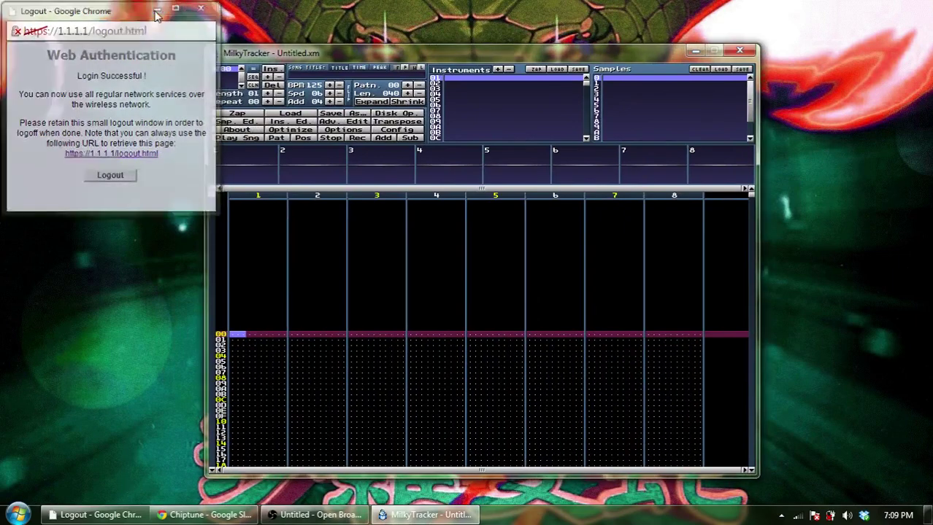
Connect the computer to the unsecured RVAGameJams JamBox! wireless network
{"action": "left_click_drag", "start_coordinate": [483, 49], "coordinate": [462, 48]}
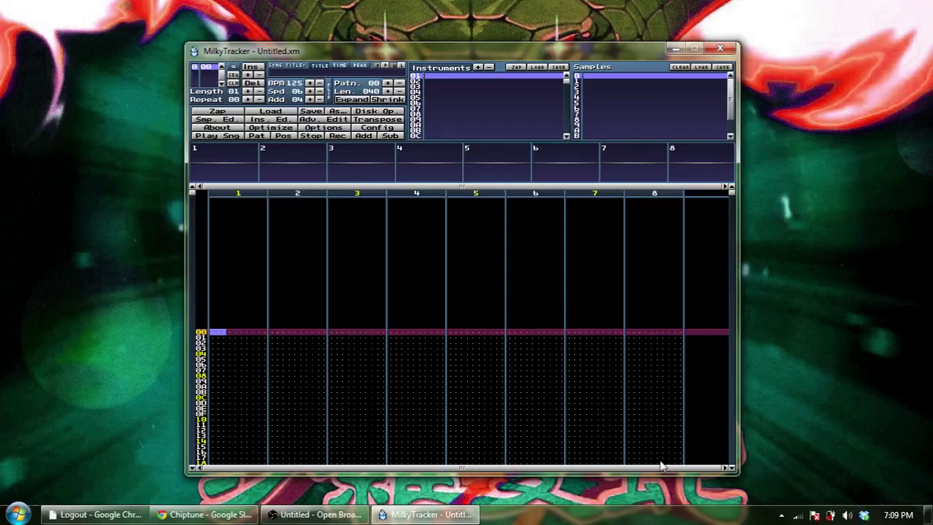
{"action": "left_click", "coordinate": [797, 516]}
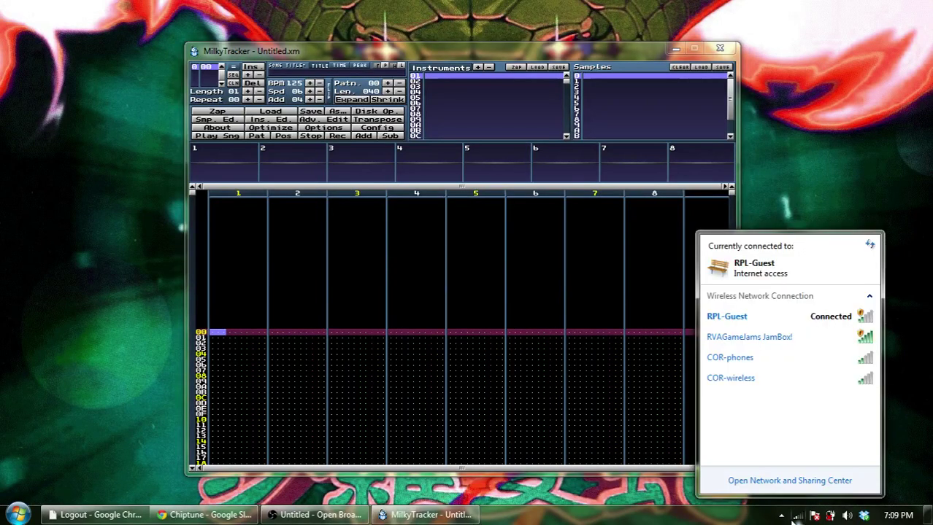
{"action": "left_click", "coordinate": [780, 339]}
{"action": "left_click", "coordinate": [847, 388]}
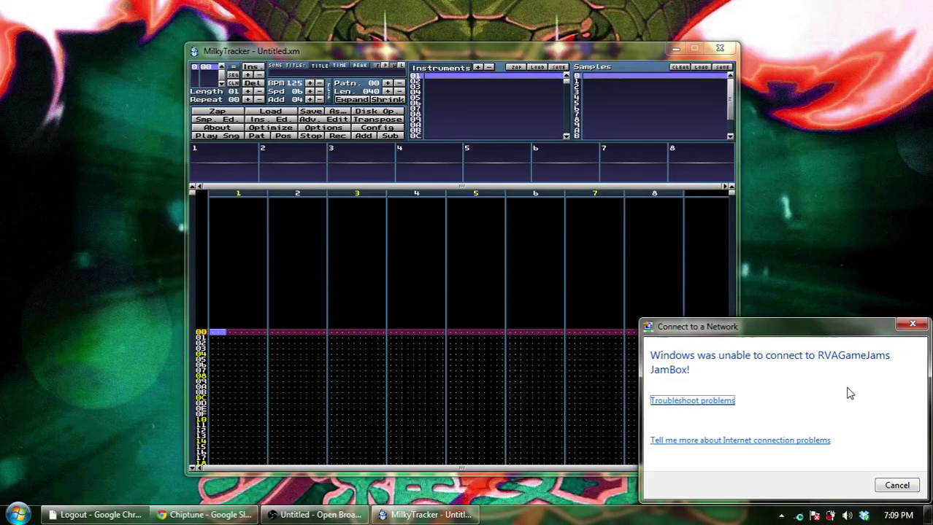
{"action": "left_click", "coordinate": [902, 485]}
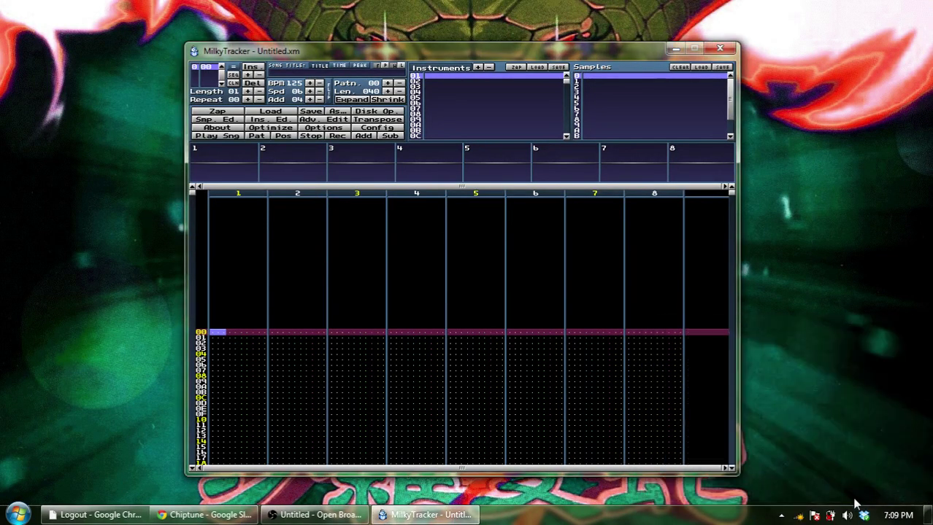
{"action": "left_click", "coordinate": [800, 517]}
{"action": "left_click", "coordinate": [793, 321]}
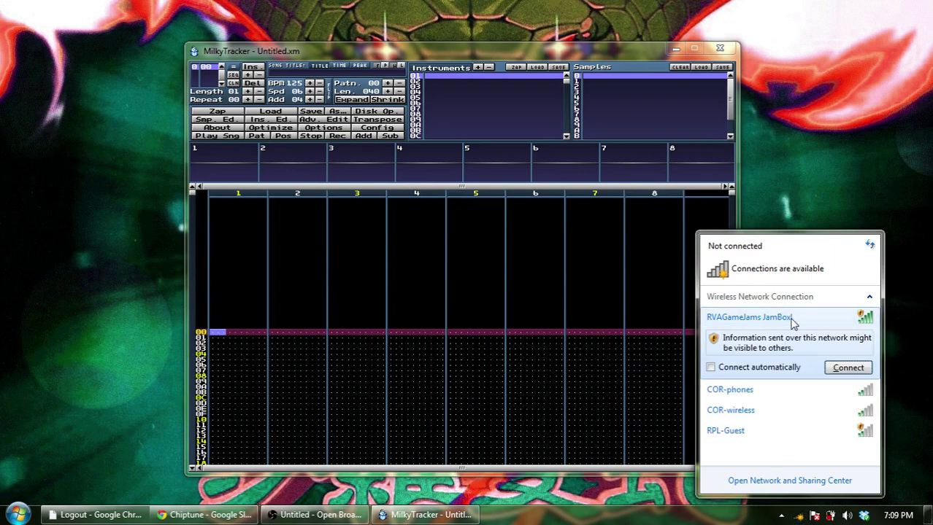
{"action": "left_click", "coordinate": [866, 369]}
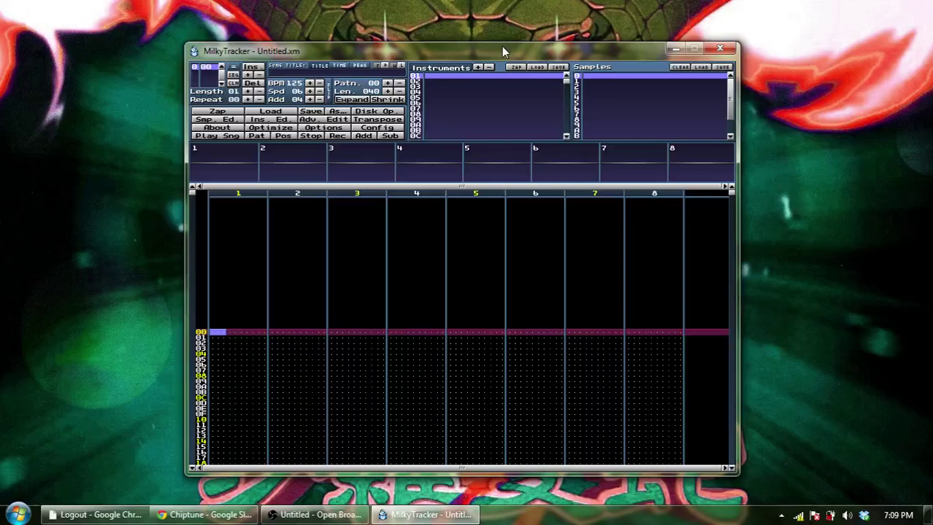
Open the wireless network's log-on page in the browser and minimize that browser window
{"action": "left_click_drag", "start_coordinate": [501, 50], "coordinate": [508, 52]}
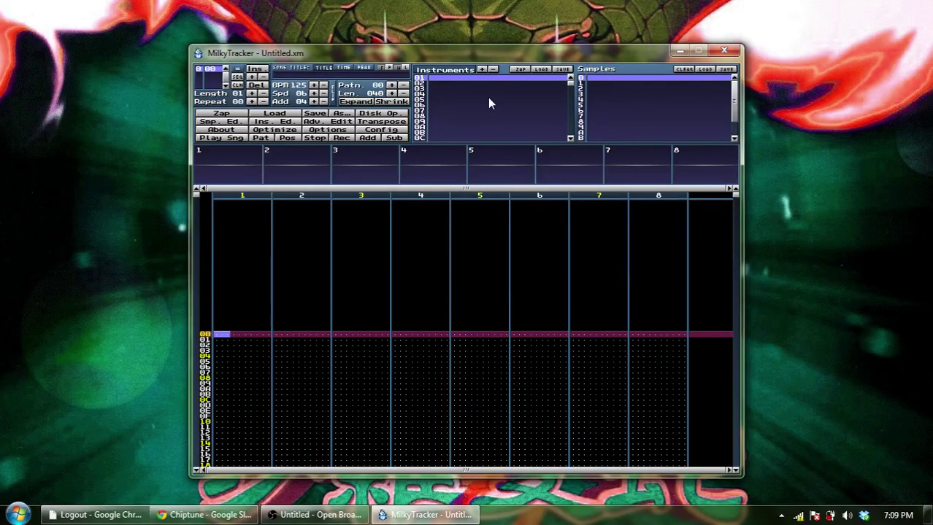
{"action": "left_click_drag", "start_coordinate": [495, 52], "coordinate": [492, 43]}
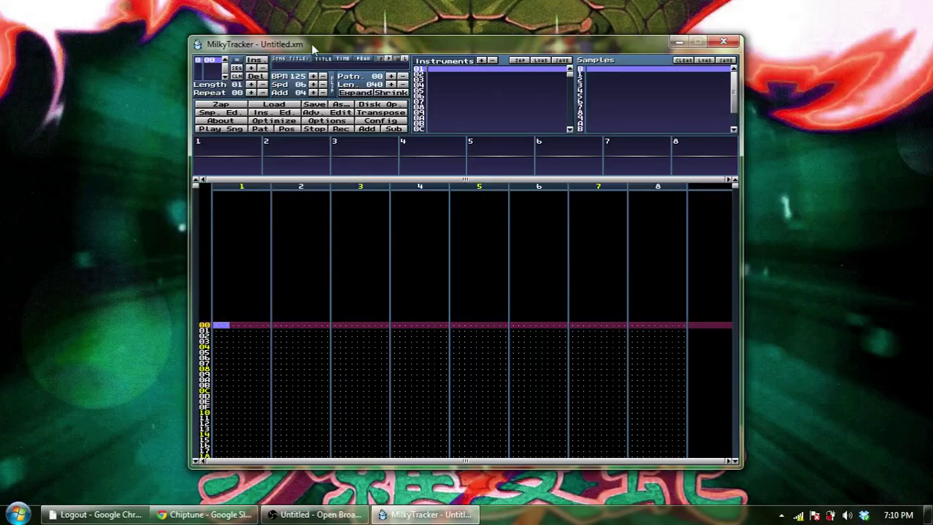
{"action": "mouse_move", "coordinate": [311, 44]}
{"action": "left_mouse_down"}
{"action": "mouse_move", "coordinate": [249, 36]}
{"action": "mouse_move", "coordinate": [204, 45]}
{"action": "mouse_move", "coordinate": [292, 58]}
{"action": "mouse_move", "coordinate": [343, 51]}
{"action": "mouse_move", "coordinate": [310, 48]}
{"action": "left_mouse_up"}
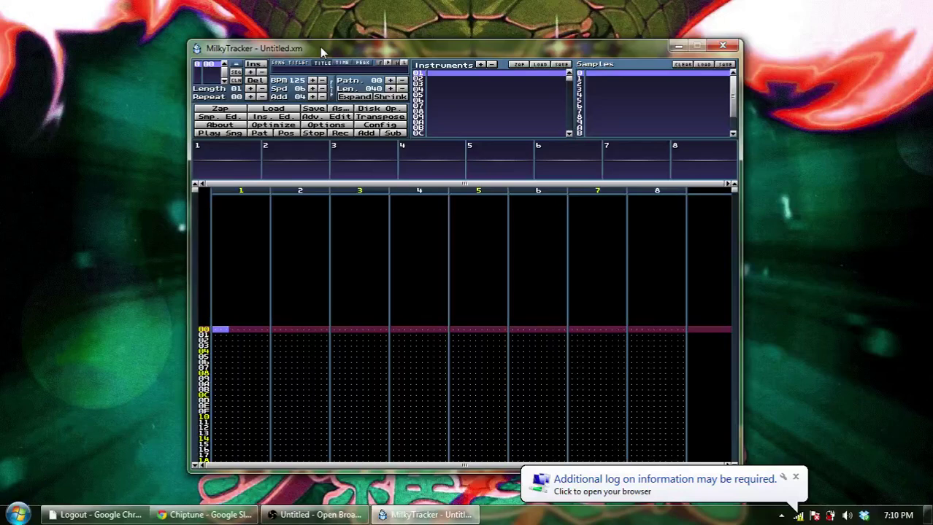
{"action": "left_click", "coordinate": [692, 496]}
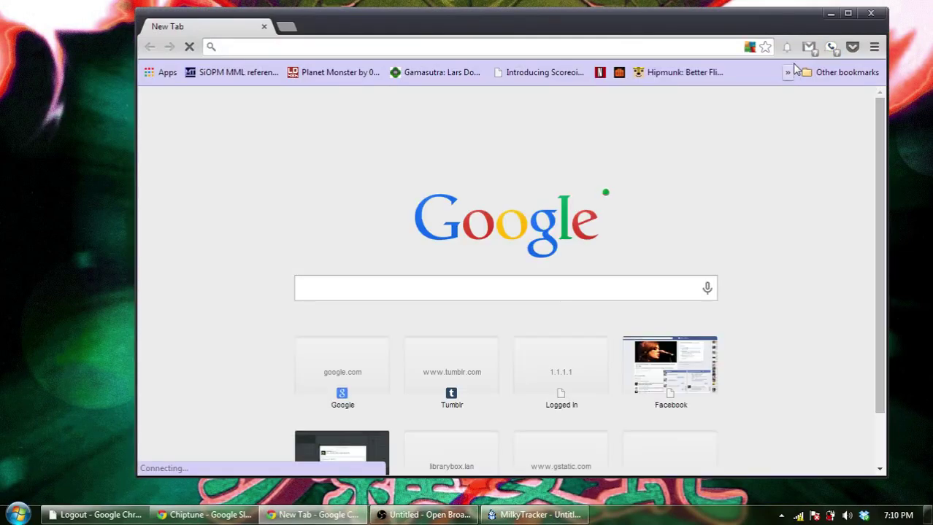
{"action": "left_click", "coordinate": [830, 16]}
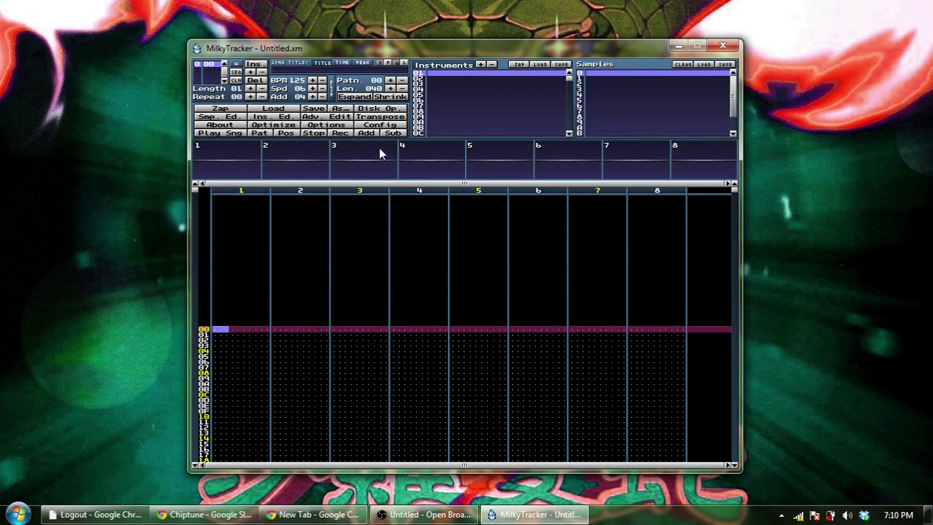
Load the module gboy.xm from the Desktop folder
{"action": "left_click", "coordinate": [275, 109]}
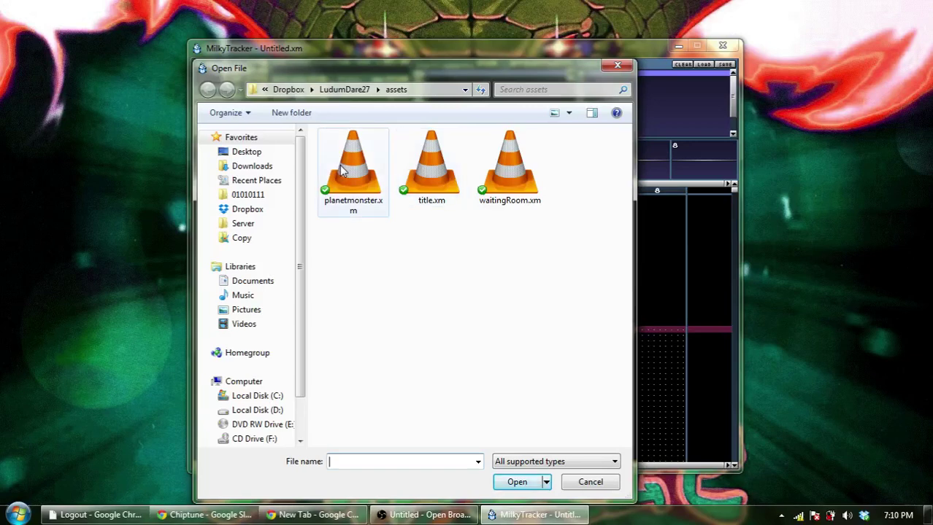
{"action": "left_click", "coordinate": [270, 155]}
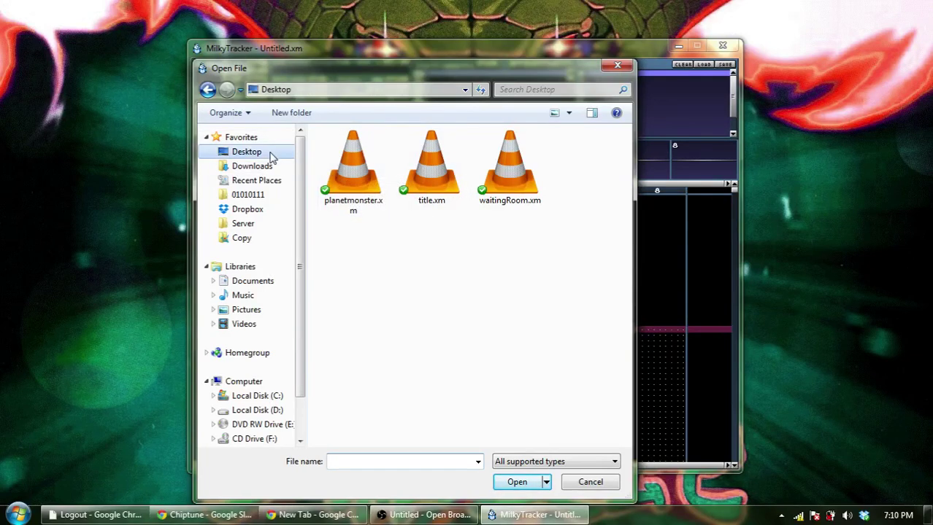
{"action": "scroll", "coordinate": [621, 234], "scroll_direction": "up", "scroll_amount": 2}
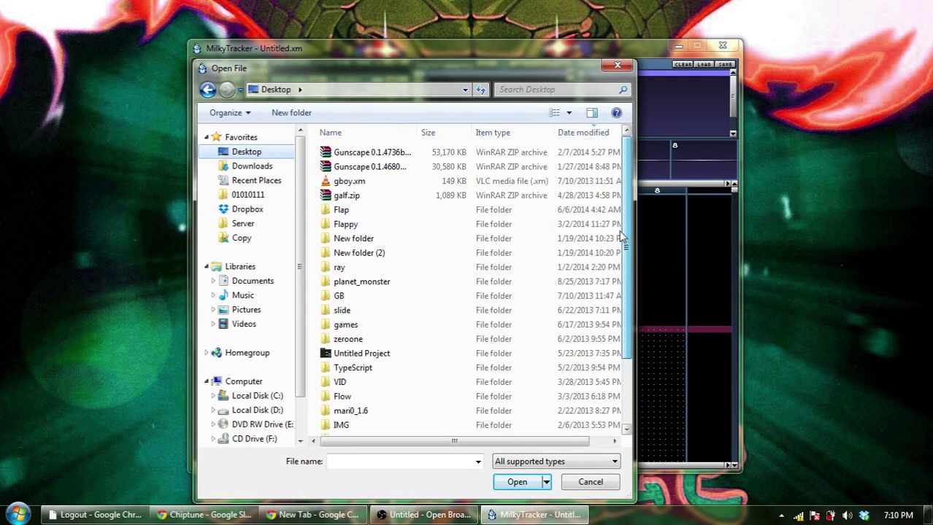
{"action": "double_click", "coordinate": [365, 181]}
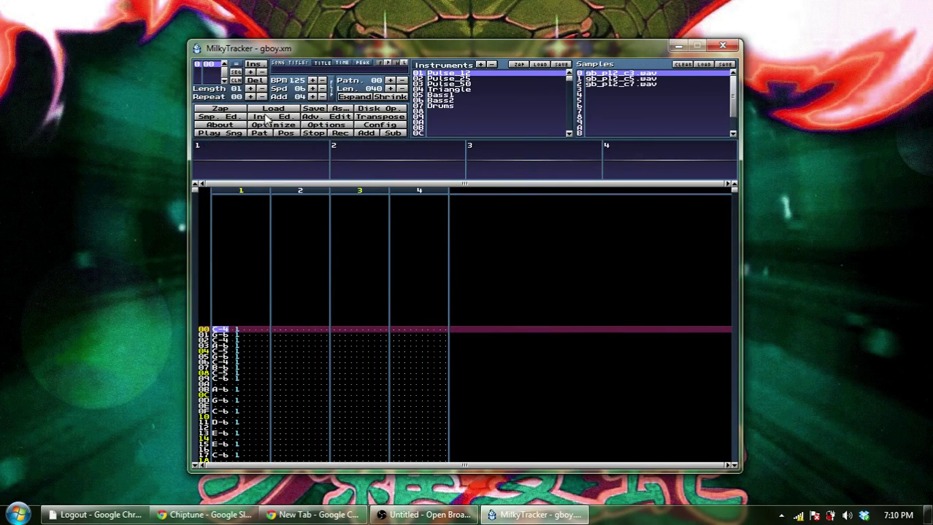
Zap the note data of the loaded module while keeping its instruments
{"action": "left_click", "coordinate": [233, 108]}
{"action": "left_click_drag", "start_coordinate": [445, 281], "coordinate": [444, 264]}
{"action": "left_click", "coordinate": [436, 243]}
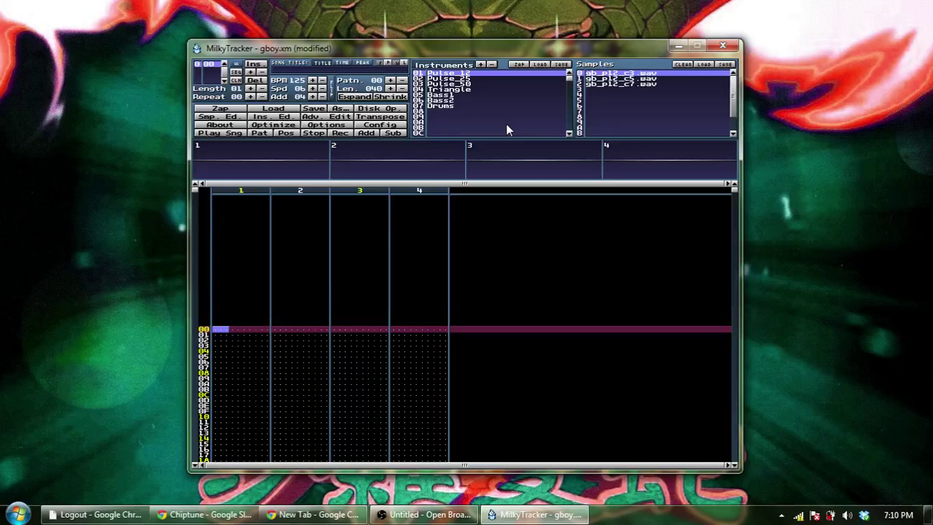
Look through the module's instruments from Pulse_12 to Drums and the samples that belong to each
{"action": "left_click", "coordinate": [477, 78]}
{"action": "left_click", "coordinate": [475, 85]}
{"action": "left_click", "coordinate": [476, 91]}
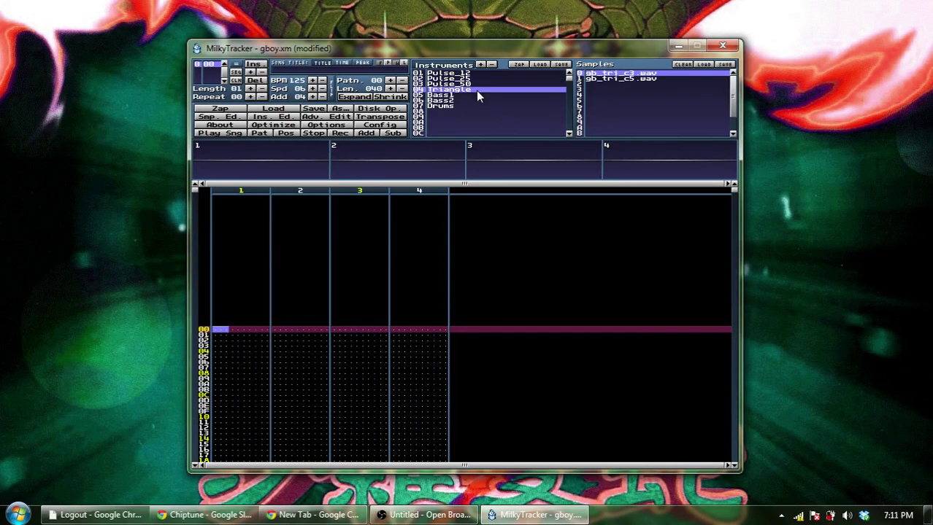
{"action": "left_click", "coordinate": [473, 94]}
{"action": "left_click", "coordinate": [472, 100]}
{"action": "left_click", "coordinate": [471, 105]}
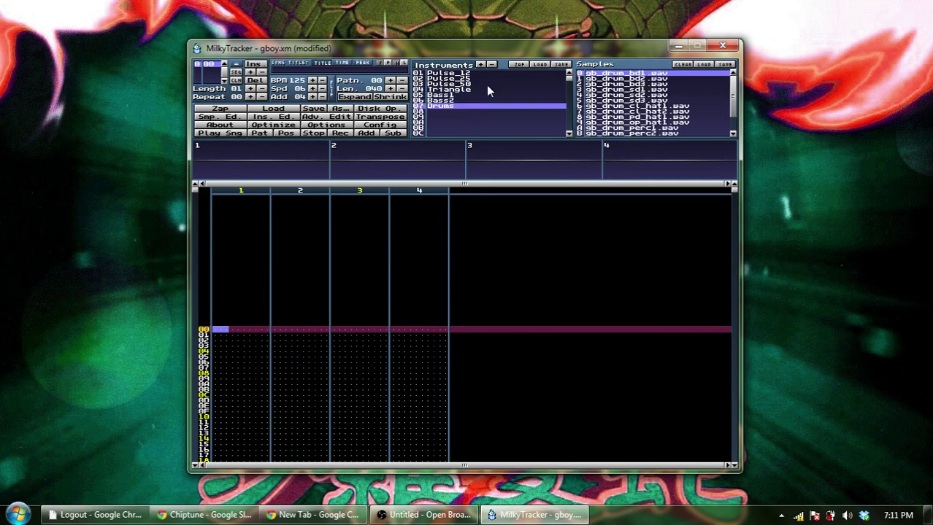
{"action": "left_click", "coordinate": [471, 83]}
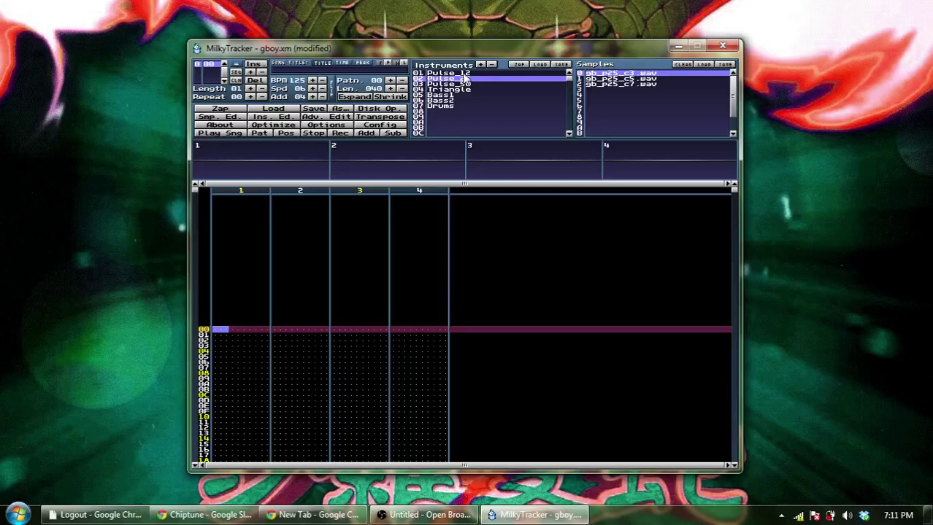
{"action": "left_click", "coordinate": [464, 73]}
{"action": "left_click", "coordinate": [462, 84]}
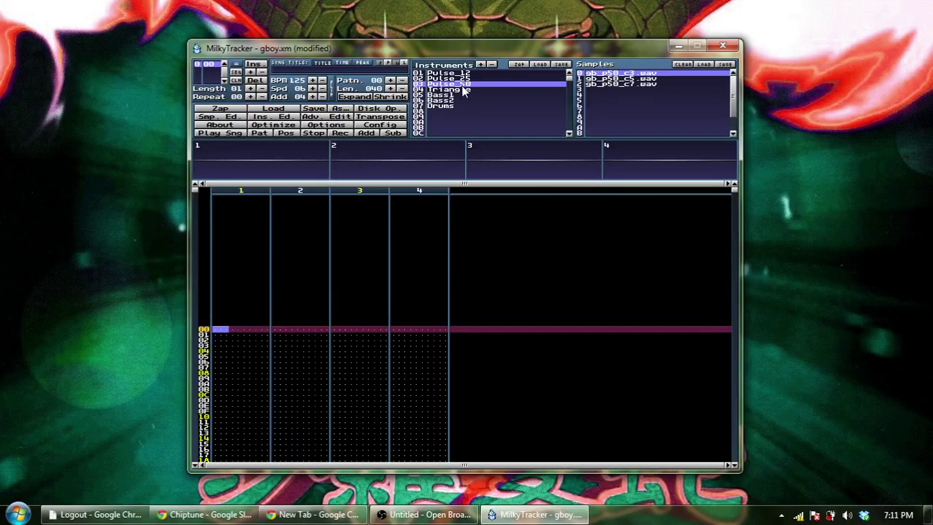
Examine how the Triangle instrument is saved as an FT2 instrument file named Triangle.xi, and cancel without saving
{"action": "left_click", "coordinate": [460, 89]}
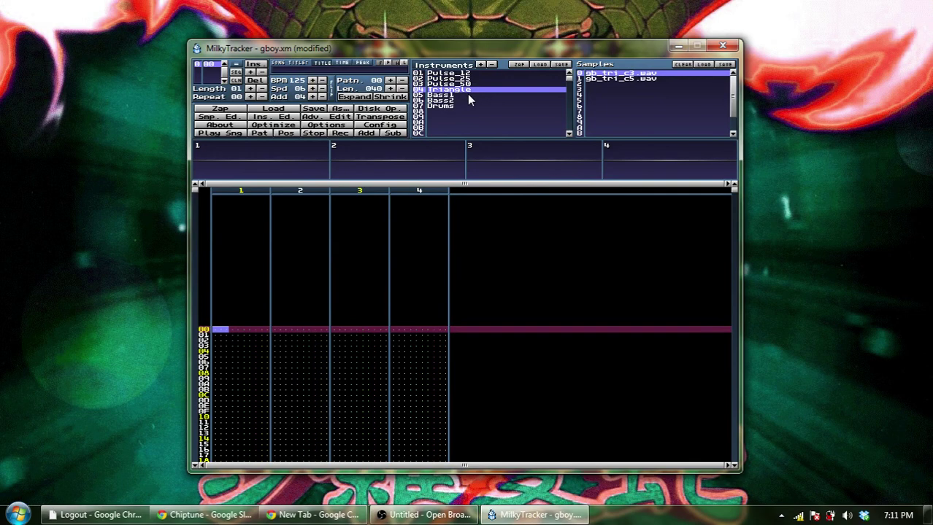
{"action": "left_click", "coordinate": [562, 65]}
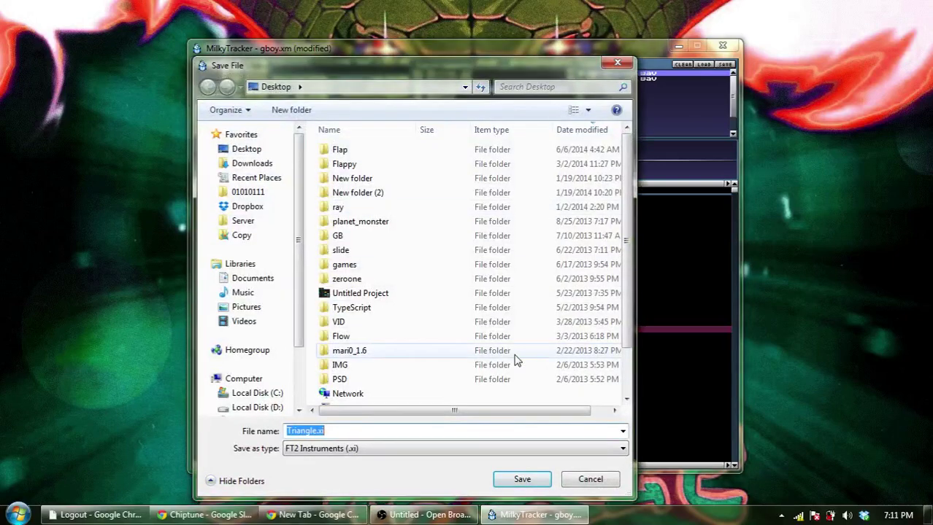
{"action": "left_click", "coordinate": [367, 433]}
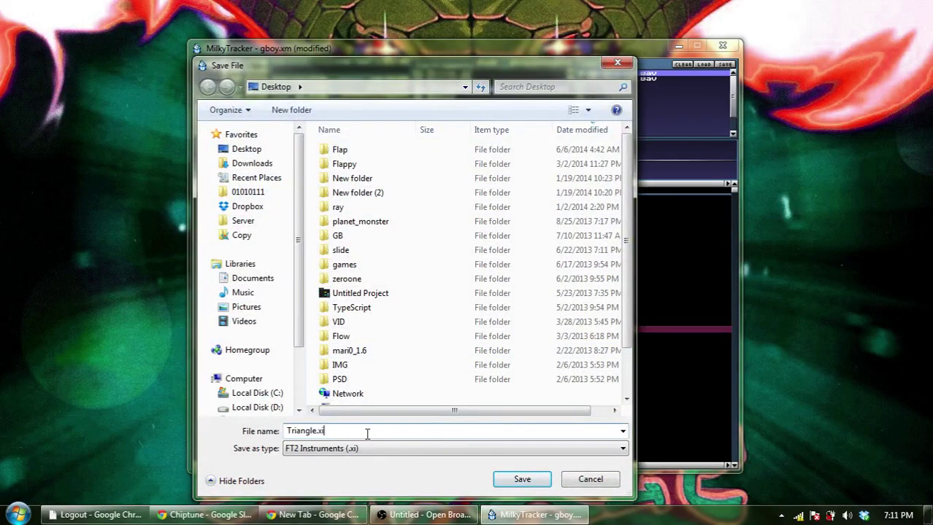
{"action": "left_click", "coordinate": [598, 482]}
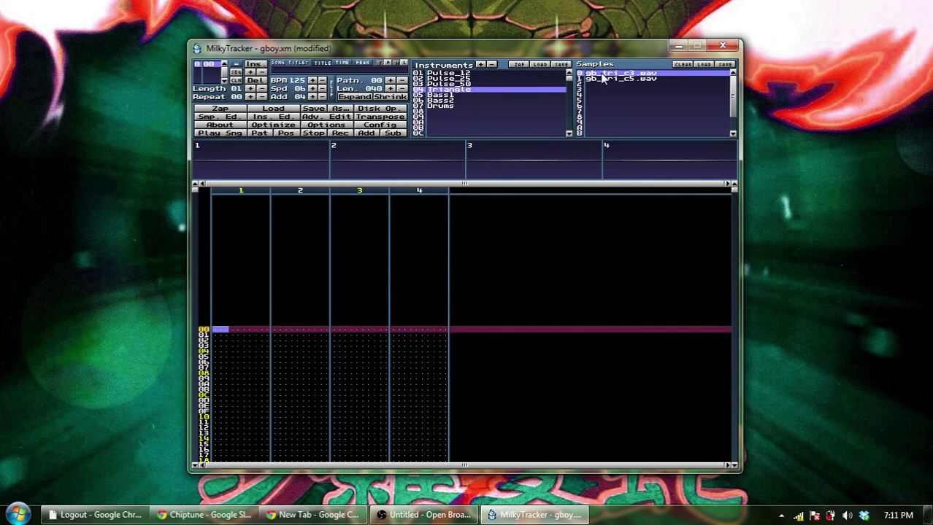
Open the sample editor and select the first sample slot of the empty instrument 08
{"action": "left_click", "coordinate": [219, 117]}
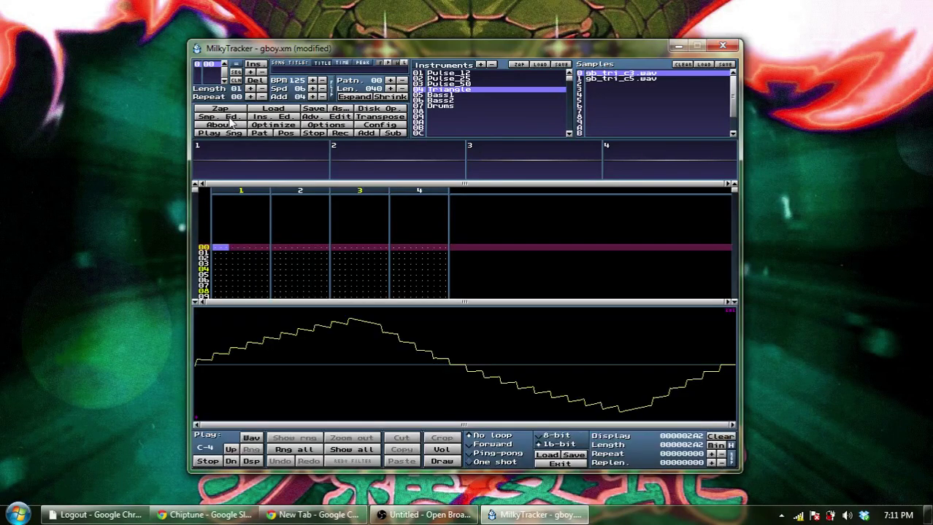
{"action": "left_click", "coordinate": [468, 112]}
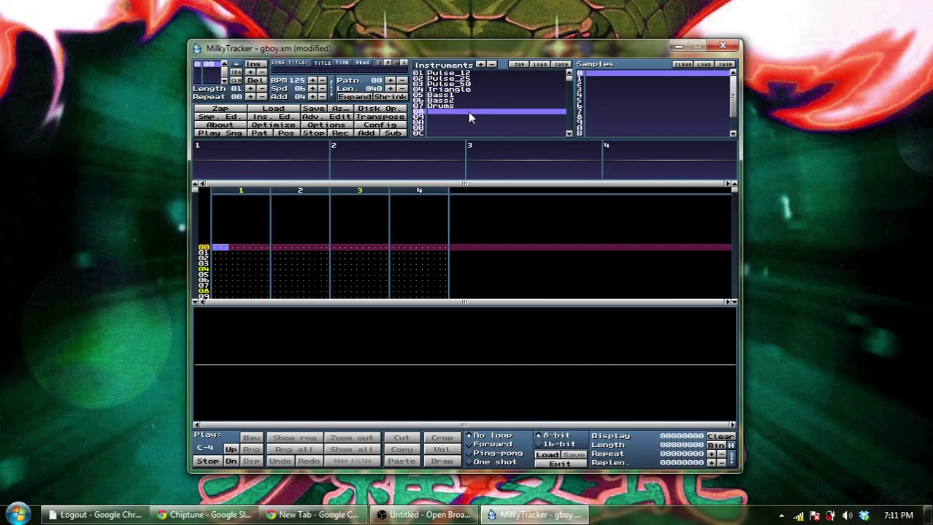
{"action": "left_click", "coordinate": [622, 100]}
{"action": "left_click", "coordinate": [593, 75]}
{"action": "left_click", "coordinate": [593, 108]}
{"action": "left_click", "coordinate": [593, 74]}
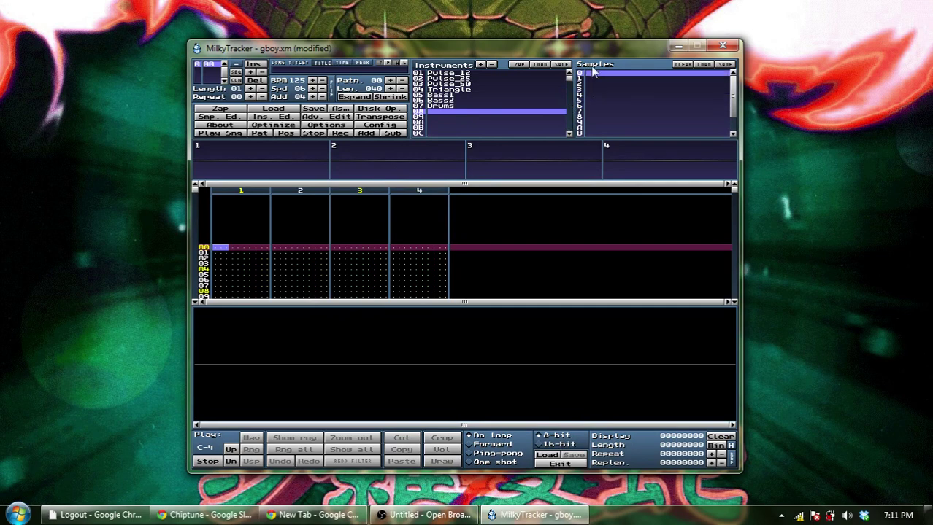
View the waveforms of the Pulse_12 samples gb_p12_c3.wav and gb_p12_c5.wav in the sample editor
{"action": "left_click", "coordinate": [484, 73]}
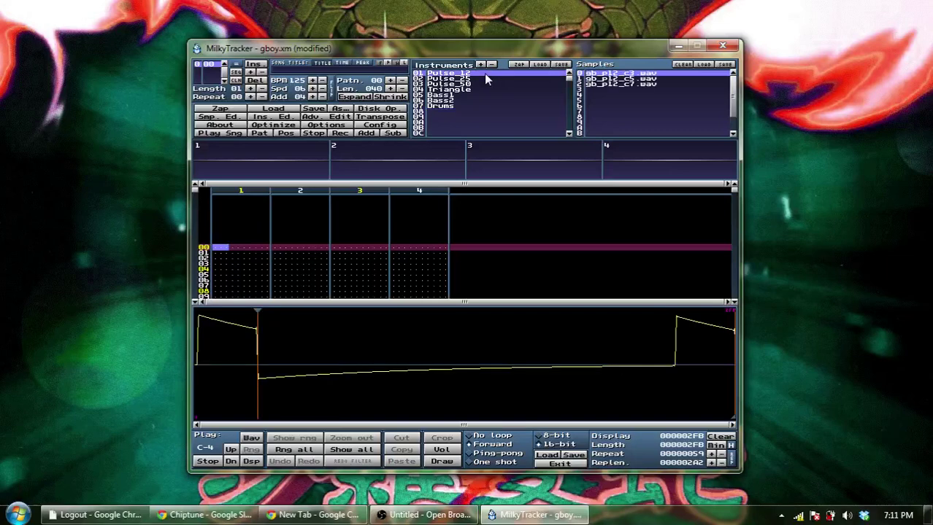
{"action": "left_click", "coordinate": [646, 78]}
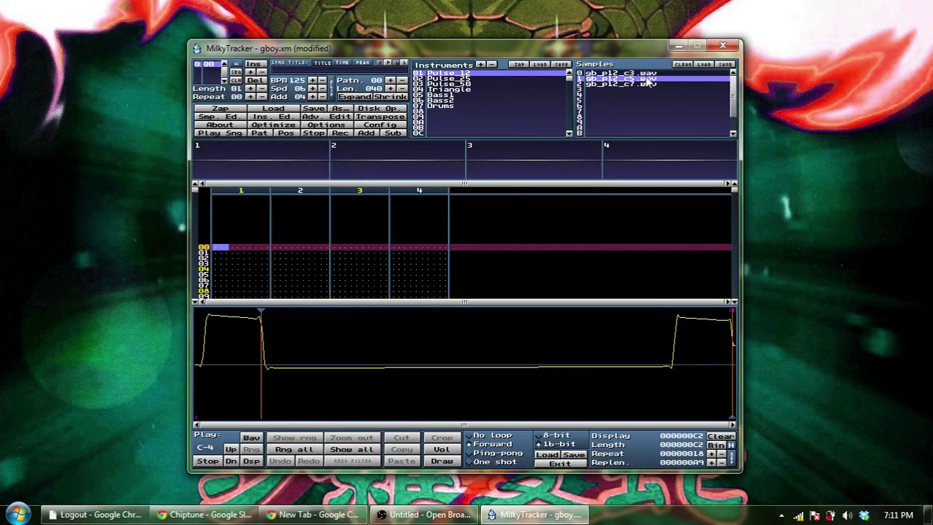
{"action": "left_click", "coordinate": [646, 73]}
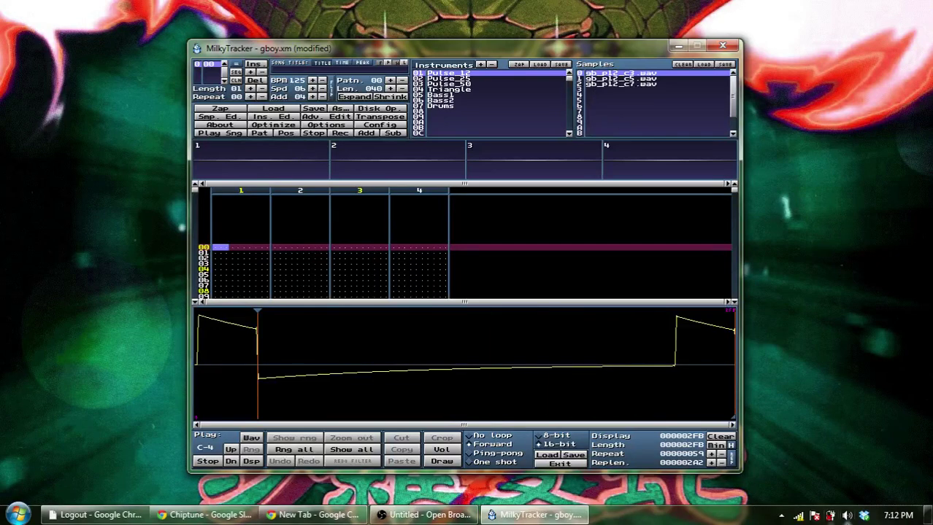
Lower the system volume slightly and return to the tracker window
{"action": "left_click", "coordinate": [846, 515]}
{"action": "mouse_move", "coordinate": [846, 373]}
{"action": "left_mouse_down"}
{"action": "mouse_move", "coordinate": [847, 358]}
{"action": "mouse_move", "coordinate": [846, 381]}
{"action": "left_mouse_up"}
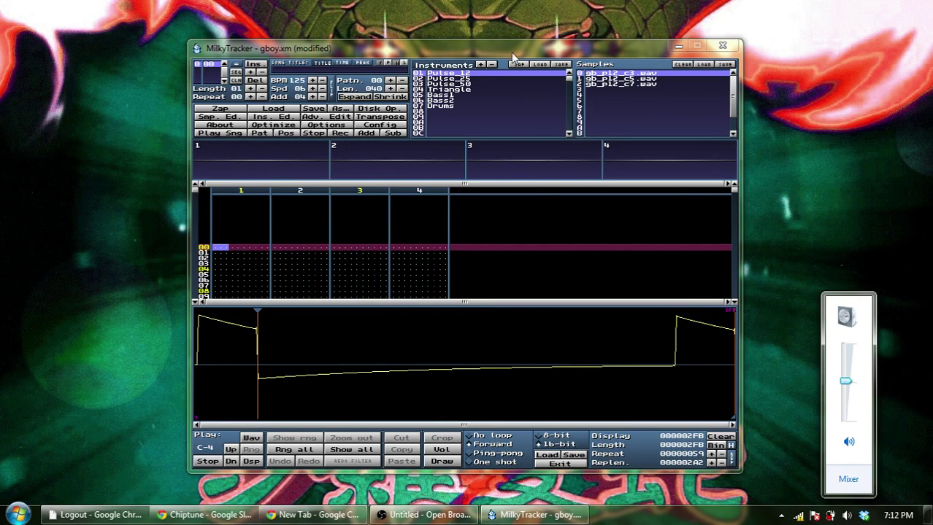
{"action": "left_click_drag", "start_coordinate": [513, 57], "coordinate": [513, 60]}
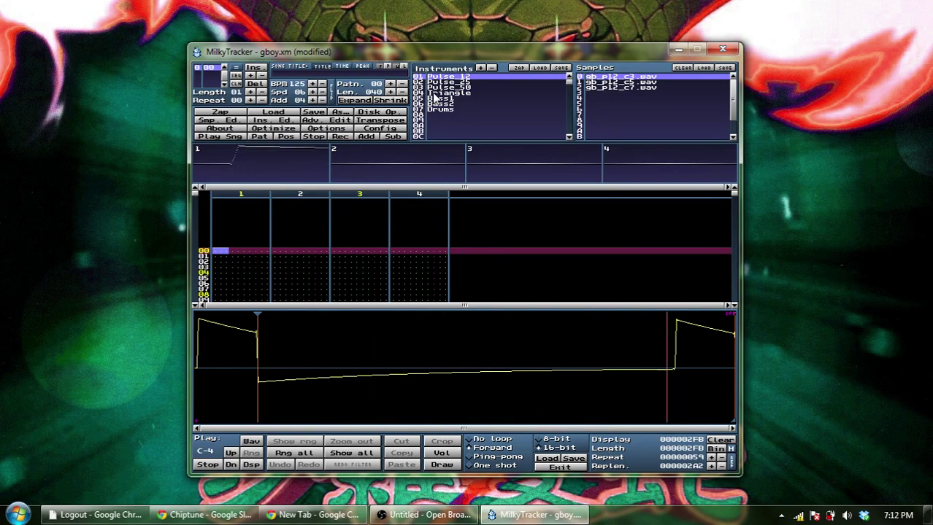
Inspect the Drums instrument's samples gb_drum_bd2.wav, gb_drum_sd2.wav and gb_drum_bd1.wav in the sample editor
{"action": "left_click", "coordinate": [437, 109]}
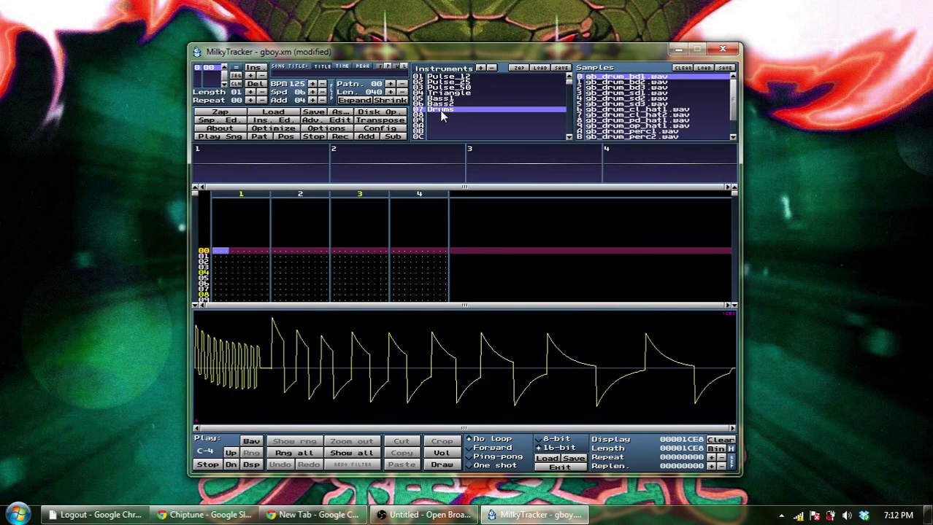
{"action": "left_click", "coordinate": [605, 82]}
{"action": "left_click", "coordinate": [606, 99]}
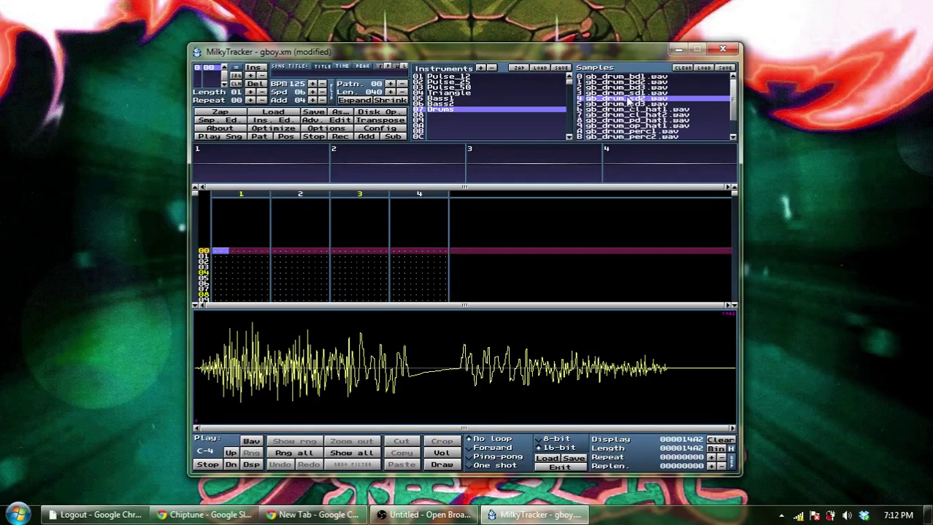
{"action": "left_click", "coordinate": [592, 81]}
{"action": "left_click", "coordinate": [603, 77]}
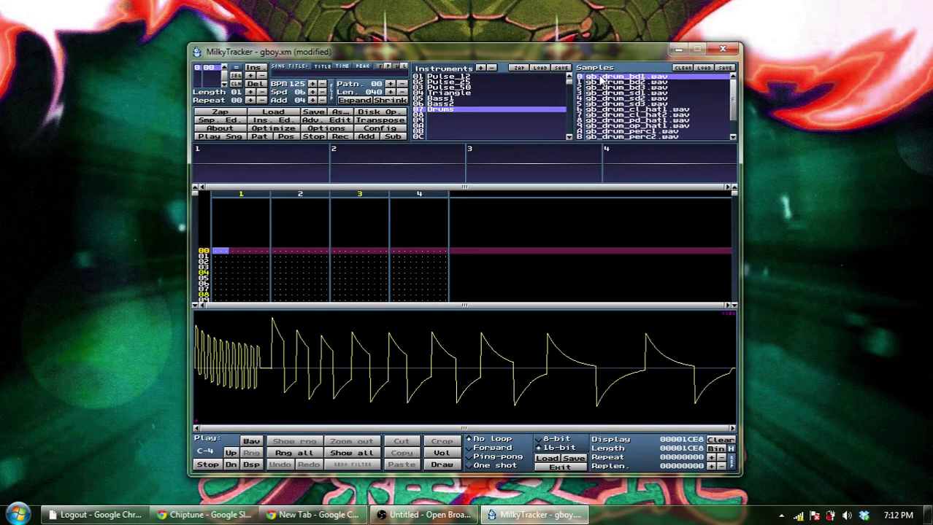
Audition the gb_drum_bd1.wav sample and compare the waveforms of the Pulse_12 and Bass1 instruments, finishing on Pulse_12
{"action": "key", "text": "z"}
{"action": "left_click_drag", "start_coordinate": [533, 46], "coordinate": [532, 35]}
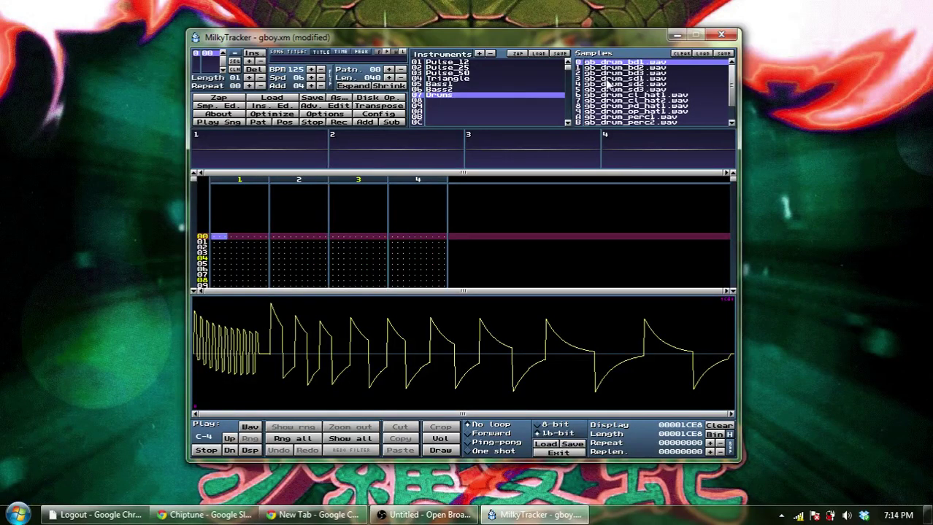
{"action": "left_click", "coordinate": [507, 63]}
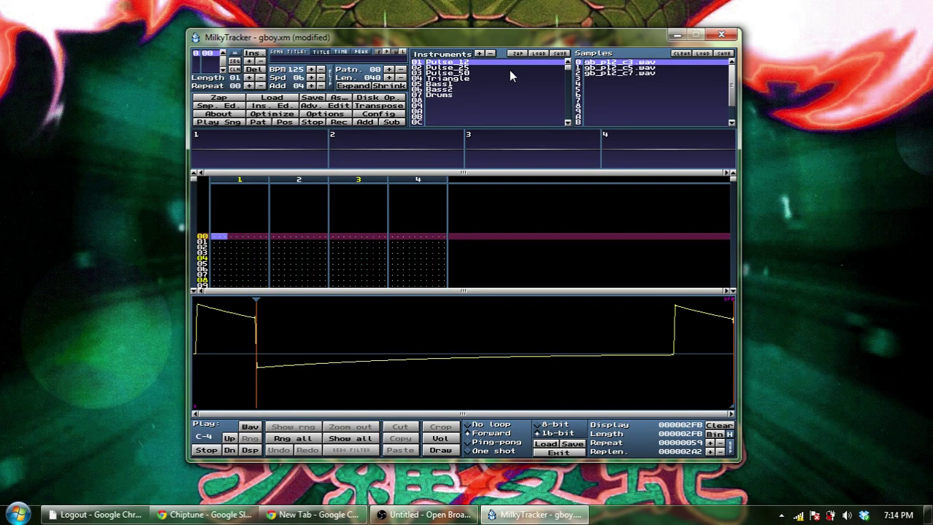
{"action": "left_click_drag", "start_coordinate": [508, 71], "coordinate": [478, 63]}
{"action": "scroll", "coordinate": [522, 69], "scroll_direction": "down", "scroll_amount": 4}
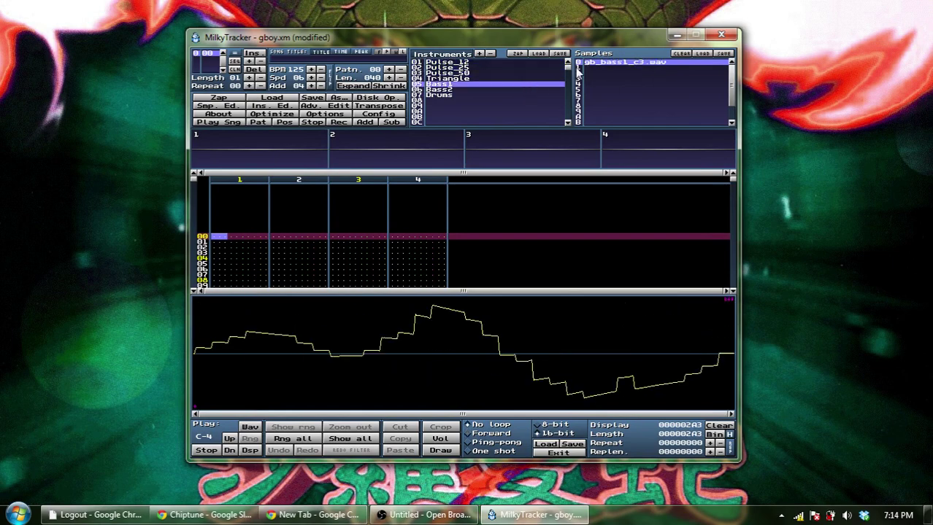
{"action": "left_click", "coordinate": [464, 63]}
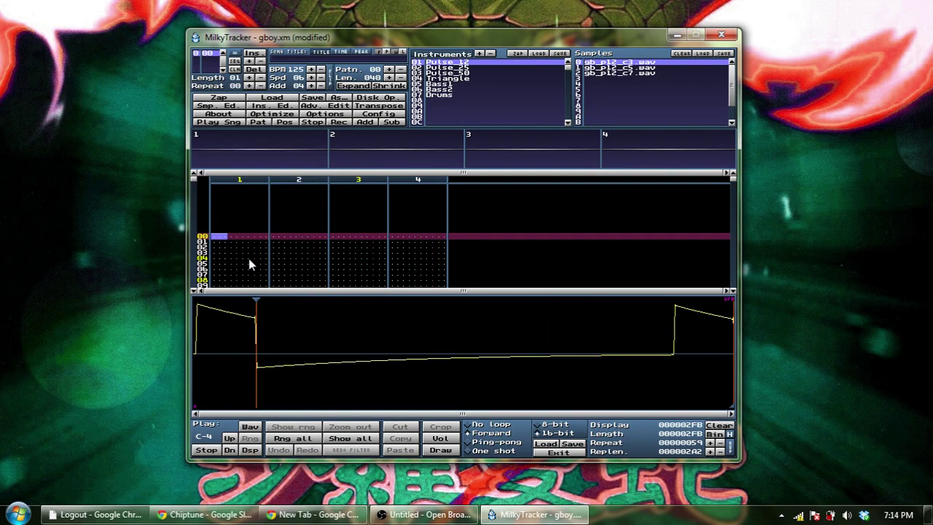
Close the sample editor and record a C-3 note with Pulse_12 in channel 1, row 00
{"action": "left_click", "coordinate": [238, 108]}
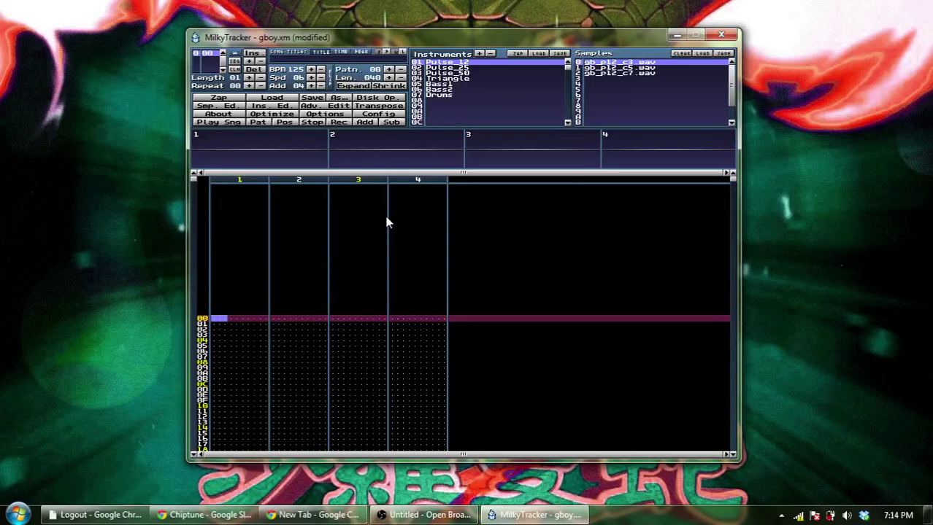
{"action": "key", "text": "space"}
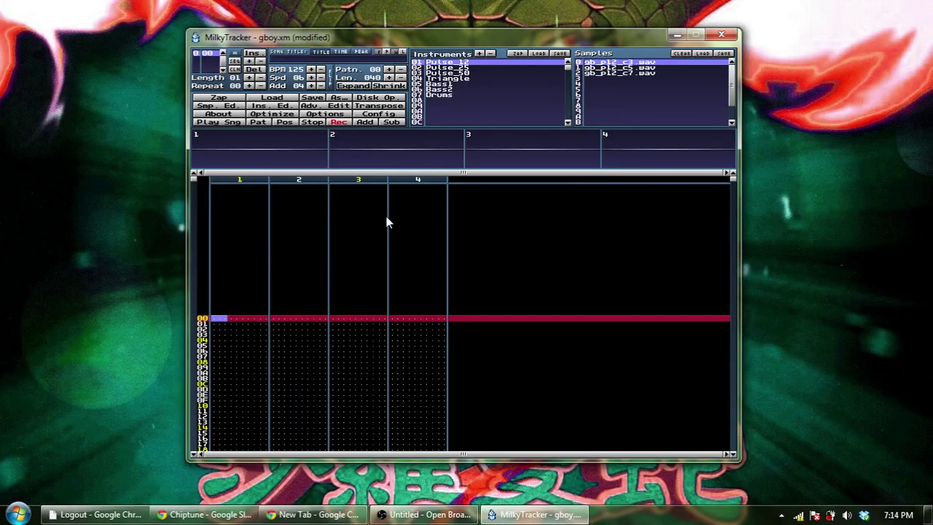
{"action": "key", "text": "z"}
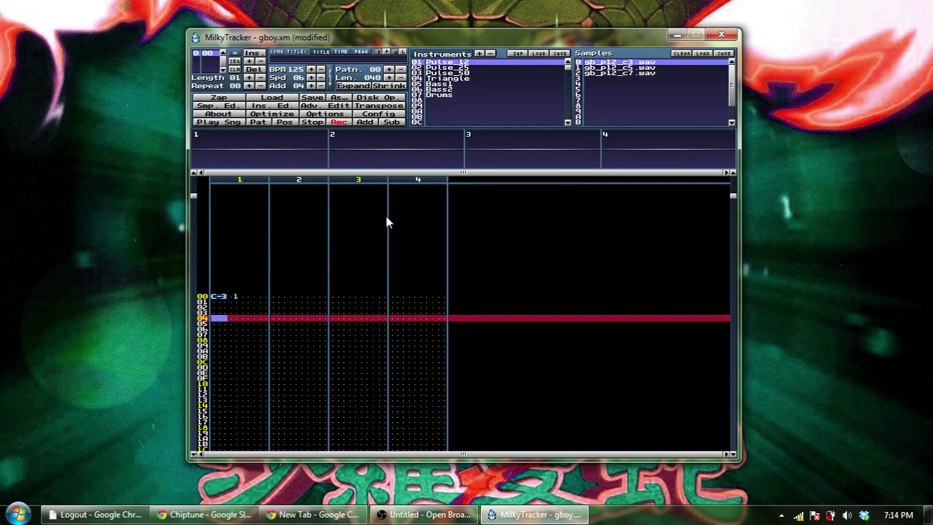
Set the edit step (Add) to 01 and enter a G-3 note in channel 1, row 08
{"action": "left_click", "coordinate": [321, 86]}
{"action": "left_click", "coordinate": [321, 86]}
{"action": "left_click", "coordinate": [321, 86]}
{"action": "key", "text": "Down"}
{"action": "key", "text": "Down"}
{"action": "key", "text": "Down"}
{"action": "key", "text": "Down"}
{"action": "key", "text": "b"}
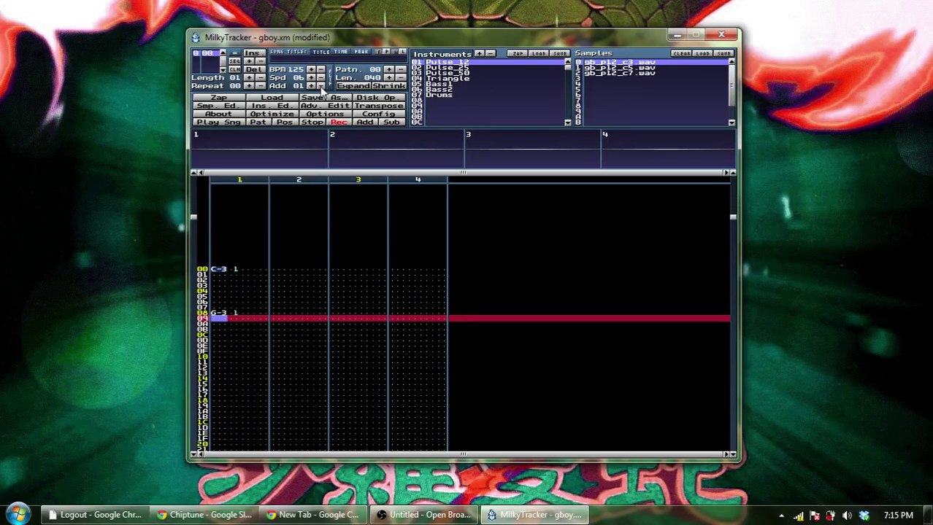
Enter a D-4 note in row 0E and an F-4 note in row 10 of channel 1
{"action": "key", "text": "Down"}
{"action": "key", "text": "Down"}
{"action": "key", "text": "Down"}
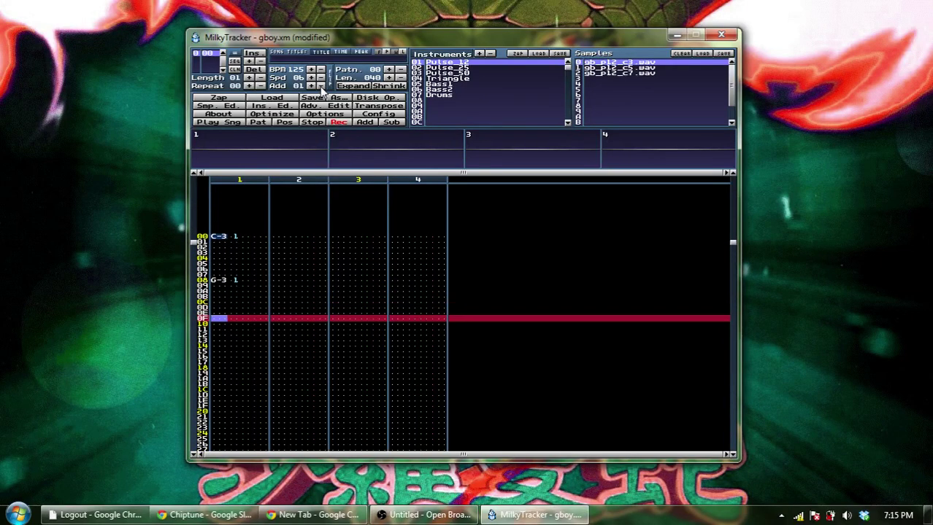
{"action": "key", "text": "Down"}
{"action": "key", "text": "Down"}
{"action": "key", "text": "w"}
{"action": "key", "text": "Down"}
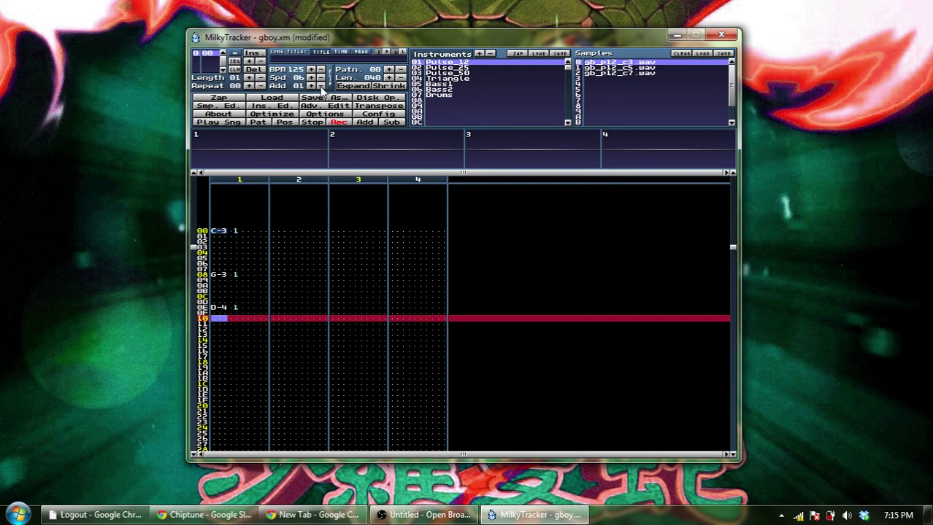
{"action": "key", "text": "r"}
Enter a G-2 note in channel 1, row 18
{"action": "key", "text": "Down"}
{"action": "key", "text": "Down"}
{"action": "key", "text": "Down"}
{"action": "key", "text": "Down"}
{"action": "key", "text": "Down"}
{"action": "key", "text": "Down"}
{"action": "key", "text": "Down"}
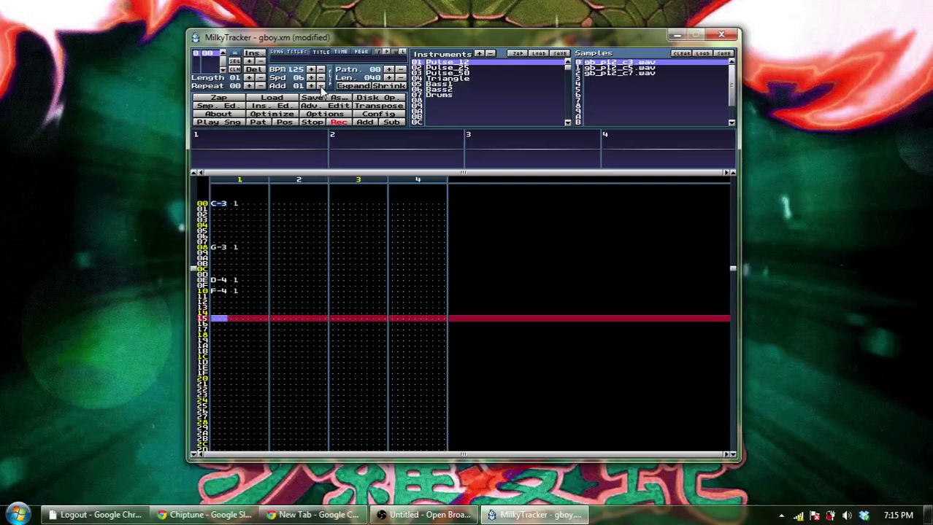
{"action": "key", "text": "b"}
Review the notes entered in channel 1 from row 00 to past row 18
{"action": "key", "text": "Up"}
{"action": "key", "text": "Up"}
{"action": "key", "text": "Up"}
{"action": "key", "text": "Up"}
{"action": "key", "text": "Up"}
{"action": "key", "text": "Up"}
{"action": "key", "text": "Up"}
{"action": "key", "text": "Up"}
{"action": "key", "text": "Up"}
{"action": "key", "text": "Up"}
{"action": "key", "text": "Up"}
{"action": "key", "text": "Up"}
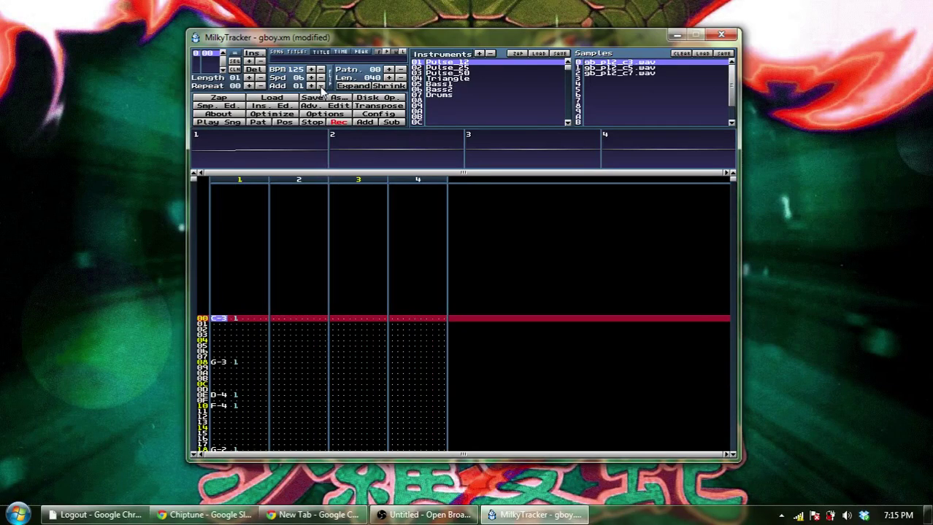
{"action": "key", "text": "Down"}
{"action": "key", "text": "Down"}
{"action": "key", "text": "Down"}
{"action": "key", "text": "Down"}
{"action": "key", "text": "Down"}
{"action": "key", "text": "Down"}
{"action": "key", "text": "Down"}
{"action": "key", "text": "Down"}
{"action": "key", "text": "Down"}
{"action": "key", "text": "Down"}
{"action": "key", "text": "Down"}
{"action": "key", "text": "Down"}
{"action": "key", "text": "Down"}
{"action": "key", "text": "Down"}
{"action": "key", "text": "Down"}
{"action": "key", "text": "Down"}
{"action": "key", "text": "Down"}
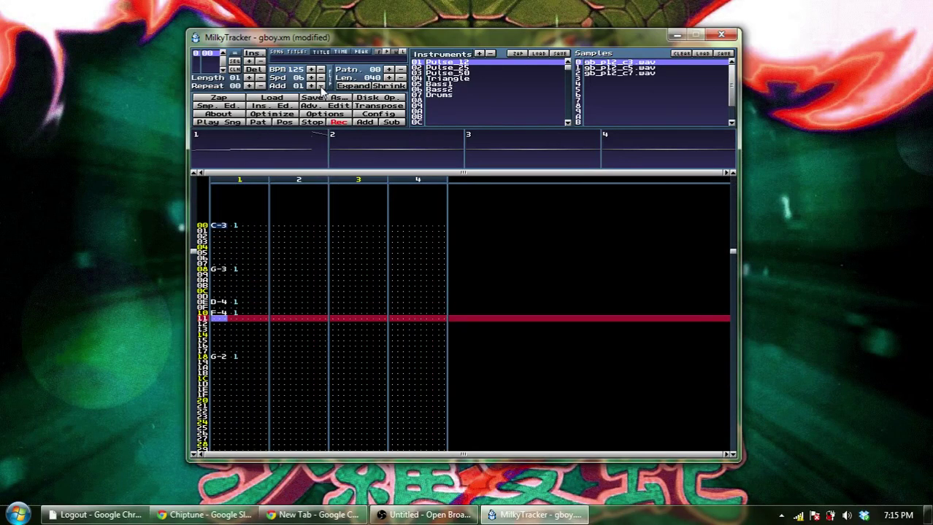
{"action": "key", "text": "Down"}
{"action": "key", "text": "Down"}
{"action": "key", "text": "Down"}
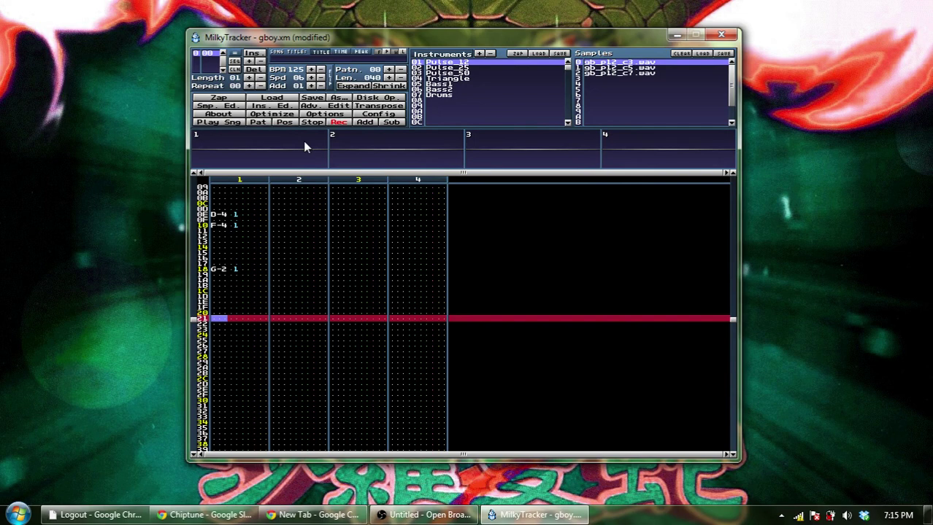
Enter effect command 4 in channel 1's effect column on rows 02 to 07
{"action": "key", "text": "Up"}
{"action": "key", "text": "Up"}
{"action": "key", "text": "Up"}
{"action": "key", "text": "Up"}
{"action": "key", "text": "Up"}
{"action": "key", "text": "Up"}
{"action": "key", "text": "Up"}
{"action": "key", "text": "Up"}
{"action": "key", "text": "Up"}
{"action": "key", "text": "Up"}
{"action": "key", "text": "Up"}
{"action": "key", "text": "Up"}
{"action": "key", "text": "Up"}
{"action": "key", "text": "Up"}
{"action": "key", "text": "Up"}
{"action": "key", "text": "Up"}
{"action": "key", "text": "Up"}
{"action": "key", "text": "Up"}
{"action": "key", "text": "Up"}
{"action": "key", "text": "Up"}
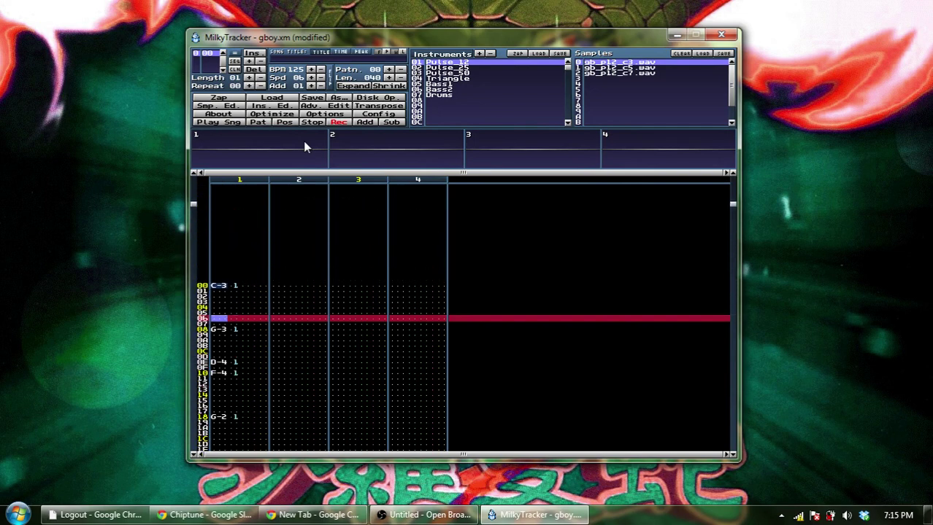
{"action": "key", "text": "Up"}
{"action": "key", "text": "Up"}
{"action": "key", "text": "Up"}
{"action": "key", "text": "Up"}
{"action": "key", "text": "Up"}
{"action": "key", "text": "Right"}
{"action": "key", "text": "Right"}
{"action": "key", "text": "Right"}
{"action": "key", "text": "Right"}
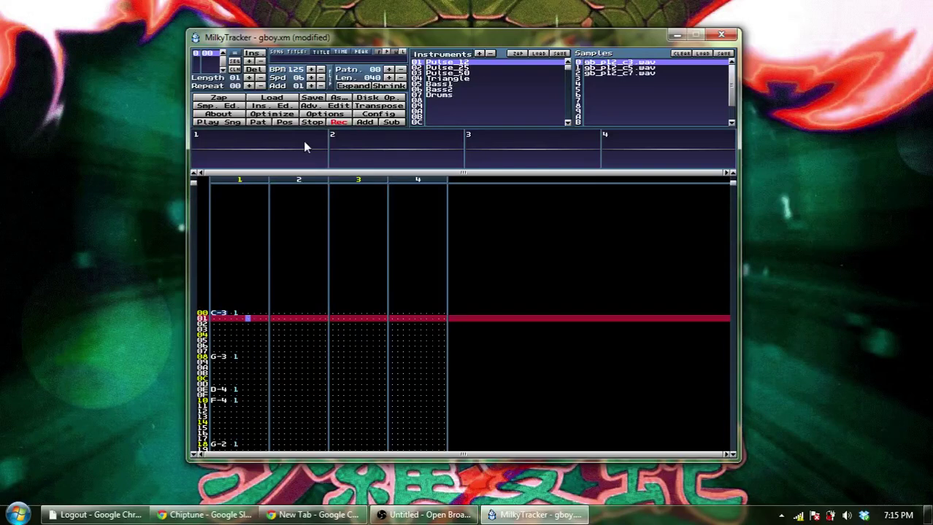
{"action": "key", "text": "Up"}
{"action": "key", "text": "Right"}
{"action": "key", "text": "Down"}
{"action": "key", "text": "Up"}
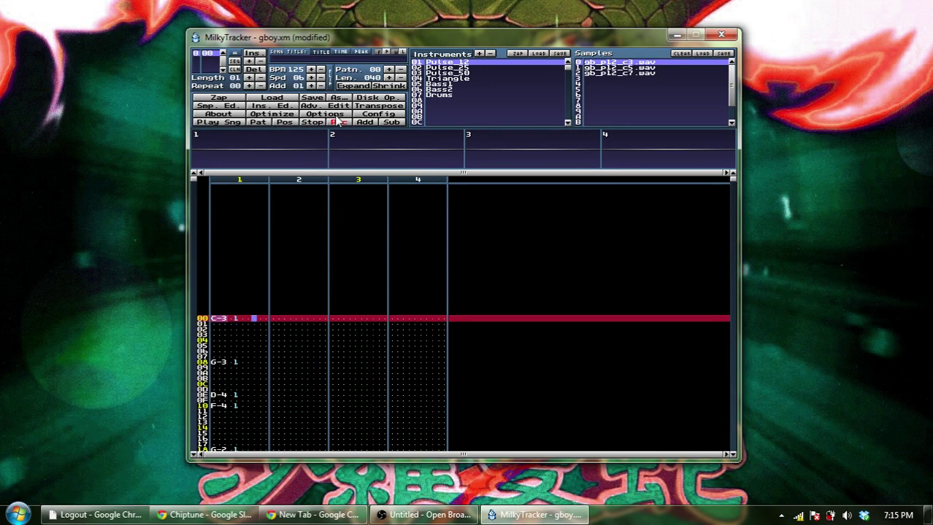
{"action": "key", "text": "Down"}
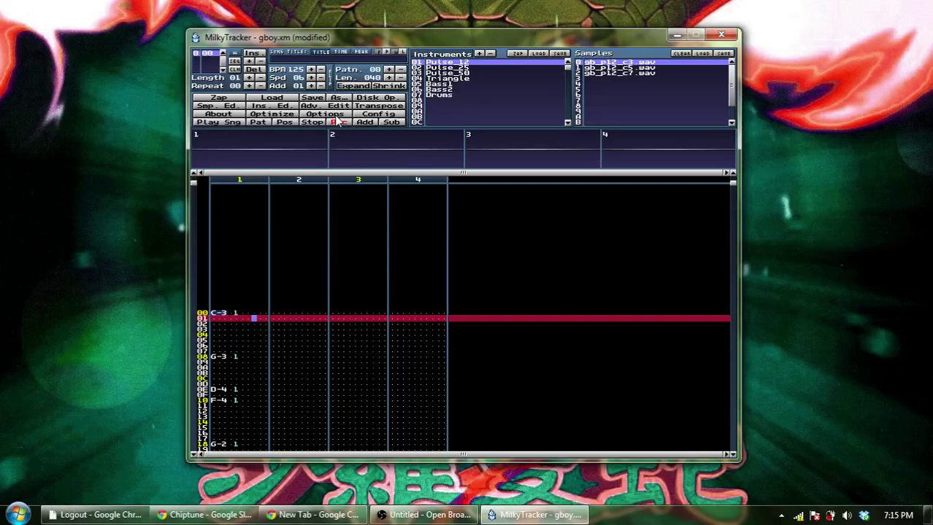
{"action": "key", "text": "Down"}
{"action": "key", "text": "4"}
{"action": "key", "text": "4"}
{"action": "key", "text": "4"}
{"action": "key", "text": "4"}
{"action": "key", "text": "4"}
{"action": "key", "text": "4"}
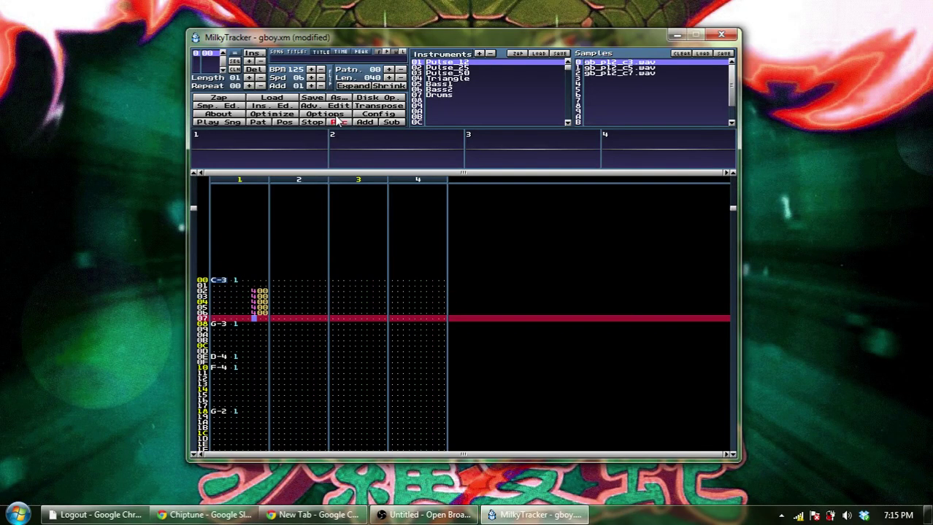
Set the first parameter digit of the effects on rows 02 to 07 to 8
{"action": "key", "text": "Up"}
{"action": "key", "text": "Up"}
{"action": "key", "text": "Up"}
{"action": "key", "text": "Up"}
{"action": "key", "text": "Up"}
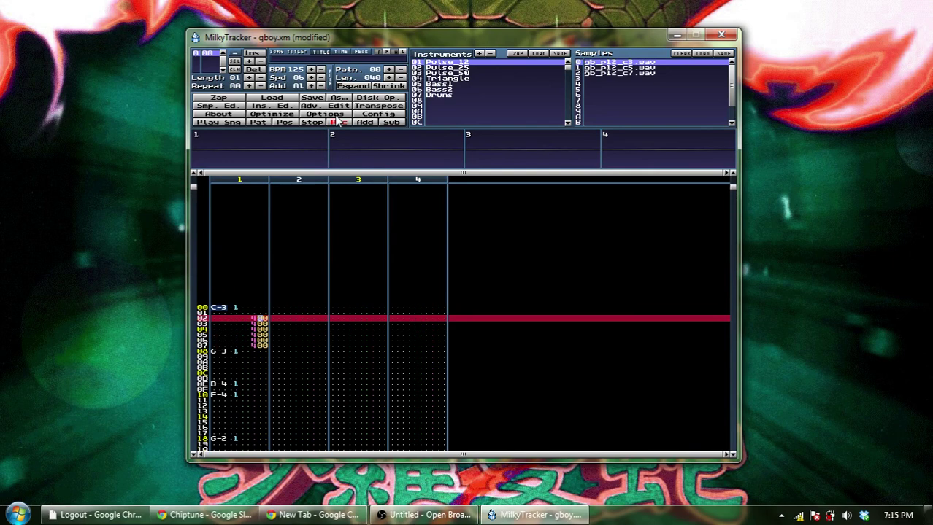
{"action": "key", "text": "8"}
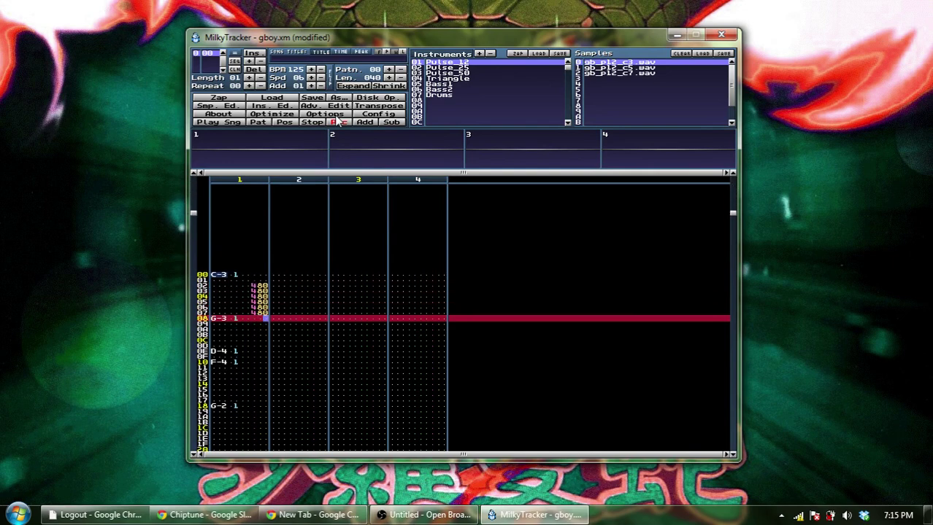
Set the second parameter digits of the effects on rows 02 to 07 to 1, 1, 1, 2, 2 and 3
{"action": "key", "text": "Up"}
{"action": "key", "text": "Up"}
{"action": "key", "text": "Up"}
{"action": "key", "text": "Up"}
{"action": "key", "text": "Up"}
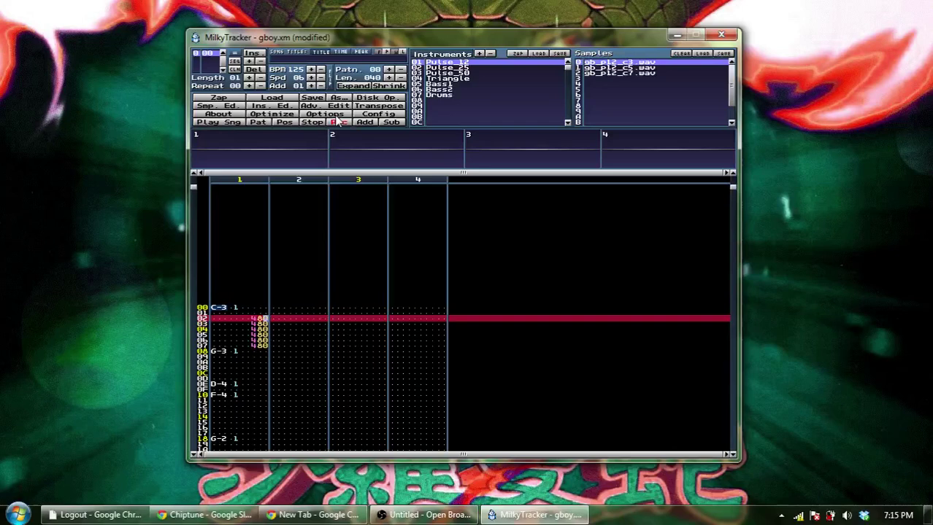
{"action": "type", "text": "1112"}
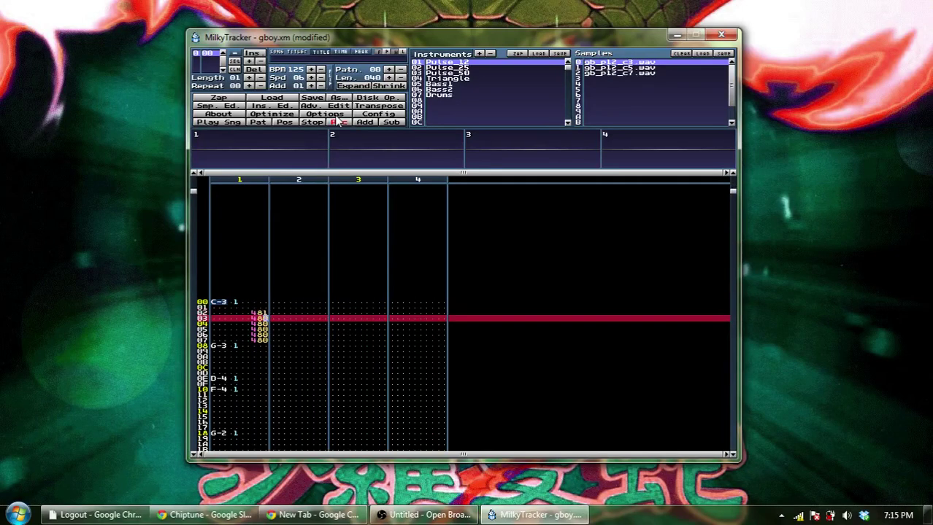
{"action": "type", "text": "23"}
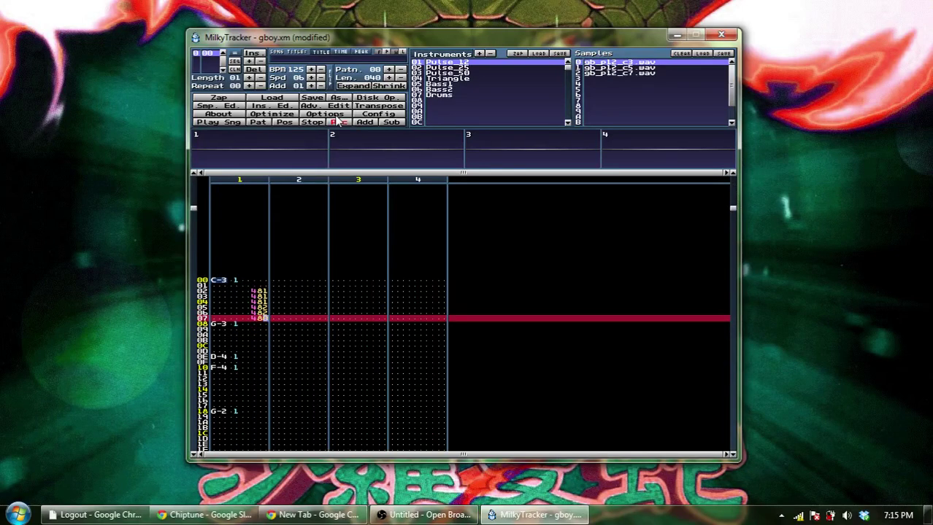
Add effect 308 to the G-3 note in channel 1, row 08
{"action": "key", "text": "Left"}
{"action": "key", "text": "Left"}
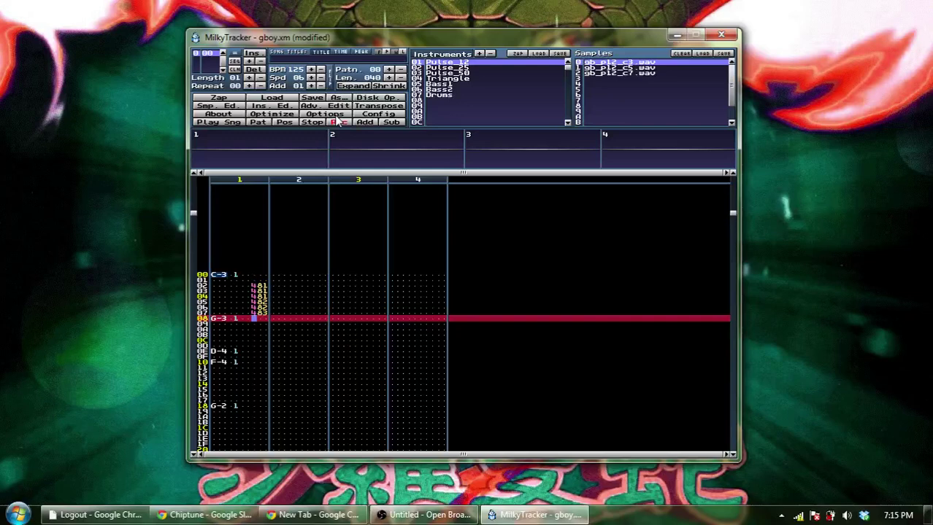
{"action": "type", "text": "30"}
{"action": "type", "text": "8"}
Examine the note, instrument and effect columns of channel 1 around rows 02 to 0D
{"action": "key", "text": "Down"}
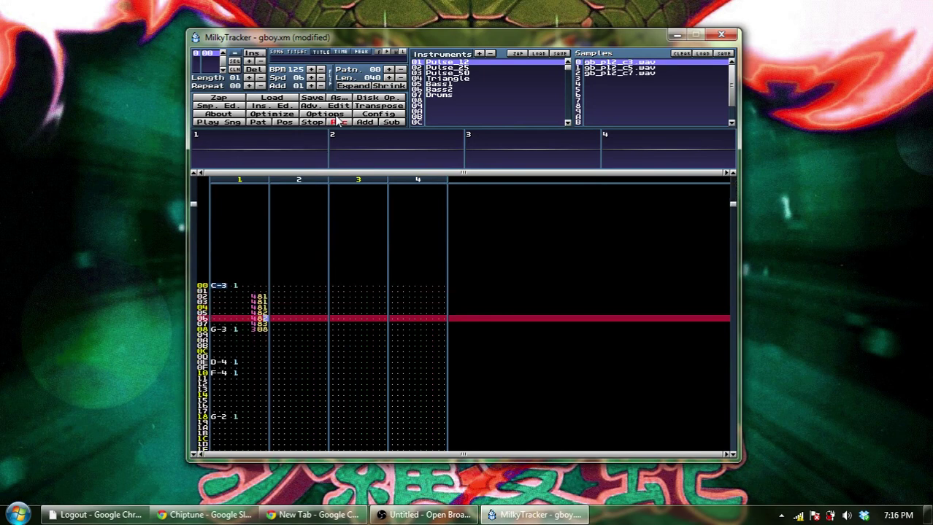
{"action": "key", "text": "Down"}
{"action": "key", "text": "Down"}
{"action": "key", "text": "Down"}
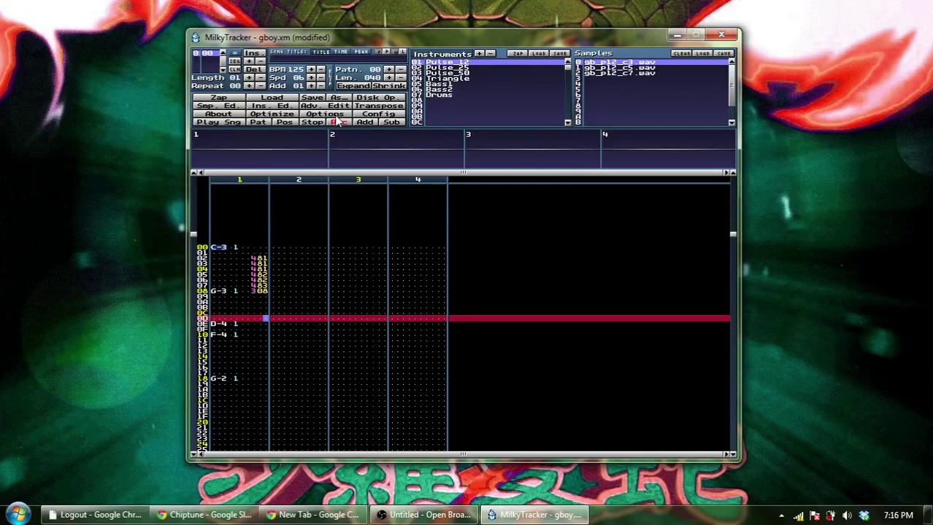
{"action": "key", "text": "Up"}
{"action": "key", "text": "Up"}
{"action": "key", "text": "Up"}
{"action": "key", "text": "Up"}
{"action": "key", "text": "Up"}
{"action": "key", "text": "Up"}
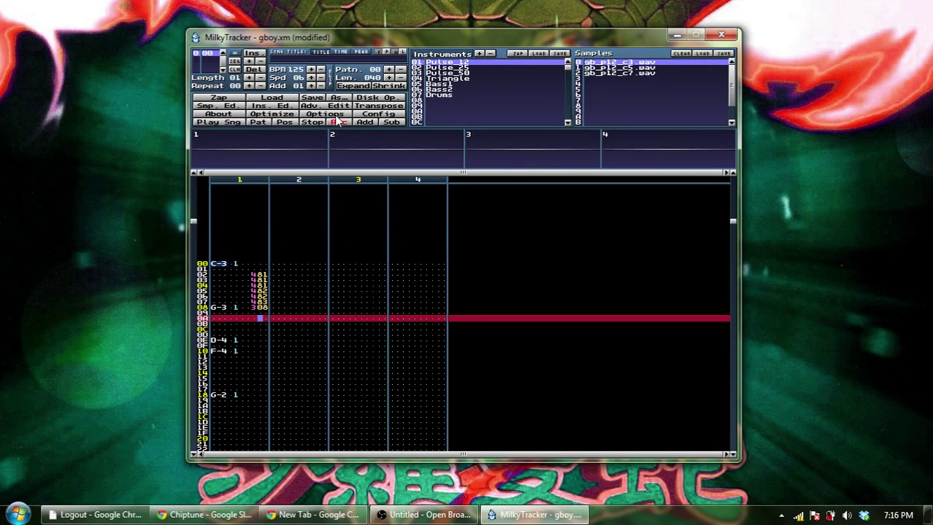
{"action": "key", "text": "Up"}
{"action": "key", "text": "Up"}
{"action": "key", "text": "Up"}
{"action": "key", "text": "Up"}
{"action": "key", "text": "Up"}
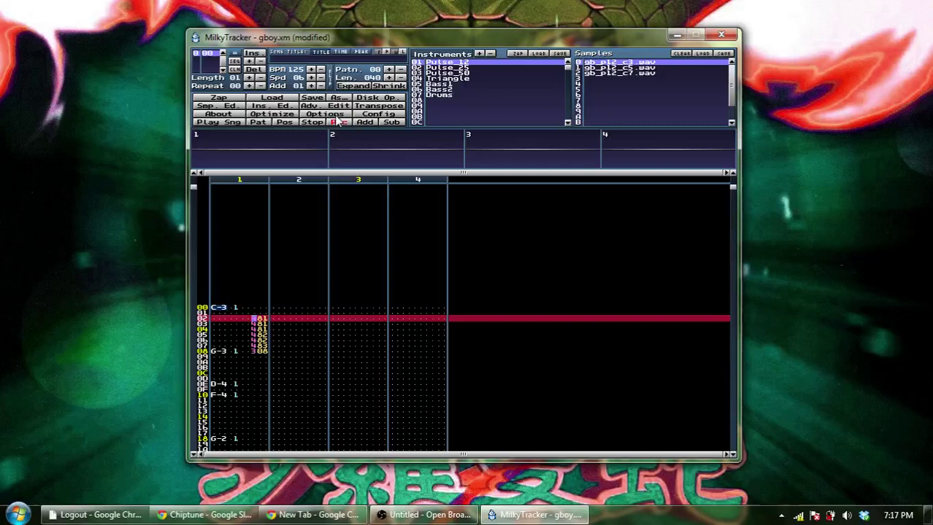
{"action": "key", "text": "Left"}
{"action": "key", "text": "Left"}
{"action": "key", "text": "Left"}
{"action": "key", "text": "Left"}
{"action": "key", "text": "Right"}
{"action": "key", "text": "Right"}
{"action": "key", "text": "Right"}
{"action": "key", "text": "Right"}
{"action": "key", "text": "Right"}
{"action": "key", "text": "Right"}
{"action": "key", "text": "Right"}
{"action": "key", "text": "Down"}
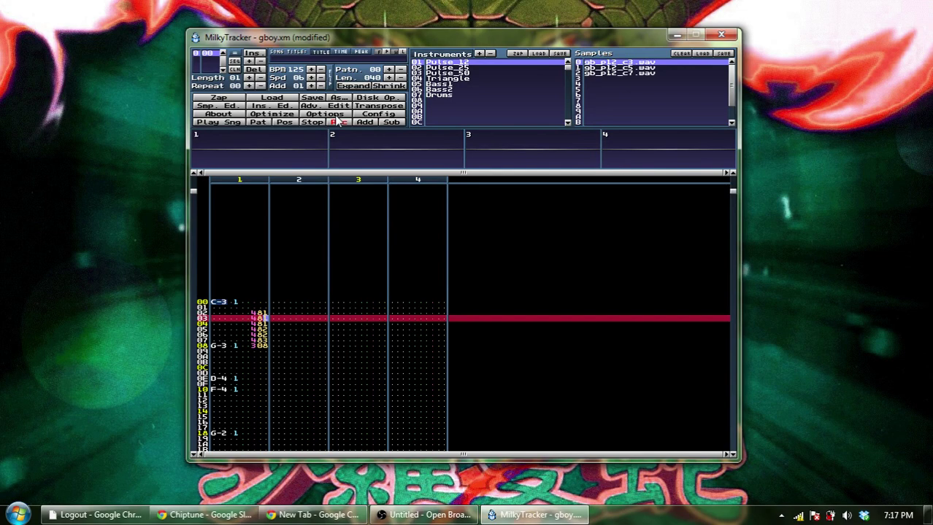
Start loading a sample into empty instrument slot 08 and browse to the Samples\Packs folder on Local Disk (D:)
{"action": "left_click", "coordinate": [437, 101]}
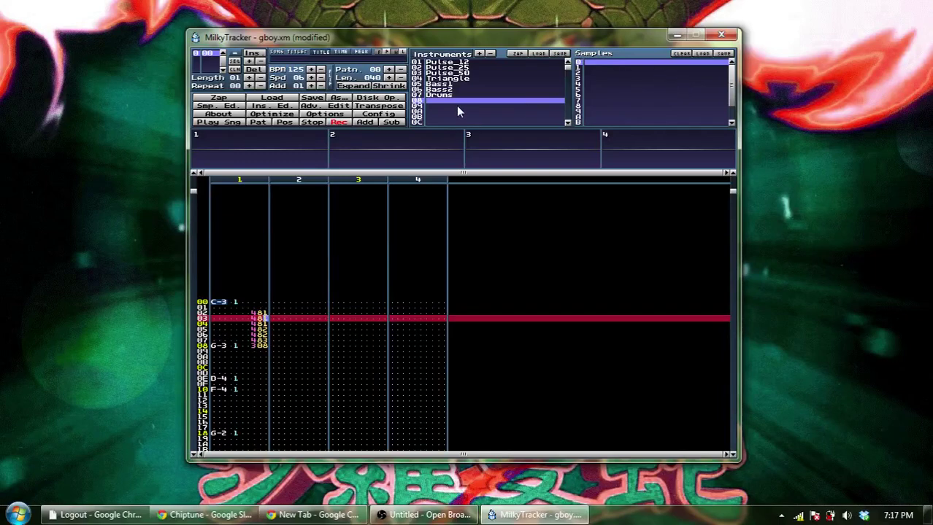
{"action": "left_click", "coordinate": [701, 54]}
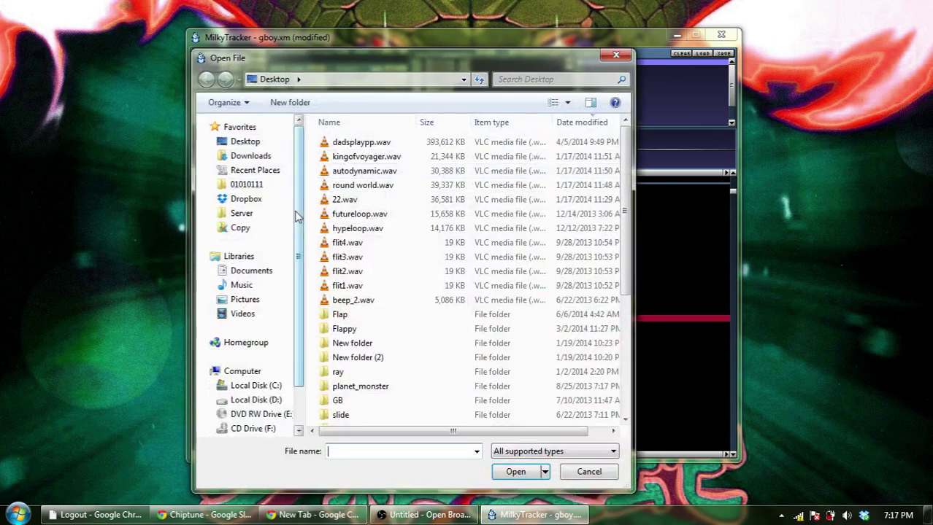
{"action": "scroll", "coordinate": [297, 253], "scroll_direction": "down", "scroll_amount": 1}
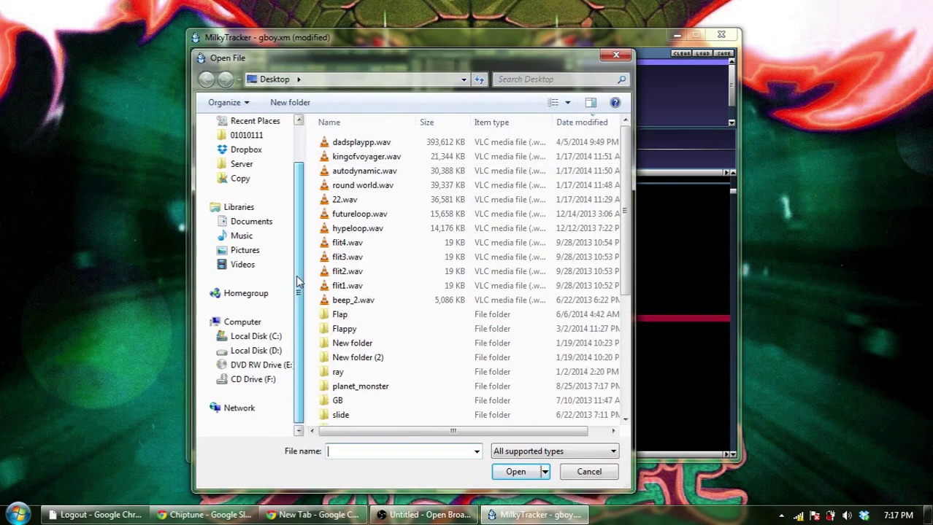
{"action": "left_click", "coordinate": [257, 351]}
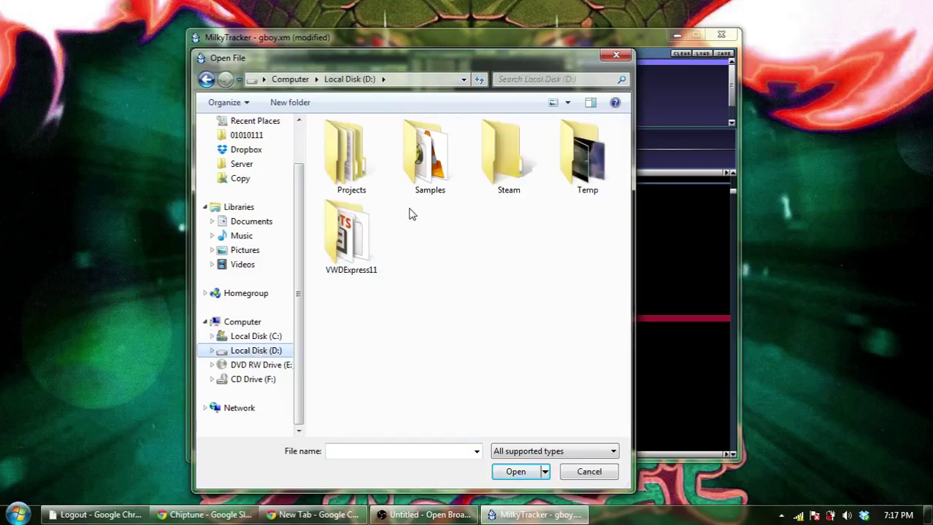
{"action": "double_click", "coordinate": [435, 168]}
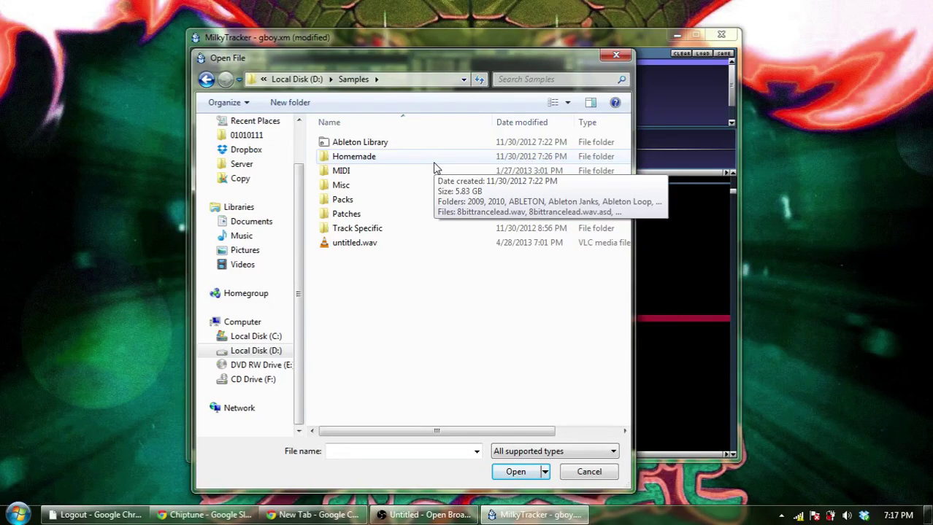
{"action": "double_click", "coordinate": [377, 202]}
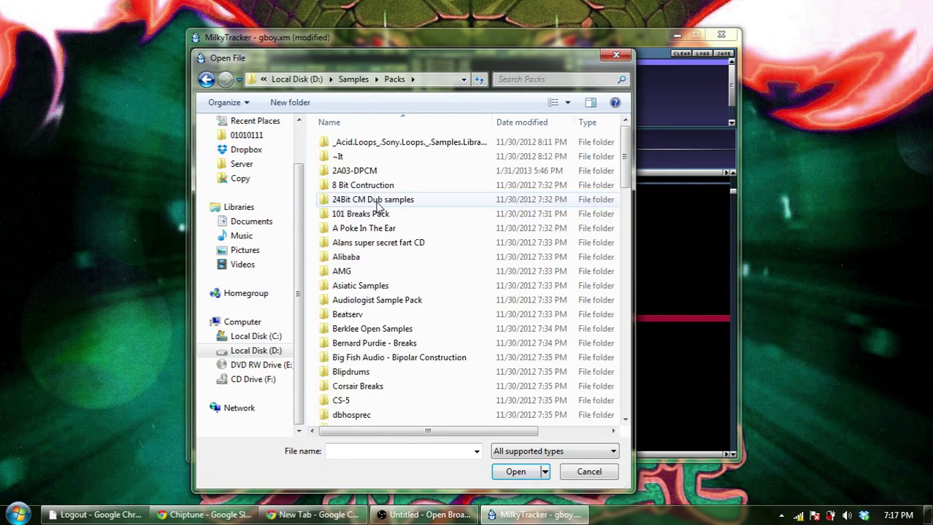
Open BLAKE BOTT.wav from the ENVIRN-AMB13 folder in A Poke In The Ear, Partition F
{"action": "scroll", "coordinate": [571, 181], "scroll_direction": "down", "scroll_amount": 1}
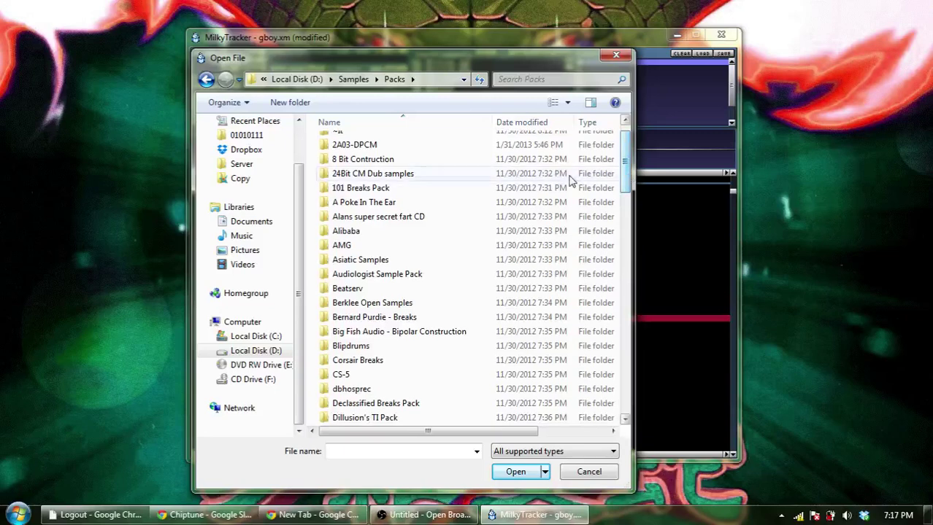
{"action": "double_click", "coordinate": [365, 202]}
{"action": "left_click", "coordinate": [368, 214]}
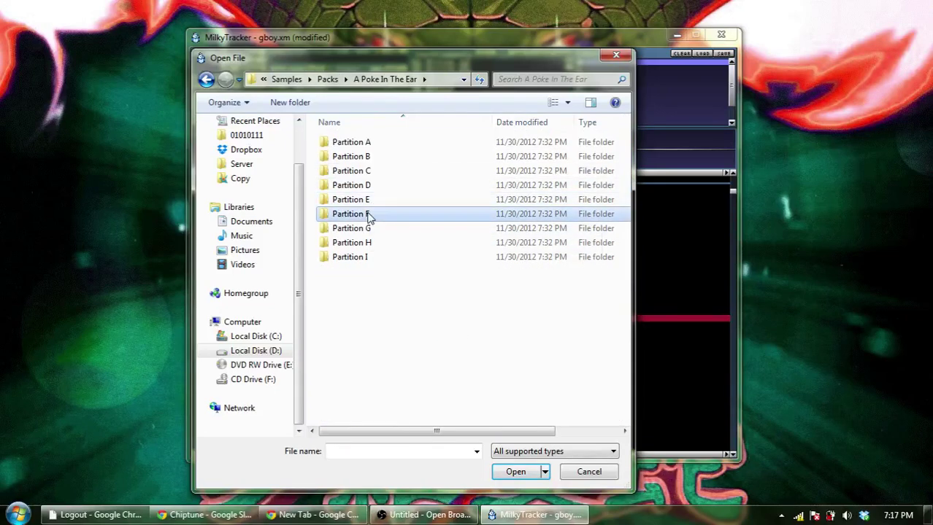
{"action": "double_click", "coordinate": [368, 214]}
{"action": "double_click", "coordinate": [364, 171]}
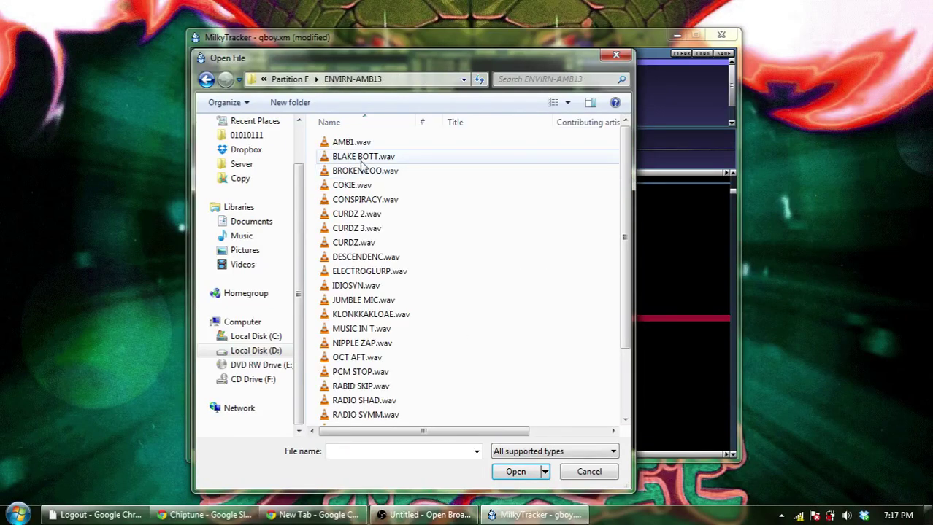
{"action": "left_click", "coordinate": [360, 162]}
{"action": "double_click", "coordinate": [360, 162]}
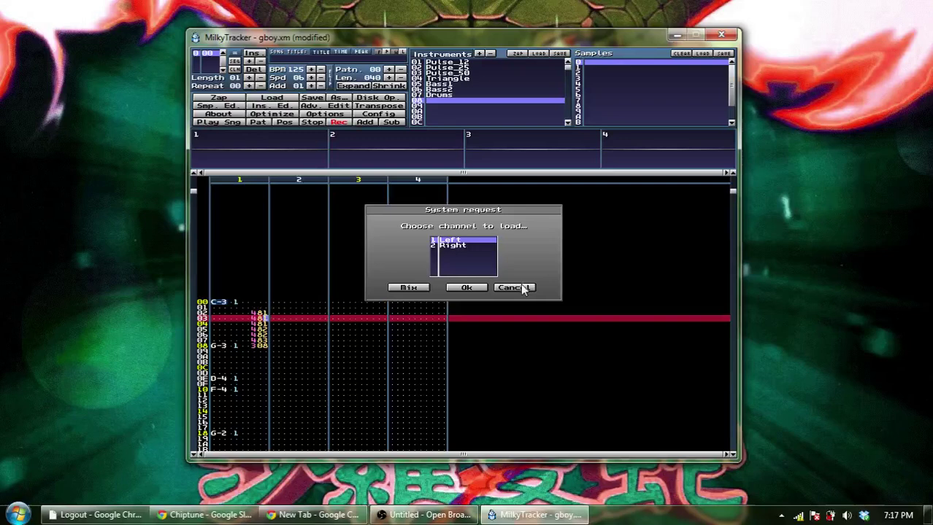
Load the stereo sample with its left and right channels mixed
{"action": "left_click", "coordinate": [482, 246]}
{"action": "left_click", "coordinate": [479, 241]}
{"action": "left_click", "coordinate": [479, 245]}
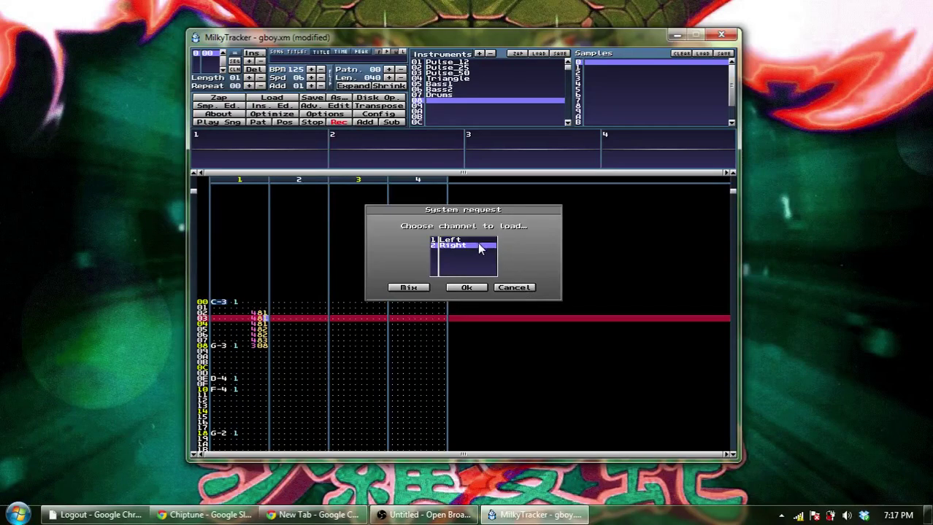
{"action": "left_click", "coordinate": [477, 240]}
{"action": "left_click", "coordinate": [464, 246]}
{"action": "left_click", "coordinate": [462, 242]}
{"action": "left_click", "coordinate": [463, 248]}
{"action": "left_click", "coordinate": [400, 288]}
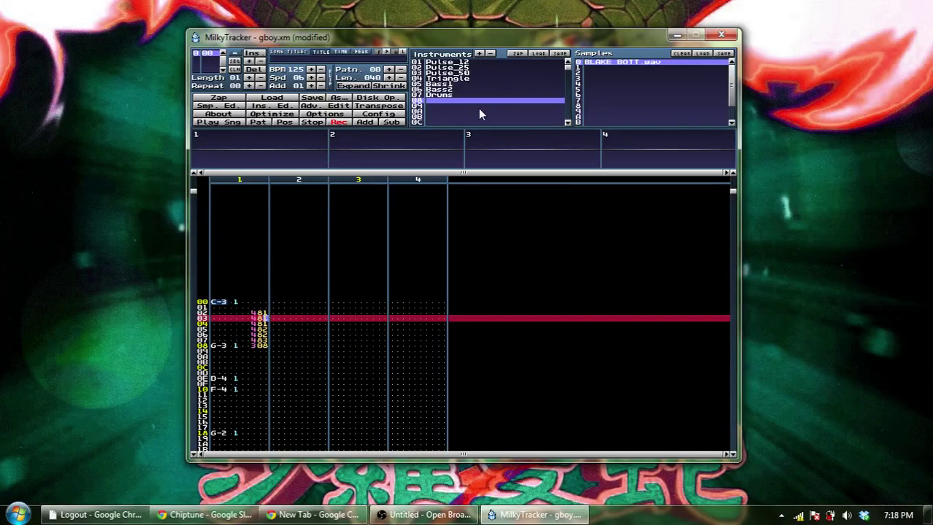
{"action": "left_click", "coordinate": [231, 105]}
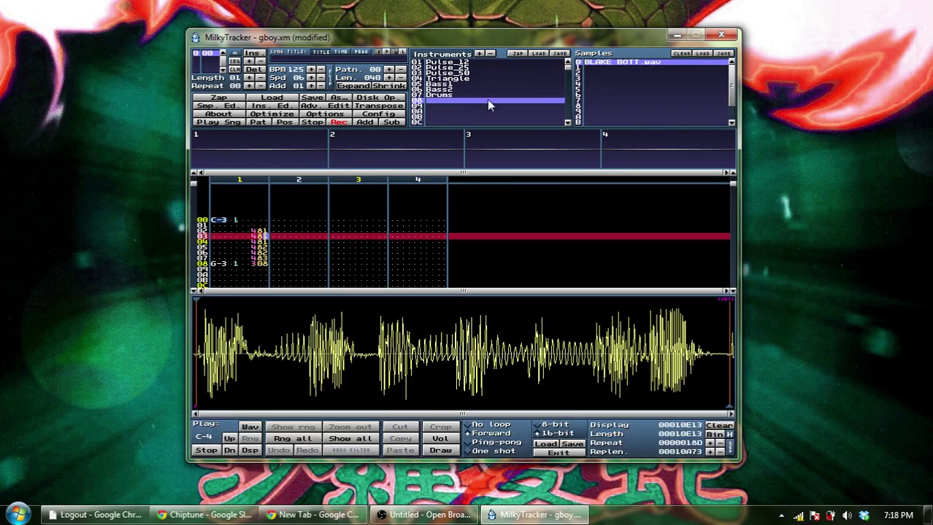
{"action": "key", "text": "space"}
{"action": "key", "text": "z"}
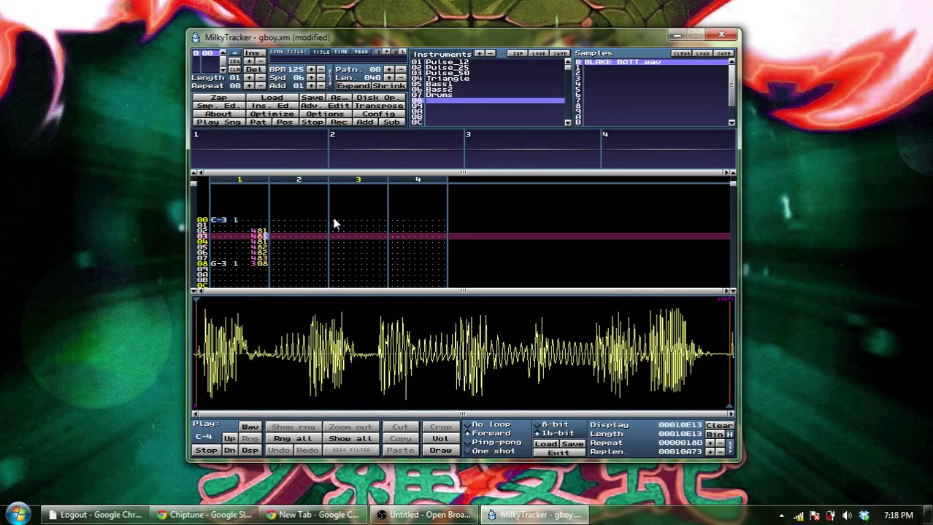
{"action": "key", "text": "z"}
{"action": "key", "text": "z"}
{"action": "key", "text": "z"}
{"action": "left_click", "coordinate": [662, 67]}
{"action": "left_click", "coordinate": [662, 64]}
{"action": "key", "text": "z"}
Set the sample's loop type to Ping-pong and narrow the loop to repeat start 31C9 with repeat length 5CC
{"action": "left_click", "coordinate": [494, 443]}
{"action": "key", "text": "z"}
{"action": "left_click_drag", "start_coordinate": [728, 404], "coordinate": [235, 413]}
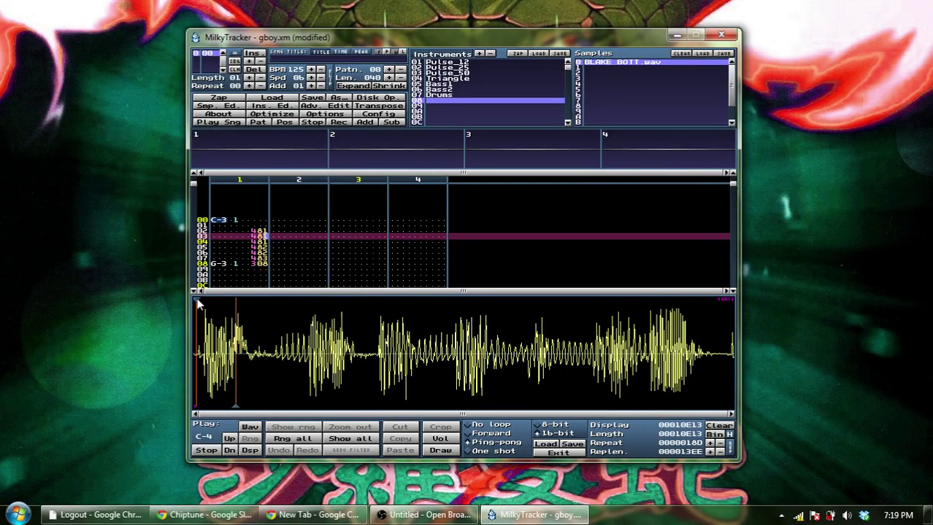
{"action": "left_click_drag", "start_coordinate": [198, 304], "coordinate": [213, 306]}
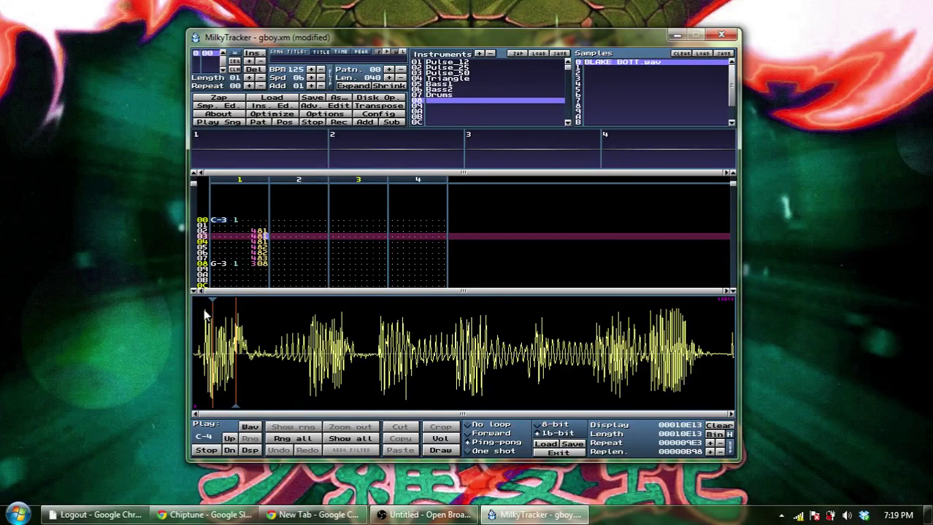
{"action": "left_click_drag", "start_coordinate": [236, 413], "coordinate": [305, 416]}
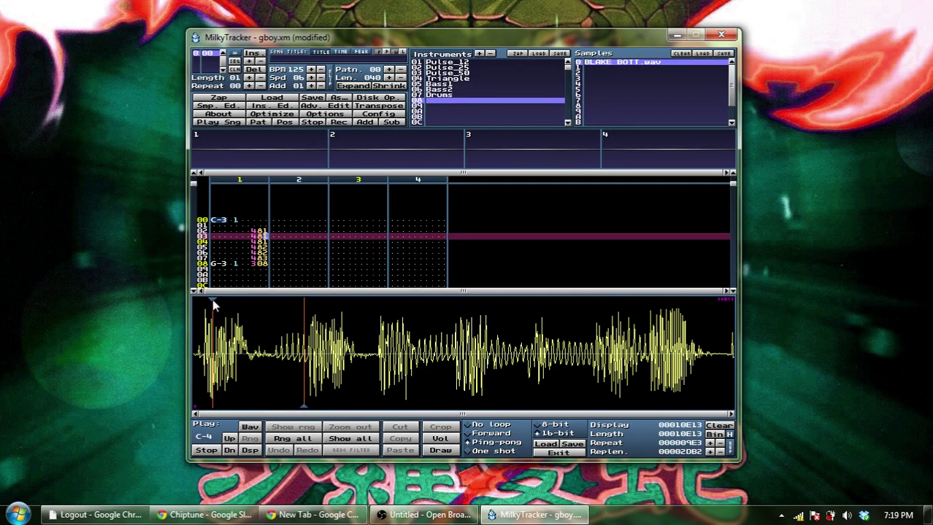
{"action": "left_click_drag", "start_coordinate": [212, 300], "coordinate": [292, 321]}
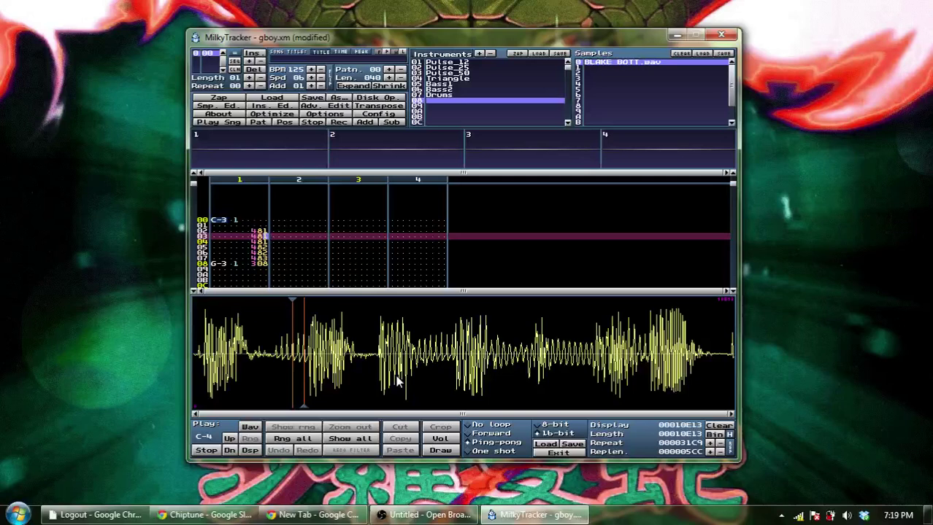
Audition the sample with its shortened ping-pong loop
{"action": "right_click", "coordinate": [297, 340]}
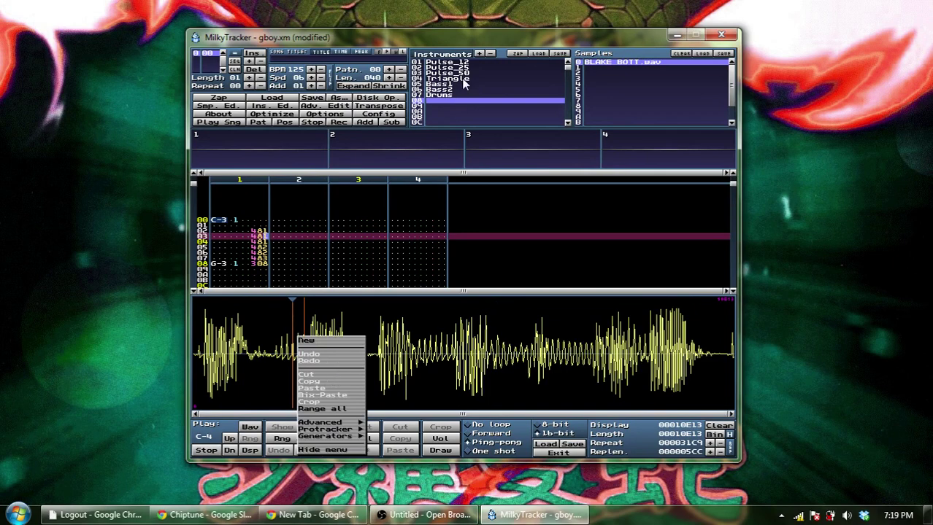
{"action": "left_click", "coordinate": [317, 449]}
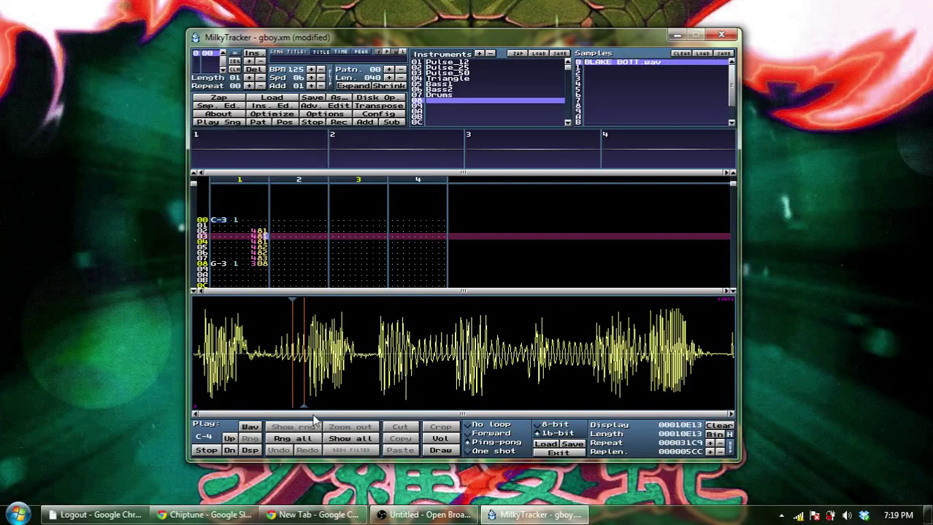
{"action": "key", "text": "z"}
{"action": "left_click", "coordinate": [219, 97]}
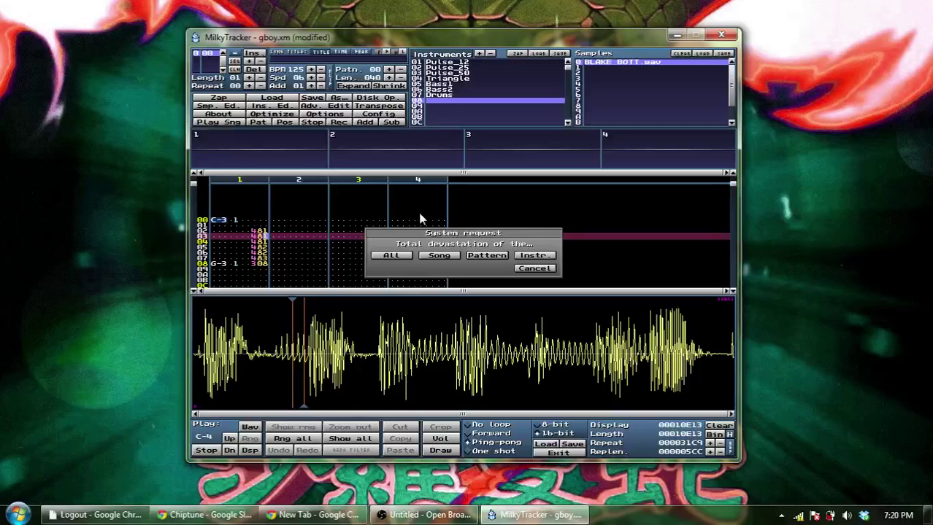
{"action": "left_click", "coordinate": [543, 269]}
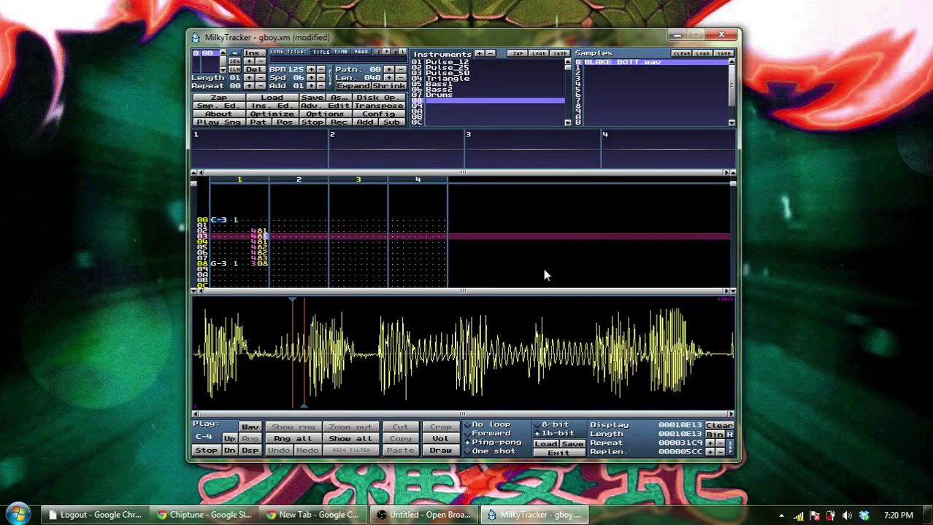
{"action": "left_click", "coordinate": [454, 89]}
{"action": "left_click", "coordinate": [453, 96]}
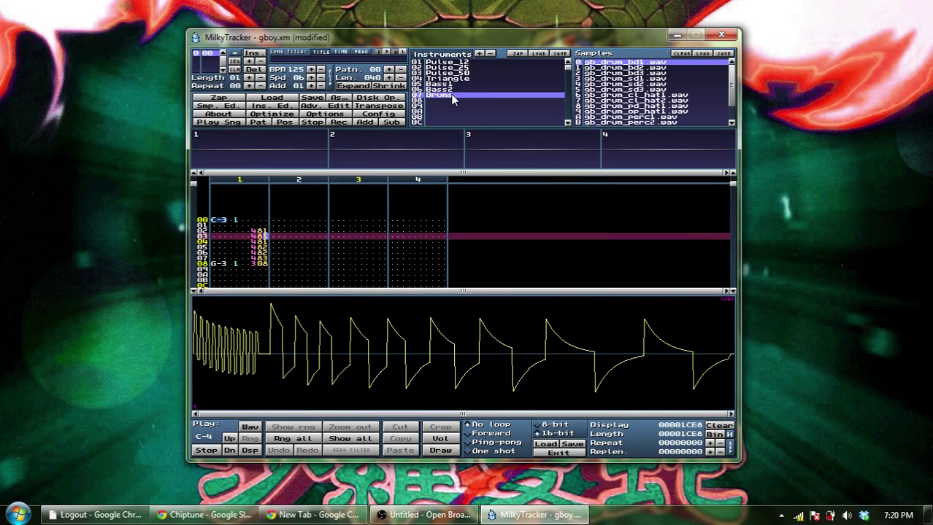
{"action": "left_click", "coordinate": [518, 54]}
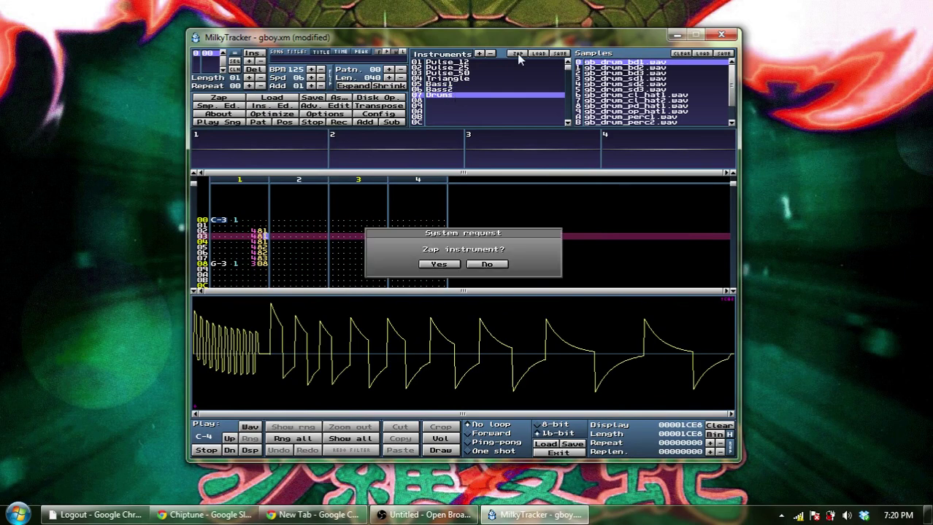
{"action": "left_click", "coordinate": [488, 265]}
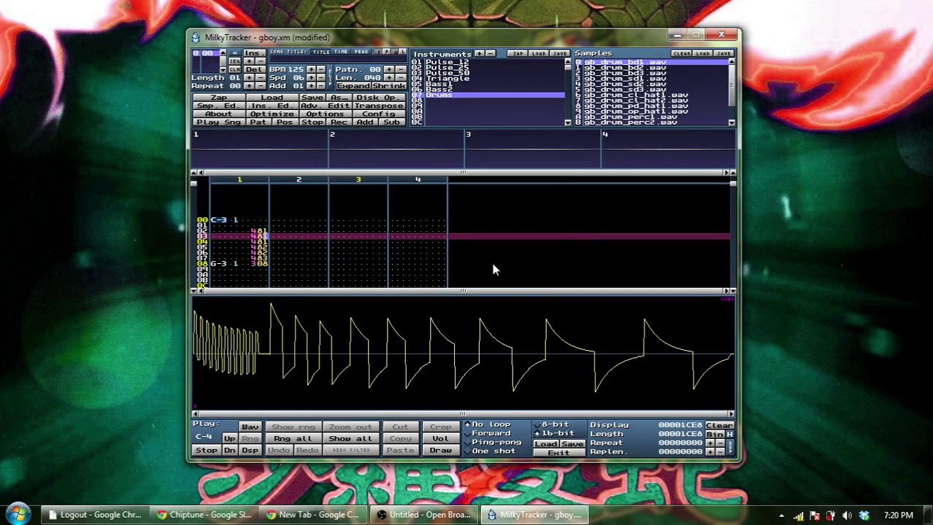
{"action": "left_click", "coordinate": [234, 98]}
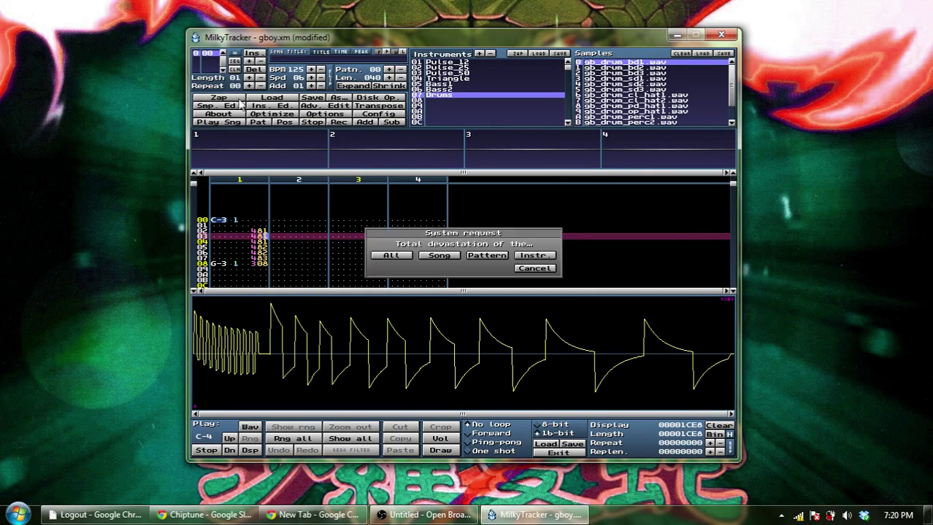
{"action": "left_click", "coordinate": [536, 269]}
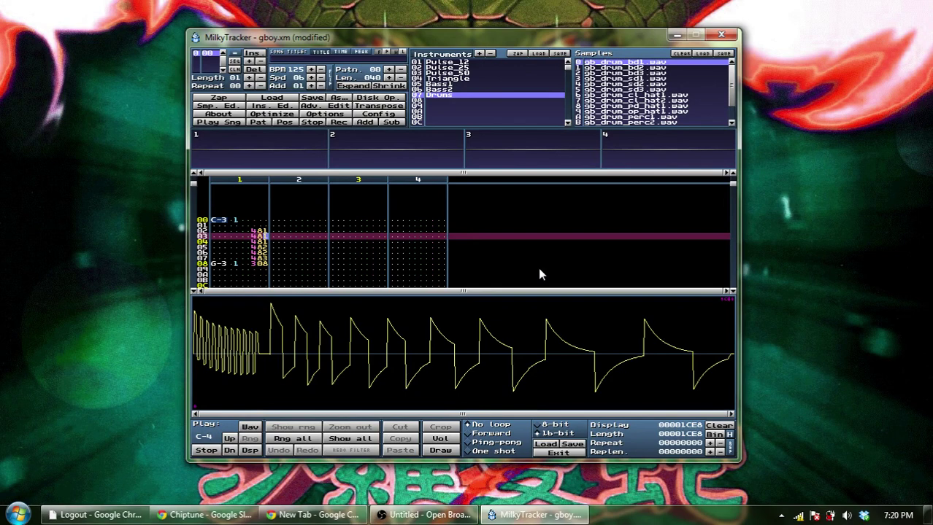
Zap the song data while leaving the instruments in place
{"action": "left_click", "coordinate": [235, 98]}
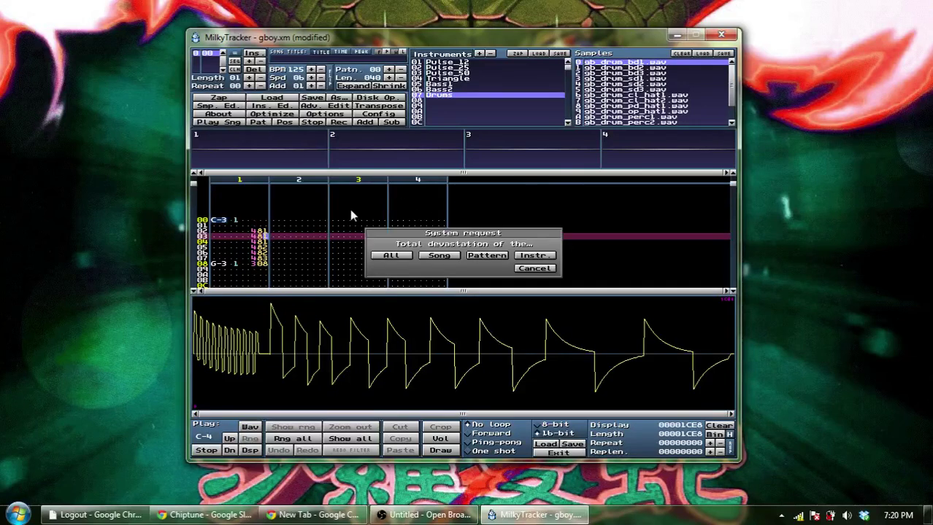
{"action": "left_click", "coordinate": [438, 256]}
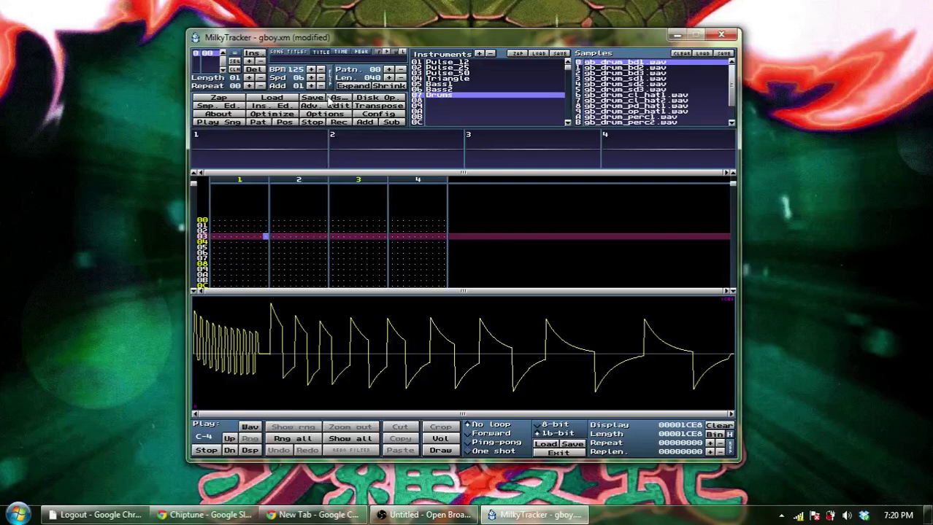
Choose .wav as the song format in the disk operations and return to the main controls
{"action": "left_click", "coordinate": [368, 100]}
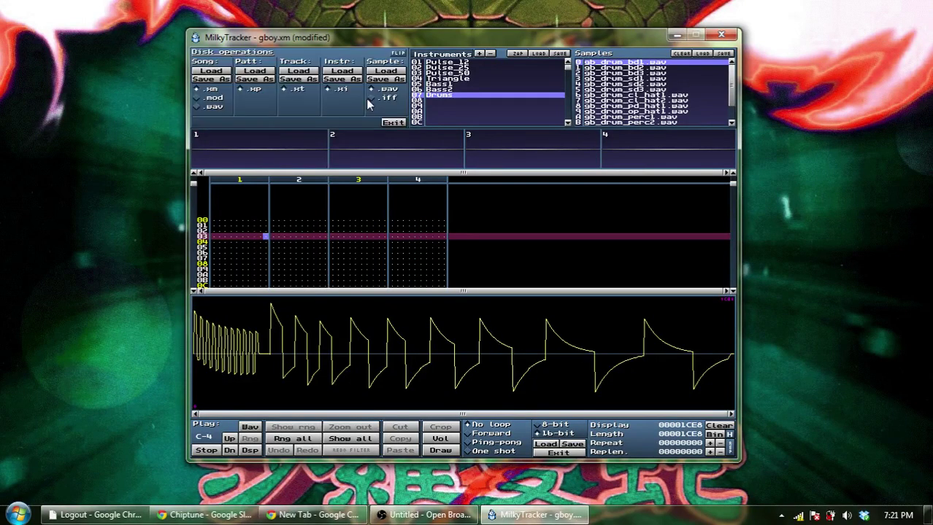
{"action": "left_click", "coordinate": [207, 108]}
{"action": "left_click", "coordinate": [391, 124]}
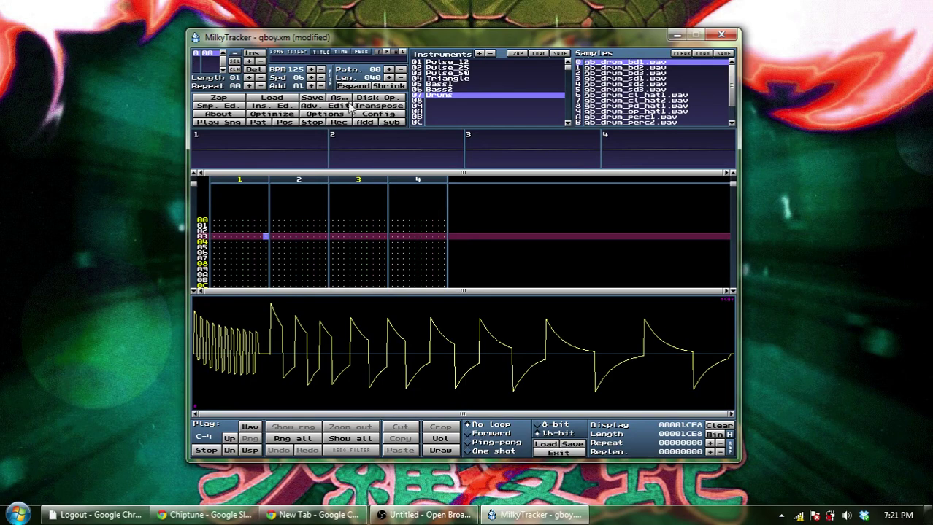
Switch from the sample editor to the instrument editor and view the Triangle, Pulse_50 and Pulse_12 instruments
{"action": "left_click", "coordinate": [213, 106]}
{"action": "left_click", "coordinate": [231, 106]}
{"action": "left_click", "coordinate": [278, 108]}
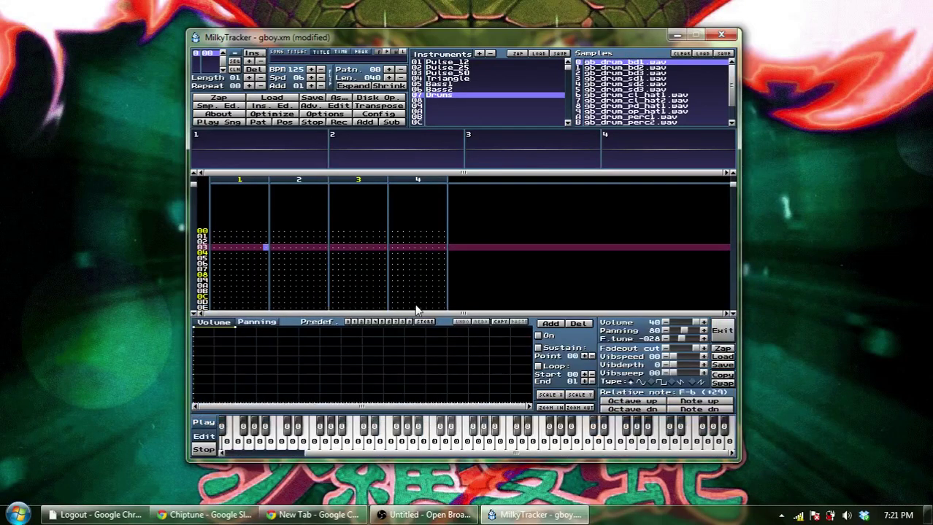
{"action": "left_click", "coordinate": [460, 78]}
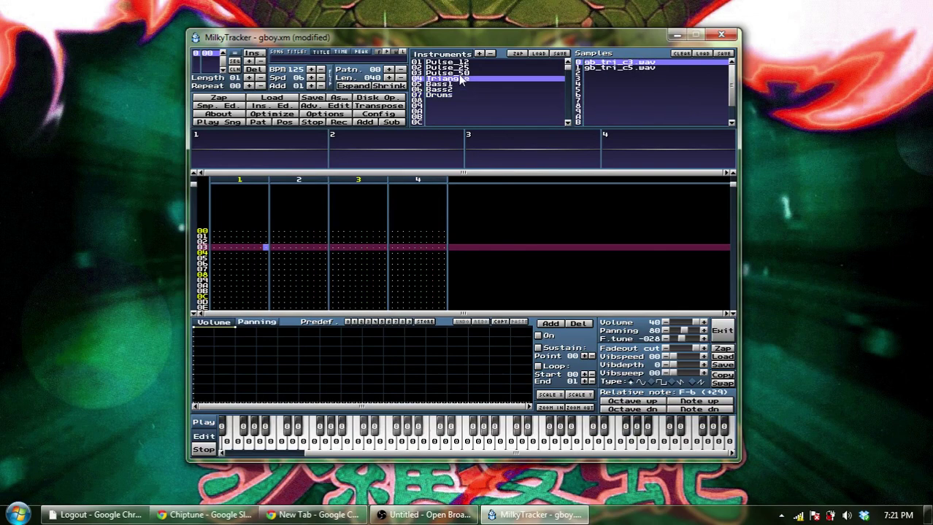
{"action": "left_click", "coordinate": [459, 73]}
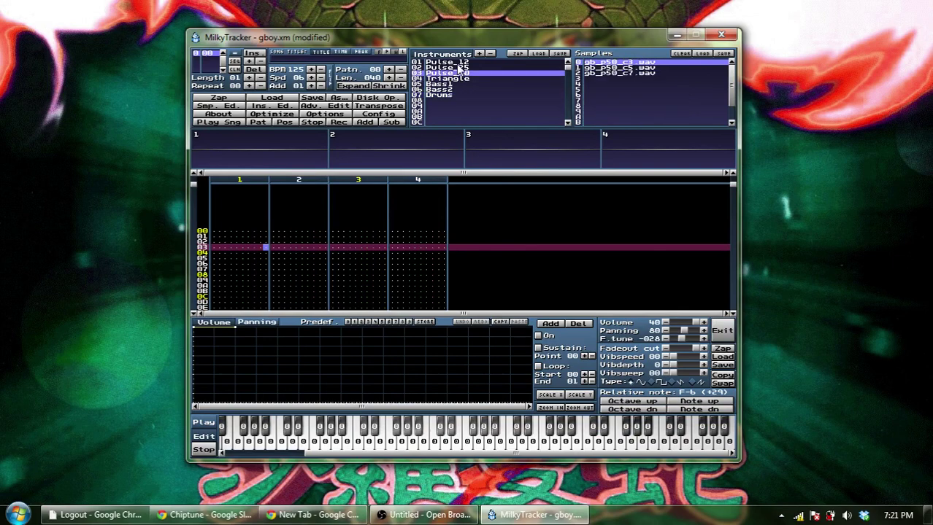
{"action": "left_click", "coordinate": [458, 63]}
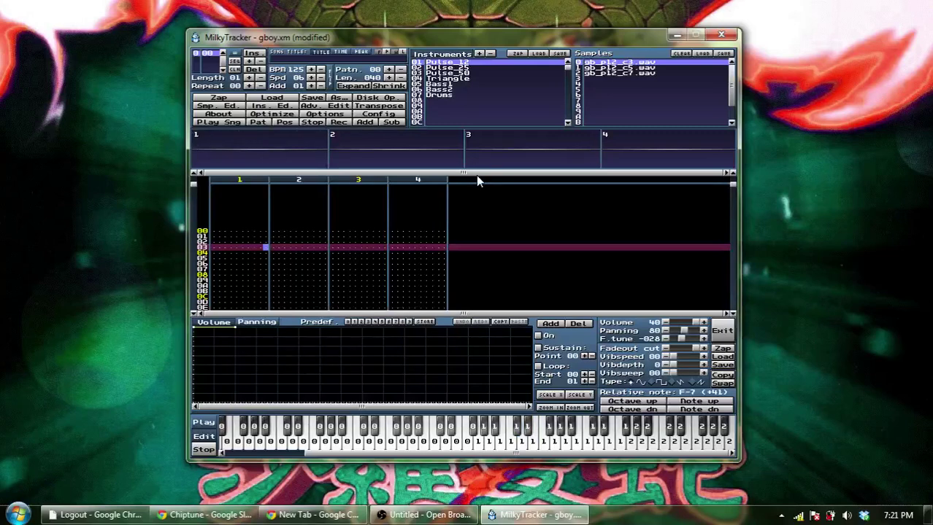
Enable the volume envelope for Pulse_12, shape it as a short decay to zero, and audition it
{"action": "left_click", "coordinate": [538, 337]}
{"action": "left_click", "coordinate": [539, 337]}
{"action": "left_click_drag", "start_coordinate": [233, 327], "coordinate": [221, 403]}
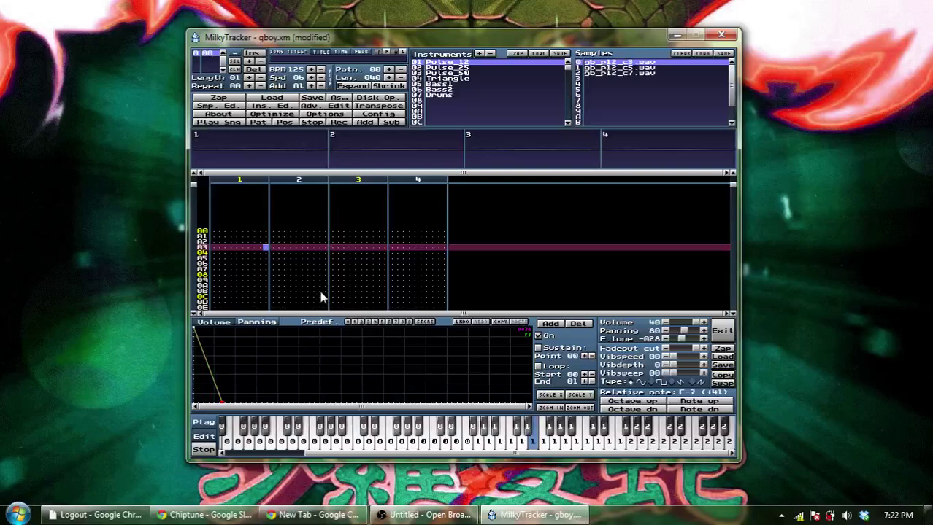
{"action": "key", "text": "b"}
{"action": "key", "text": "z"}
Add two points to the Pulse_12 volume envelope and reshape it into an early peak followed by a gradual decline
{"action": "left_click", "coordinate": [555, 328]}
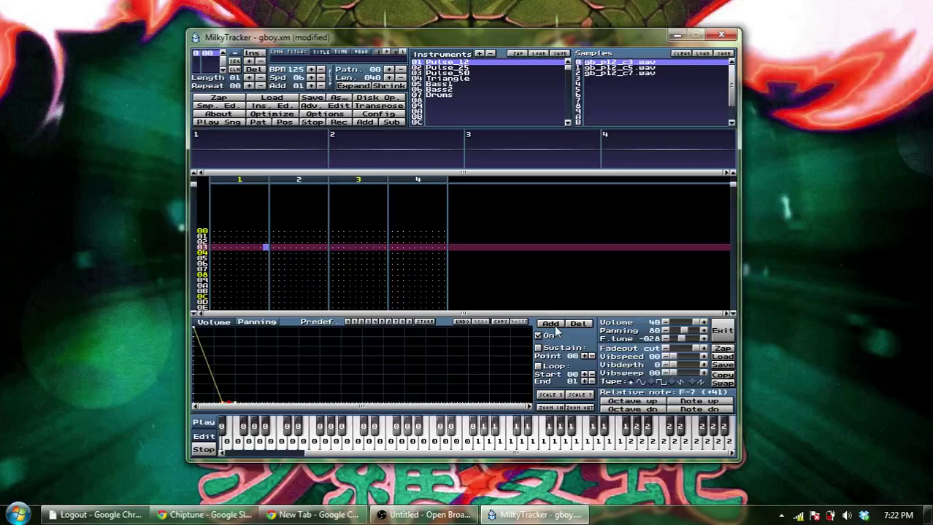
{"action": "left_click", "coordinate": [555, 328]}
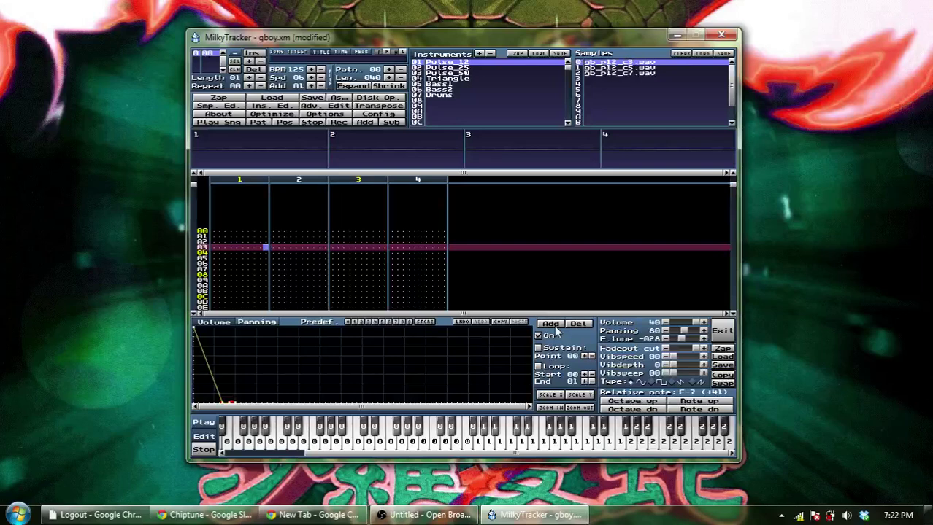
{"action": "left_click_drag", "start_coordinate": [231, 403], "coordinate": [230, 360]}
{"action": "left_click", "coordinate": [234, 403]}
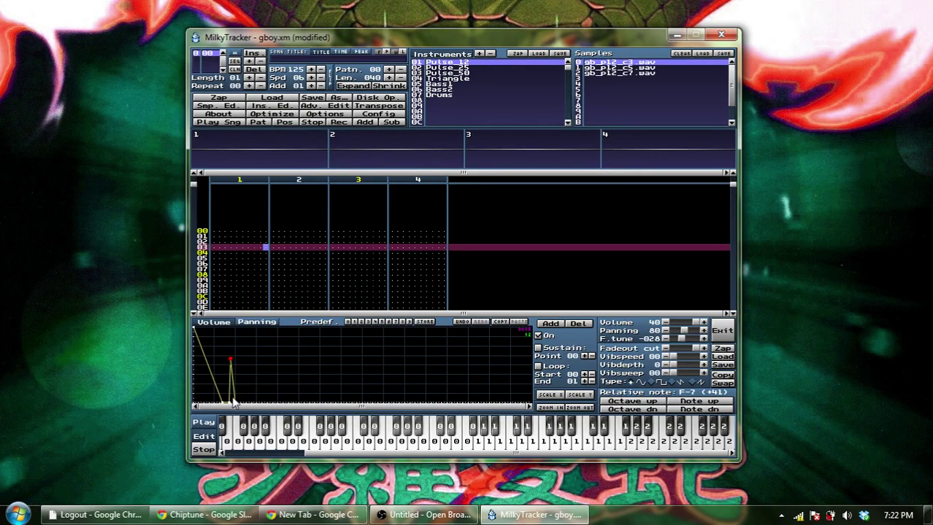
{"action": "left_click_drag", "start_coordinate": [234, 405], "coordinate": [288, 372]}
{"action": "left_click", "coordinate": [227, 389]}
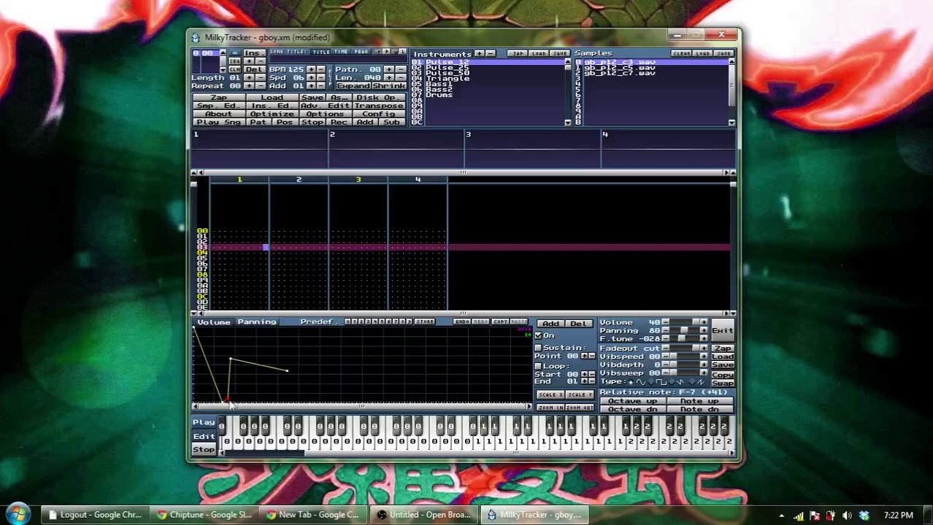
{"action": "left_click_drag", "start_coordinate": [226, 388], "coordinate": [207, 345]}
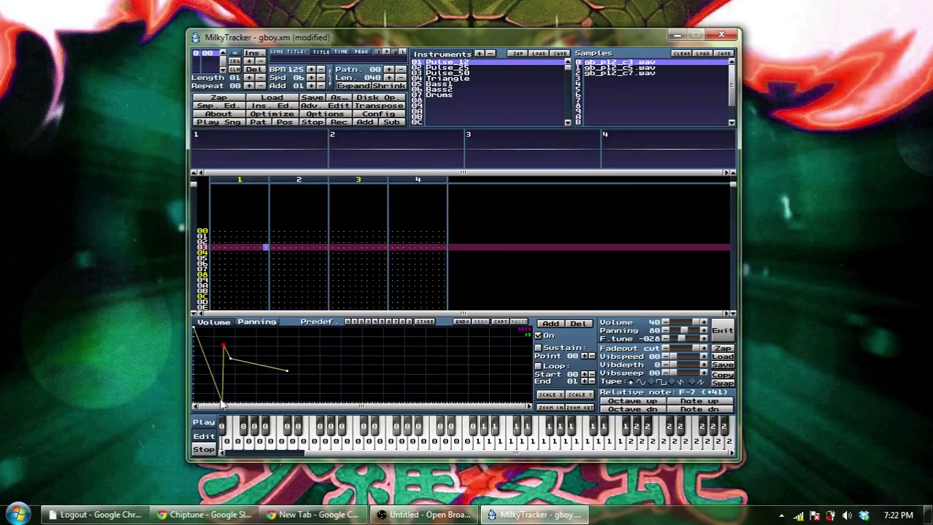
{"action": "left_click_drag", "start_coordinate": [222, 401], "coordinate": [194, 342]}
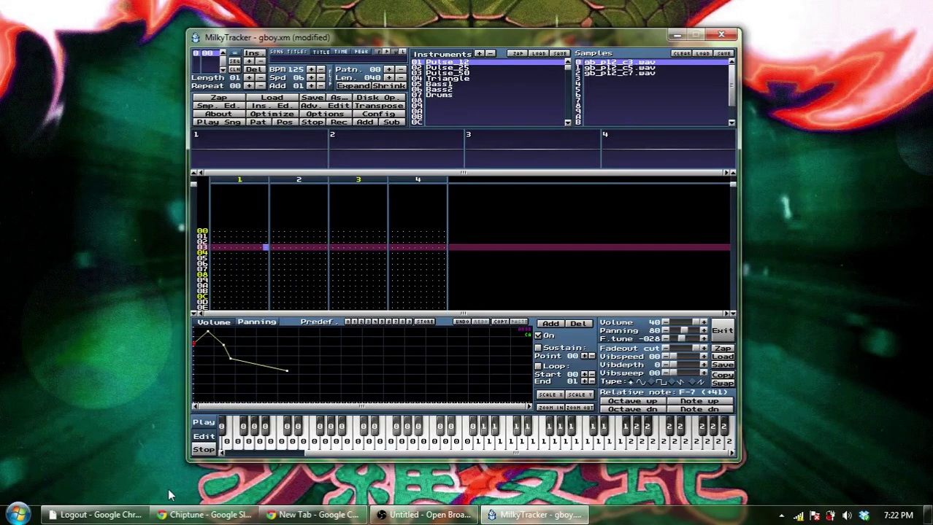
Reshape the volume envelope to start at zero, peak, dip, rise again and fall to zero, and audition it
{"action": "left_click_drag", "start_coordinate": [180, 432], "coordinate": [191, 431]}
{"action": "left_click_drag", "start_coordinate": [231, 359], "coordinate": [248, 390]}
{"action": "left_click_drag", "start_coordinate": [240, 337], "coordinate": [268, 421]}
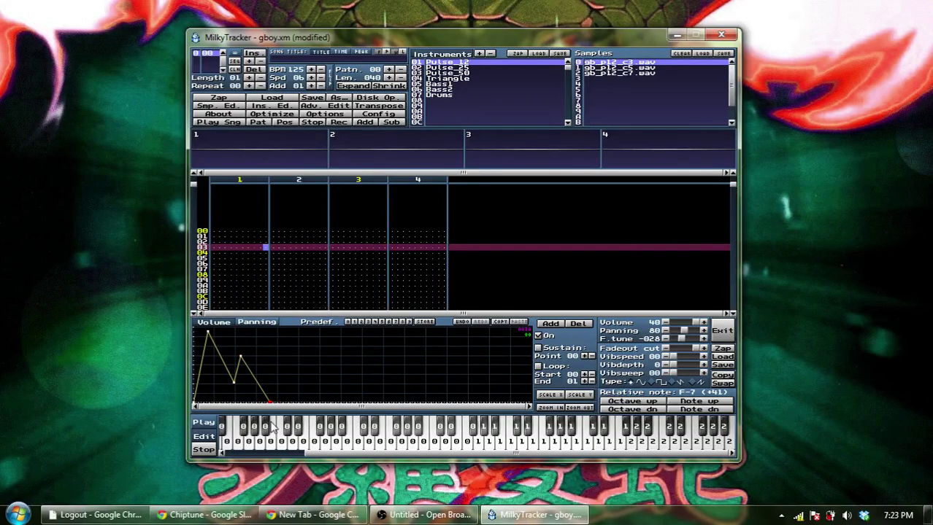
{"action": "key", "text": "y"}
{"action": "key", "text": "w"}
Reshape the volume envelope with a steep attack, a short full-volume peak, an abrupt drop and a long low fade to zero
{"action": "mouse_move", "coordinate": [235, 384]}
{"action": "left_mouse_down"}
{"action": "mouse_move", "coordinate": [224, 328]}
{"action": "mouse_move", "coordinate": [221, 400]}
{"action": "mouse_move", "coordinate": [223, 388]}
{"action": "left_mouse_up"}
{"action": "left_click", "coordinate": [240, 358]}
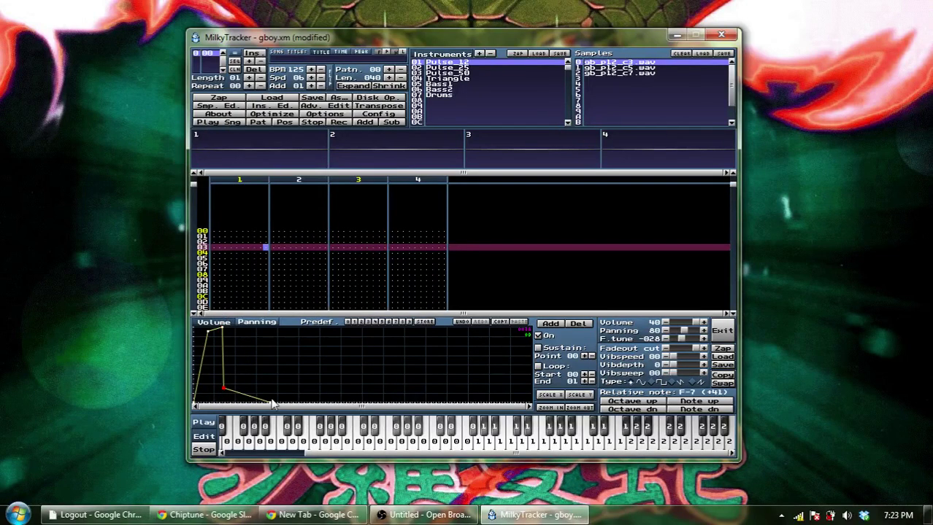
{"action": "left_click_drag", "start_coordinate": [271, 406], "coordinate": [394, 428]}
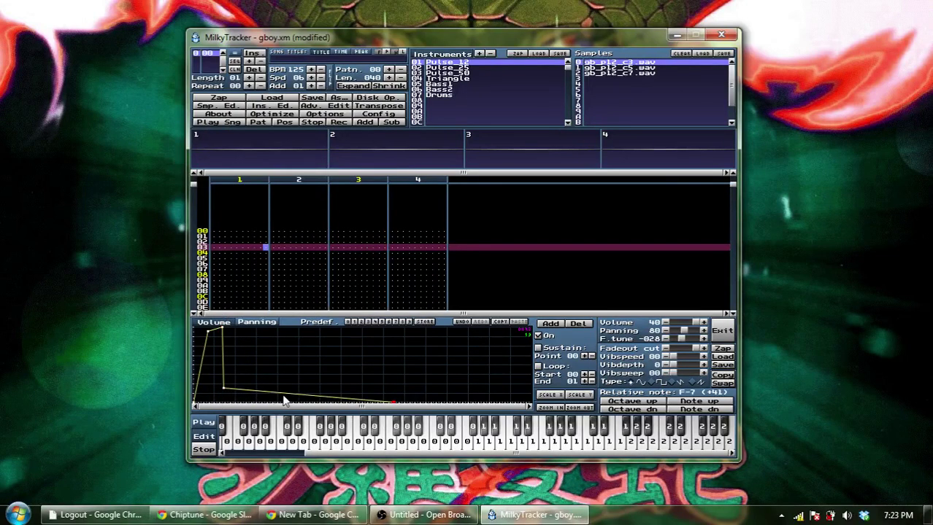
{"action": "left_click_drag", "start_coordinate": [209, 332], "coordinate": [203, 332]}
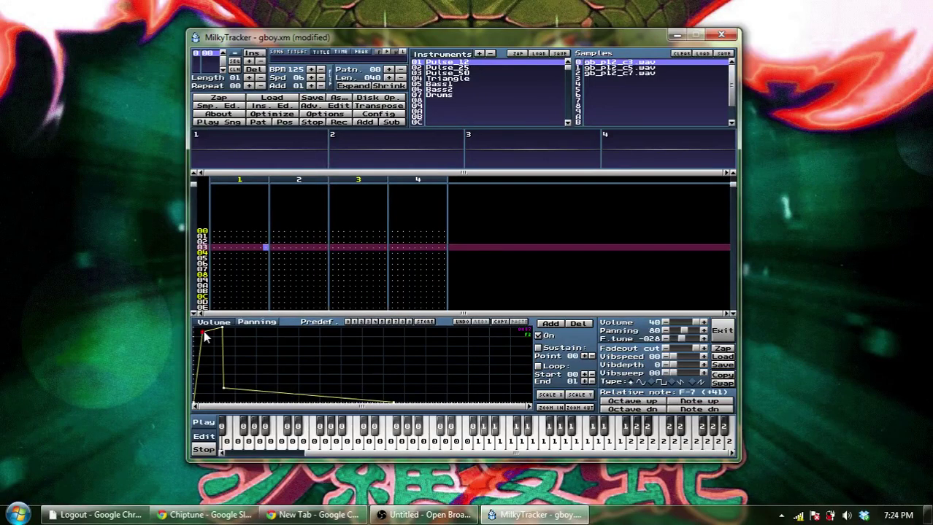
Turn on record mode and enter an E-4 note with instrument 1 in row 00 of channel 1
{"action": "left_click", "coordinate": [253, 232]}
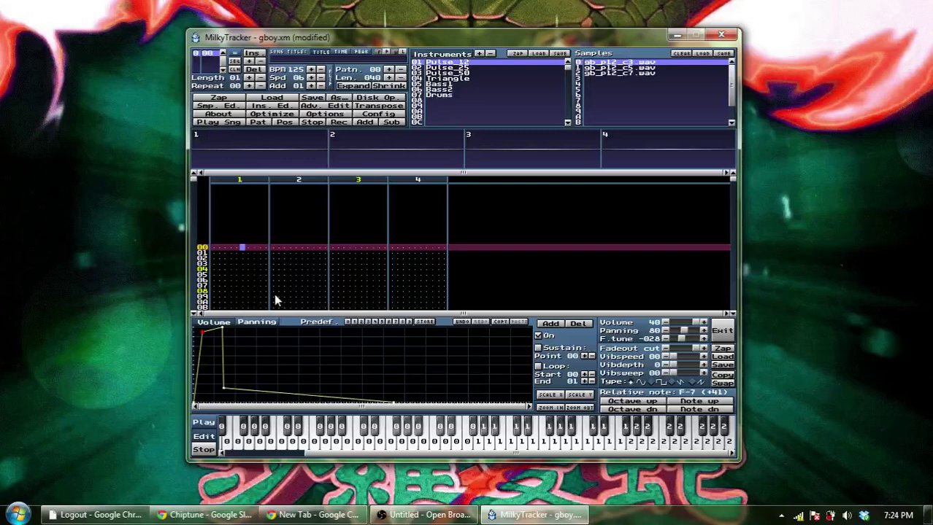
{"action": "left_click", "coordinate": [218, 249]}
{"action": "left_click", "coordinate": [218, 250]}
{"action": "key", "text": "space"}
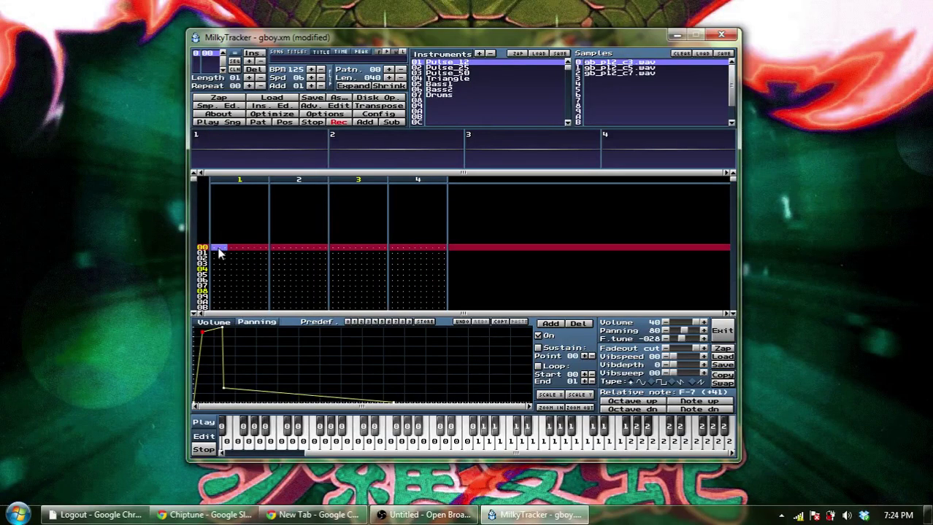
{"action": "key", "text": "c"}
{"action": "key", "text": "Down"}
{"action": "key", "text": "Down"}
{"action": "key", "text": "Down"}
{"action": "key", "text": "Down"}
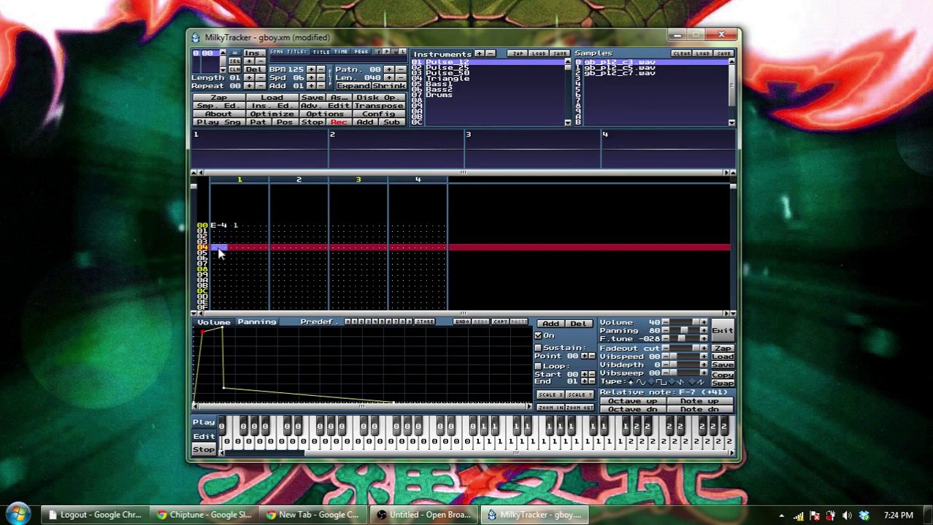
Add the effect 30b to the E-4 note in row 00 of channel 1
{"action": "key", "text": "Up"}
{"action": "key", "text": "Up"}
{"action": "key", "text": "Up"}
{"action": "key", "text": "Up"}
{"action": "key", "text": "Right"}
{"action": "key", "text": "Right"}
{"action": "key", "text": "Right"}
{"action": "key", "text": "Right"}
{"action": "key", "text": "Right"}
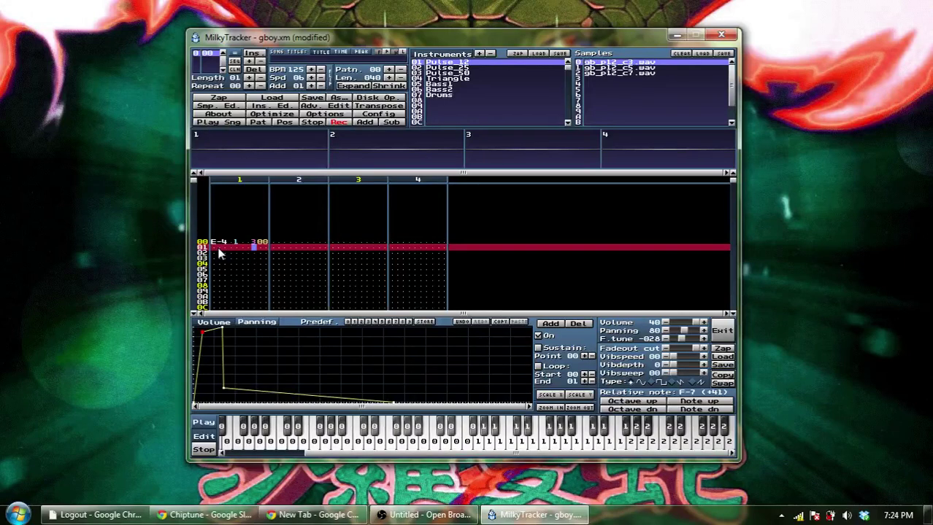
{"action": "type", "text": "30b"}
Copy the whole row 00 entry of channel 1, including its effect, and paste it into row 02
{"action": "left_click", "coordinate": [215, 242]}
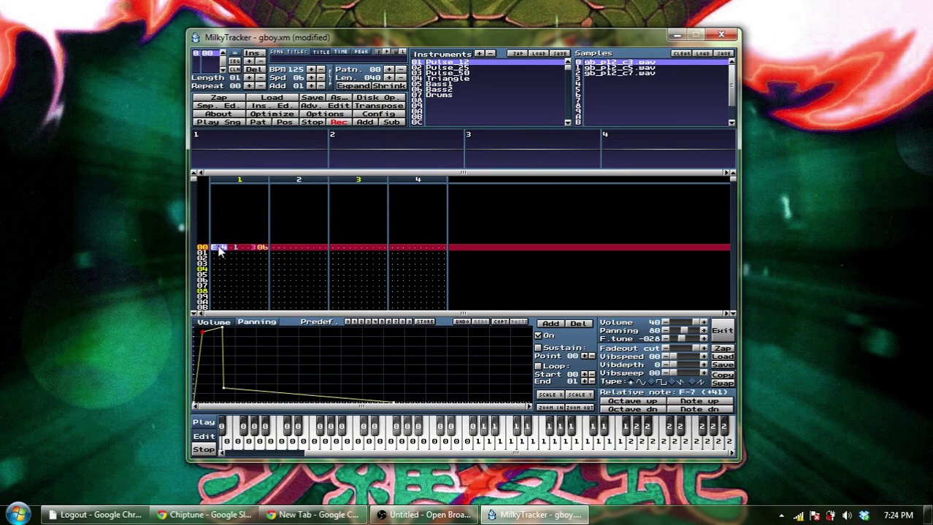
{"action": "mouse_move", "coordinate": [219, 249]}
{"action": "left_mouse_down"}
{"action": "mouse_move", "coordinate": [265, 251]}
{"action": "mouse_move", "coordinate": [219, 250]}
{"action": "left_mouse_up"}
{"action": "right_click", "coordinate": [219, 250]}
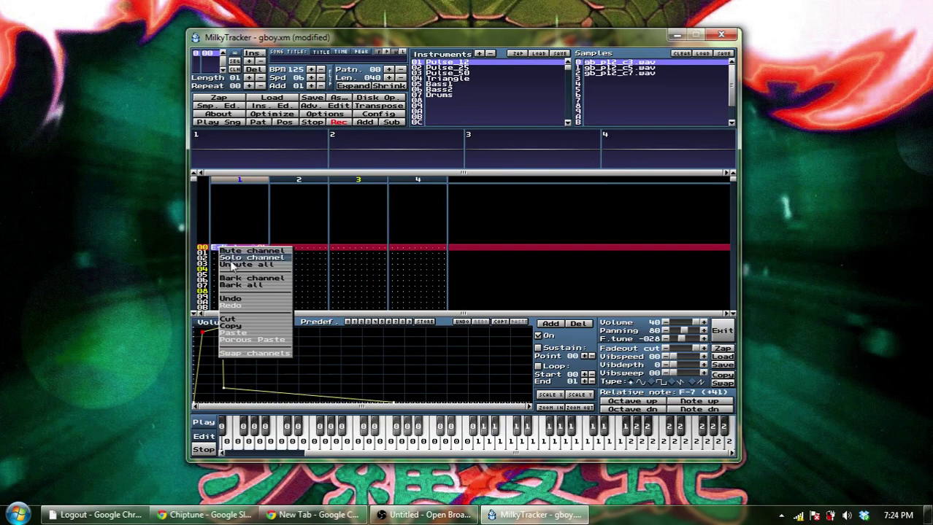
{"action": "left_click", "coordinate": [258, 326]}
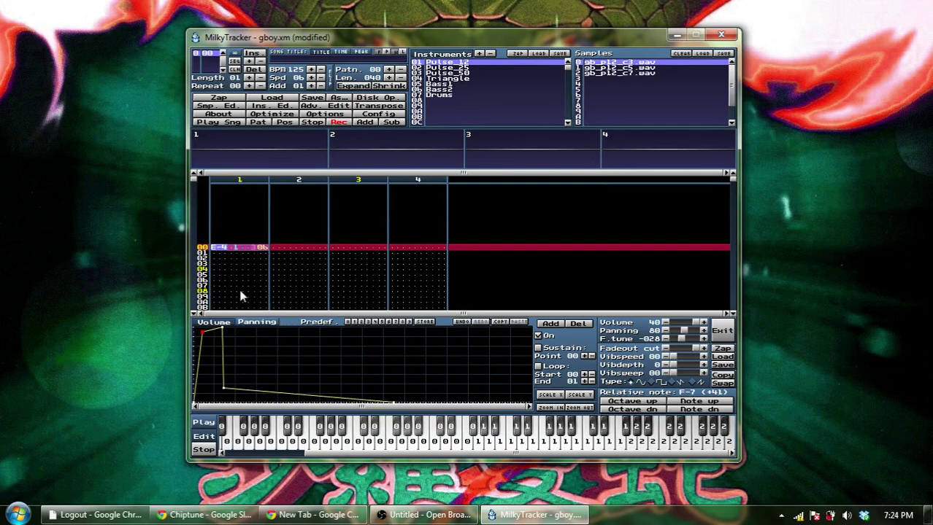
{"action": "key", "text": "Down"}
{"action": "key", "text": "Down"}
{"action": "right_click", "coordinate": [216, 251]}
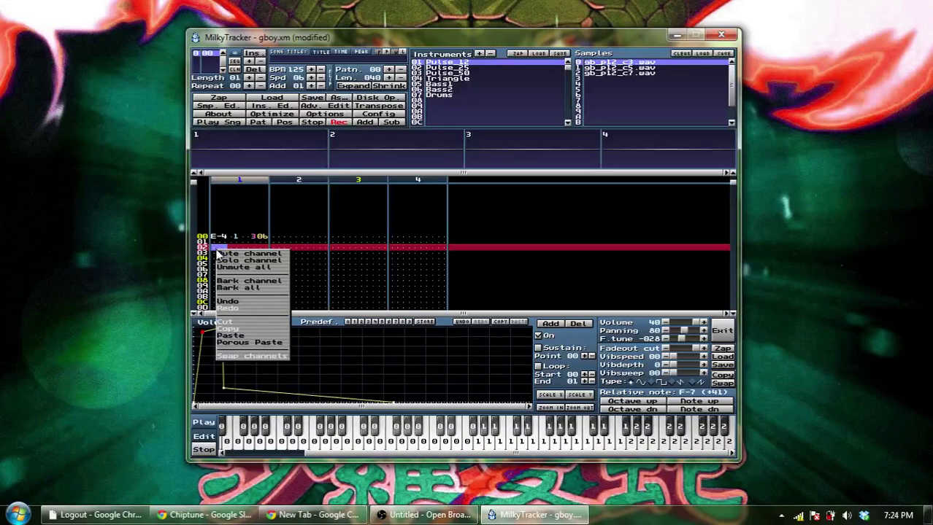
{"action": "left_click", "coordinate": [240, 338]}
Copy rows 00 to 03 of channel 1 and paste the block at row 04
{"action": "left_click_drag", "start_coordinate": [213, 236], "coordinate": [265, 253]}
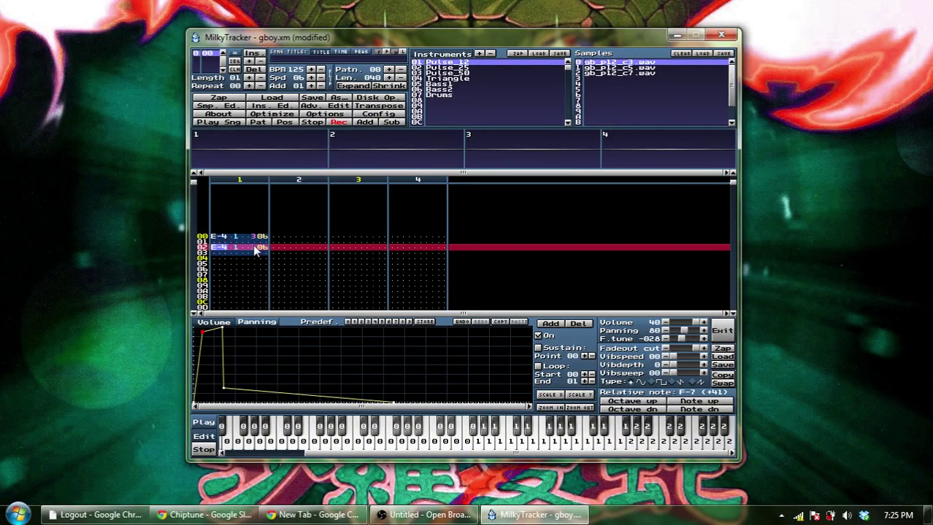
{"action": "right_click", "coordinate": [265, 252]}
{"action": "left_click", "coordinate": [265, 324]}
{"action": "left_click", "coordinate": [213, 255]}
{"action": "left_click", "coordinate": [215, 253]}
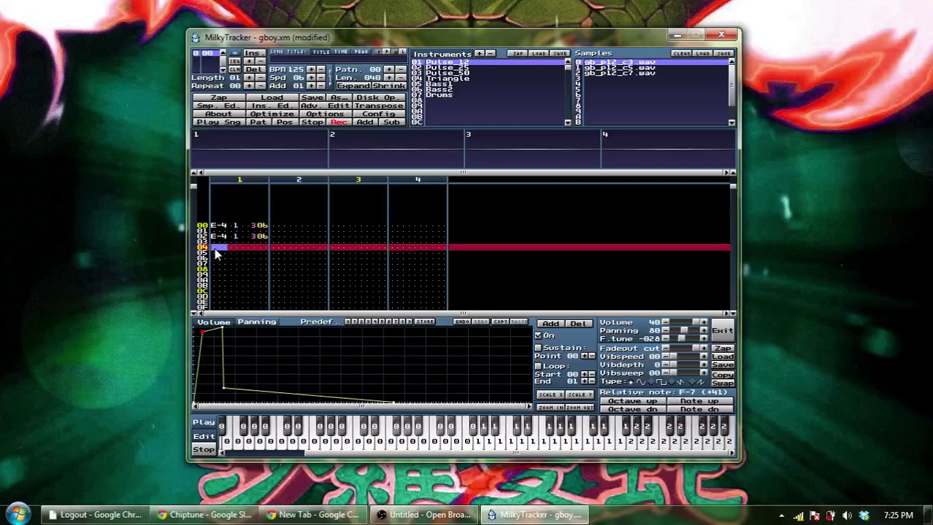
{"action": "right_click", "coordinate": [216, 253]}
{"action": "left_click", "coordinate": [237, 335]}
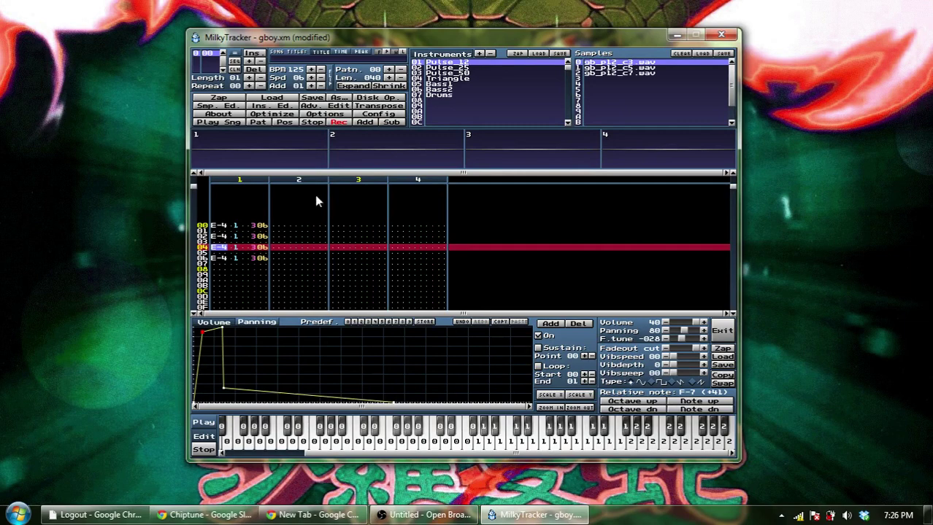
View the I/O, Misc. and Tabs configuration pages and leave the configuration without applying changes
{"action": "left_click", "coordinate": [378, 115]}
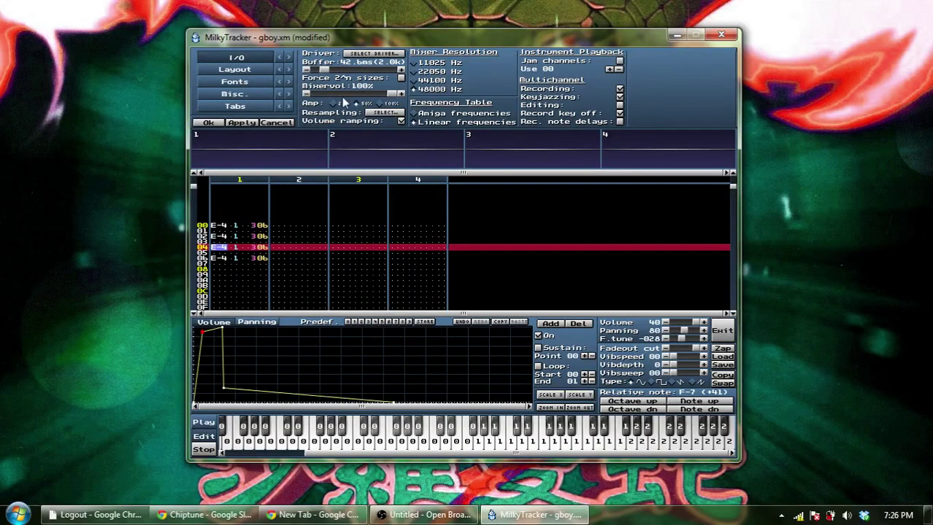
{"action": "left_click", "coordinate": [248, 95]}
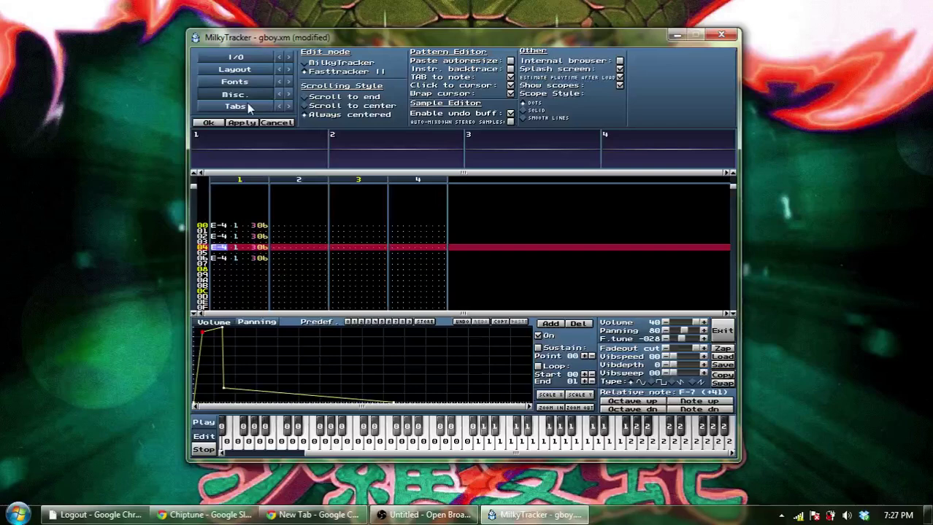
{"action": "left_click", "coordinate": [248, 107]}
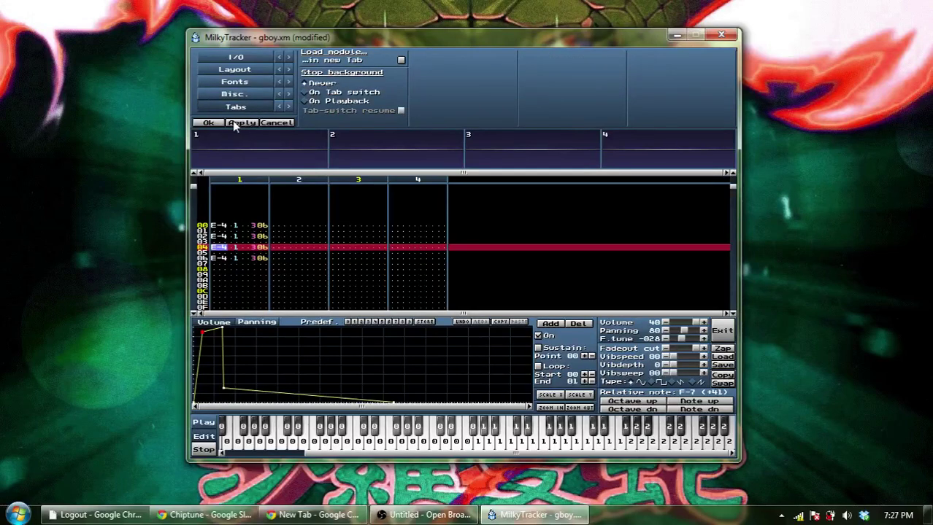
{"action": "left_click", "coordinate": [270, 122]}
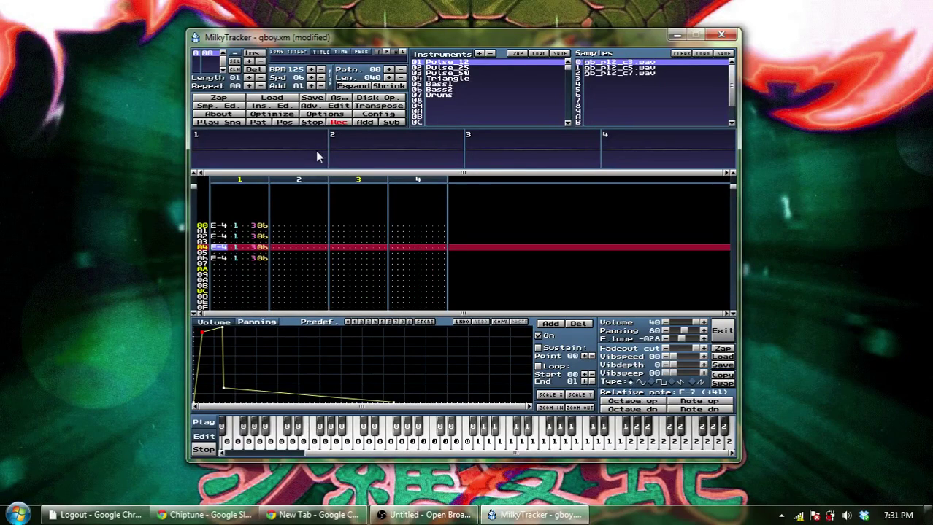
{"action": "key", "text": "Right"}
{"action": "key", "text": "Right"}
{"action": "key", "text": "Tab"}
{"action": "key", "text": "Left"}
{"action": "key", "text": "Left"}
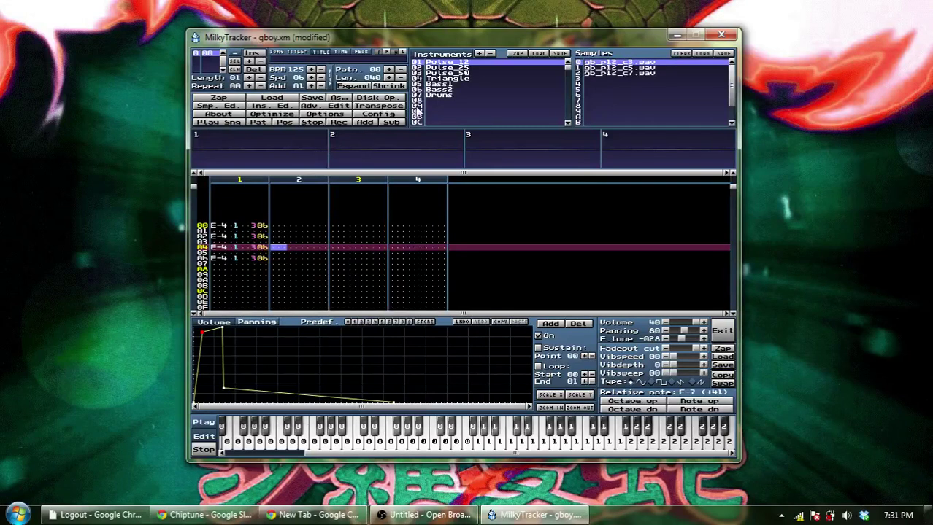
Reduce the song to two channels and zap the song data while keeping the instruments
{"action": "left_click", "coordinate": [395, 122]}
{"action": "left_click", "coordinate": [226, 98]}
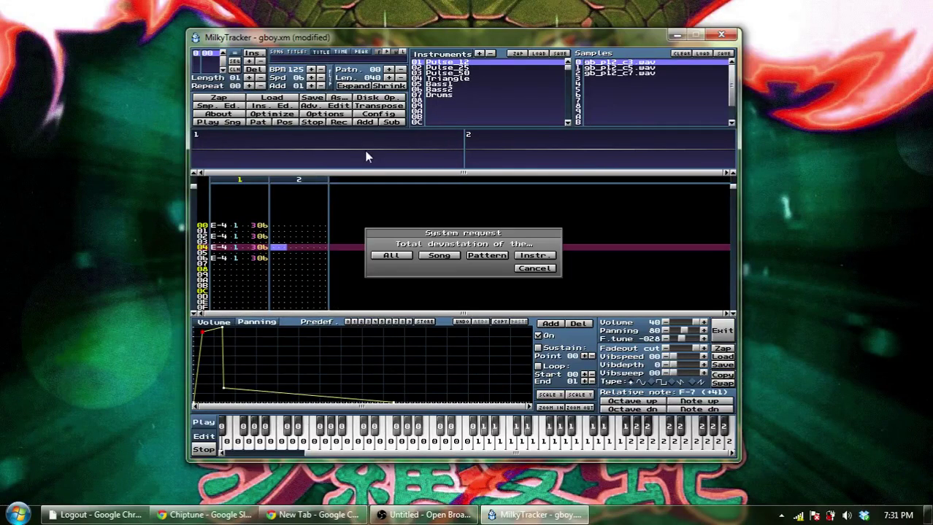
{"action": "left_click", "coordinate": [438, 261]}
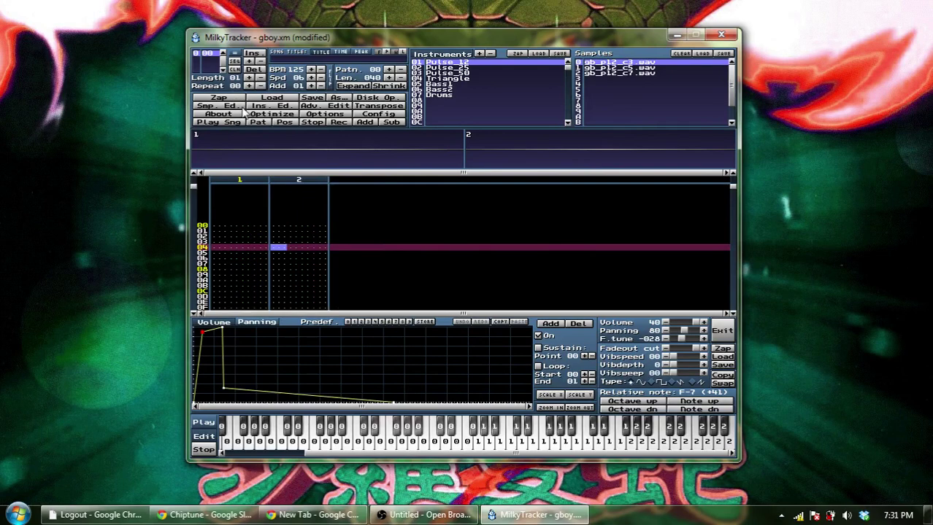
Close the instrument and sample editors for a full pattern view and place the cursor on row 00 of channel 1
{"action": "left_click", "coordinate": [241, 107]}
{"action": "left_click", "coordinate": [257, 106]}
{"action": "left_click", "coordinate": [238, 107]}
{"action": "left_click", "coordinate": [238, 106]}
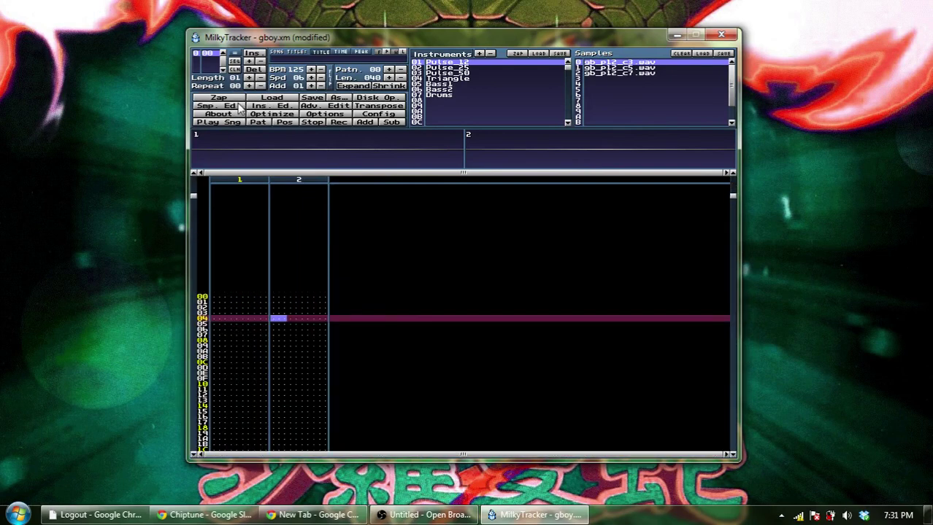
{"action": "key", "text": "Left"}
{"action": "key", "text": "Left"}
{"action": "key", "text": "Left"}
{"action": "key", "text": "Left"}
{"action": "key", "text": "Left"}
{"action": "key", "text": "Left"}
{"action": "key", "text": "Left"}
{"action": "key", "text": "Left"}
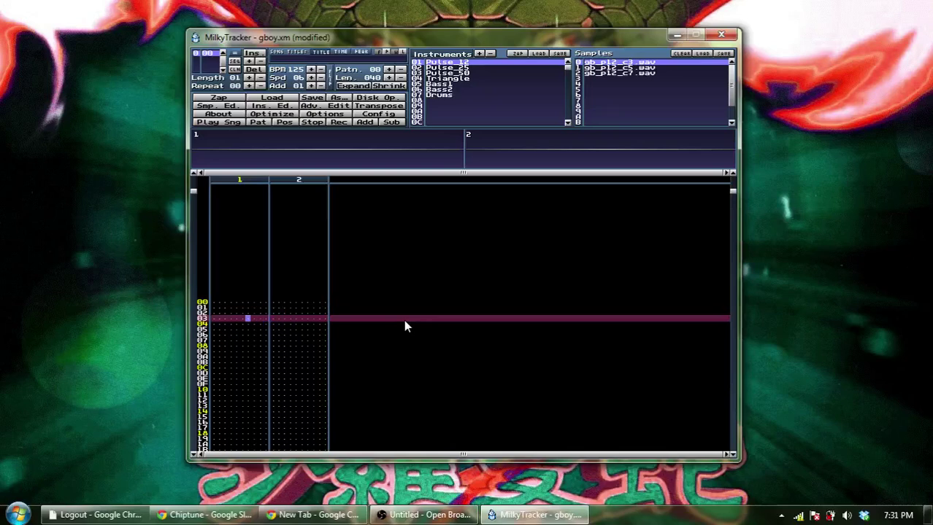
{"action": "key", "text": "Up"}
{"action": "key", "text": "Up"}
{"action": "key", "text": "Up"}
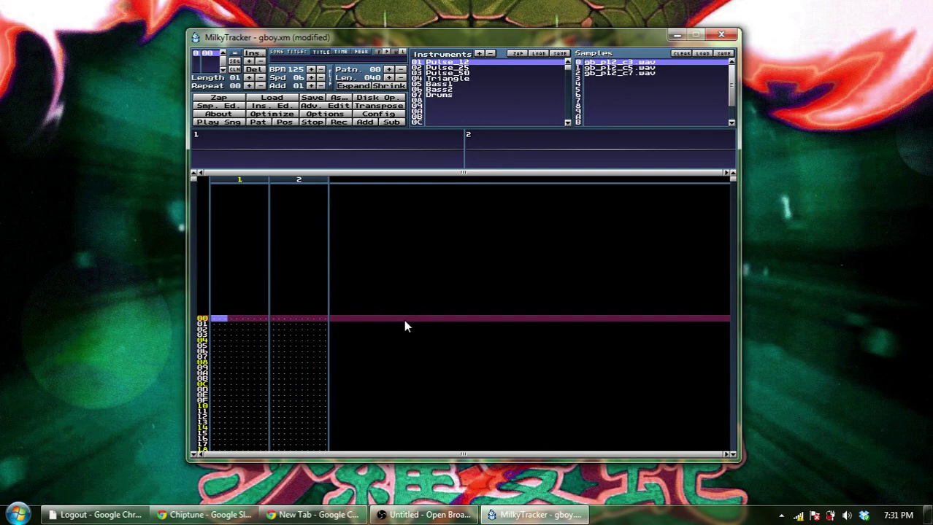
Examine the note, instrument, volume and effect columns of row 00 in channel 1
{"action": "key", "text": "Right"}
{"action": "key", "text": "Right"}
{"action": "key", "text": "Left"}
{"action": "key", "text": "Right"}
{"action": "key", "text": "Right"}
{"action": "key", "text": "Right"}
{"action": "key", "text": "Right"}
{"action": "key", "text": "Right"}
{"action": "key", "text": "Left"}
{"action": "key", "text": "Left"}
{"action": "key", "text": "Left"}
{"action": "key", "text": "Left"}
{"action": "key", "text": "Left"}
{"action": "key", "text": "Left"}
{"action": "key", "text": "Right"}
Turn on record mode, enter a C-5 note with instrument 1 in row 00 of channel 1, and return to it
{"action": "key", "text": "space"}
{"action": "key", "text": "z"}
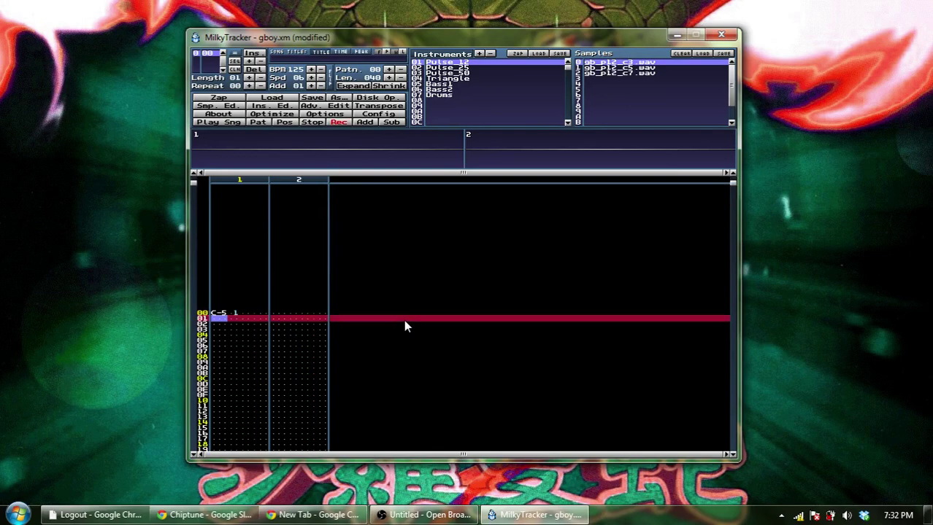
{"action": "key", "text": "Right"}
{"action": "key", "text": "Up"}
{"action": "key", "text": "Left"}
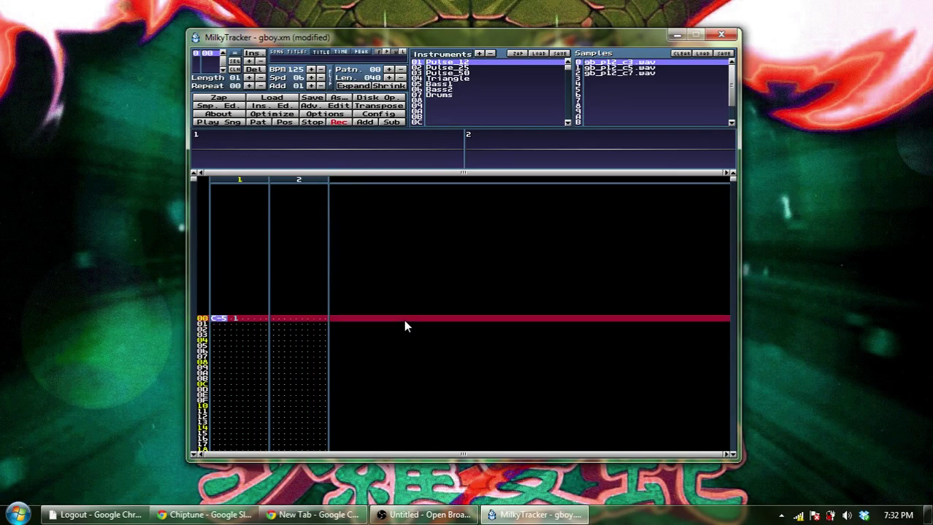
Place the cursor in the instrument column of the C-5 note and select the Triangle instrument
{"action": "key", "text": "Right"}
{"action": "key", "text": "Right"}
{"action": "left_click", "coordinate": [448, 79]}
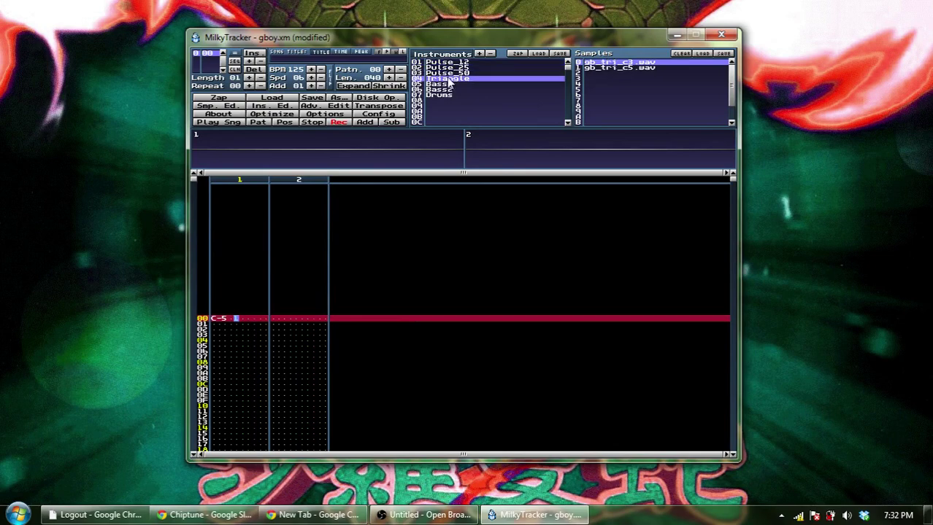
Go through the pulse and bass instruments in the instrument list to compare their numbers and samples
{"action": "left_click", "coordinate": [448, 62]}
{"action": "left_click", "coordinate": [443, 67]}
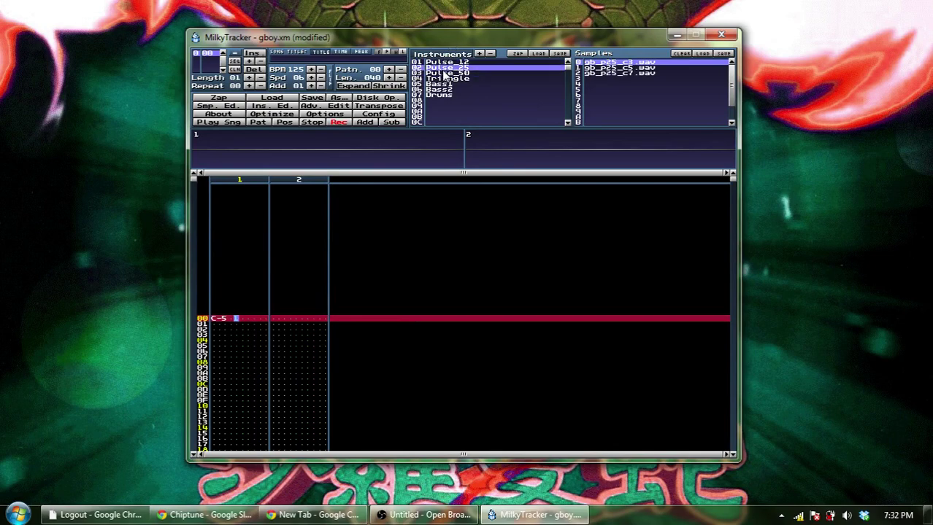
{"action": "left_click", "coordinate": [441, 84]}
{"action": "left_click", "coordinate": [442, 89]}
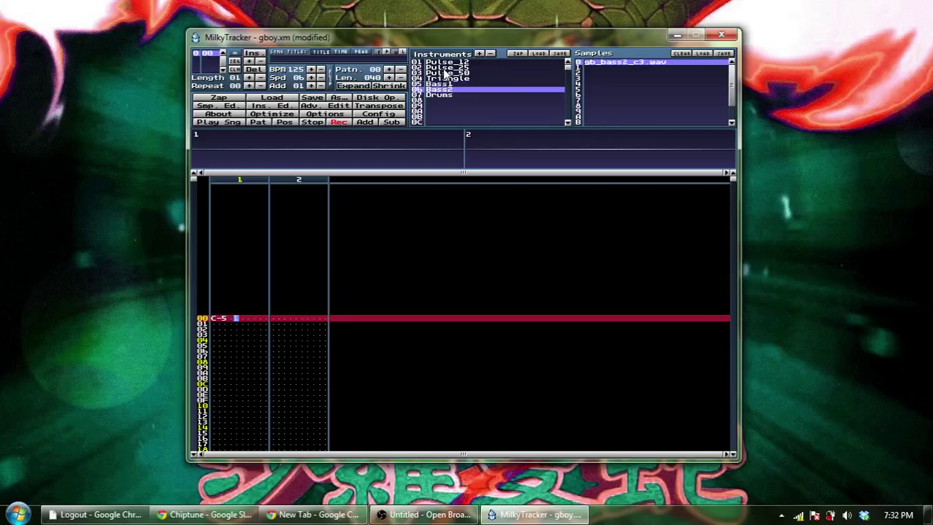
{"action": "left_click", "coordinate": [445, 73]}
{"action": "left_click", "coordinate": [445, 62]}
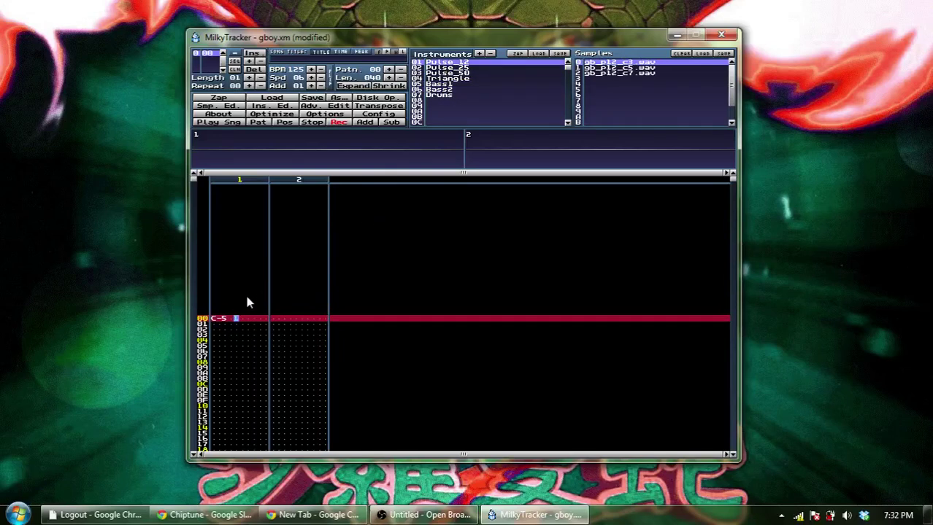
Select the Pulse_50 instrument and re-enter the C-5 note with instrument 3 in row 00 of channel 1
{"action": "left_click", "coordinate": [467, 67]}
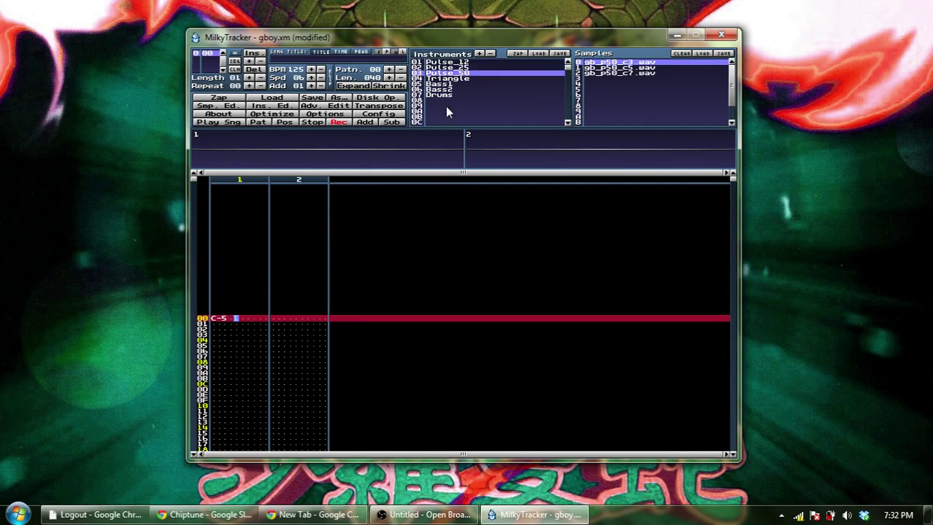
{"action": "key", "text": "Left"}
{"action": "key", "text": "Left"}
{"action": "key", "text": "Left"}
{"action": "key", "text": "Right"}
{"action": "key", "text": "z"}
{"action": "key", "text": "Up"}
Set the volume of the C-5 note in row 00 of channel 1 to 40
{"action": "key", "text": "Right"}
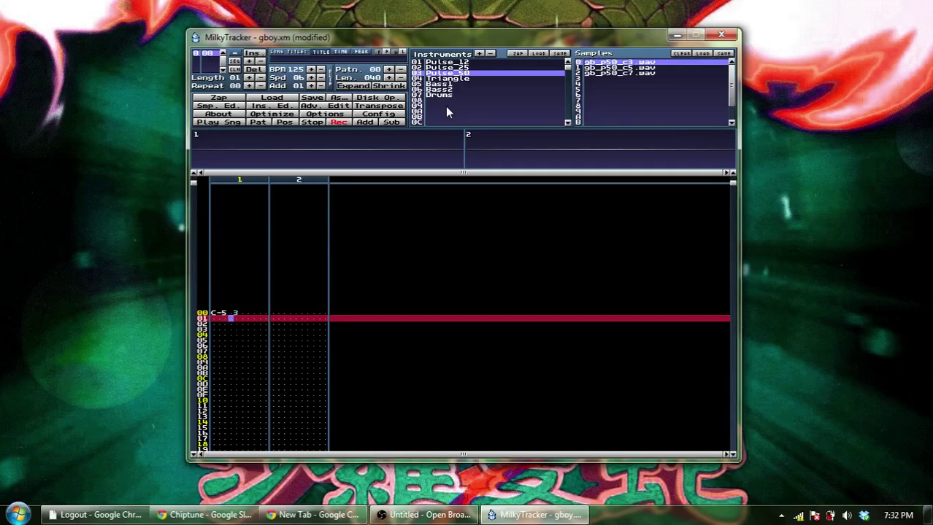
{"action": "key", "text": "Right"}
{"action": "key", "text": "Right"}
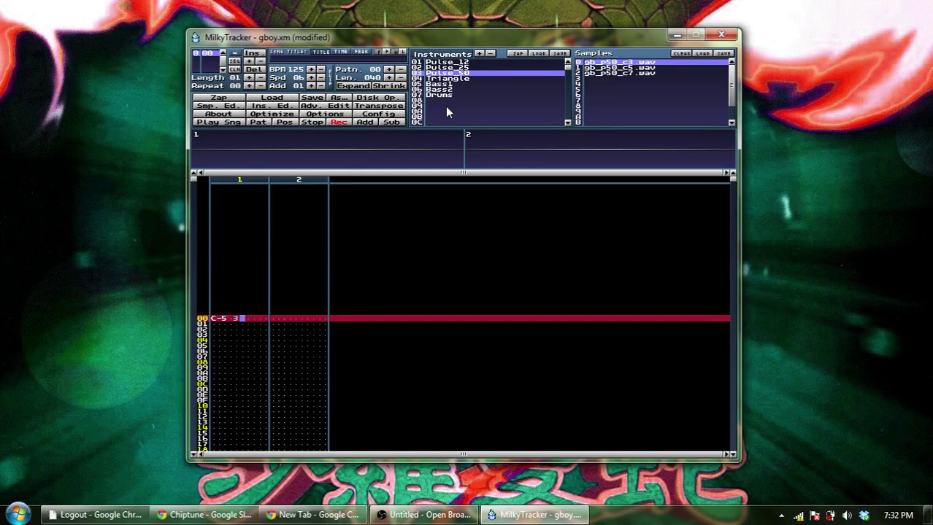
{"action": "key", "text": "0"}
{"action": "key", "text": "4"}
{"action": "key", "text": "Up"}
{"action": "key", "text": "Delete"}
{"action": "type", "text": "40"}
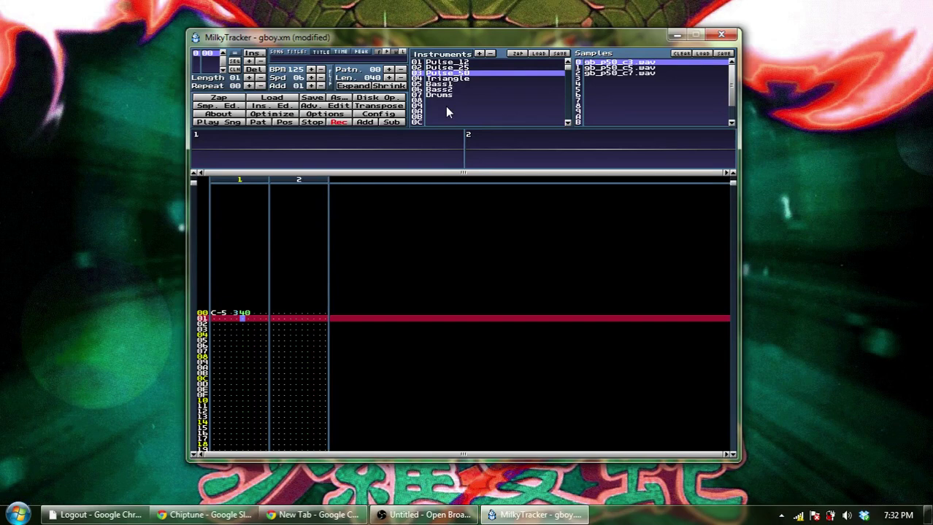
Try volume 3F on the row 00 note and return it to 40
{"action": "key", "text": "Up"}
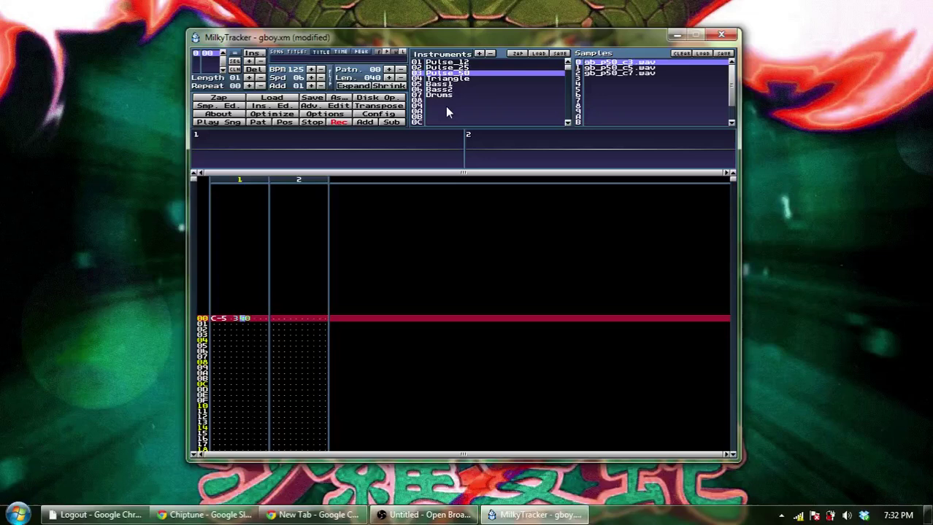
{"action": "type", "text": "3F"}
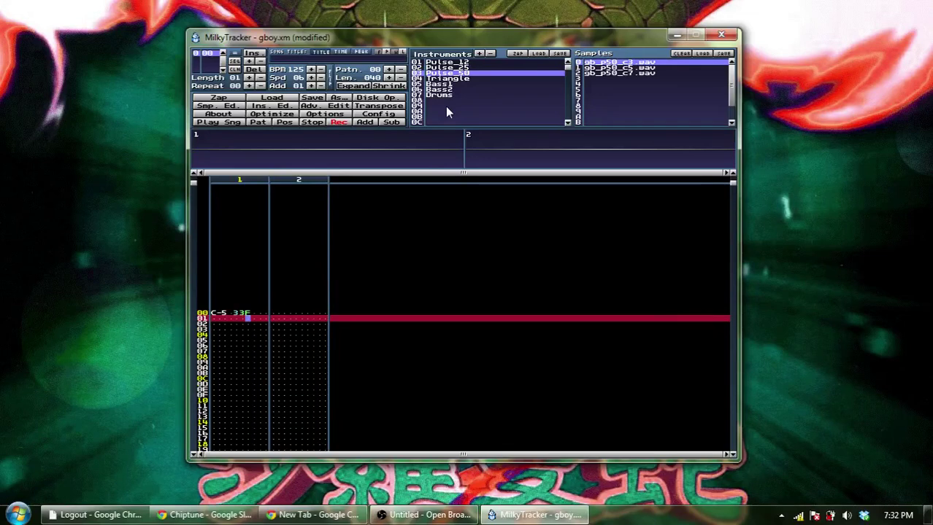
{"action": "key", "text": "Up"}
{"action": "type", "text": "40"}
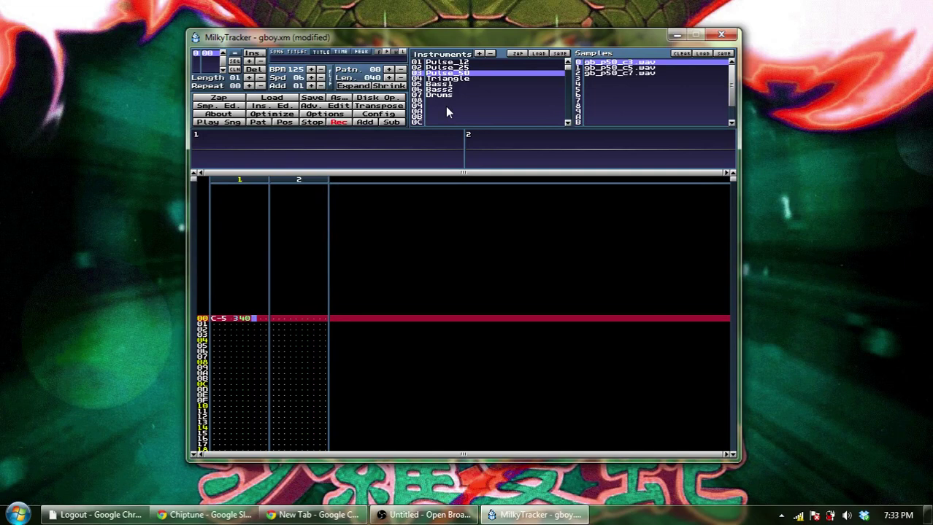
Enter effect 0 with parameter 30 in the effect columns of the row 00 note in channel 1
{"action": "key", "text": "Down"}
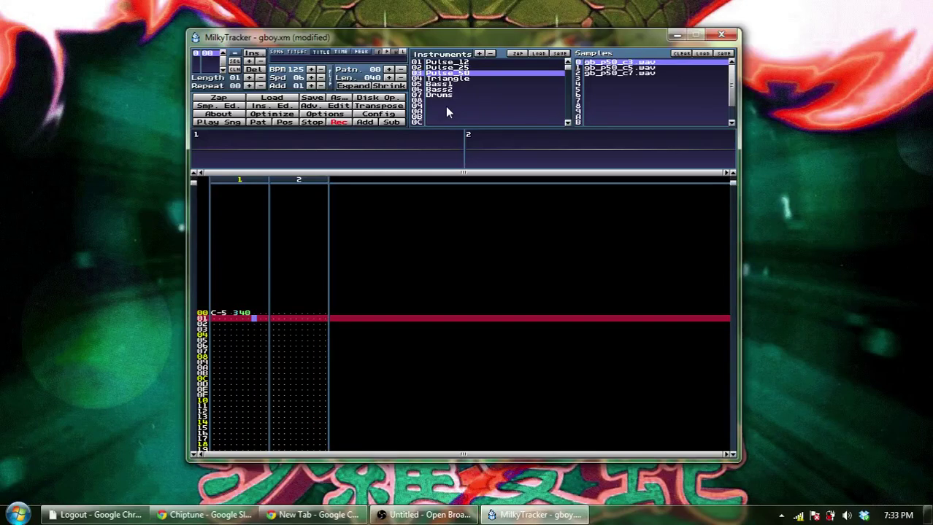
{"action": "key", "text": "Up"}
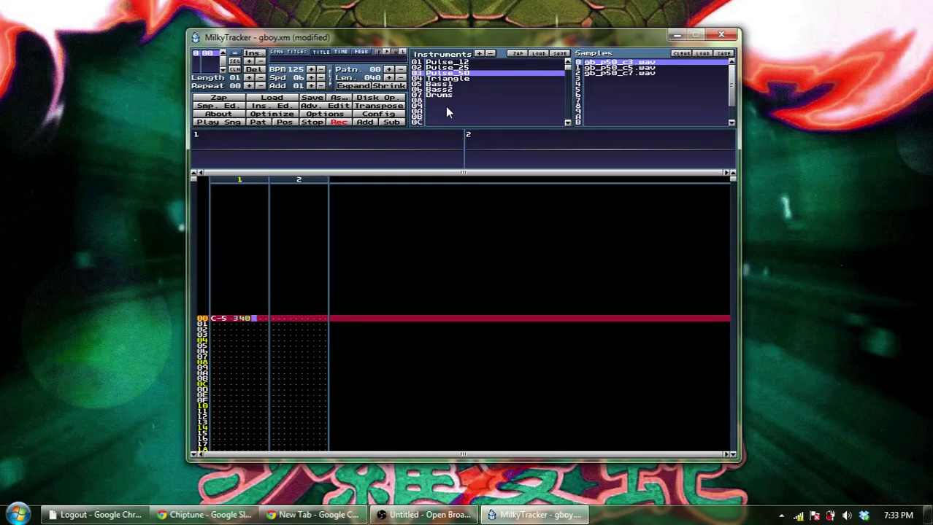
{"action": "key", "text": "Right"}
{"action": "key", "text": "Left"}
{"action": "key", "text": "Down"}
{"action": "key", "text": "Up"}
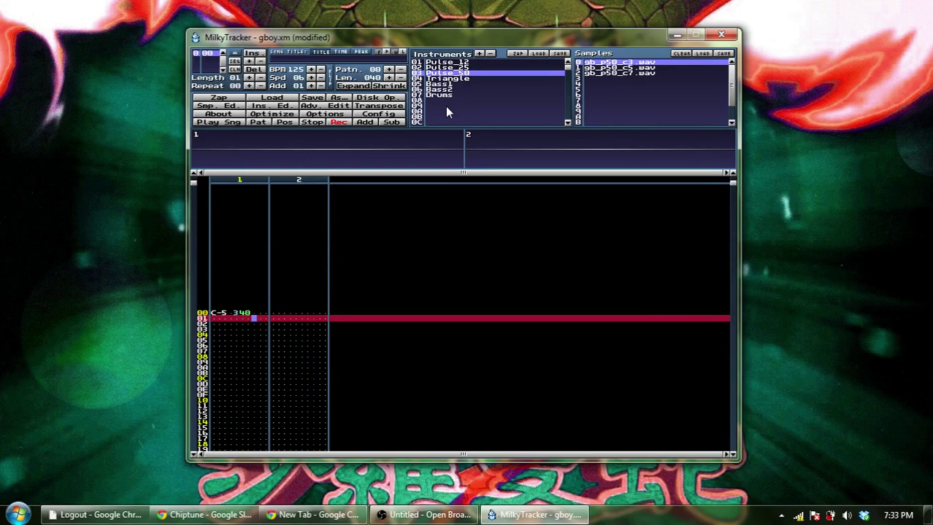
{"action": "key", "text": "Right"}
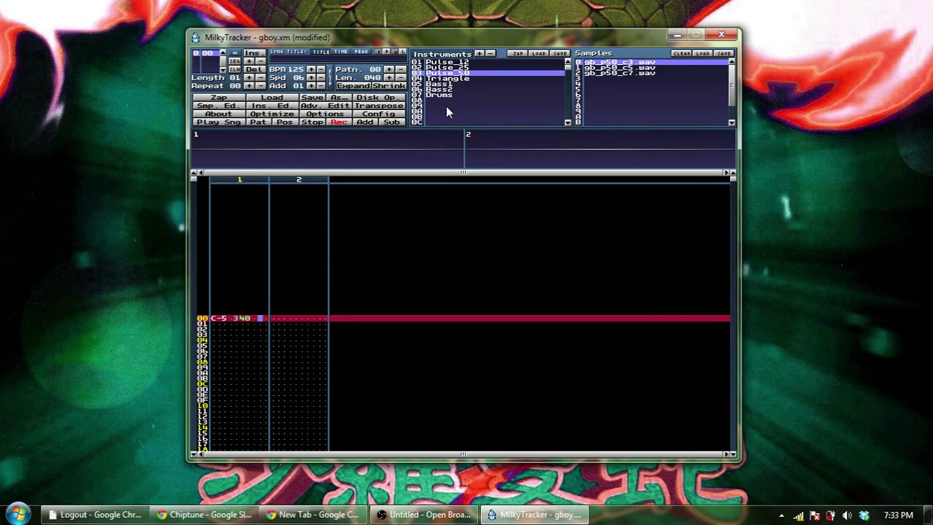
{"action": "key", "text": "0"}
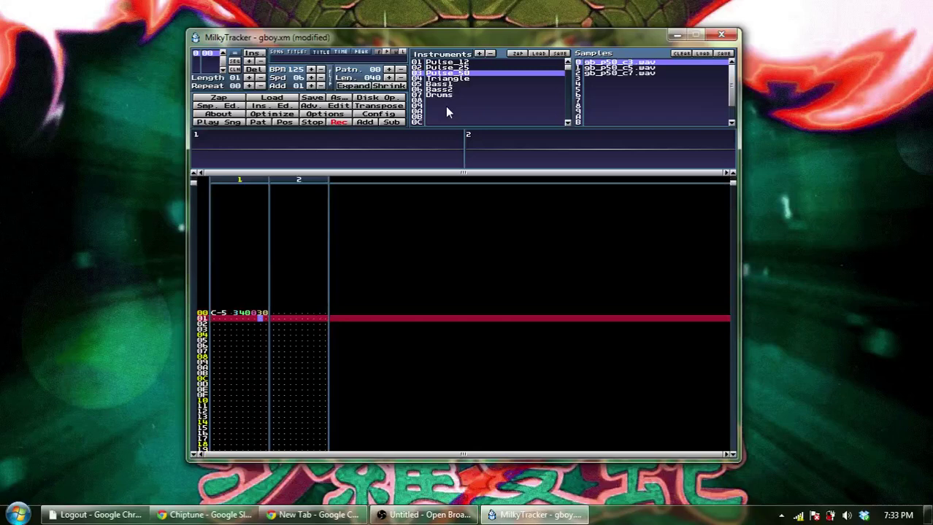
Change the effect on the row 00 note to 037
{"action": "key", "text": "Up"}
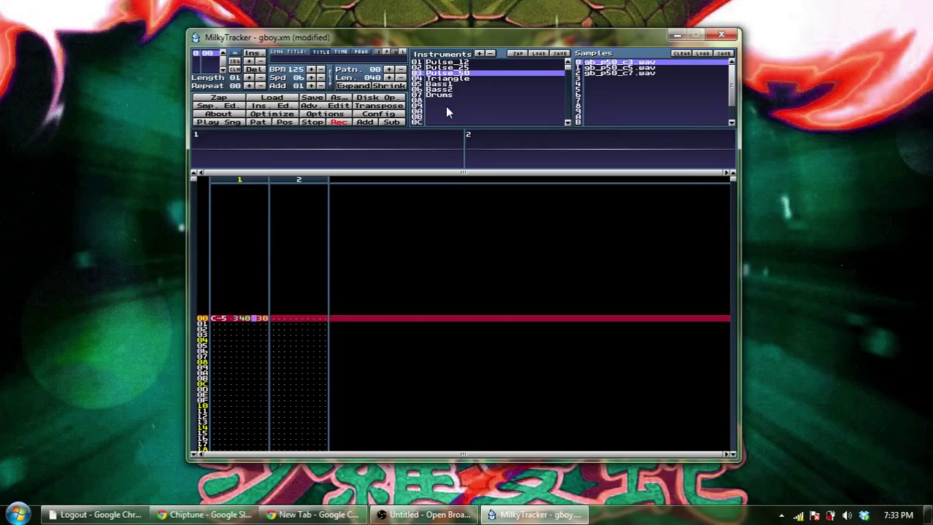
{"action": "key", "text": "0"}
{"action": "key", "text": "3"}
{"action": "key", "text": "7"}
{"action": "key", "text": "Left"}
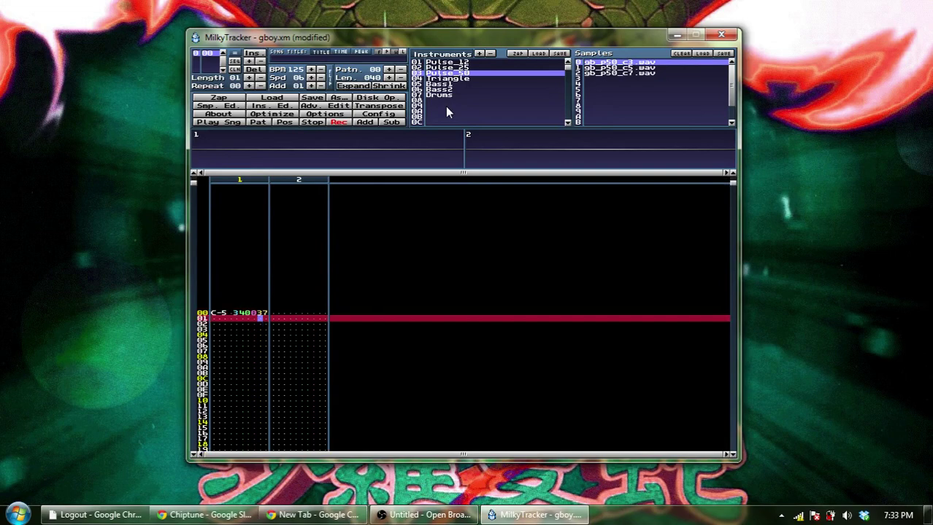
Set the instrument number of the C-5 note in row 00 to 1
{"action": "key", "text": "Down"}
{"action": "key", "text": "Down"}
{"action": "key", "text": "Down"}
{"action": "key", "text": "Down"}
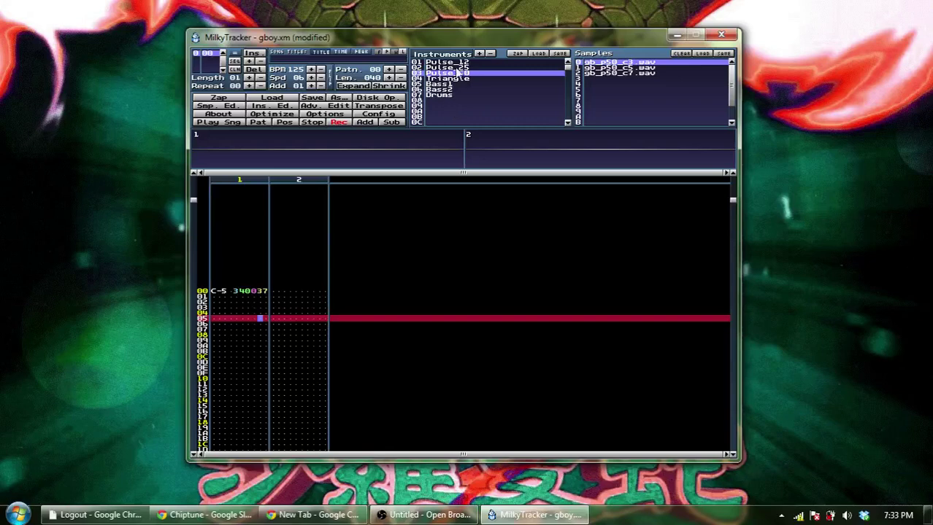
{"action": "key", "text": "Left"}
{"action": "key", "text": "Left"}
{"action": "key", "text": "Left"}
{"action": "key", "text": "Left"}
{"action": "key", "text": "Up"}
{"action": "key", "text": "Up"}
{"action": "key", "text": "Up"}
{"action": "key", "text": "Up"}
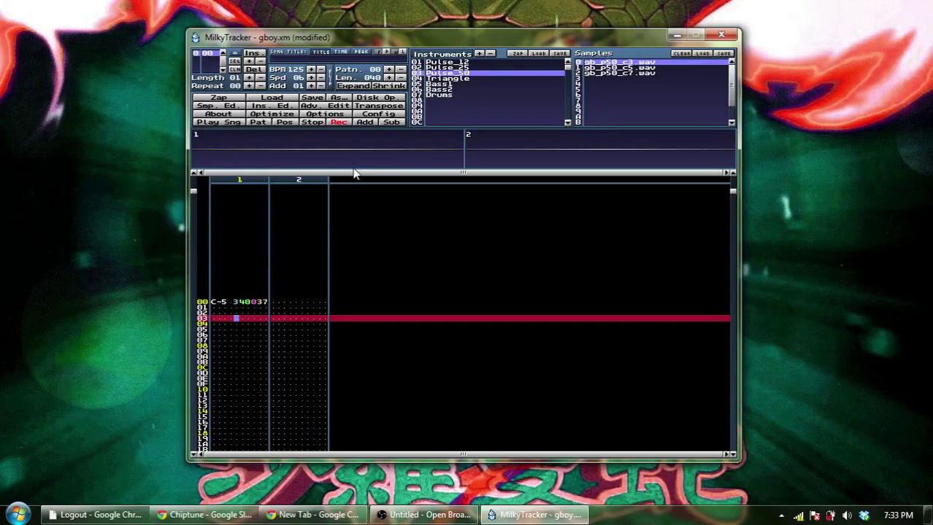
{"action": "key", "text": "Up"}
{"action": "type", "text": "1"}
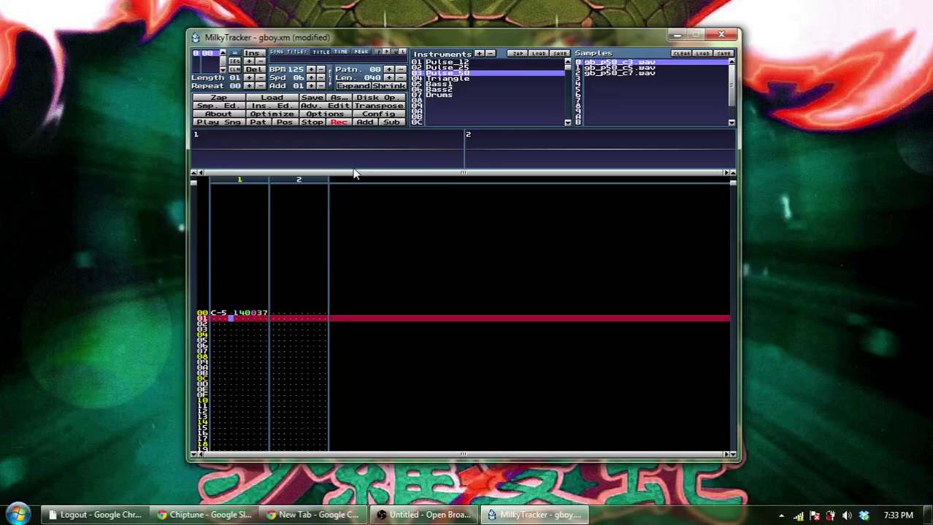
Enter a C-5 note in row 01 and an A-5 note in row 03 of channel 1 with instrument 3
{"action": "key", "text": "Left"}
{"action": "key", "text": "space"}
{"action": "key", "text": "space"}
{"action": "key", "text": "space"}
{"action": "key", "text": "q"}
{"action": "key", "text": "Down"}
{"action": "key", "text": "y"}
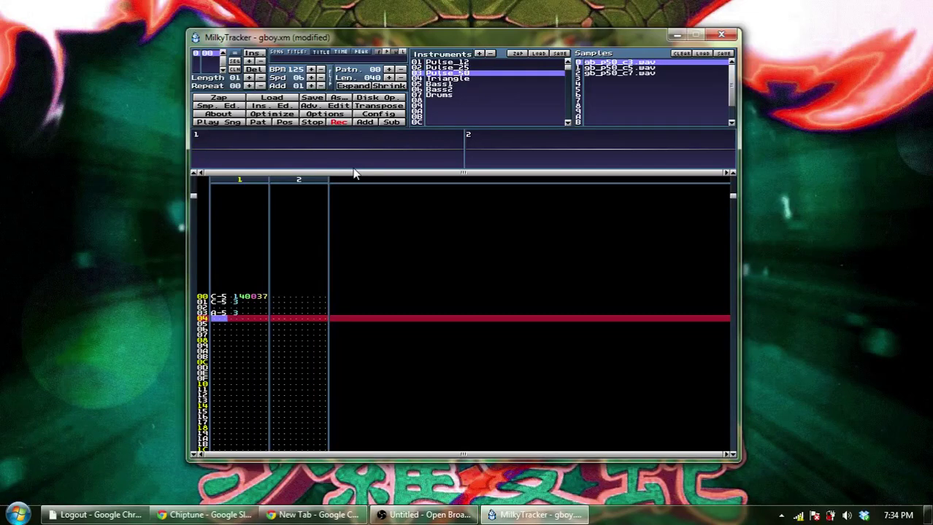
Step through the columns of row 04 across to channel 2 and return to channel 1's note column
{"action": "key", "text": "Right"}
{"action": "key", "text": "Right"}
{"action": "key", "text": "Right"}
{"action": "key", "text": "Right"}
{"action": "key", "text": "Right"}
{"action": "key", "text": "Right"}
{"action": "key", "text": "Right"}
{"action": "key", "text": "Right"}
{"action": "key", "text": "Right"}
{"action": "key", "text": "Right"}
{"action": "left_click", "coordinate": [218, 330]}
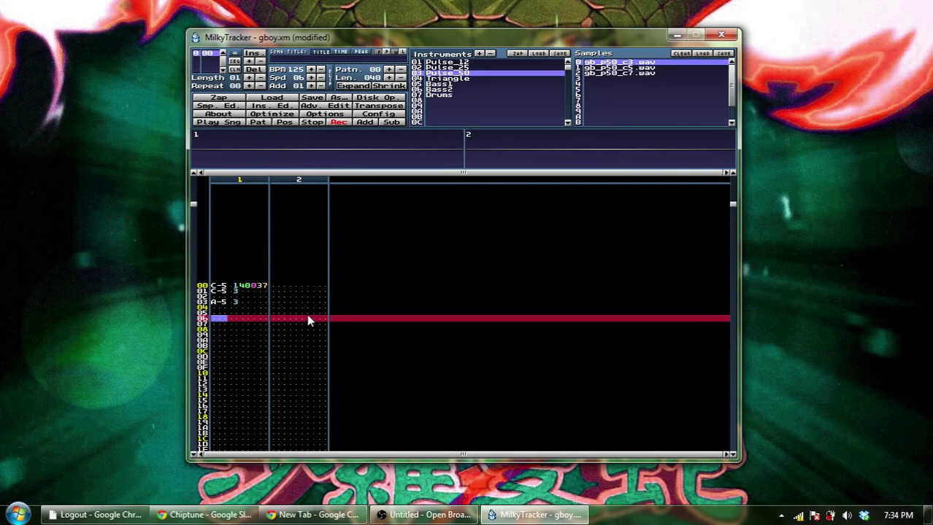
Delete the extra notes in rows 01 and 03 of channel 1
{"action": "key", "text": "Right"}
{"action": "key", "text": "Up"}
{"action": "key", "text": "Up"}
{"action": "key", "text": "Up"}
{"action": "key", "text": "Up"}
{"action": "key", "text": "Up"}
{"action": "key", "text": "Up"}
{"action": "key", "text": "Up"}
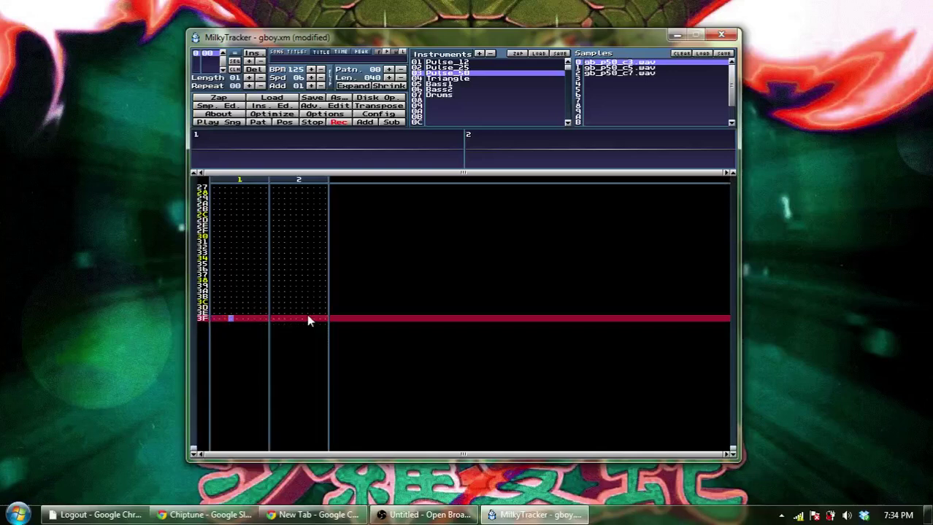
{"action": "key", "text": "Down"}
{"action": "key", "text": "Left"}
{"action": "key", "text": "Down"}
{"action": "key", "text": "Delete"}
{"action": "key", "text": "Down"}
{"action": "key", "text": "Delete"}
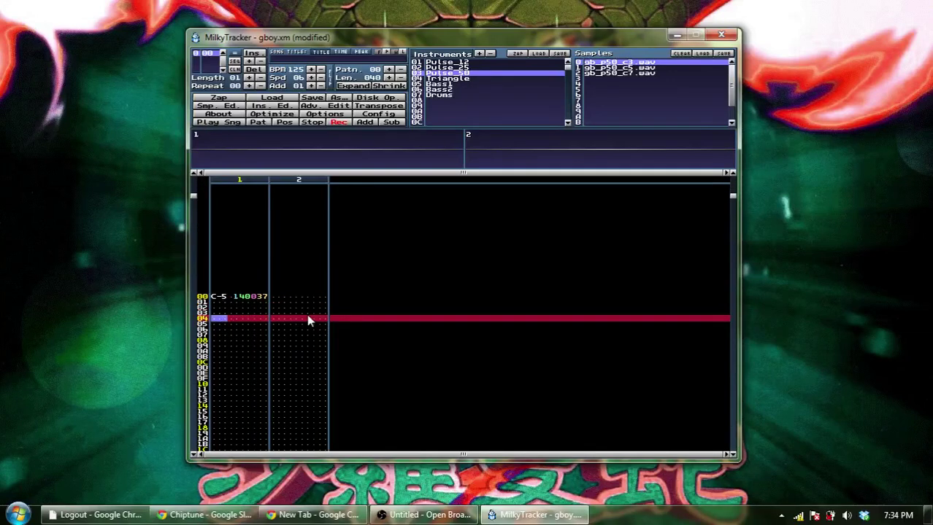
Replace the note in row 00 of channel 1 with C#5 on instrument 3
{"action": "key", "text": "Right"}
{"action": "key", "text": "Up"}
{"action": "key", "text": "Up"}
{"action": "key", "text": "Up"}
{"action": "key", "text": "Up"}
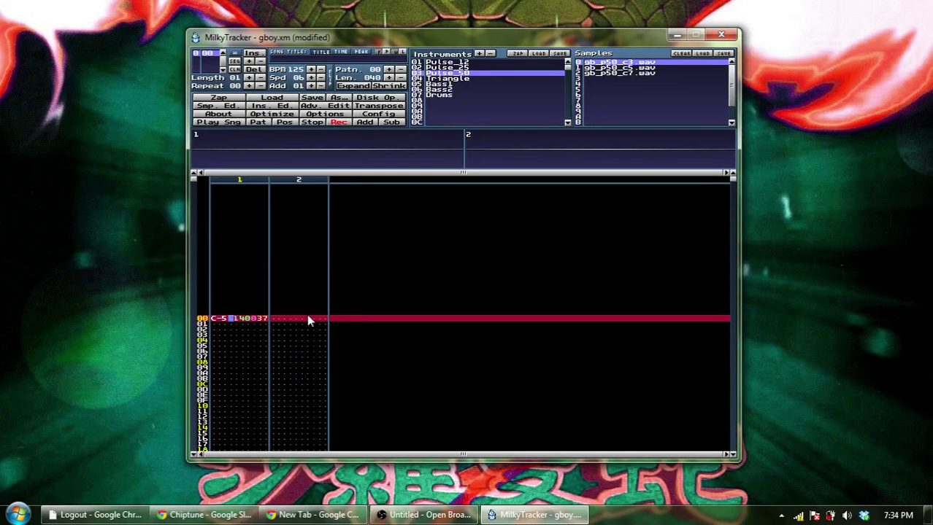
{"action": "key", "text": "Right"}
{"action": "key", "text": "Left"}
{"action": "key", "text": "Left"}
{"action": "key", "text": "s"}
Select the Pulse_12 instrument and re-enter the C#5 note in row 00 with instrument 1
{"action": "left_click", "coordinate": [444, 63]}
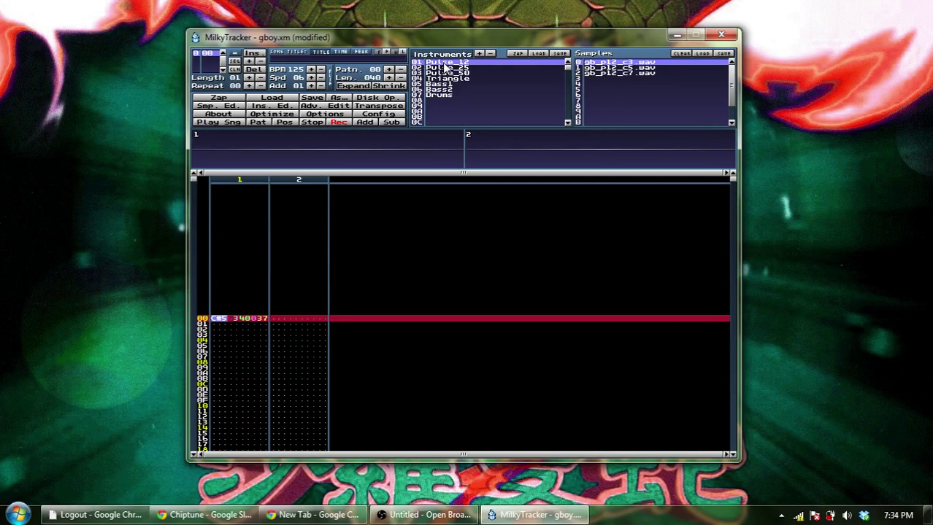
{"action": "key", "text": "Right"}
{"action": "key", "text": "Left"}
{"action": "key", "text": "2"}
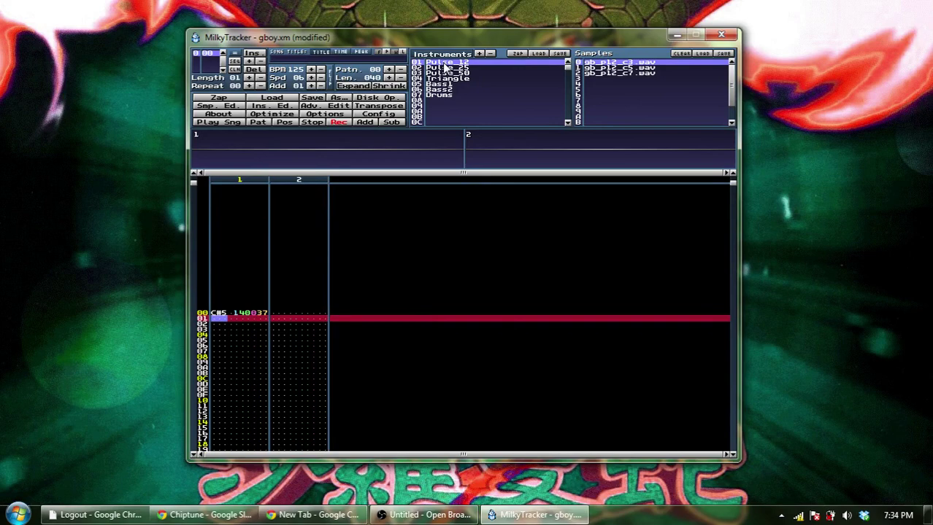
Select the Triangle instrument, enter a C-5 note with instrument 4 in row 05 of channel 1, and return to it
{"action": "key", "text": "Down"}
{"action": "key", "text": "Down"}
{"action": "key", "text": "Down"}
{"action": "key", "text": "Down"}
{"action": "key", "text": "Down"}
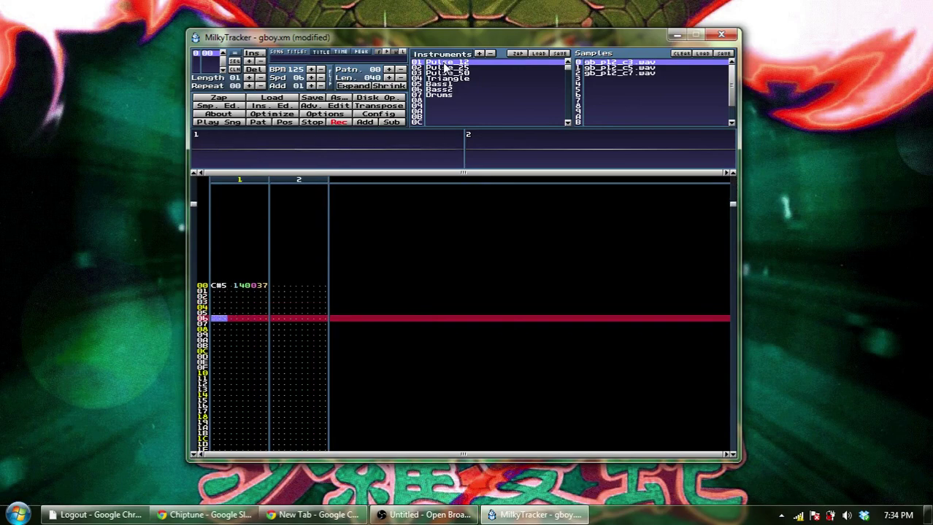
{"action": "key", "text": "Up"}
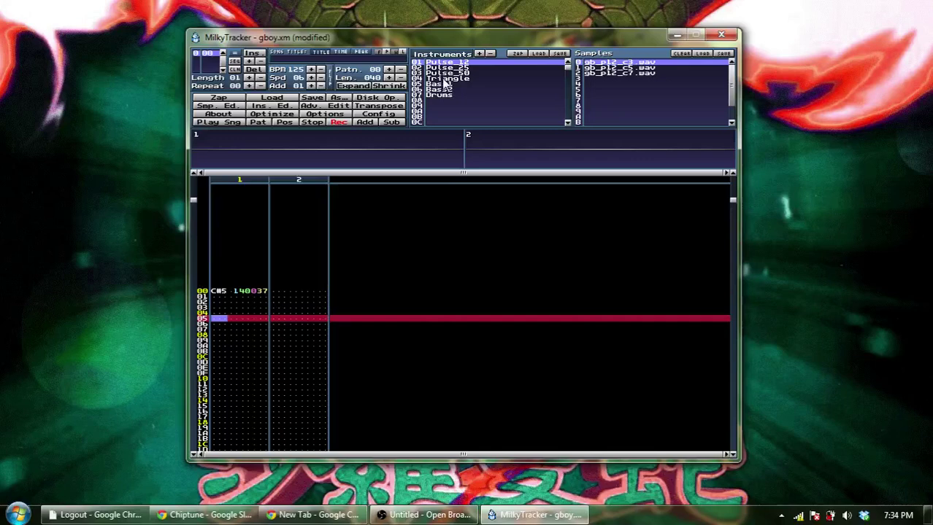
{"action": "left_click", "coordinate": [443, 79]}
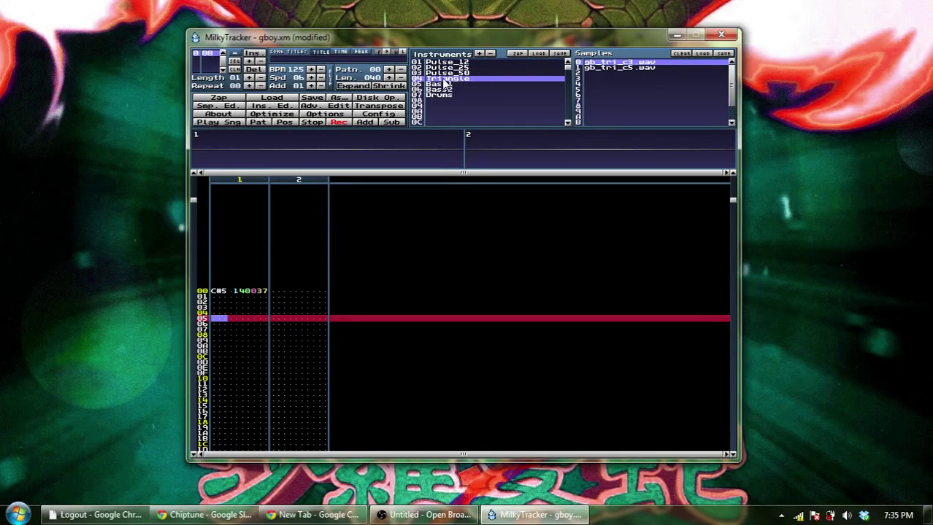
{"action": "key", "text": "z"}
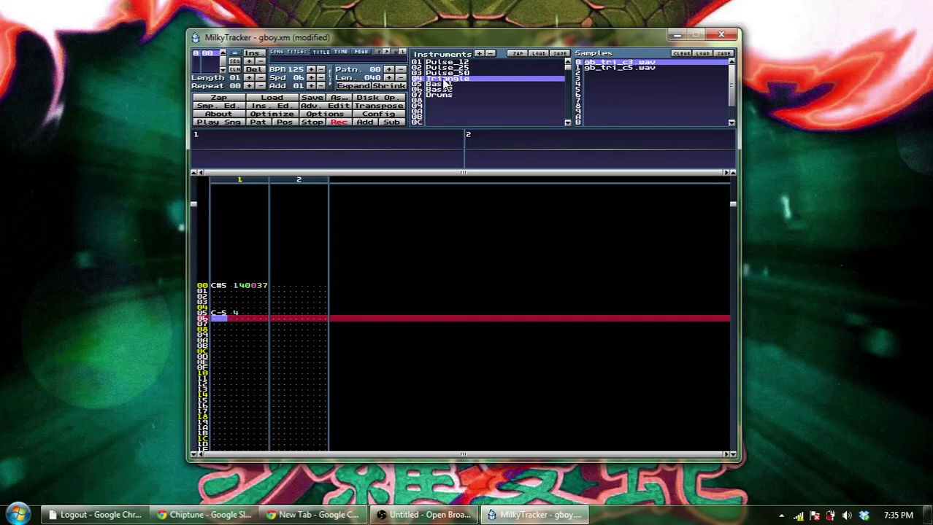
{"action": "key", "text": "Up"}
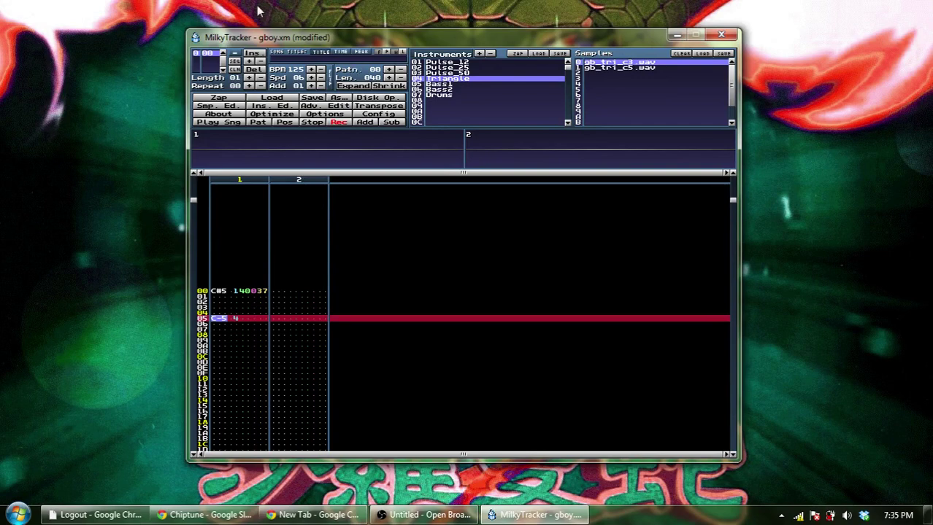
Zap the song data while keeping the instruments, and return the cursor to row 00 of channel 1
{"action": "left_click", "coordinate": [219, 98]}
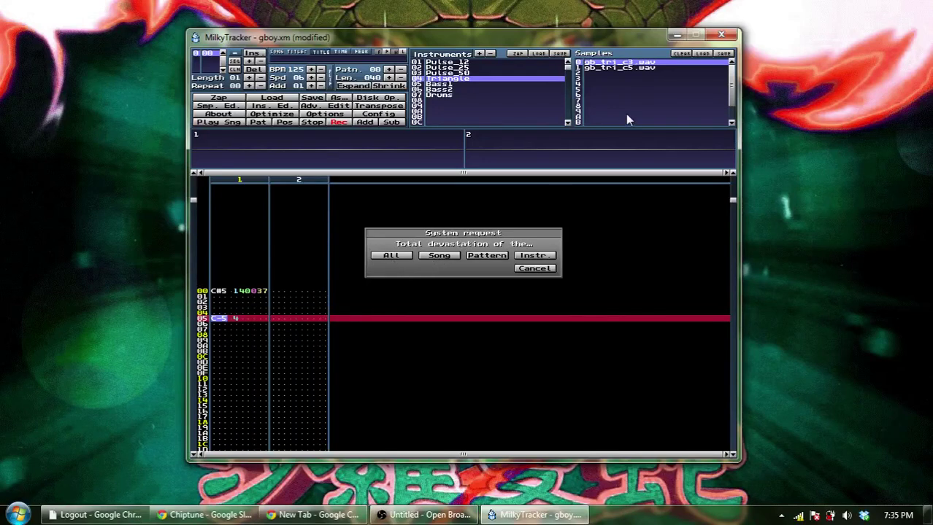
{"action": "left_click", "coordinate": [438, 256]}
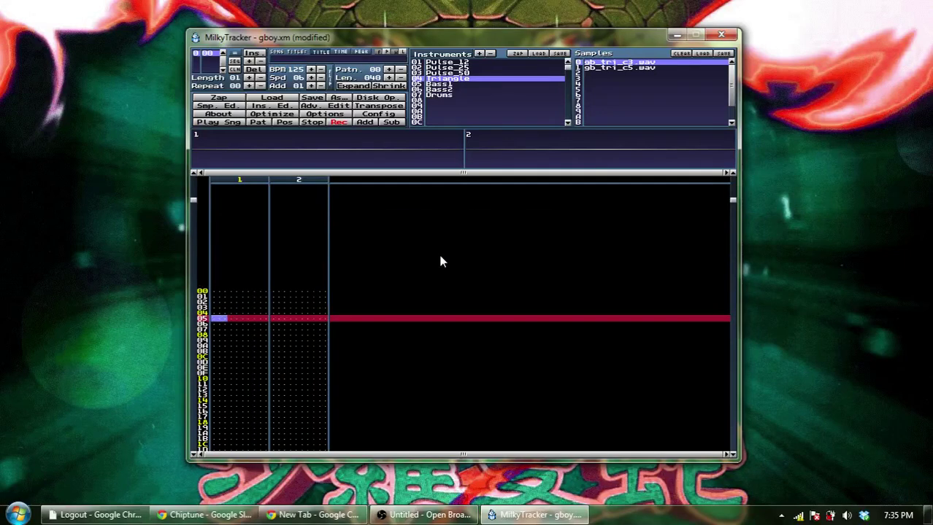
{"action": "key", "text": "Up"}
{"action": "key", "text": "Up"}
{"action": "key", "text": "Up"}
{"action": "key", "text": "Up"}
{"action": "key", "text": "Up"}
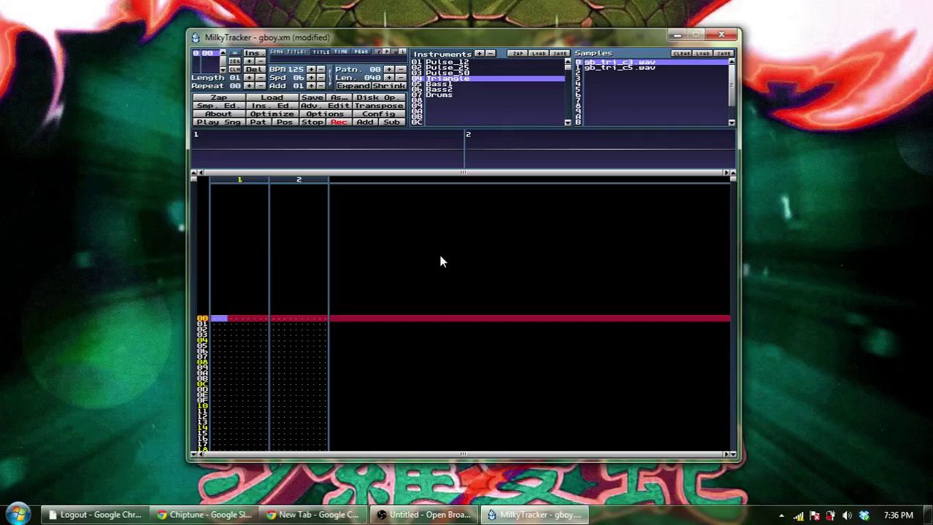
Select the Pulse_12 instrument, enter D-5 notes in rows 00–04 and G-5 in row 05 of channel 1, and return to row 00
{"action": "left_click", "coordinate": [461, 64]}
{"action": "key", "text": "e"}
{"action": "key", "text": "w"}
{"action": "key", "text": "w"}
{"action": "key", "text": "w"}
{"action": "key", "text": "w"}
{"action": "key", "text": "t"}
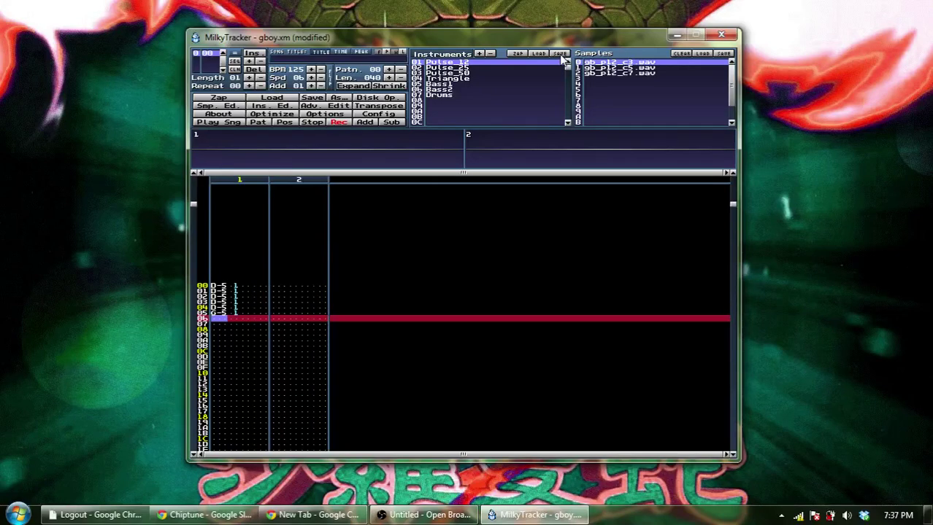
{"action": "key", "text": "Up"}
{"action": "key", "text": "Up"}
{"action": "key", "text": "Up"}
{"action": "key", "text": "Up"}
{"action": "key", "text": "Up"}
{"action": "key", "text": "Up"}
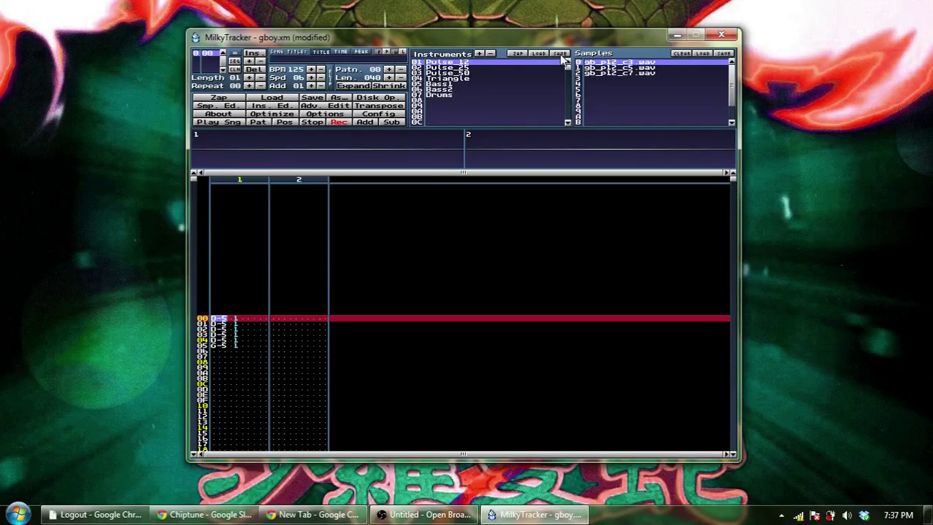
Enter a C-5 note with instrument 1 in row 09 of channel 1
{"action": "key", "text": "Down"}
{"action": "key", "text": "Down"}
{"action": "key", "text": "Down"}
{"action": "key", "text": "Down"}
{"action": "key", "text": "Down"}
{"action": "key", "text": "Down"}
{"action": "key", "text": "Down"}
{"action": "key", "text": "Down"}
{"action": "key", "text": "Down"}
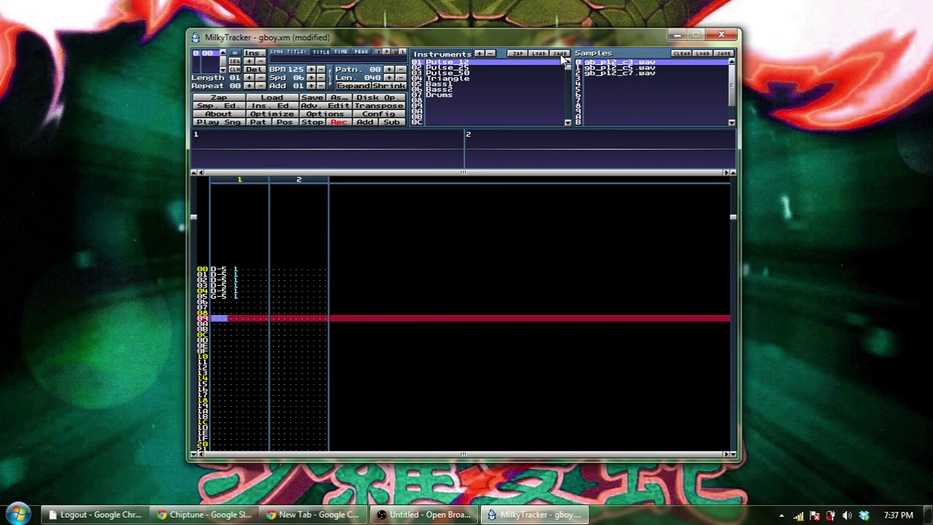
{"action": "key", "text": "q"}
{"action": "key", "text": "Up"}
Try instrument number 3 on the row 09 note and re-enter the note as C-5 with instrument 1
{"action": "key", "text": "Right"}
{"action": "key", "text": "Right"}
{"action": "type", "text": "3"}
{"action": "key", "text": "Up"}
{"action": "key", "text": "Right"}
{"action": "key", "text": "Right"}
{"action": "key", "text": "Left"}
{"action": "key", "text": "Left"}
{"action": "key", "text": "Left"}
{"action": "key", "text": "z"}
{"action": "key", "text": "q"}
Add effect command B with parameter 09 to the C-5 note in row 09
{"action": "key", "text": "Up"}
{"action": "key", "text": "Right"}
{"action": "key", "text": "Right"}
{"action": "key", "text": "Right"}
{"action": "key", "text": "Right"}
{"action": "key", "text": "Right"}
{"action": "key", "text": "Right"}
{"action": "key", "text": "Left"}
{"action": "key", "text": "b"}
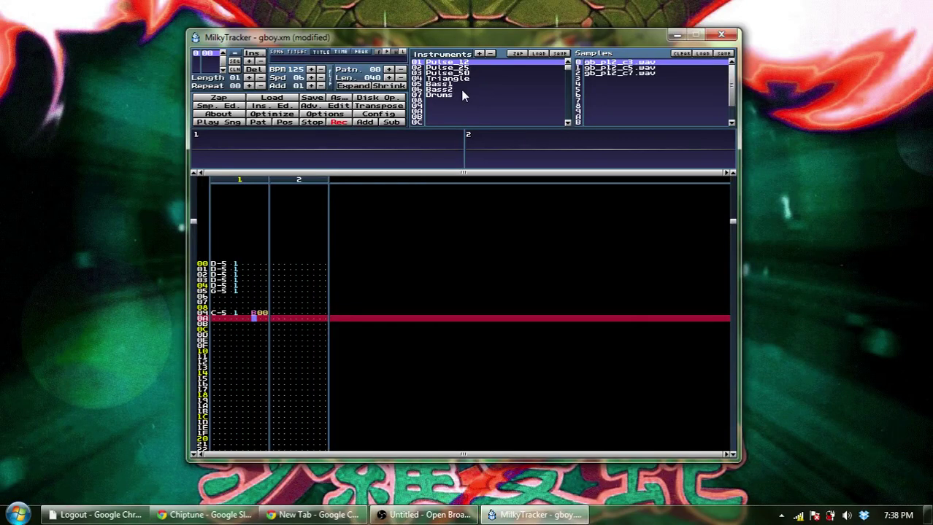
{"action": "key", "text": "Right"}
{"action": "key", "text": "Up"}
{"action": "key", "text": "Right"}
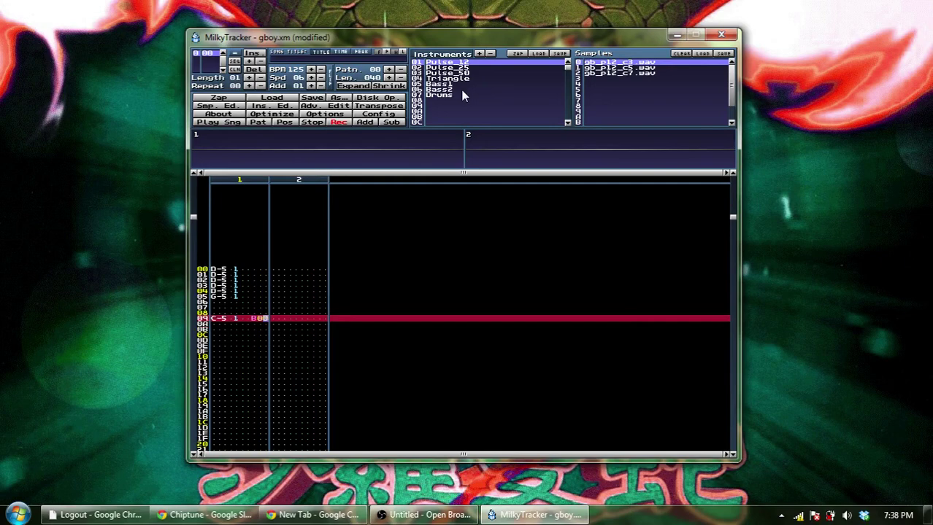
{"action": "key", "text": "9"}
Delete the effect command from row 09 and place the cursor in that row's volume column
{"action": "key", "text": "Up"}
{"action": "key", "text": "Left"}
{"action": "key", "text": "Left"}
{"action": "key", "text": "Delete"}
{"action": "key", "text": "Left"}
{"action": "key", "text": "Left"}
{"action": "key", "text": "Left"}
{"action": "key", "text": "Left"}
{"action": "key", "text": "Left"}
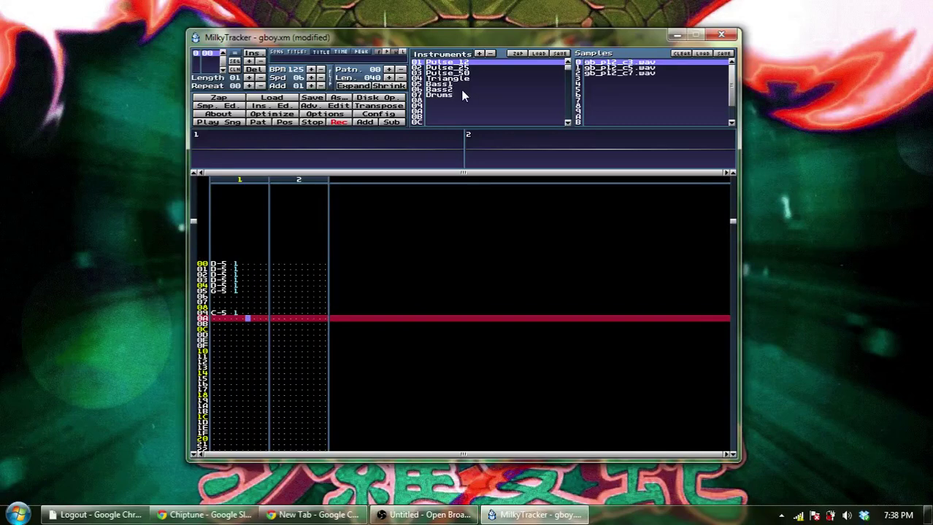
{"action": "key", "text": "Up"}
{"action": "key", "text": "Right"}
{"action": "key", "text": "Right"}
{"action": "key", "text": "Right"}
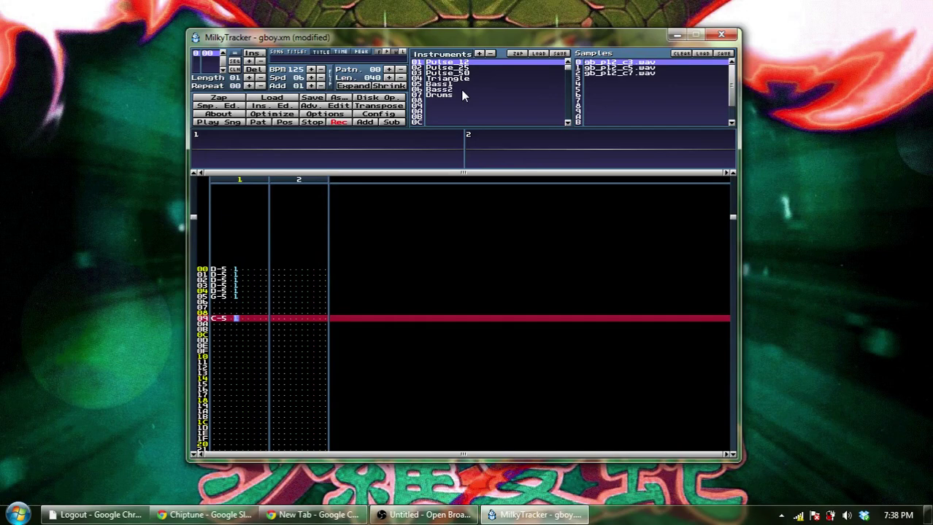
{"action": "key", "text": "Right"}
Load CosmoNazis.xm from the Copy folder, discarding the changes to the current song
{"action": "left_click", "coordinate": [283, 98]}
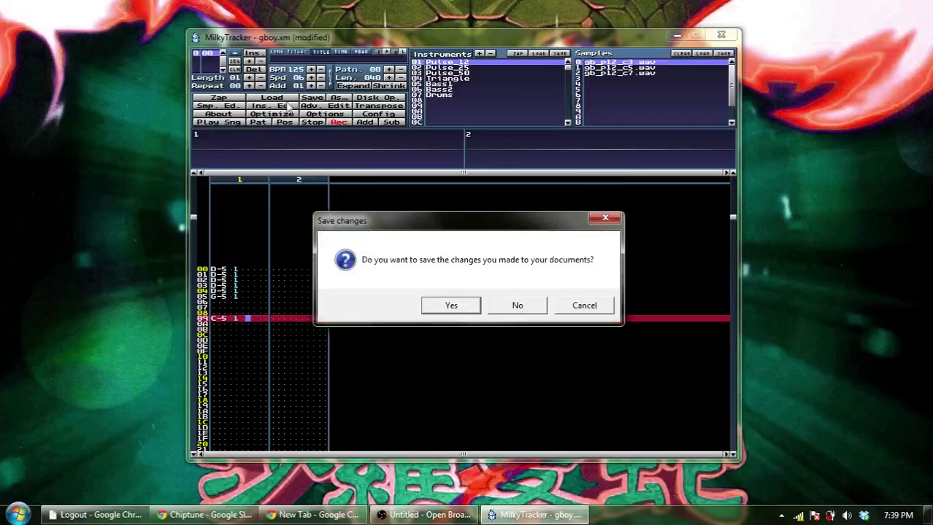
{"action": "left_click", "coordinate": [517, 305]}
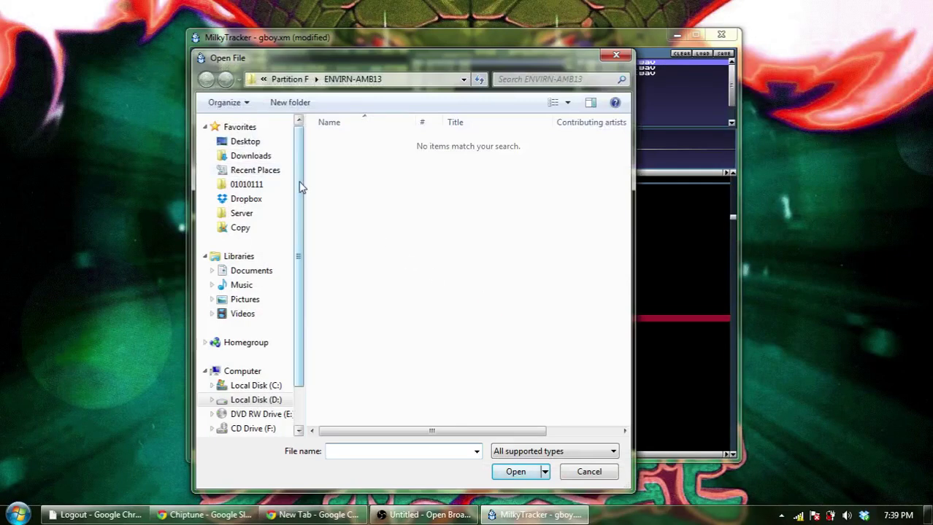
{"action": "scroll", "coordinate": [300, 188], "scroll_direction": "down", "scroll_amount": 1}
{"action": "left_click", "coordinate": [250, 209]}
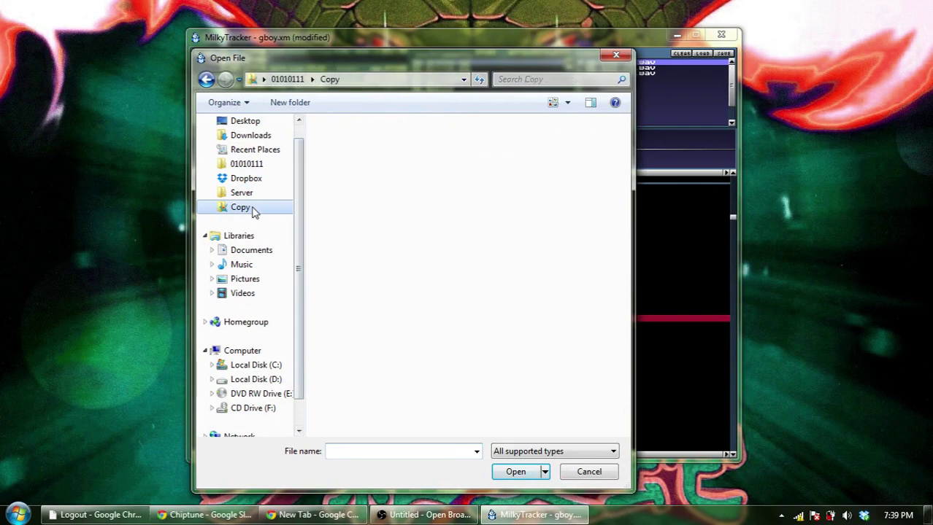
{"action": "scroll", "coordinate": [602, 387], "scroll_direction": "down", "scroll_amount": 3}
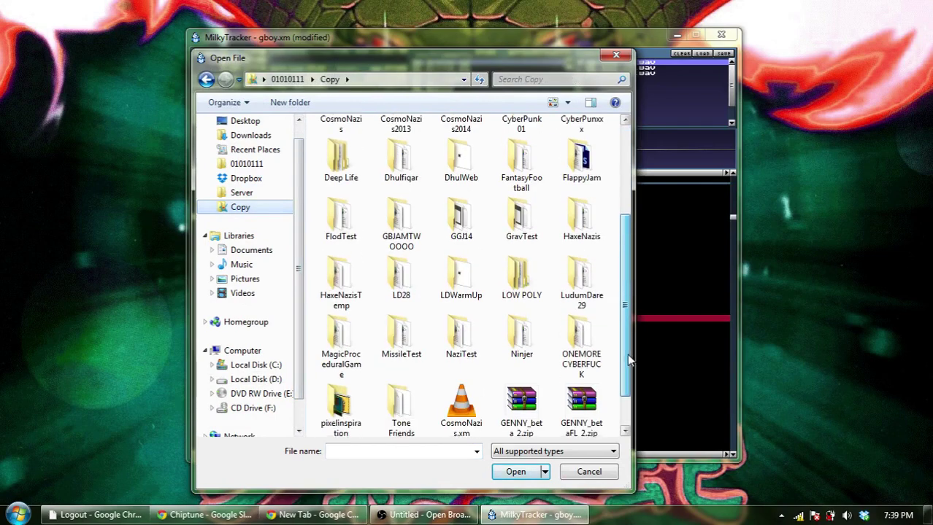
{"action": "double_click", "coordinate": [458, 391]}
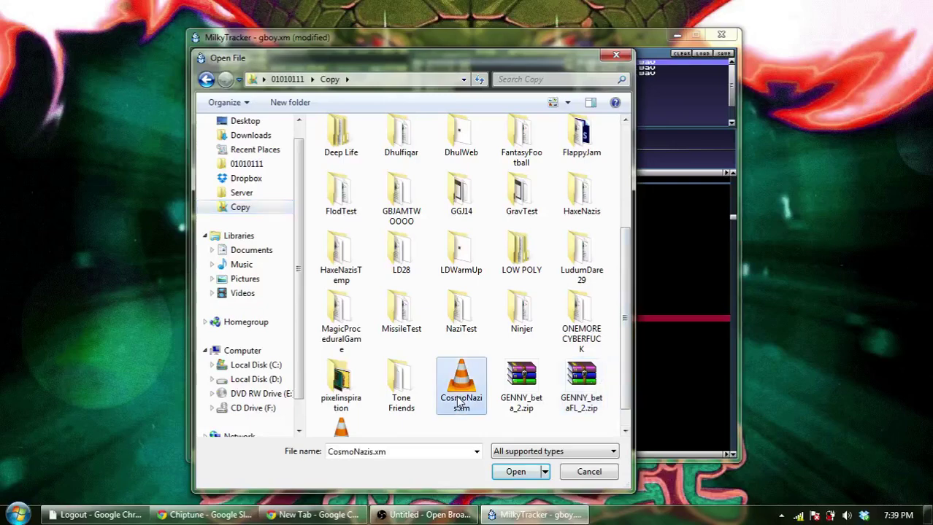
{"action": "key", "text": "Return"}
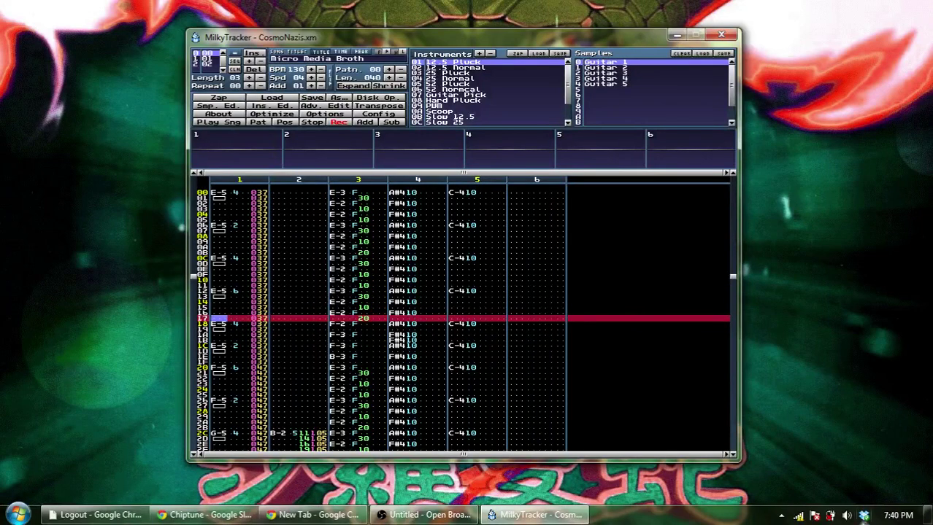
Lower the system volume and play a short stretch of the loaded song
{"action": "left_click", "coordinate": [845, 515]}
{"action": "left_click_drag", "start_coordinate": [858, 378], "coordinate": [857, 398]}
{"action": "left_click_drag", "start_coordinate": [555, 33], "coordinate": [554, 36]}
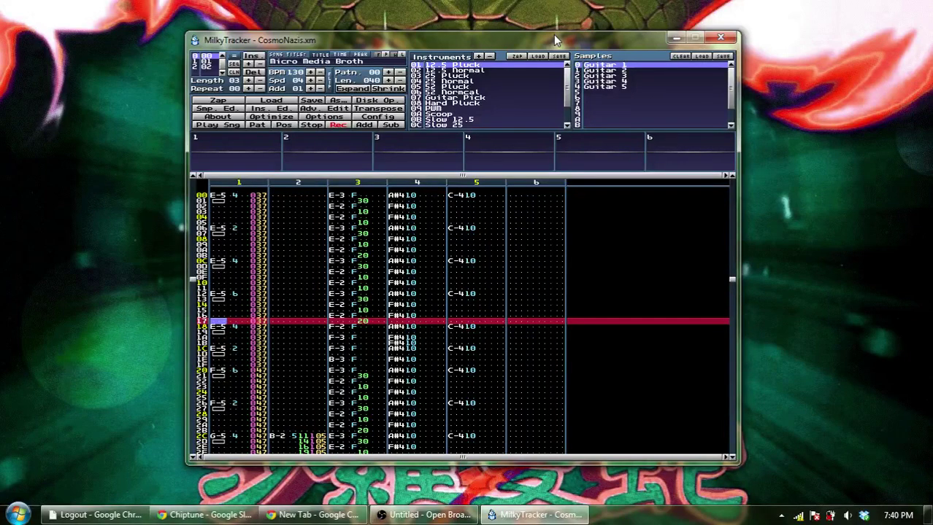
{"action": "key", "text": "Return"}
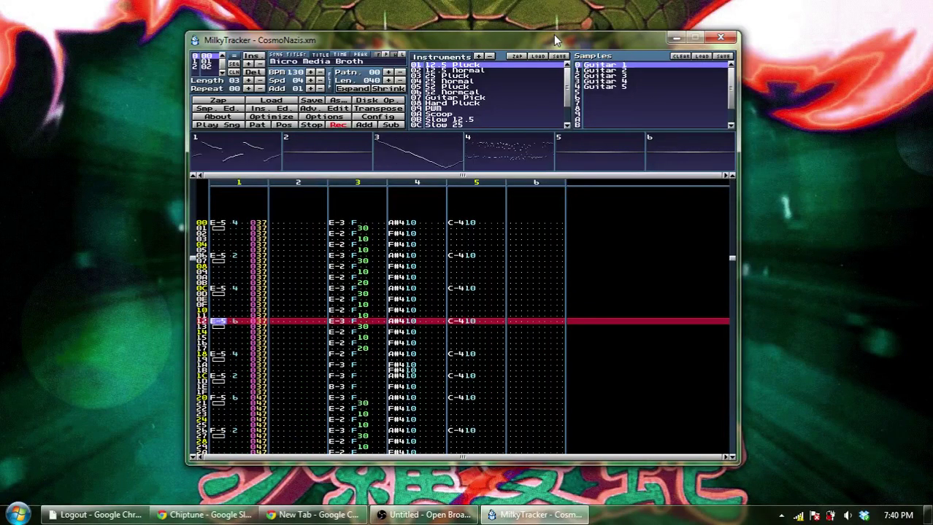
{"action": "key", "text": "space"}
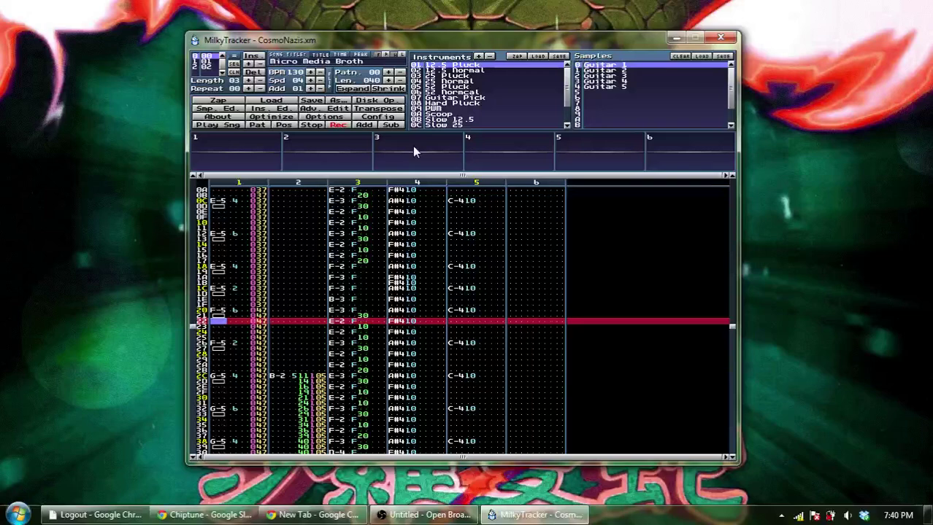
Mute channels 1, 2 and 3
{"action": "left_click", "coordinate": [223, 146]}
{"action": "left_click", "coordinate": [346, 135]}
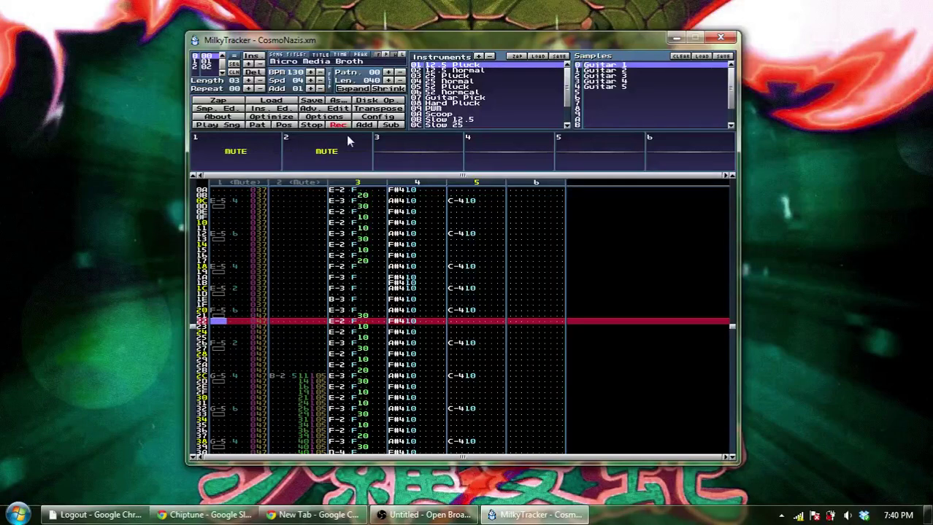
{"action": "left_click", "coordinate": [406, 156]}
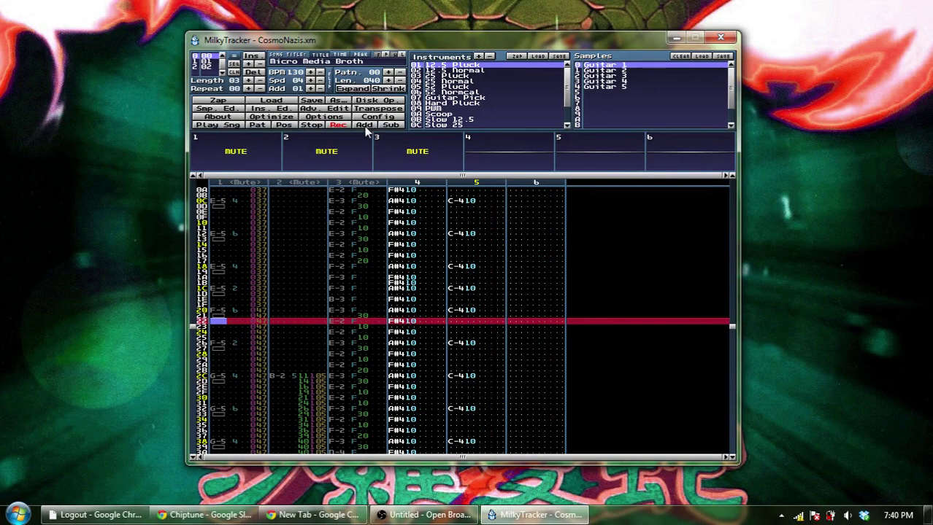
Solo channel 5
{"action": "right_click", "coordinate": [400, 182]}
{"action": "left_click", "coordinate": [418, 189]}
{"action": "right_click", "coordinate": [422, 187]}
{"action": "left_click", "coordinate": [422, 187]}
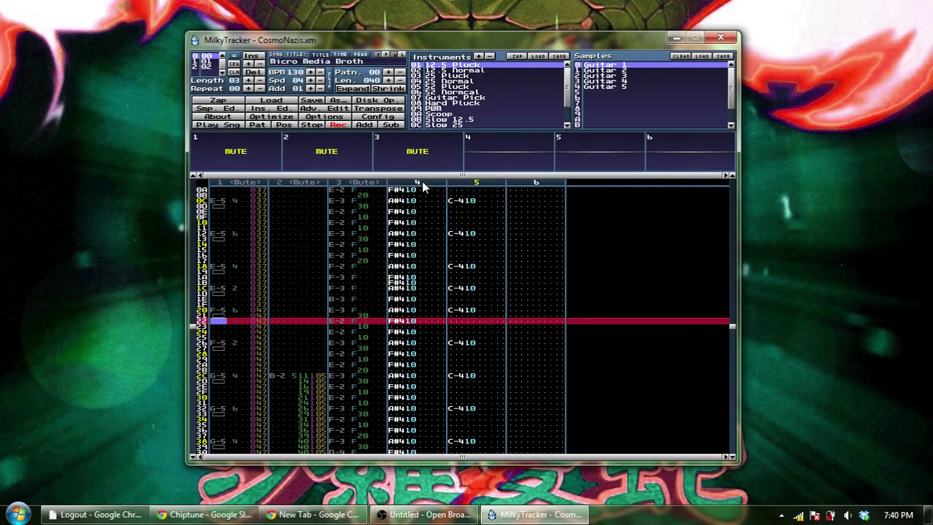
{"action": "right_click", "coordinate": [463, 187]}
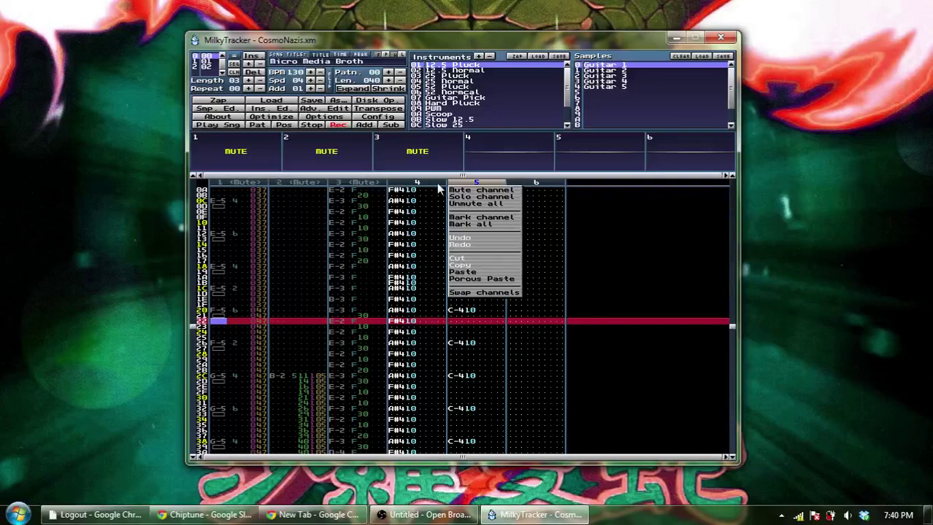
{"action": "left_click", "coordinate": [462, 198]}
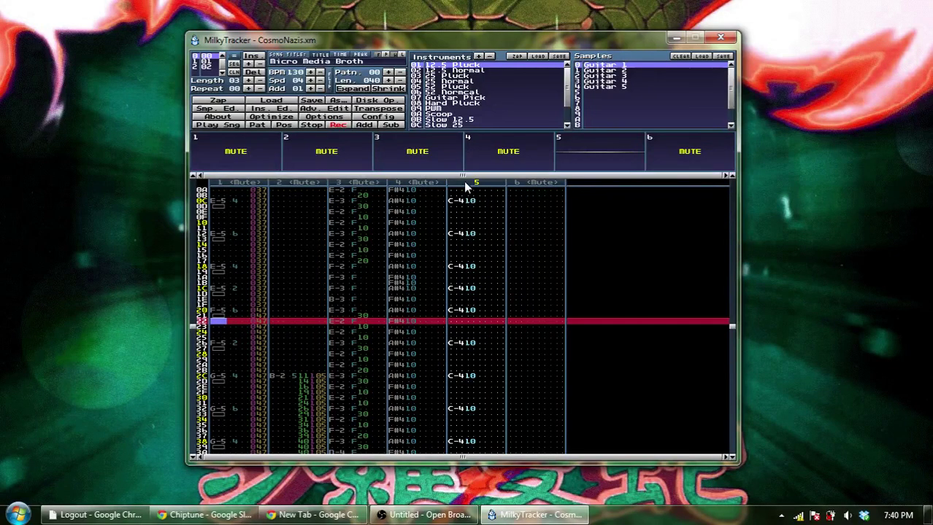
Unmute channel 4 so it plays together with channel 5
{"action": "right_click", "coordinate": [464, 184]}
{"action": "left_click", "coordinate": [464, 186]}
{"action": "left_click", "coordinate": [511, 152]}
{"action": "left_click", "coordinate": [495, 169]}
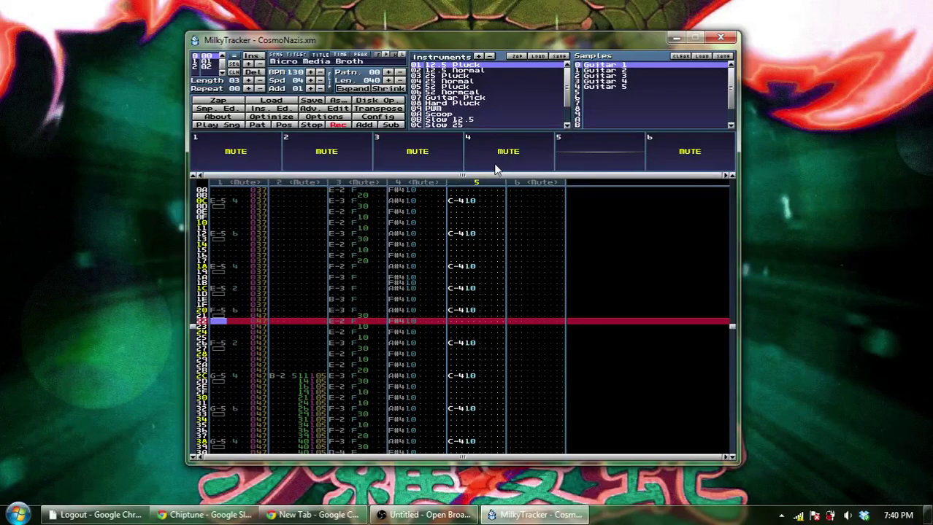
{"action": "left_click", "coordinate": [534, 152]}
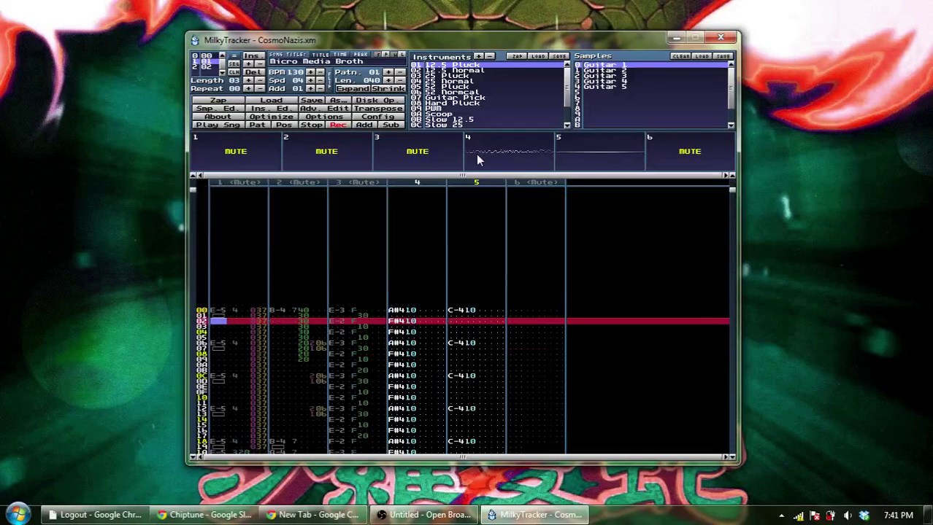
Unmute channel 3 and mute channels 4 and 5 to isolate the bass line
{"action": "left_click", "coordinate": [423, 154]}
{"action": "left_click", "coordinate": [537, 154]}
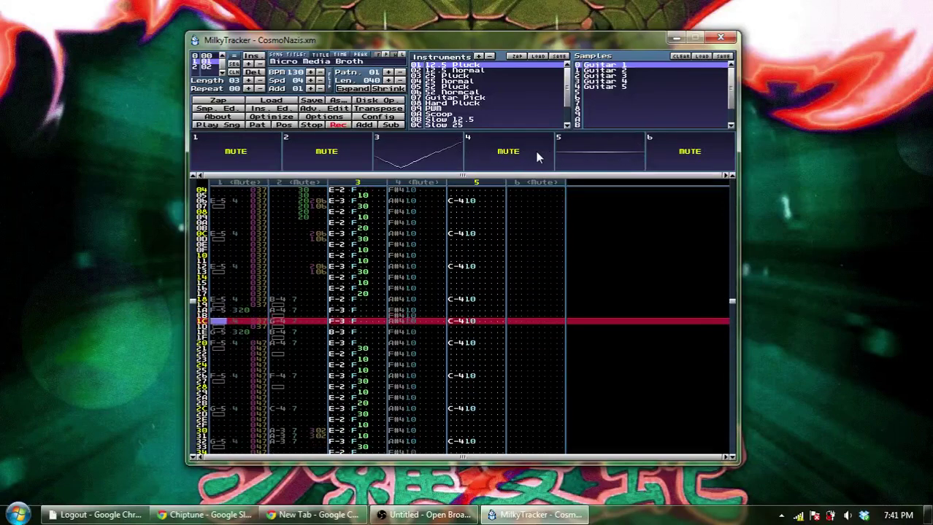
{"action": "left_click", "coordinate": [615, 164]}
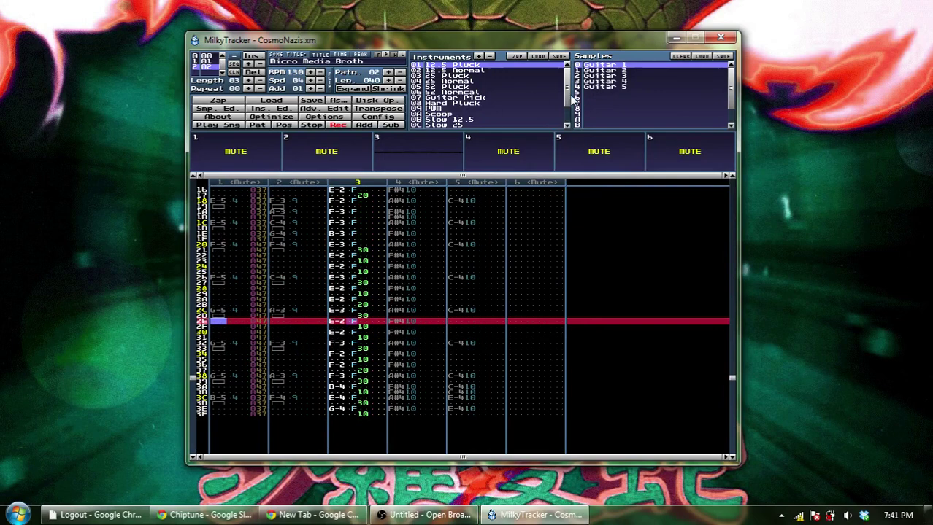
Audition the Triangle instrument with record mode off and open its waveform in the Sample Editor
{"action": "left_click_drag", "start_coordinate": [569, 93], "coordinate": [566, 106]}
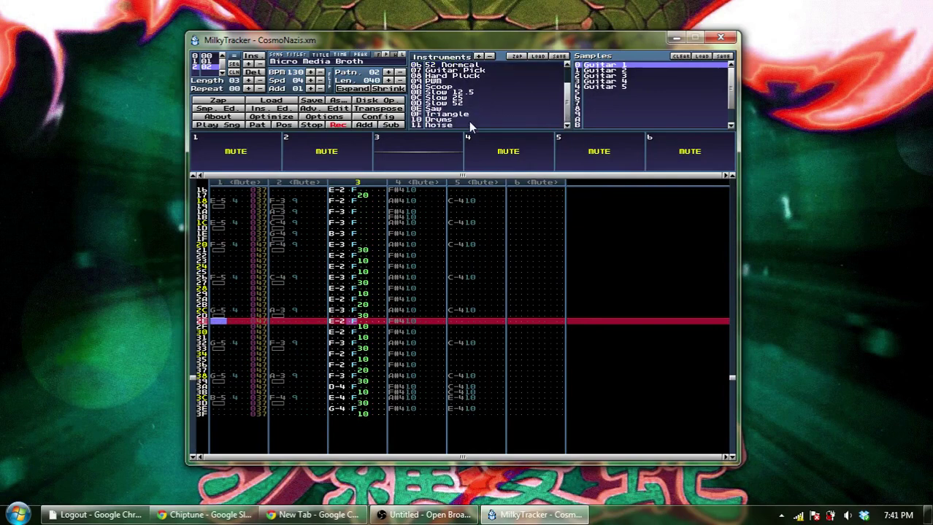
{"action": "left_click", "coordinate": [457, 115]}
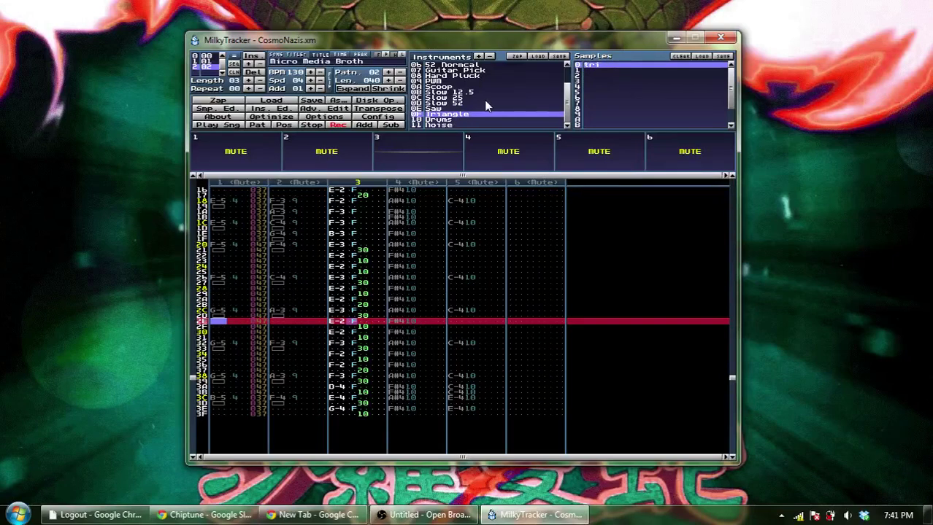
{"action": "key", "text": "space"}
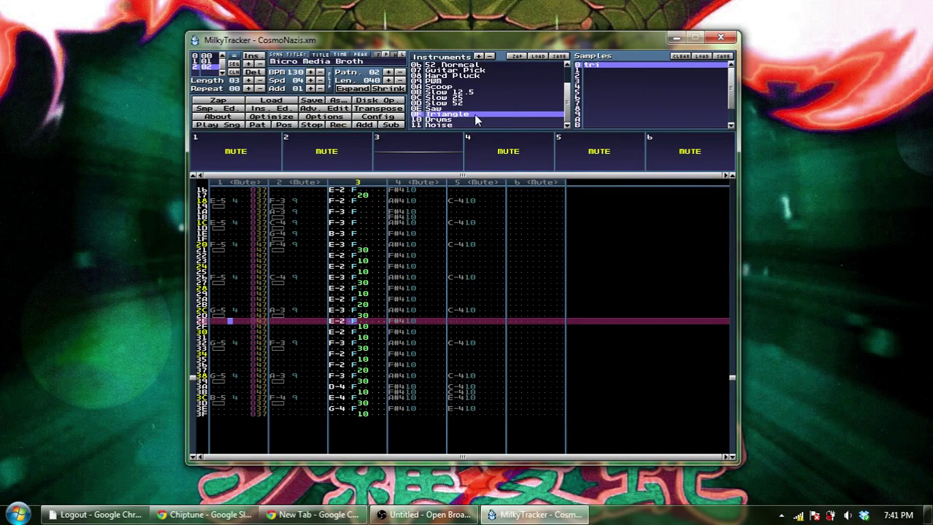
{"action": "key", "text": "Tab"}
{"action": "key", "text": "Tab"}
{"action": "key", "text": "z"}
{"action": "left_click", "coordinate": [240, 107]}
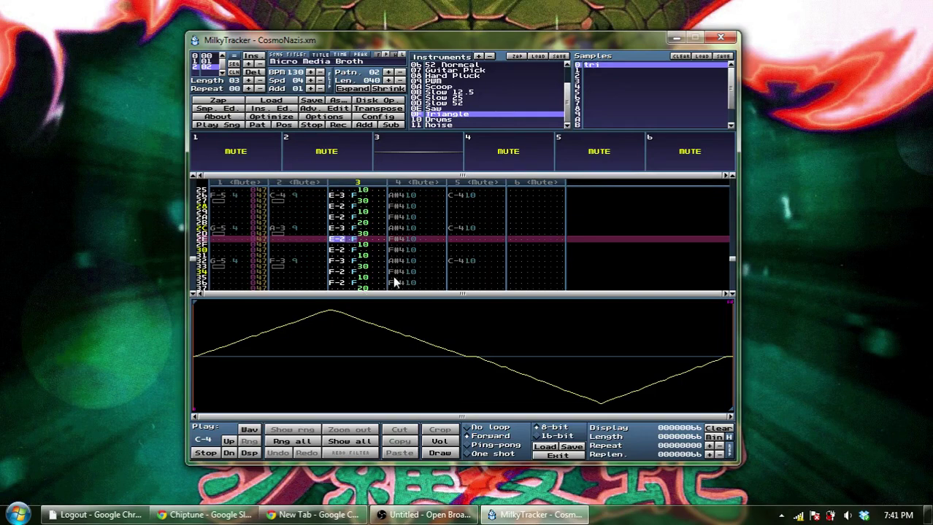
{"action": "key", "text": "z"}
Unmute channel 1, play pattern 01 from row 02, stop playback, and place the cursor in row 33
{"action": "left_click", "coordinate": [248, 169]}
{"action": "key", "text": "Return"}
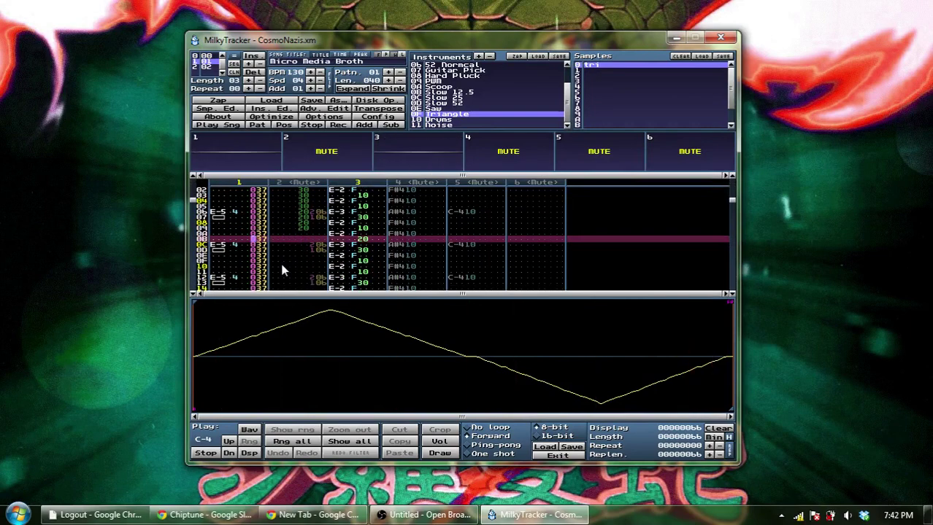
{"action": "key", "text": "Up"}
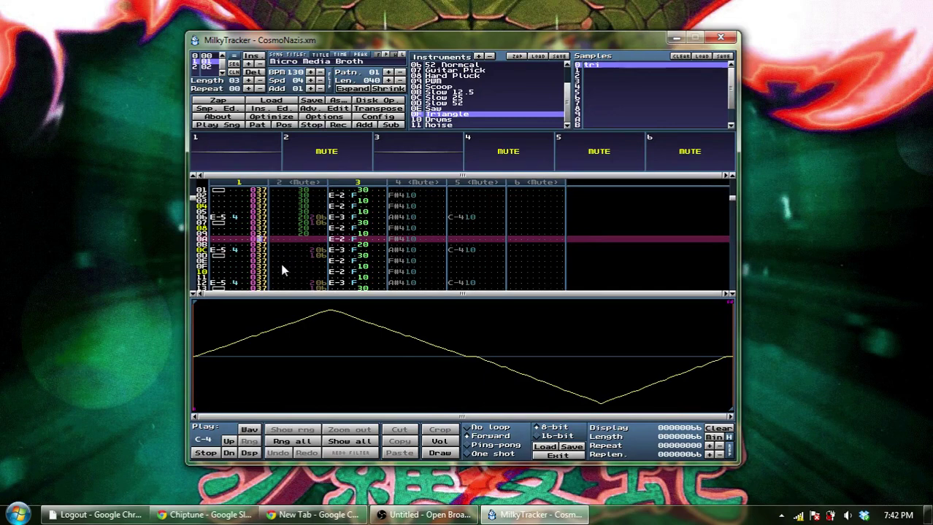
{"action": "key", "text": "Up"}
{"action": "key", "text": "Up"}
{"action": "key", "text": "Up"}
{"action": "key", "text": "Up"}
{"action": "key", "text": "Up"}
{"action": "key", "text": "Up"}
{"action": "key", "text": "Up"}
{"action": "key", "text": "Up"}
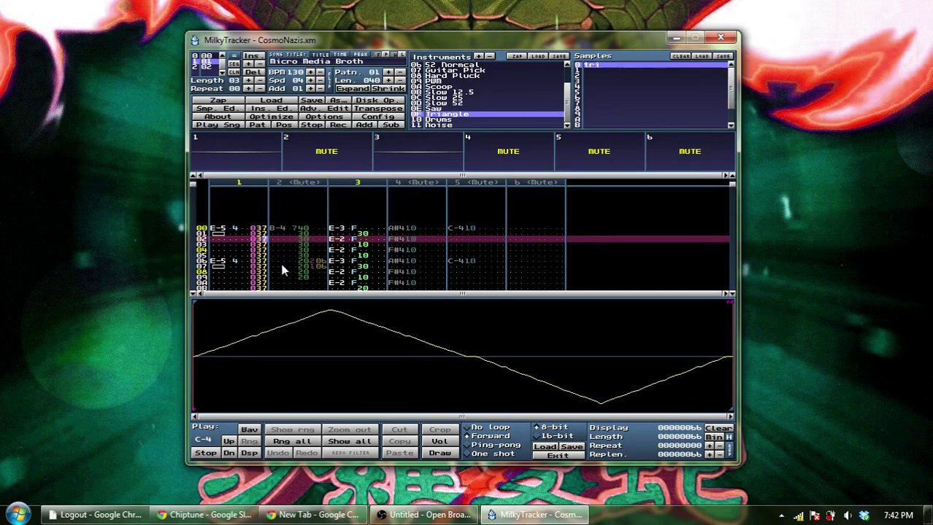
{"action": "key", "text": "F7"}
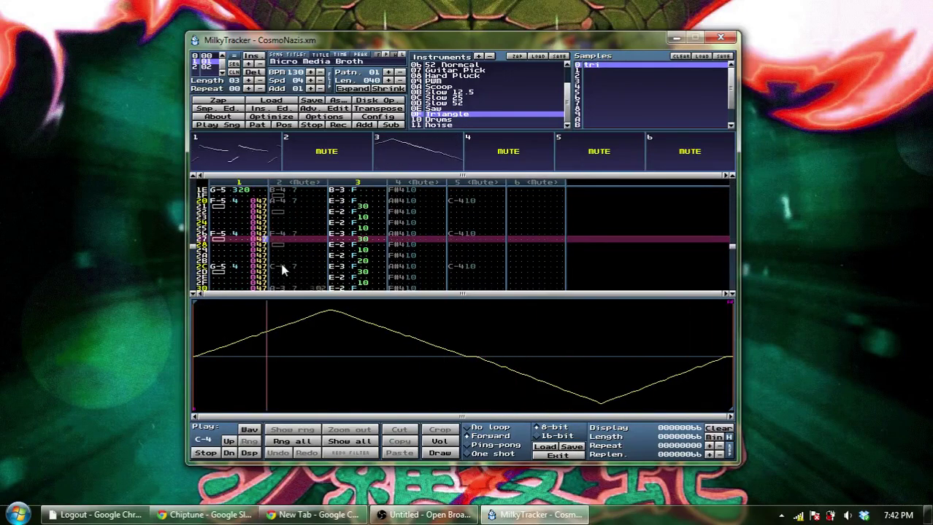
{"action": "key", "text": "F8"}
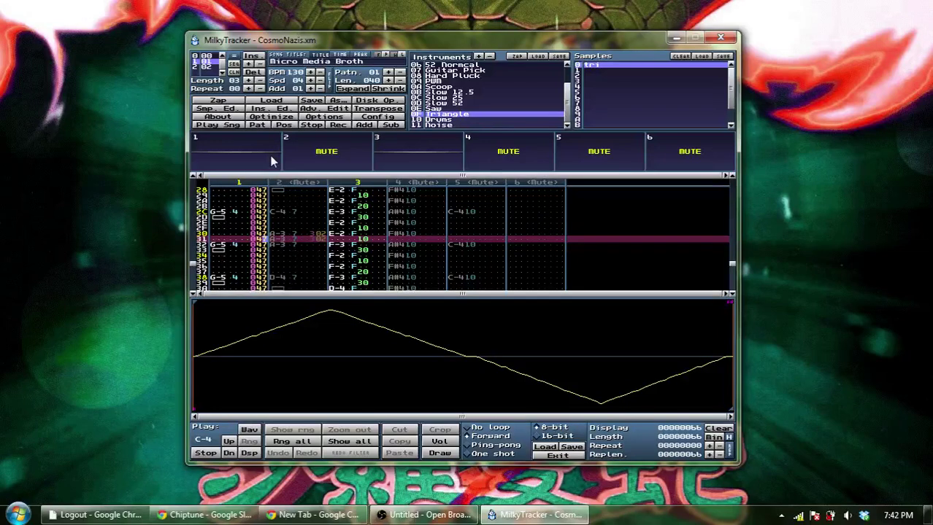
{"action": "key", "text": "Down"}
{"action": "key", "text": "Down"}
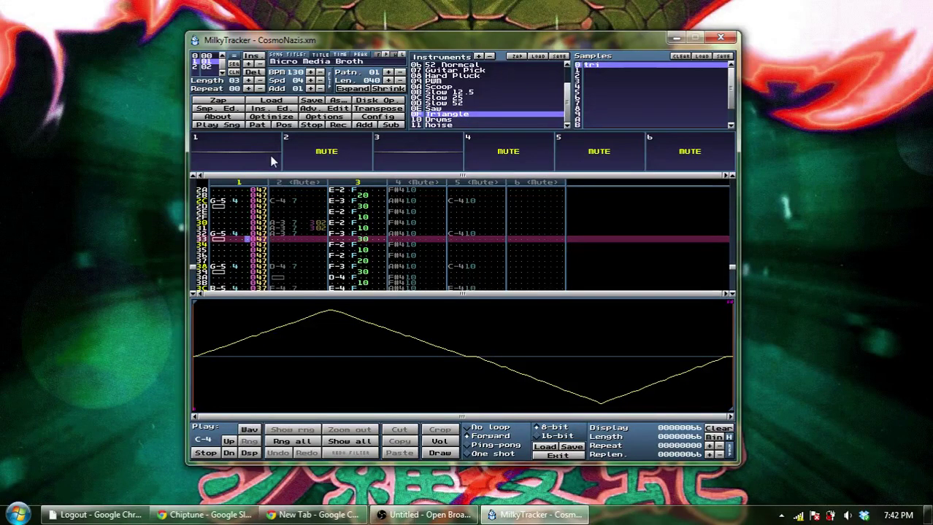
Place the cursor in channel 1's note column at row 34 and raise the Add value to 11, leaving record mode off
{"action": "key", "text": "Left"}
{"action": "key", "text": "Left"}
{"action": "key", "text": "Left"}
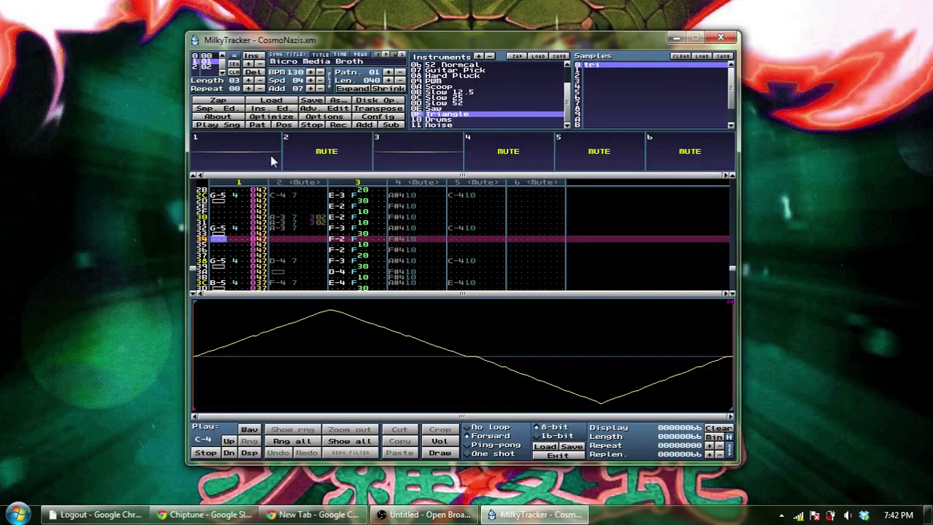
{"action": "key", "text": "space"}
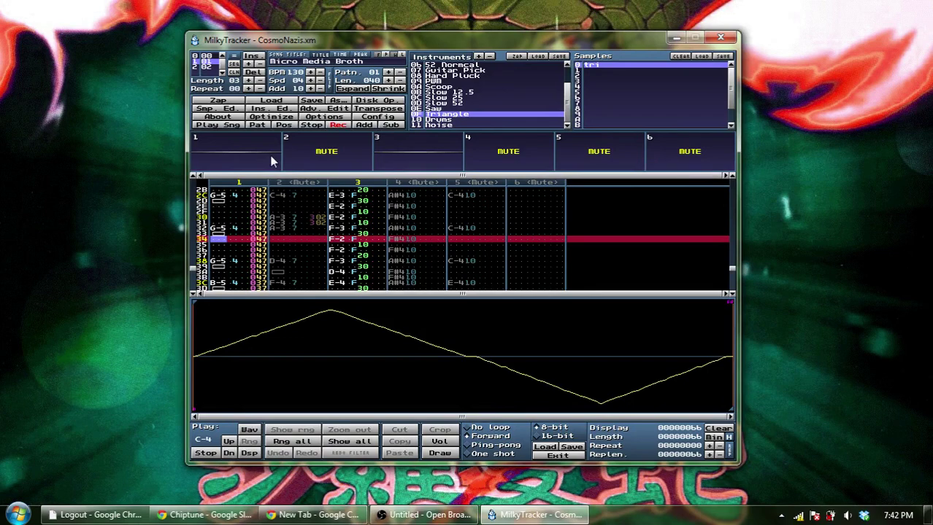
{"action": "key", "text": "space"}
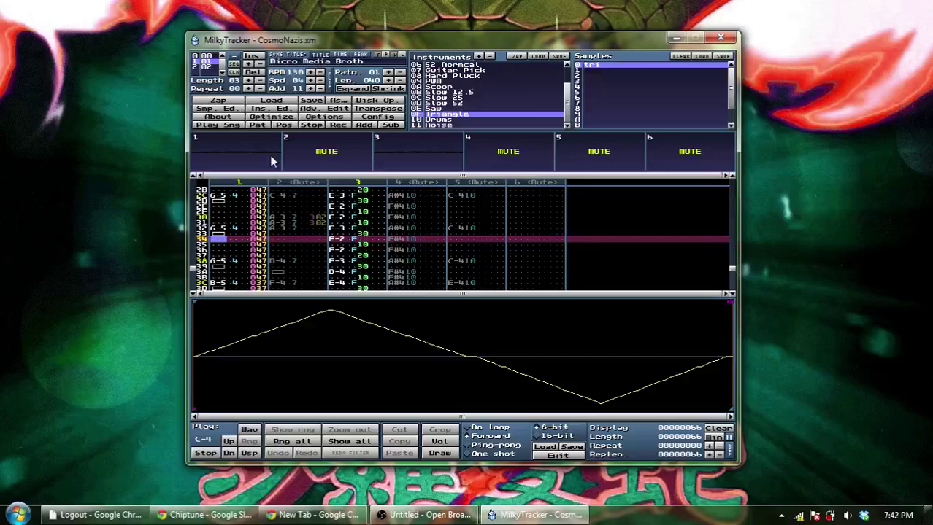
Look through the Misc, Layout and I/O pages of the configuration and cancel without applying changes
{"action": "left_click", "coordinate": [373, 116]}
{"action": "left_click", "coordinate": [259, 98]}
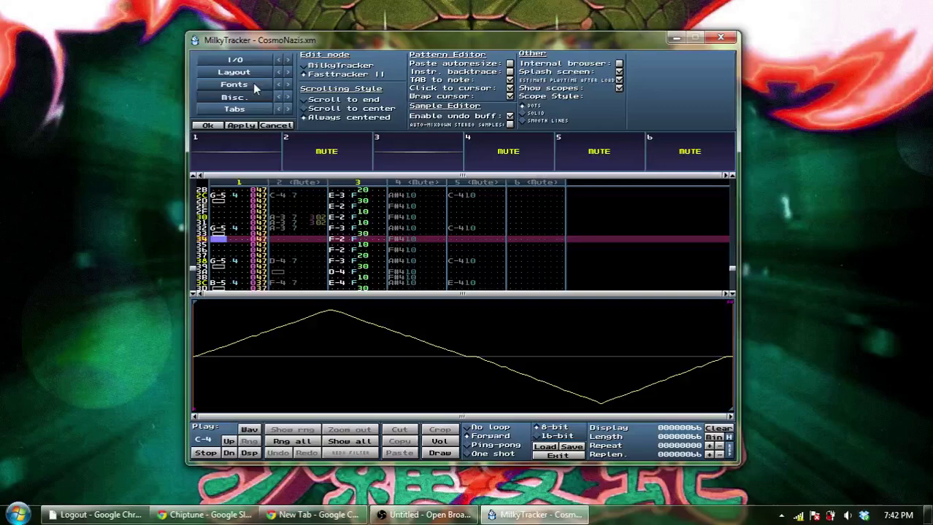
{"action": "left_click", "coordinate": [254, 86]}
{"action": "left_click", "coordinate": [248, 75]}
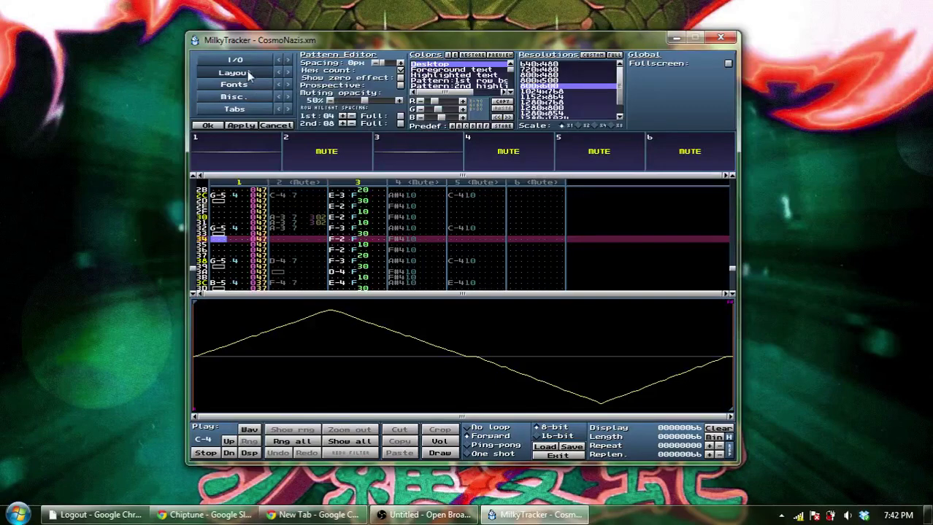
{"action": "left_click", "coordinate": [242, 62]}
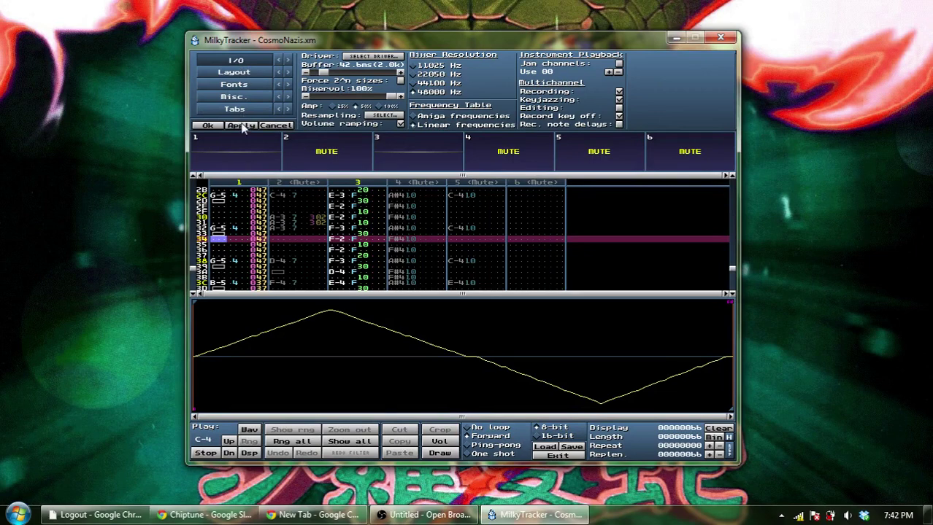
{"action": "left_click", "coordinate": [276, 126]}
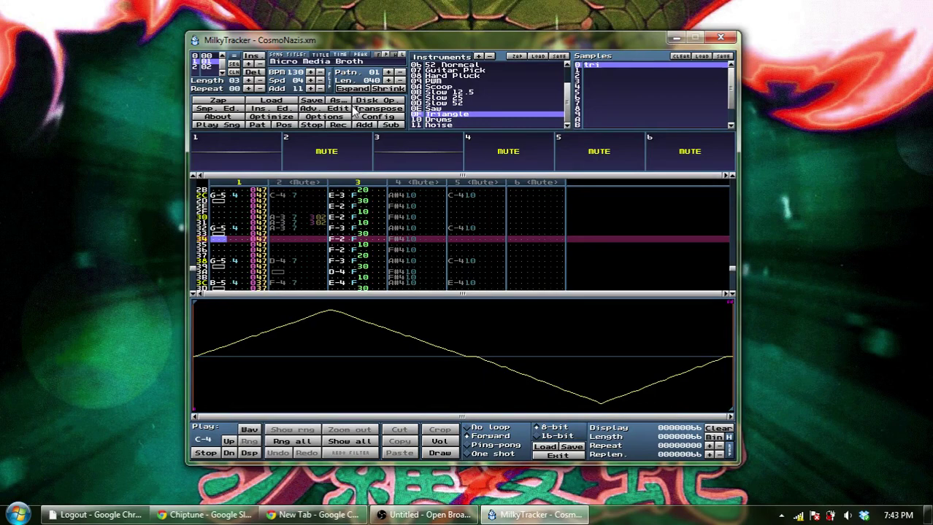
Place the cursor on the instrument number of channel 1's note in row 32
{"action": "key", "text": "Right"}
{"action": "key", "text": "Right"}
{"action": "key", "text": "Right"}
{"action": "key", "text": "Right"}
{"action": "key", "text": "Up"}
{"action": "key", "text": "Left"}
{"action": "key", "text": "Up"}
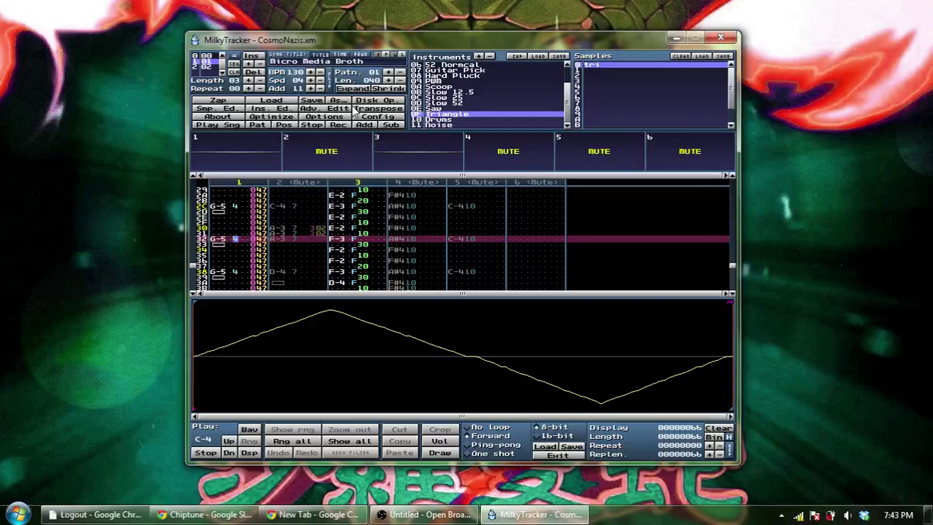
Mute channel 1, unmute channel 2, and play the start of pattern 01 before stopping playback
{"action": "left_click", "coordinate": [240, 152]}
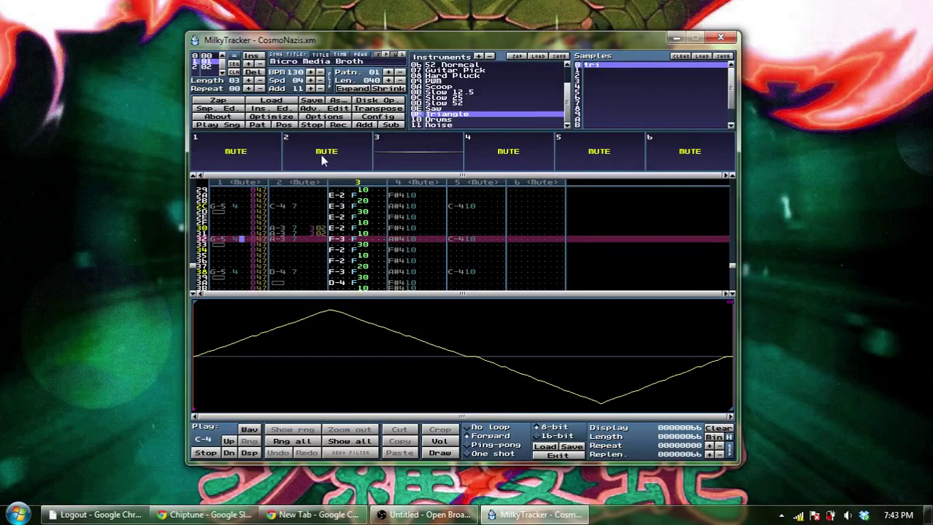
{"action": "left_click", "coordinate": [322, 155]}
{"action": "key", "text": "Return"}
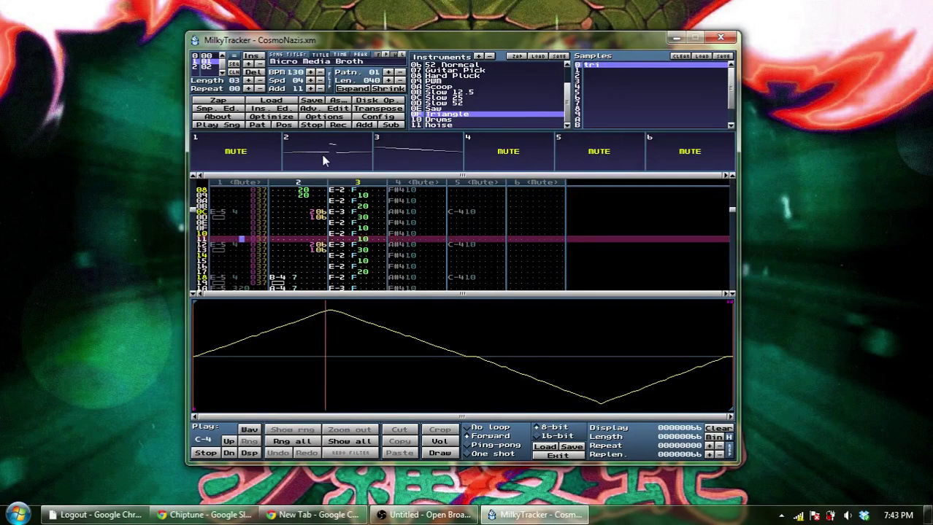
{"action": "key", "text": "space"}
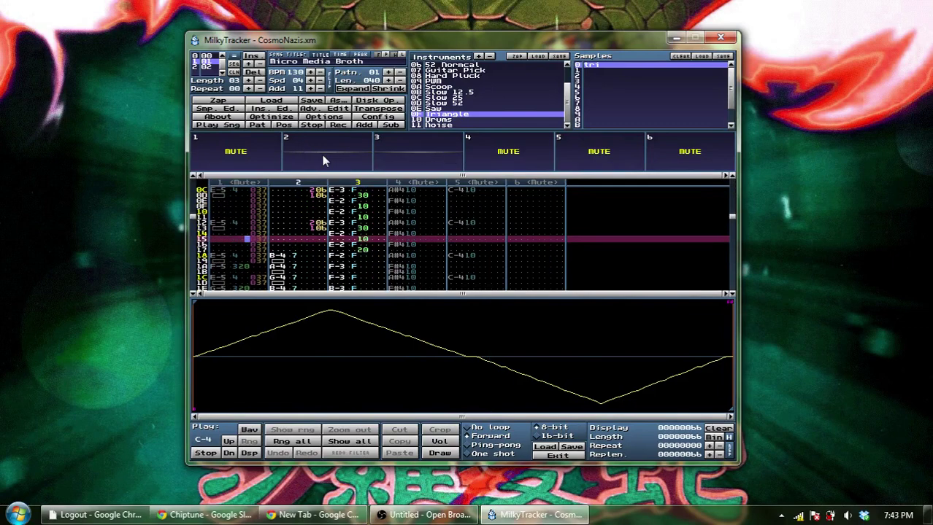
Move the cursor to channel 2's effect column at row 06
{"action": "key", "text": "Tab"}
{"action": "key", "text": "Up"}
{"action": "key", "text": "Up"}
{"action": "key", "text": "Up"}
{"action": "key", "text": "Up"}
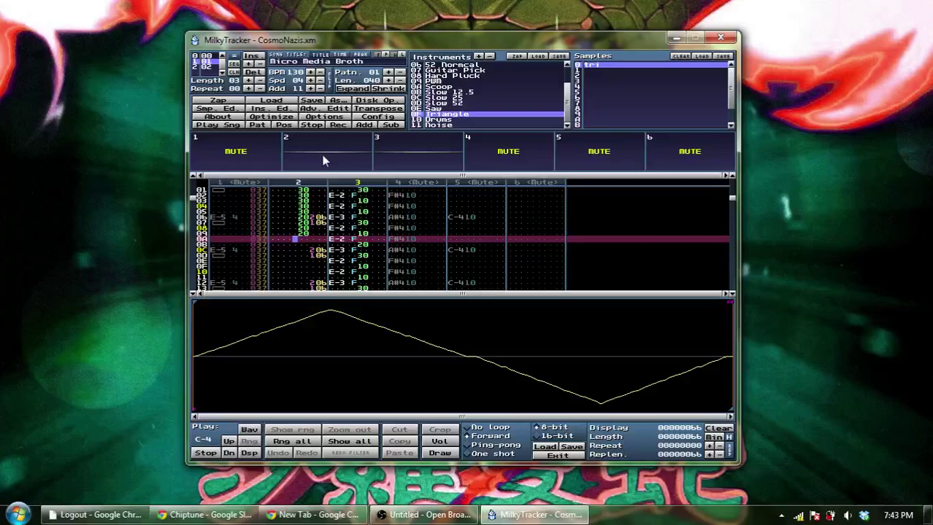
{"action": "key", "text": "Right"}
{"action": "key", "text": "Up"}
{"action": "key", "text": "Up"}
{"action": "key", "text": "Up"}
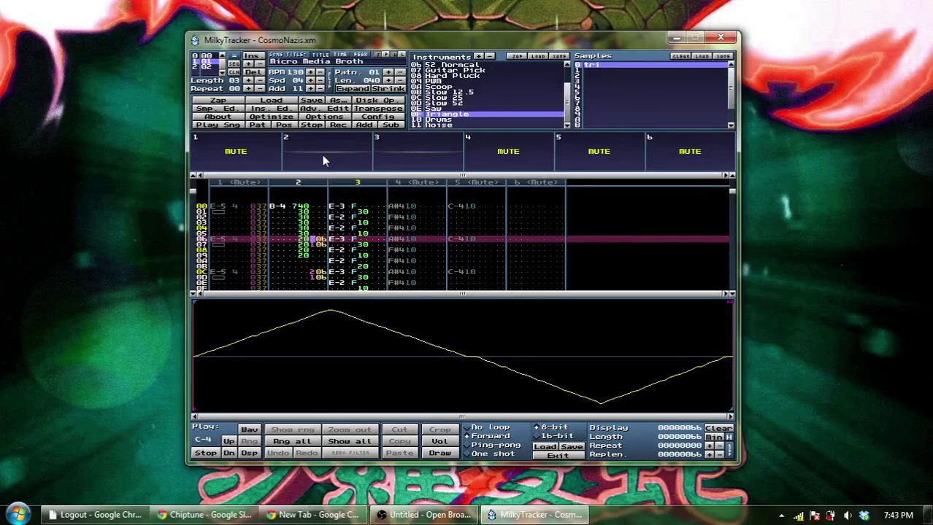
Play channels 2 and 3 briefly, stop, and return the cursor to channel 2's effect in row 06
{"action": "key", "text": "space"}
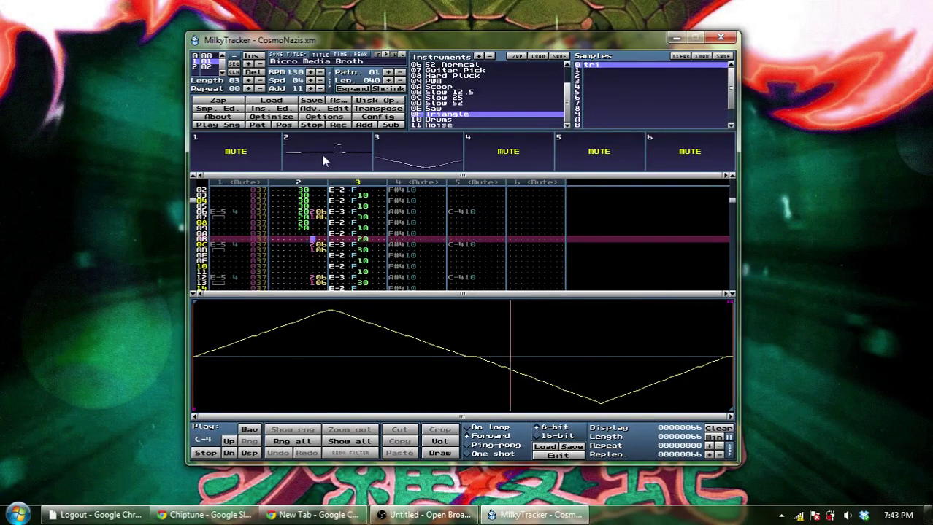
{"action": "key", "text": "space"}
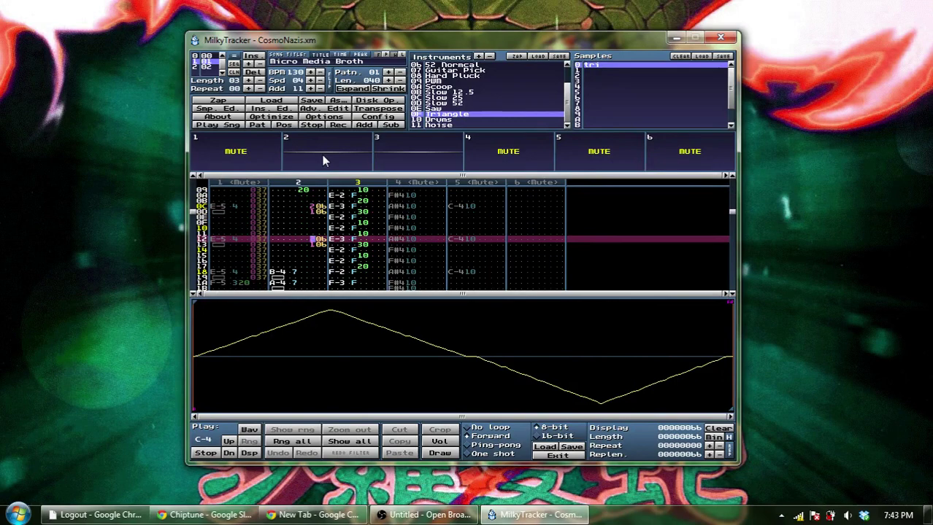
{"action": "key", "text": "Return"}
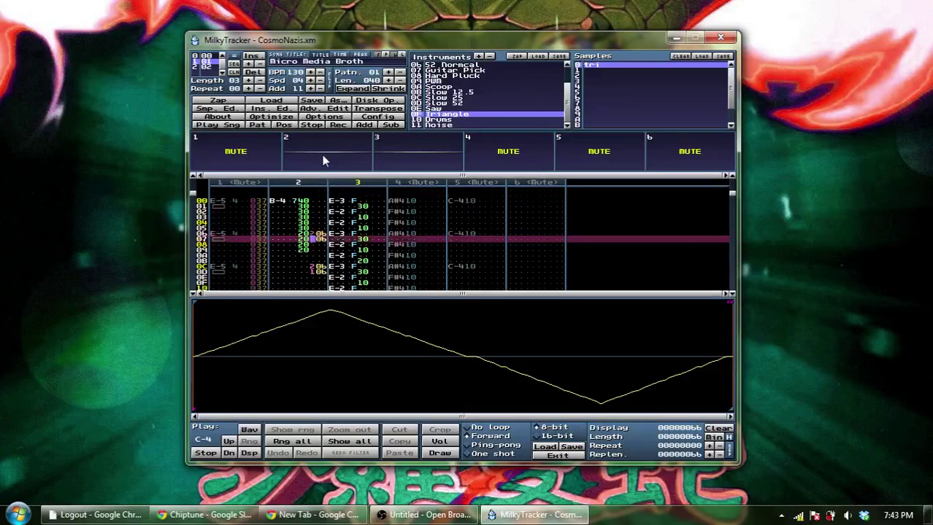
{"action": "key", "text": "Up"}
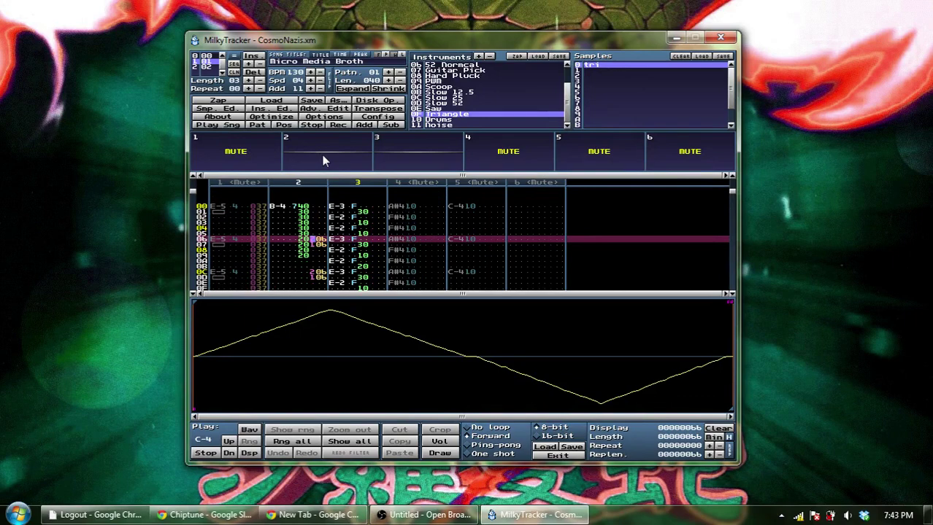
Examine the effect parameters of channel 2 in rows 06 and 07 and replay the passage
{"action": "key", "text": "Right"}
{"action": "key", "text": "Right"}
{"action": "key", "text": "Down"}
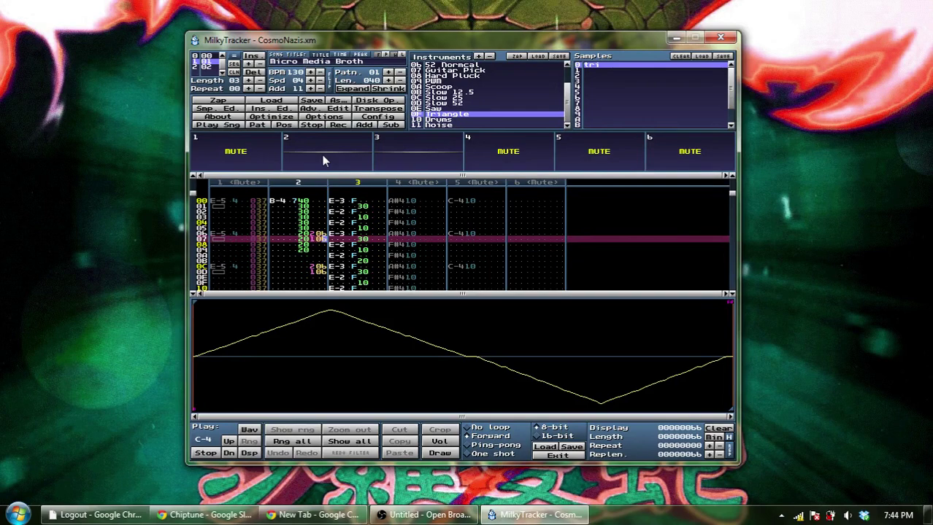
{"action": "key", "text": "Return"}
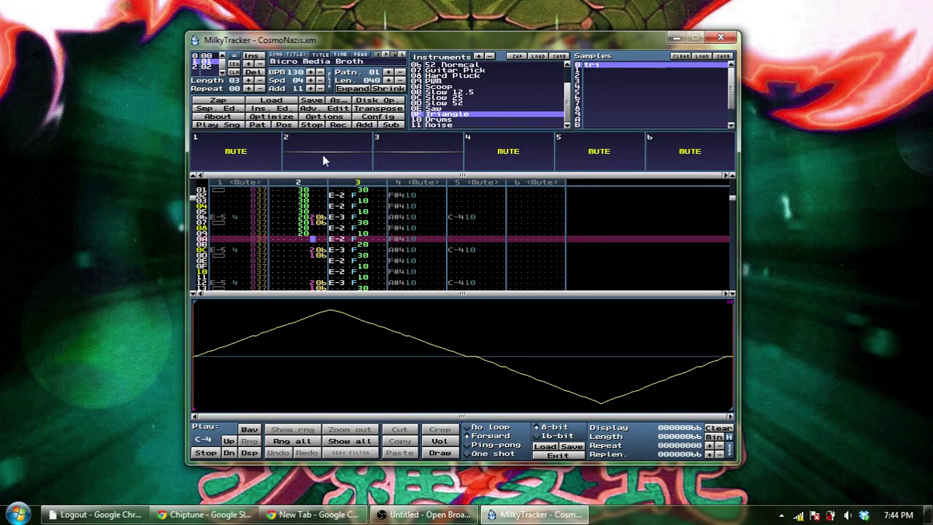
{"action": "key", "text": "Return"}
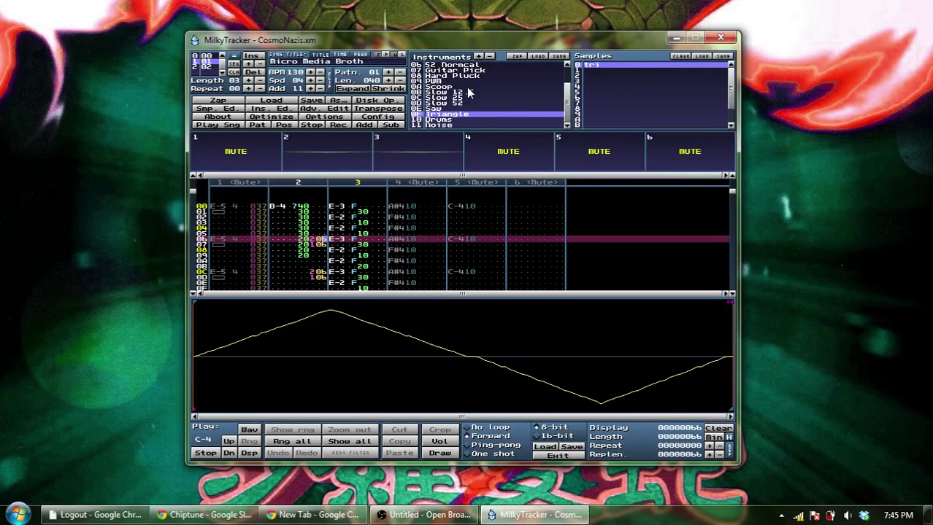
Move the cursor back to channel 2's volume column in row 06
{"action": "key", "text": "Right"}
{"action": "key", "text": "Right"}
{"action": "key", "text": "Right"}
{"action": "key", "text": "Left"}
{"action": "key", "text": "Left"}
{"action": "key", "text": "Left"}
{"action": "key", "text": "Left"}
Switch repeatedly among patterns 00, 01 and 02 in the song order to compare them, ending on pattern 02
{"action": "left_click", "coordinate": [213, 57]}
{"action": "left_click", "coordinate": [213, 63]}
{"action": "left_click", "coordinate": [213, 57]}
{"action": "left_click", "coordinate": [213, 63]}
{"action": "left_click", "coordinate": [213, 57]}
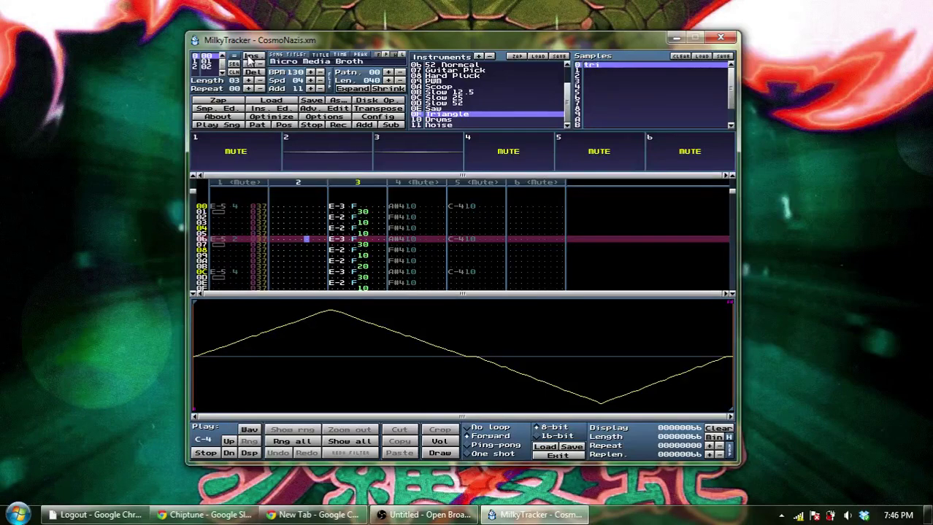
{"action": "left_click", "coordinate": [213, 63]}
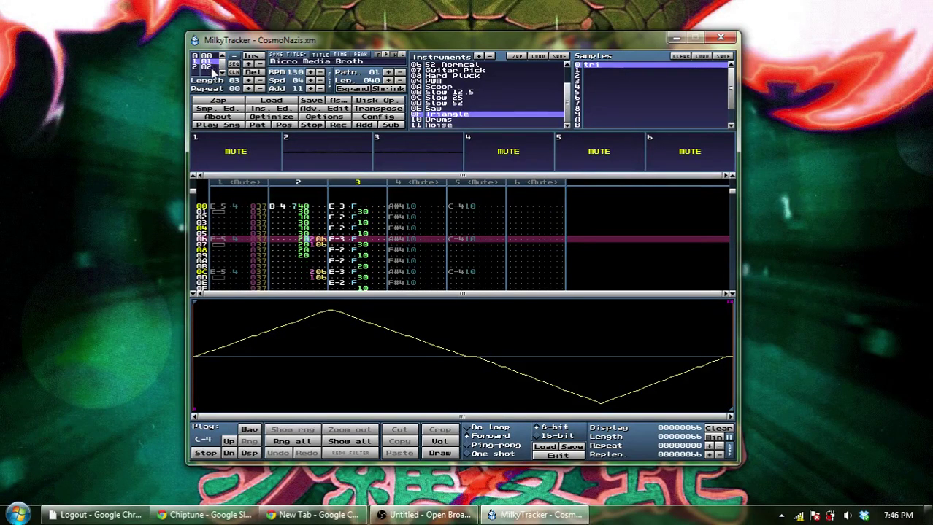
{"action": "left_click", "coordinate": [211, 67]}
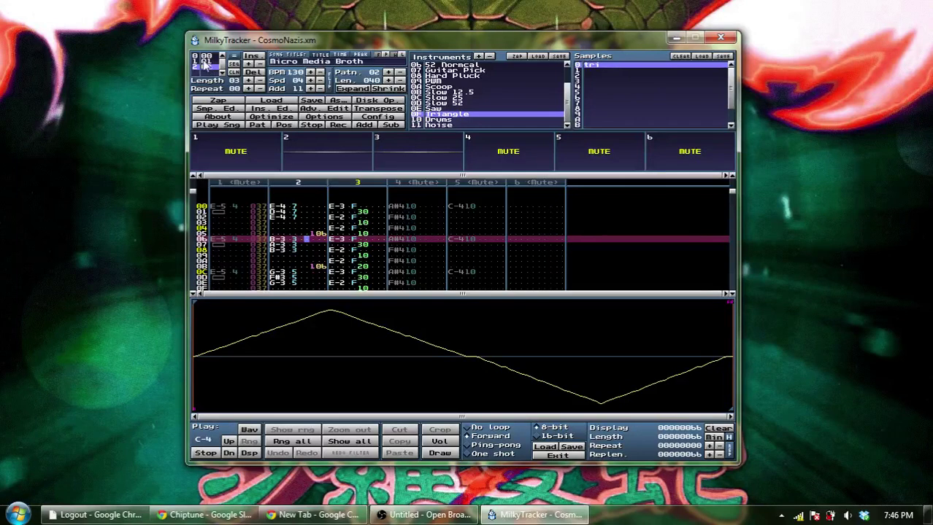
{"action": "left_click", "coordinate": [199, 61]}
{"action": "left_click", "coordinate": [197, 56]}
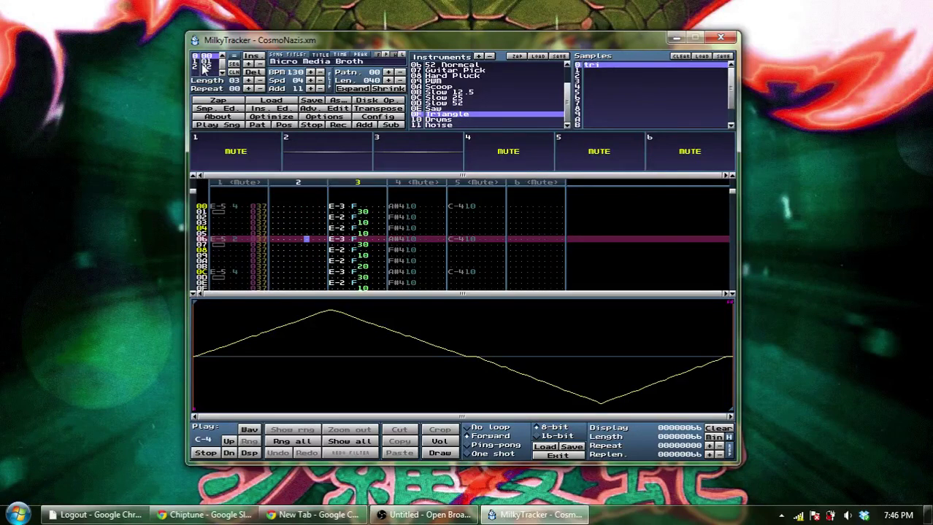
{"action": "left_click", "coordinate": [197, 63]}
{"action": "left_click", "coordinate": [197, 57]}
{"action": "left_click", "coordinate": [208, 66]}
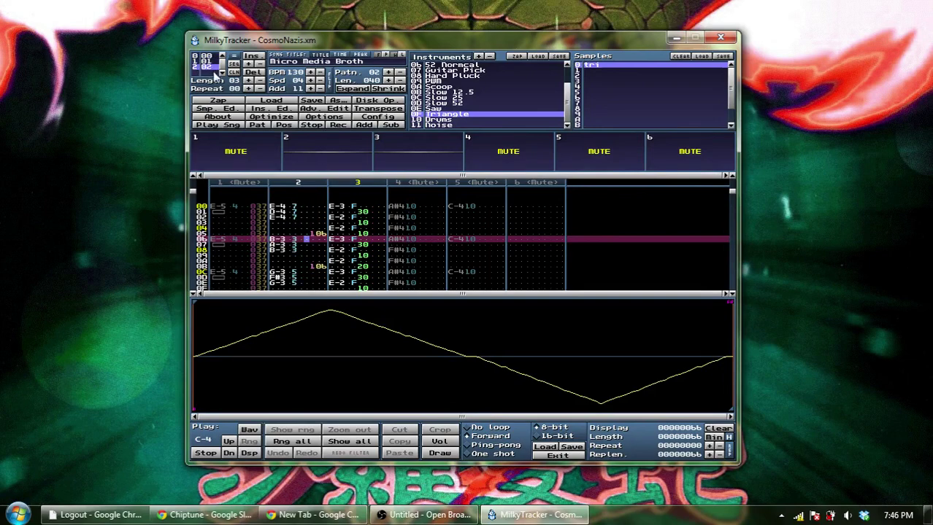
Try switching the pattern assigned to order position 2 between 01 and 02, ending with 02
{"action": "left_click", "coordinate": [260, 65]}
{"action": "left_click", "coordinate": [249, 65]}
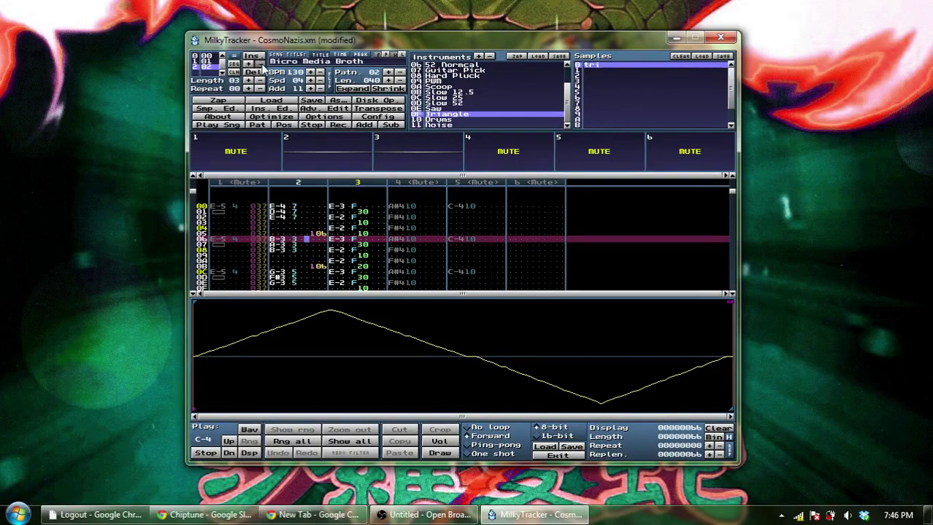
{"action": "left_click", "coordinate": [260, 65]}
{"action": "left_click", "coordinate": [249, 65]}
{"action": "left_click", "coordinate": [261, 65]}
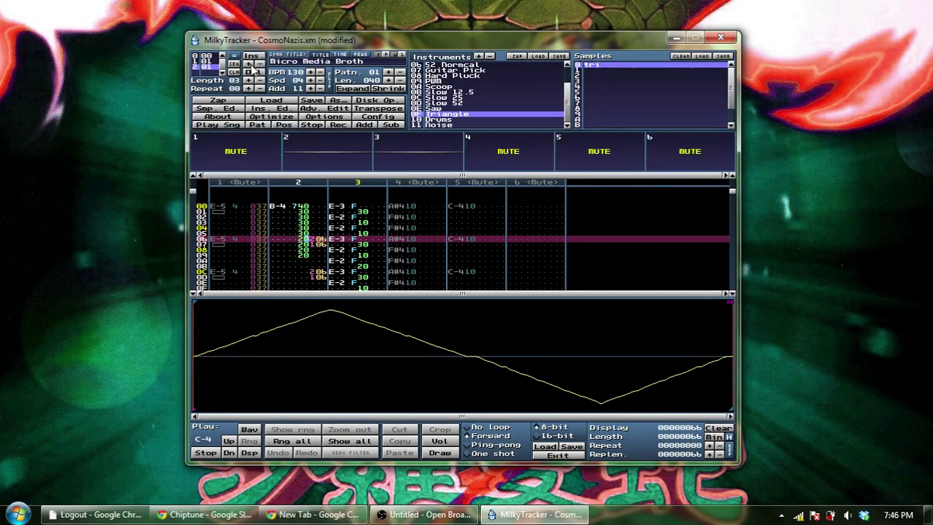
{"action": "left_click", "coordinate": [251, 65]}
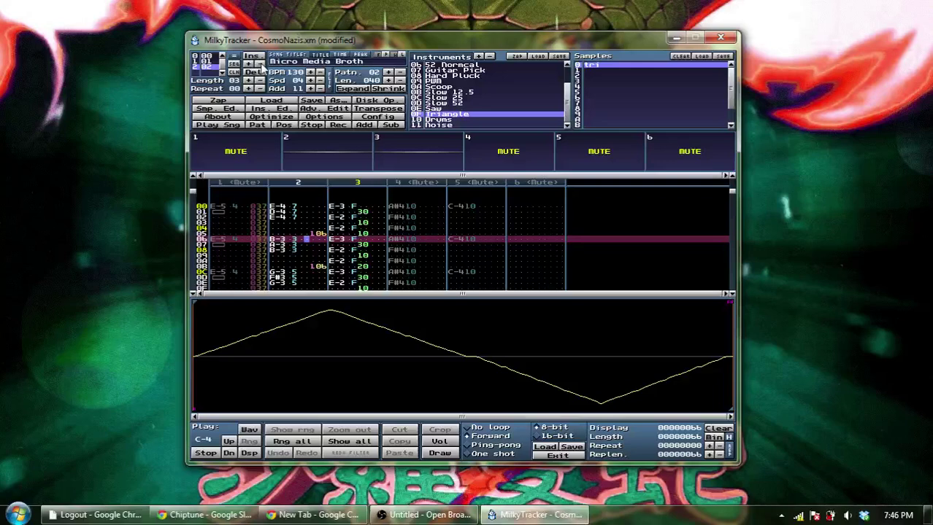
{"action": "left_click", "coordinate": [261, 65]}
{"action": "left_click", "coordinate": [249, 65]}
{"action": "left_click", "coordinate": [249, 65]}
Insert empty pattern 03 after pattern 02, and clone pattern 02 as pattern 04 at order position 3
{"action": "left_click", "coordinate": [234, 66]}
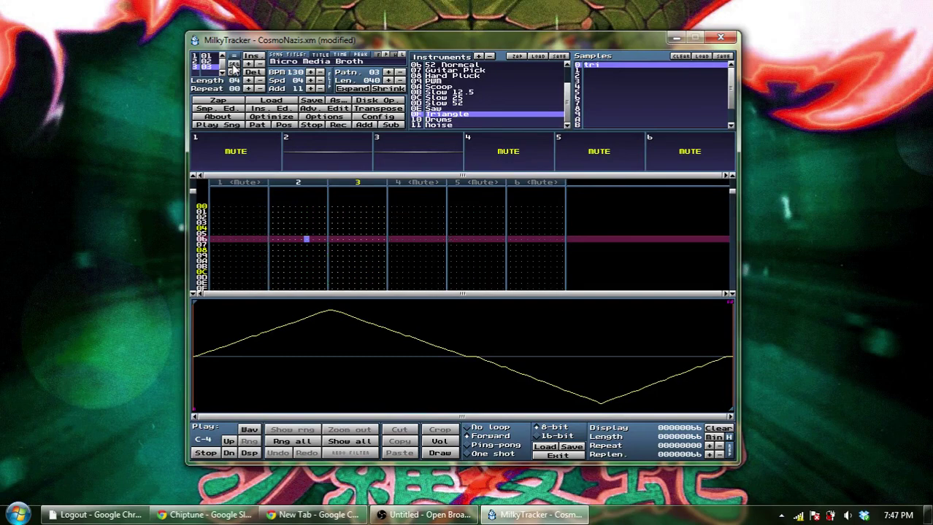
{"action": "left_click", "coordinate": [222, 56]}
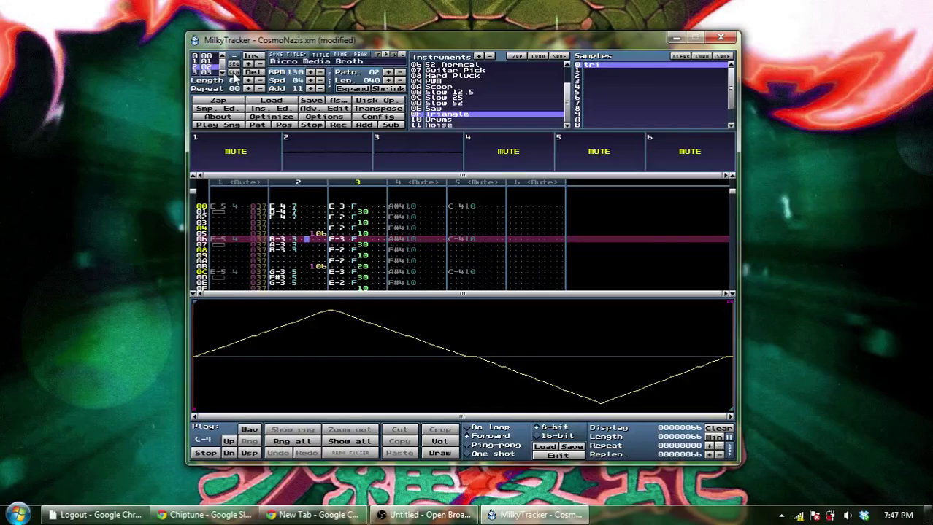
{"action": "left_click", "coordinate": [234, 73]}
{"action": "left_click", "coordinate": [211, 72]}
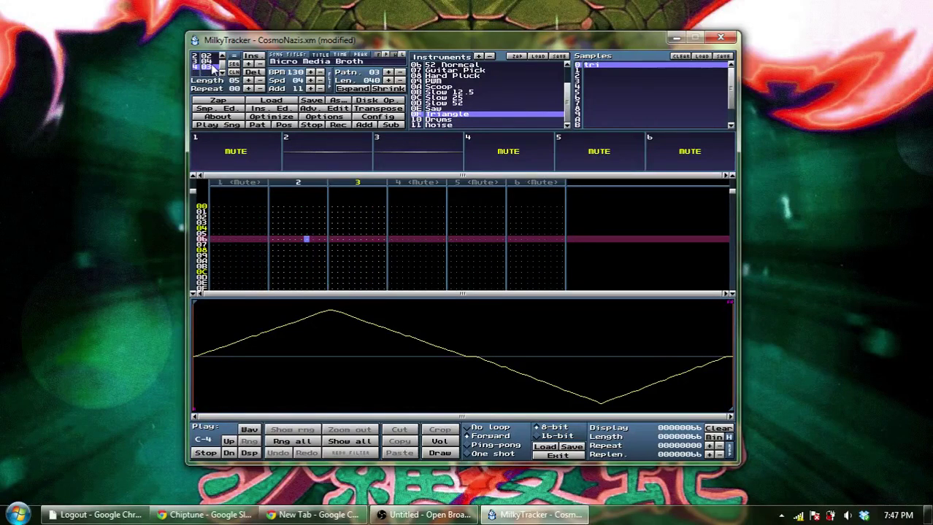
{"action": "left_click", "coordinate": [211, 66]}
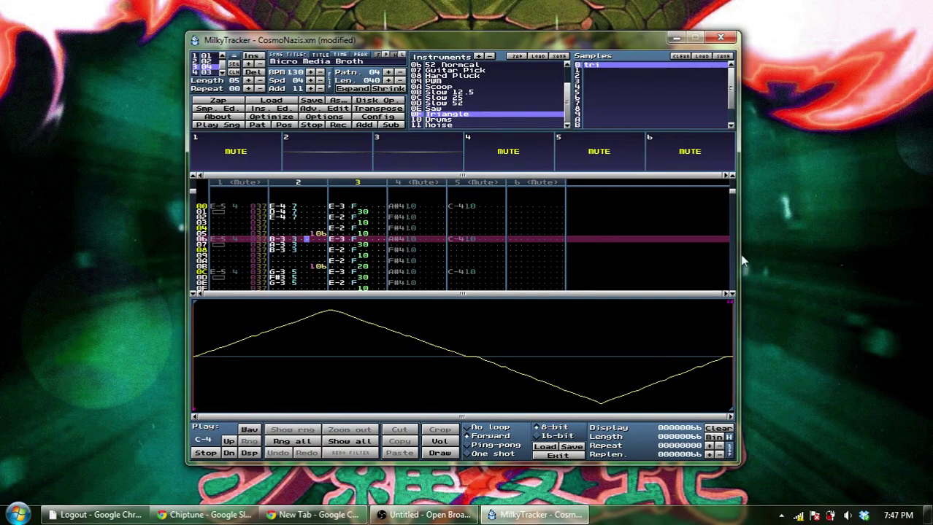
Select order position 4, try raising its pattern number by one, and set it back to 03
{"action": "left_click", "coordinate": [222, 73]}
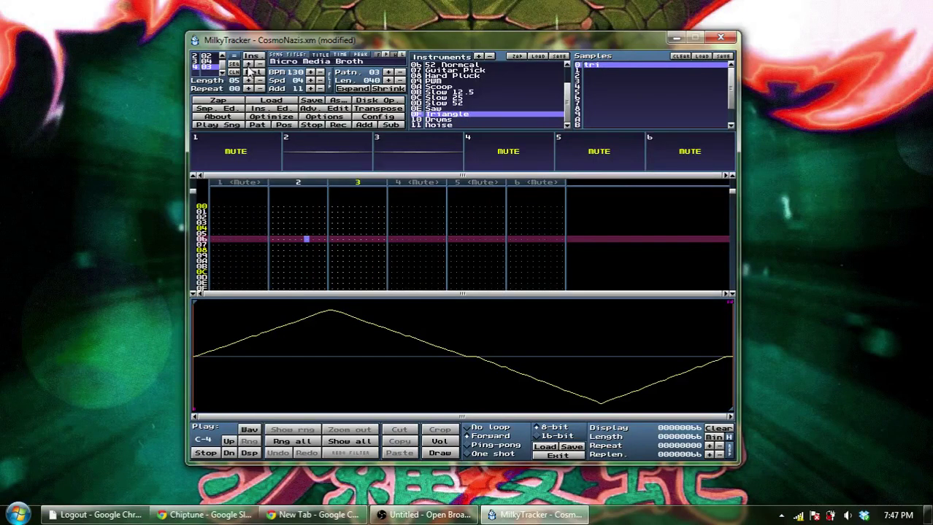
{"action": "left_click", "coordinate": [248, 64]}
{"action": "left_click", "coordinate": [259, 64]}
Try alternating the song length between 06 and 05 several times, ending with 05
{"action": "left_click", "coordinate": [248, 81]}
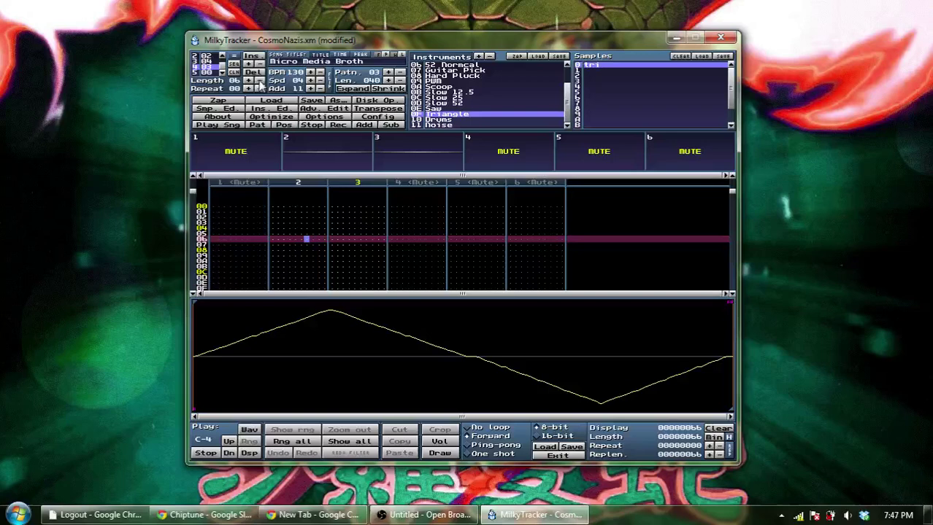
{"action": "left_click", "coordinate": [257, 81]}
{"action": "left_click", "coordinate": [248, 81]}
{"action": "left_click", "coordinate": [257, 81]}
{"action": "left_click", "coordinate": [248, 81]}
{"action": "left_click", "coordinate": [258, 81]}
{"action": "left_click", "coordinate": [248, 81]}
{"action": "left_click", "coordinate": [257, 81]}
{"action": "left_click", "coordinate": [249, 81]}
{"action": "left_click", "coordinate": [257, 81]}
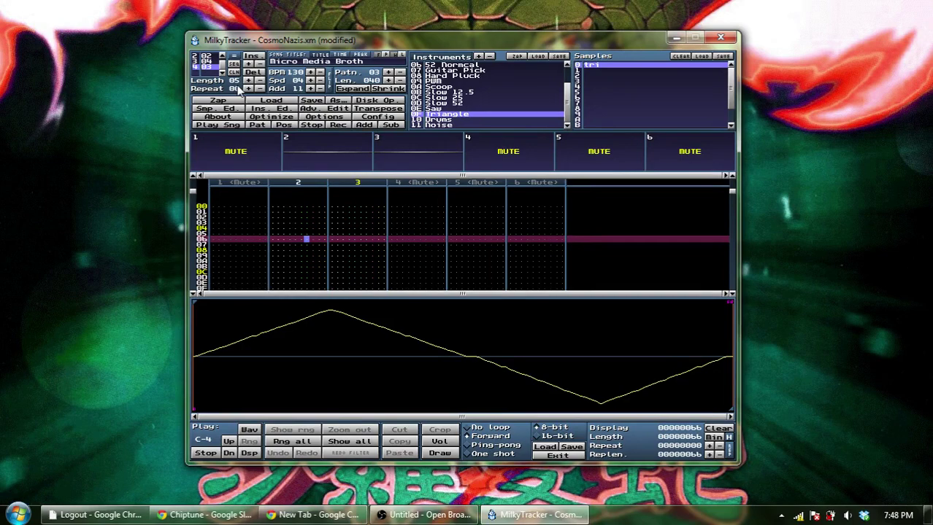
{"action": "key", "text": "Down"}
{"action": "key", "text": "Down"}
{"action": "key", "text": "Down"}
{"action": "key", "text": "Down"}
{"action": "key", "text": "Down"}
{"action": "key", "text": "Down"}
{"action": "key", "text": "Down"}
{"action": "key", "text": "Down"}
{"action": "key", "text": "Down"}
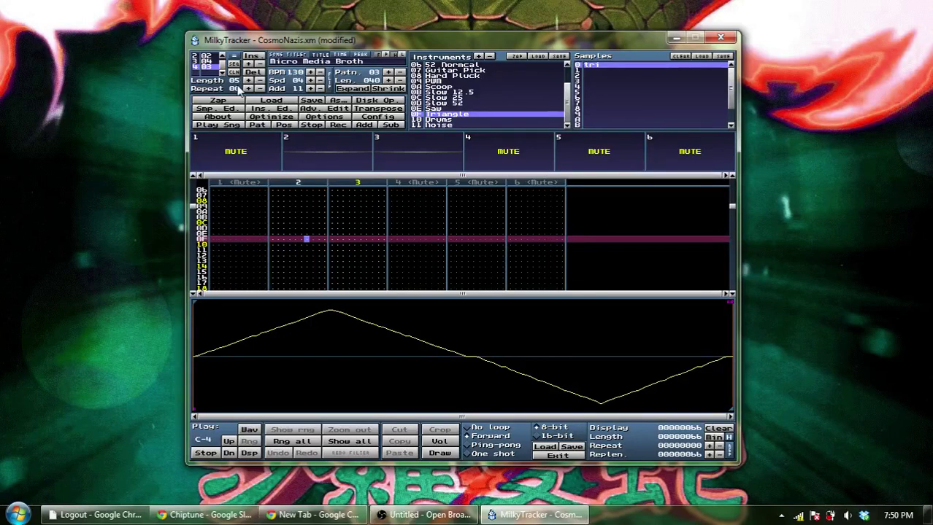
{"action": "key", "text": "Up"}
{"action": "key", "text": "Up"}
{"action": "key", "text": "Up"}
{"action": "key", "text": "Up"}
{"action": "key", "text": "Up"}
{"action": "key", "text": "Up"}
{"action": "key", "text": "Up"}
{"action": "key", "text": "Up"}
{"action": "key", "text": "Up"}
{"action": "key", "text": "Up"}
{"action": "key", "text": "Up"}
{"action": "key", "text": "Up"}
{"action": "key", "text": "Up"}
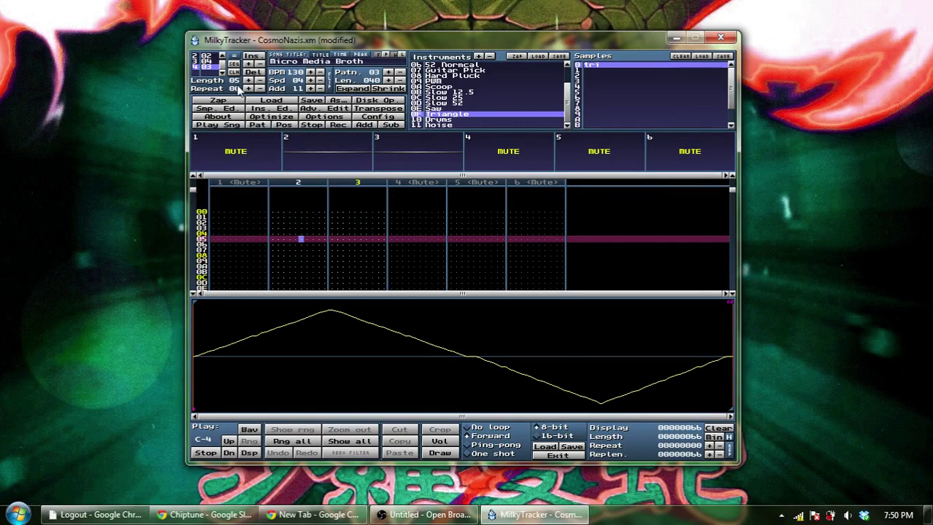
{"action": "key", "text": "Left"}
{"action": "key", "text": "Left"}
{"action": "key", "text": "Left"}
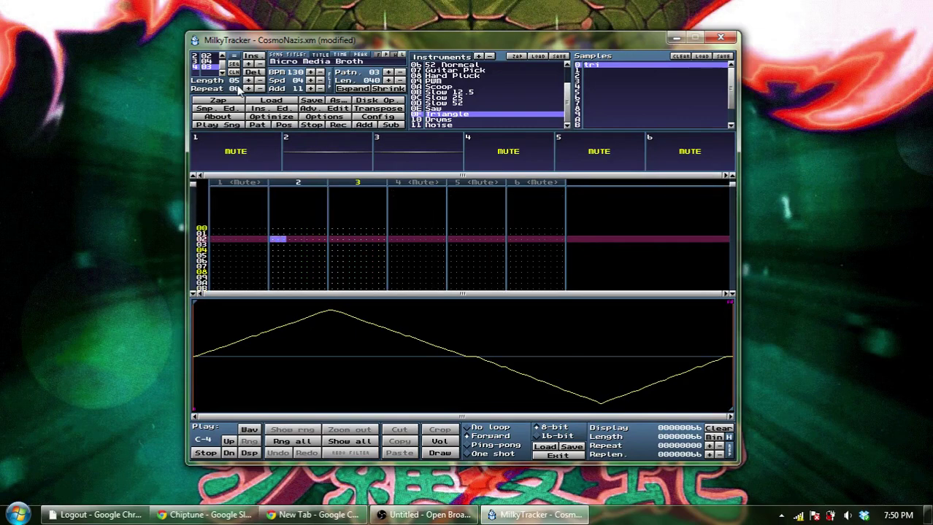
{"action": "key", "text": "Right"}
{"action": "key", "text": "Right"}
{"action": "key", "text": "Down"}
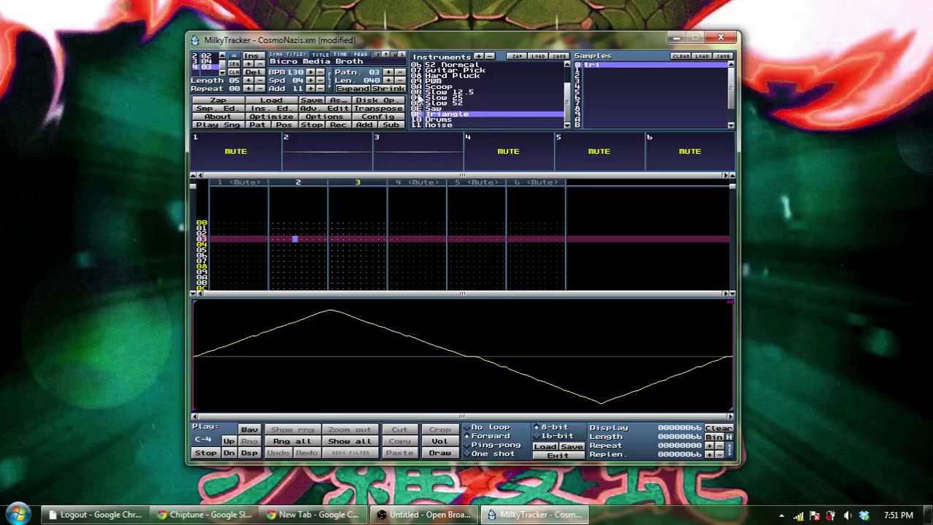
Close the sample editor to enlarge the pattern view, and reselect order position 4 with pattern 03
{"action": "left_click", "coordinate": [228, 110]}
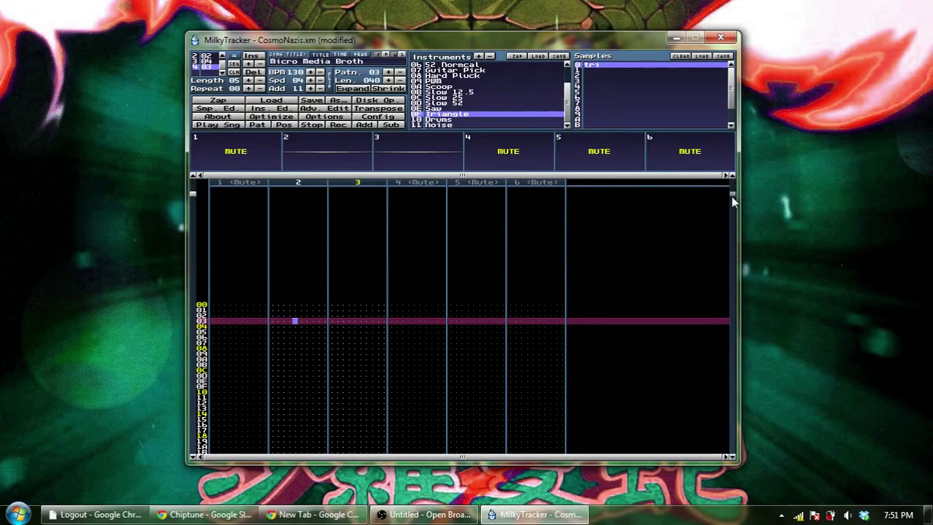
{"action": "left_click_drag", "start_coordinate": [732, 196], "coordinate": [734, 301]}
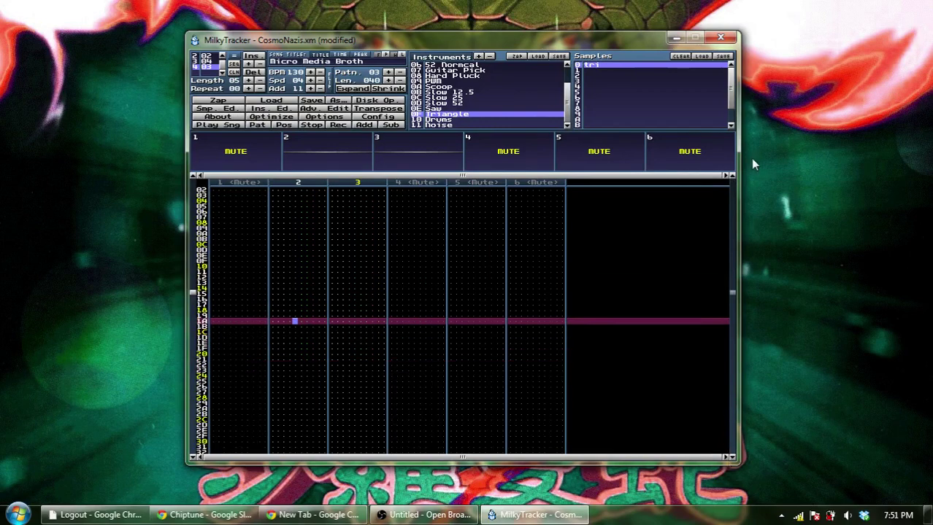
{"action": "left_click", "coordinate": [728, 199]}
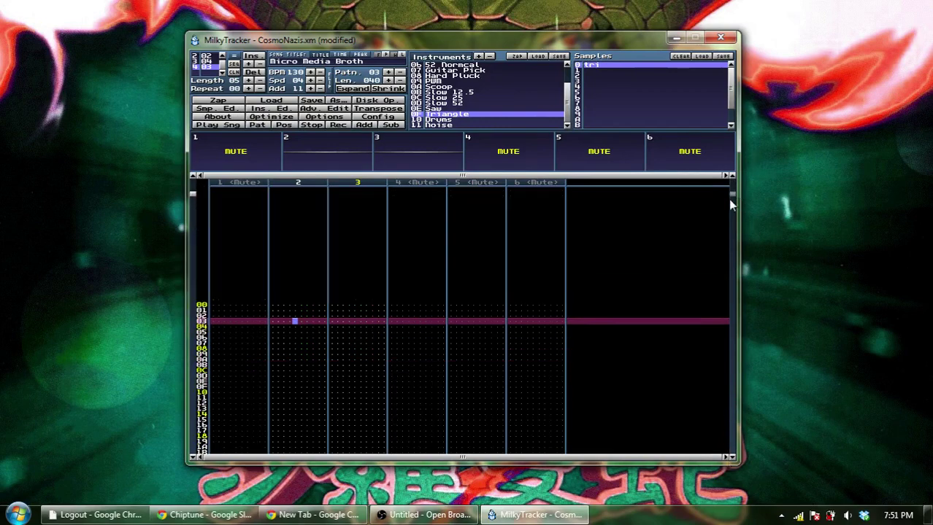
{"action": "left_click", "coordinate": [211, 61]}
{"action": "left_click", "coordinate": [211, 67]}
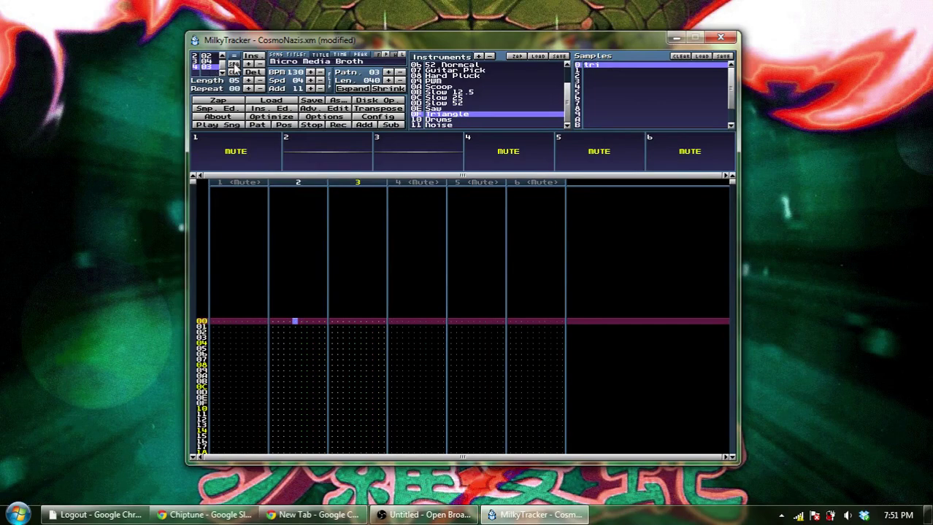
Add the new empty pattern 05 to the end of the order list and unmute all six channels
{"action": "left_click", "coordinate": [233, 64]}
{"action": "left_click", "coordinate": [243, 173]}
{"action": "left_click", "coordinate": [546, 164]}
{"action": "left_click", "coordinate": [638, 148]}
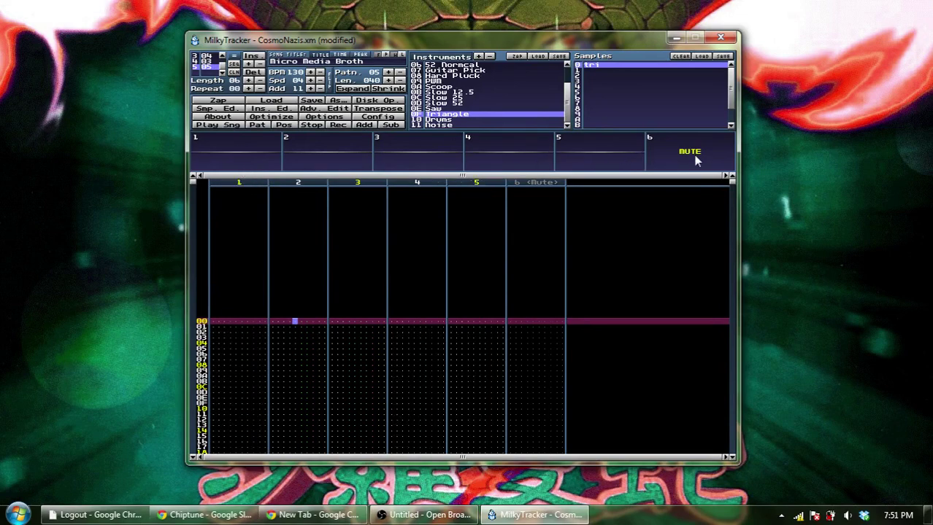
{"action": "left_click", "coordinate": [697, 157]}
Lengthen pattern 05 to 052 rows
{"action": "left_click_drag", "start_coordinate": [730, 184], "coordinate": [729, 394]}
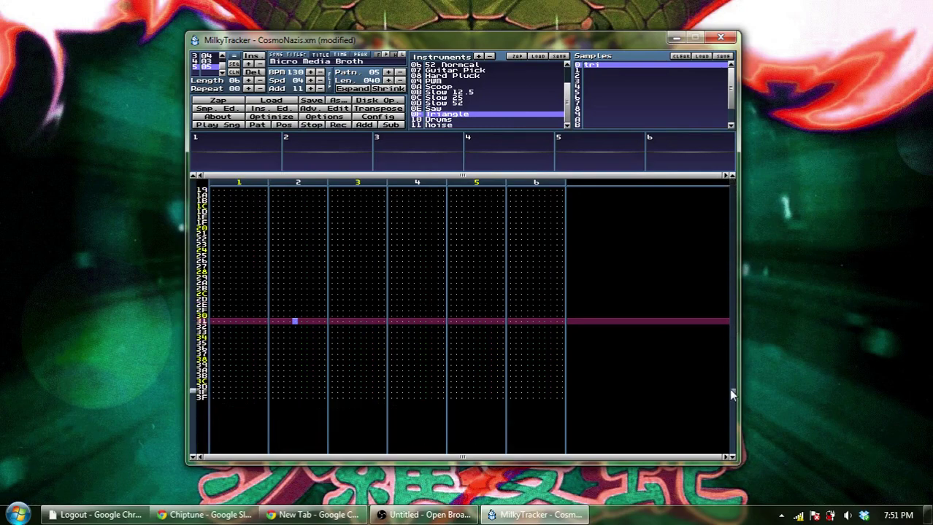
{"action": "left_click", "coordinate": [388, 80]}
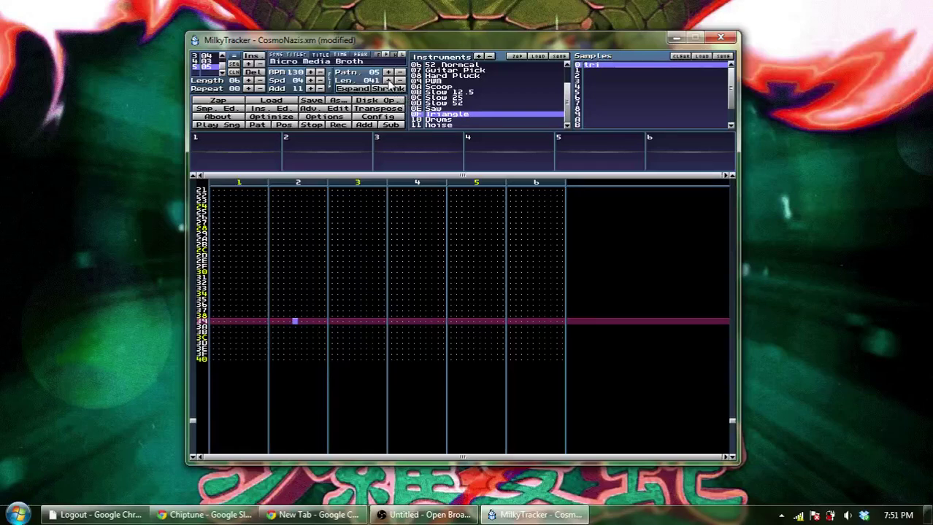
{"action": "left_click", "coordinate": [388, 80]}
{"action": "left_click", "coordinate": [388, 80]}
{"action": "left_click", "coordinate": [388, 80]}
{"action": "left_click", "coordinate": [388, 80]}
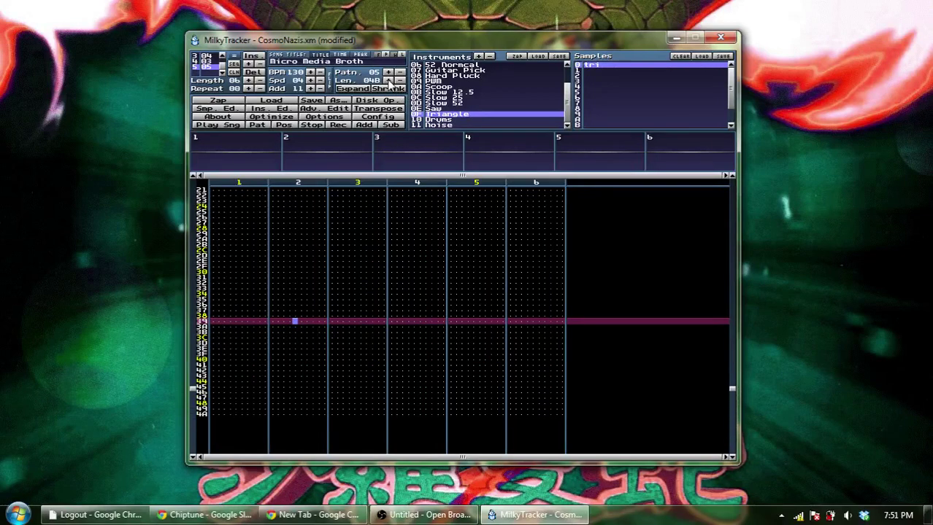
{"action": "left_click", "coordinate": [388, 80]}
{"action": "left_click", "coordinate": [388, 81]}
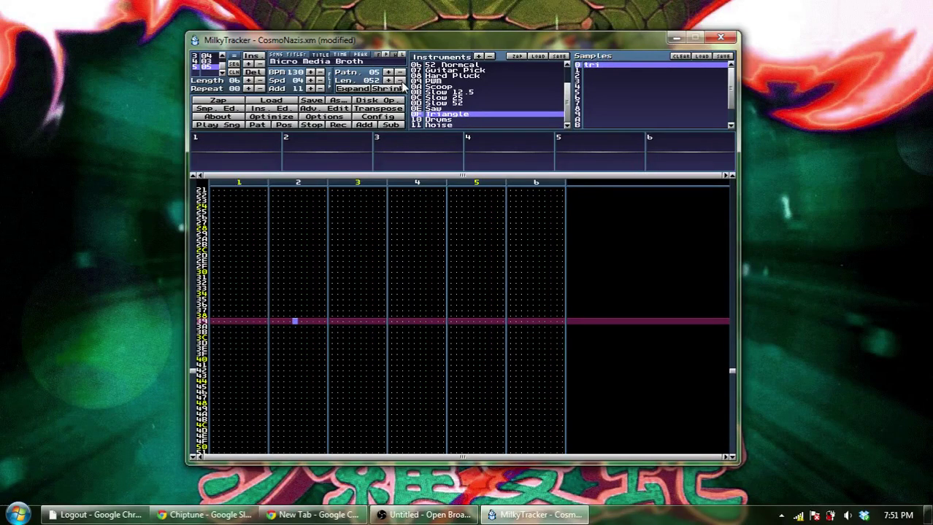
Reduce the length of pattern 05 to 040 rows
{"action": "left_click", "coordinate": [400, 81]}
{"action": "left_click", "coordinate": [400, 80]}
{"action": "left_click", "coordinate": [400, 80]}
{"action": "left_click", "coordinate": [400, 80]}
{"action": "left_click", "coordinate": [400, 81]}
{"action": "left_click", "coordinate": [400, 80]}
{"action": "left_click", "coordinate": [399, 80]}
{"action": "double_click", "coordinate": [400, 80]}
{"action": "double_click", "coordinate": [400, 80]}
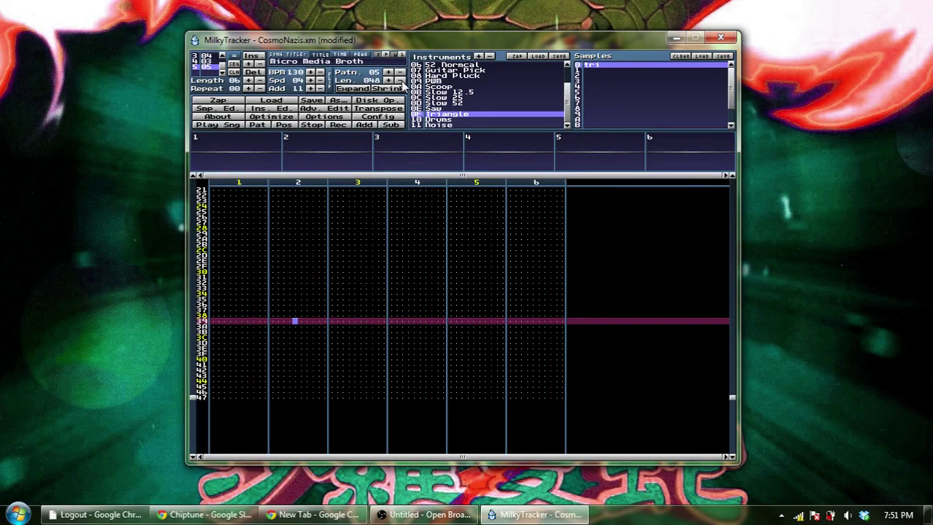
{"action": "double_click", "coordinate": [400, 80]}
{"action": "left_click", "coordinate": [400, 80]}
{"action": "double_click", "coordinate": [400, 80]}
{"action": "double_click", "coordinate": [400, 80]}
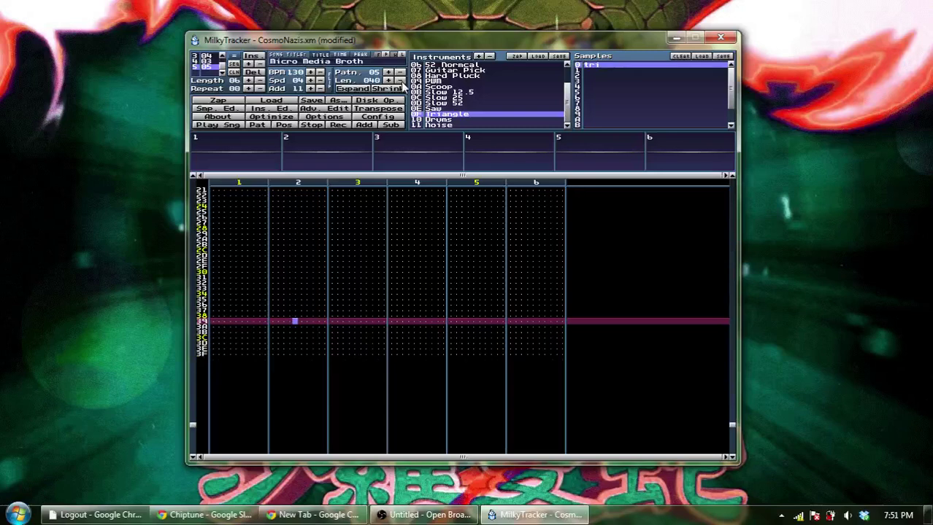
Place the edit cursor in channel 1's note column near the start of the pattern
{"action": "key", "text": "Down"}
{"action": "key", "text": "Up"}
{"action": "key", "text": "Left"}
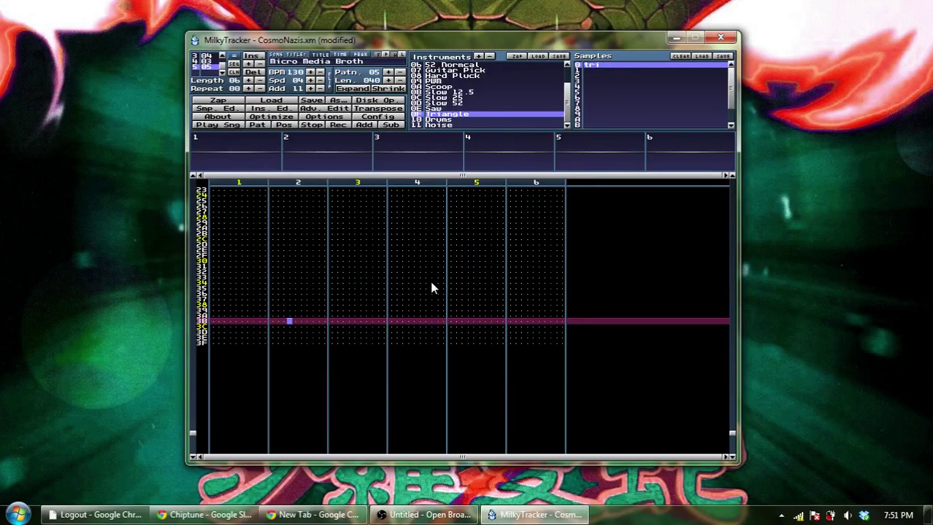
{"action": "key", "text": "Left"}
{"action": "key", "text": "Left"}
{"action": "key", "text": "Left"}
{"action": "key", "text": "Left"}
{"action": "key", "text": "Down"}
{"action": "key", "text": "Left"}
{"action": "key", "text": "Down"}
{"action": "key", "text": "Down"}
{"action": "key", "text": "Down"}
{"action": "key", "text": "Down"}
{"action": "key", "text": "Down"}
{"action": "key", "text": "Down"}
{"action": "key", "text": "Down"}
{"action": "key", "text": "Down"}
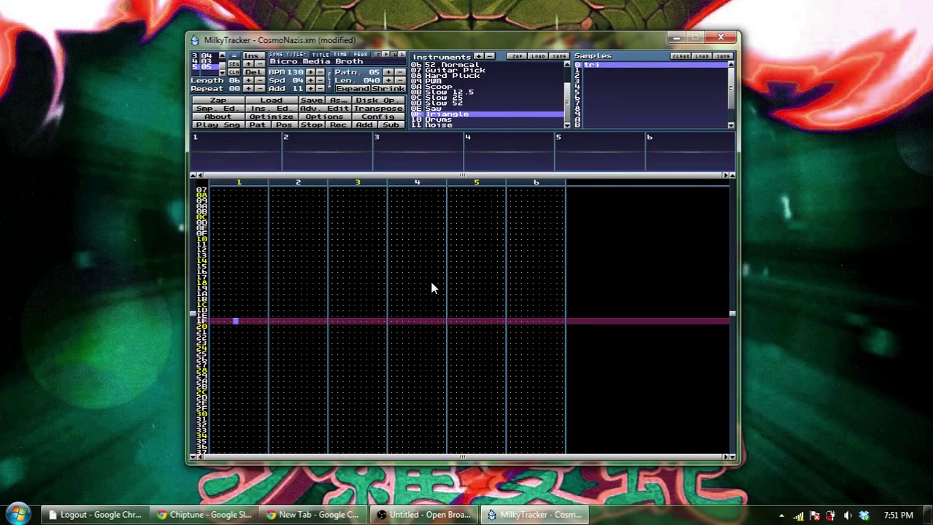
{"action": "key", "text": "Up"}
{"action": "key", "text": "Left"}
{"action": "key", "text": "Up"}
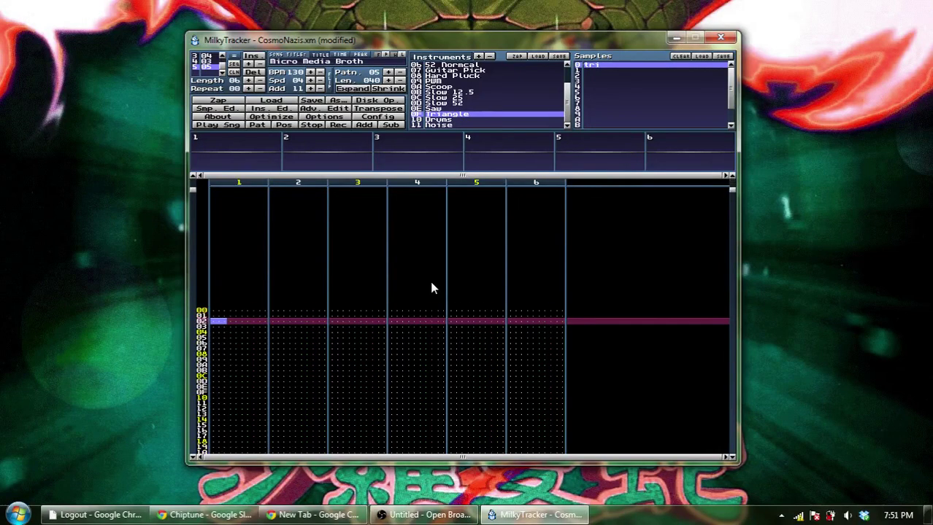
{"action": "key", "text": "Down"}
{"action": "key", "text": "Down"}
{"action": "key", "text": "Down"}
{"action": "key", "text": "Down"}
{"action": "key", "text": "Down"}
{"action": "key", "text": "Down"}
{"action": "key", "text": "Down"}
{"action": "key", "text": "Down"}
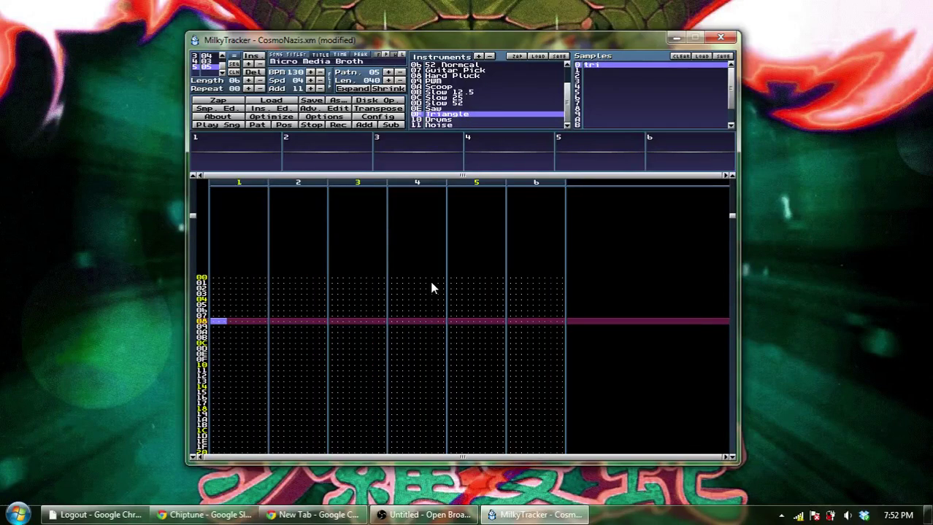
{"action": "key", "text": "Up"}
{"action": "key", "text": "Up"}
{"action": "key", "text": "Up"}
{"action": "key", "text": "Up"}
{"action": "key", "text": "Up"}
{"action": "key", "text": "Up"}
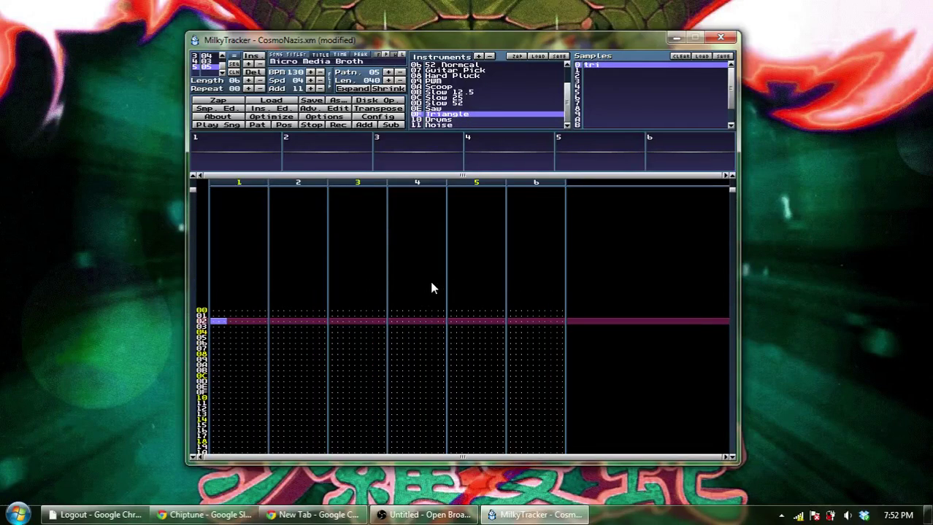
Prepare to record the Drums instrument in channel 1 from row 00, with the Add step set to 04
{"action": "left_click", "coordinate": [467, 119]}
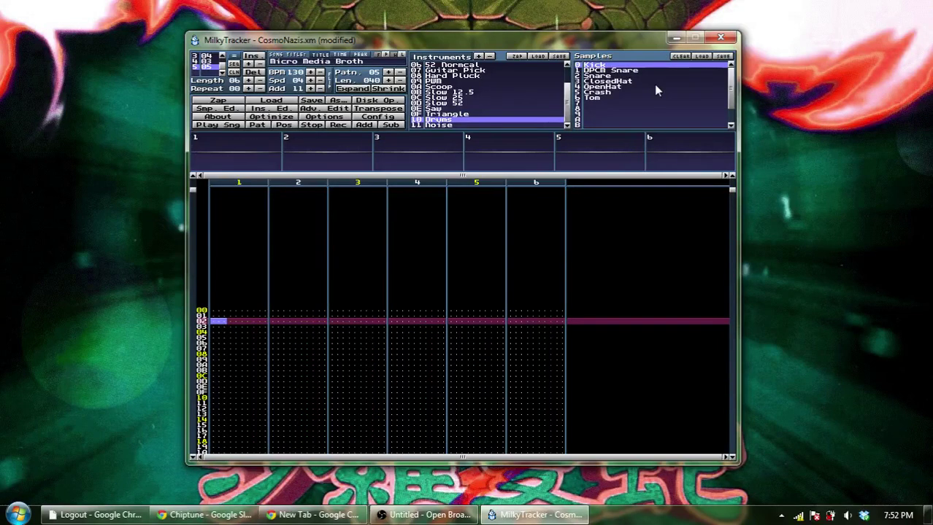
{"action": "key", "text": "Up"}
{"action": "key", "text": "Up"}
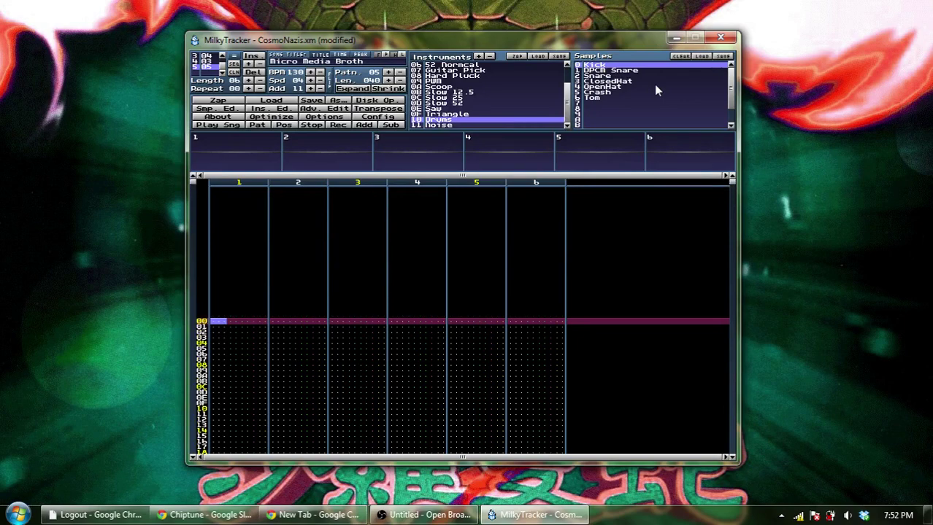
{"action": "key", "text": "space"}
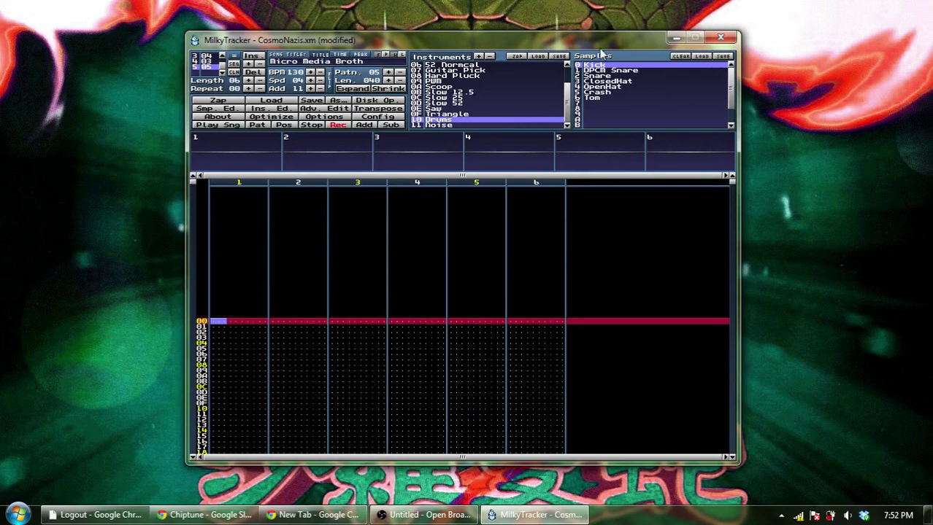
{"action": "left_click", "coordinate": [320, 88]}
{"action": "left_click", "coordinate": [319, 89]}
{"action": "left_click", "coordinate": [319, 88]}
{"action": "left_click", "coordinate": [320, 89]}
Enter C-4 kick notes on every fourth row of channel 1 throughout the pattern and play it back
{"action": "key", "text": "z"}
{"action": "key", "text": "z"}
{"action": "key", "text": "z"}
{"action": "key", "text": "z"}
{"action": "key", "text": "z"}
{"action": "key", "text": "z"}
{"action": "key", "text": "z"}
{"action": "key", "text": "z"}
{"action": "key", "text": "Up"}
{"action": "key", "text": "Up"}
{"action": "key", "text": "Up"}
{"action": "key", "text": "Up"}
{"action": "key", "text": "Up"}
{"action": "key", "text": "Up"}
{"action": "key", "text": "Up"}
{"action": "key", "text": "Up"}
{"action": "key", "text": "Up"}
{"action": "key", "text": "Up"}
{"action": "key", "text": "Up"}
{"action": "key", "text": "Up"}
{"action": "key", "text": "Up"}
{"action": "key", "text": "Up"}
{"action": "key", "text": "Up"}
{"action": "key", "text": "Up"}
{"action": "key", "text": "Up"}
{"action": "key", "text": "Up"}
{"action": "key", "text": "Up"}
{"action": "key", "text": "Up"}
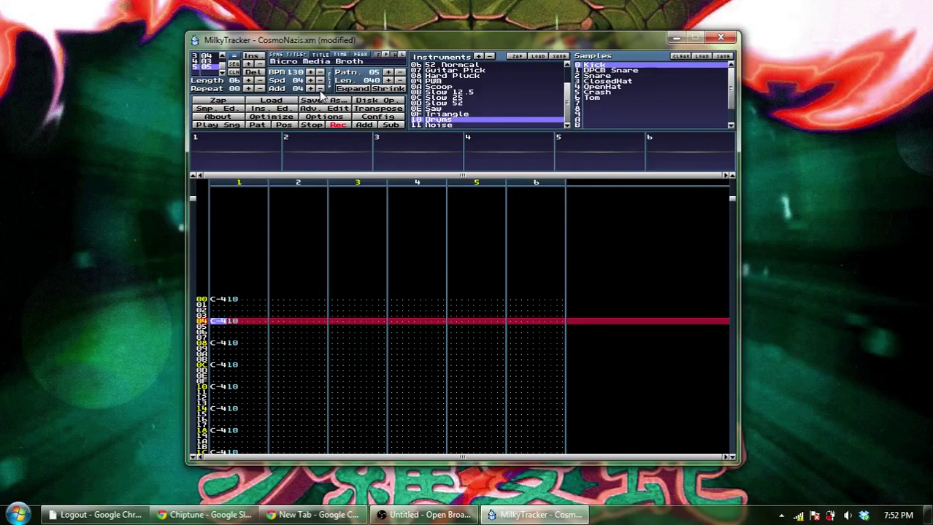
{"action": "key", "text": "shift+Return"}
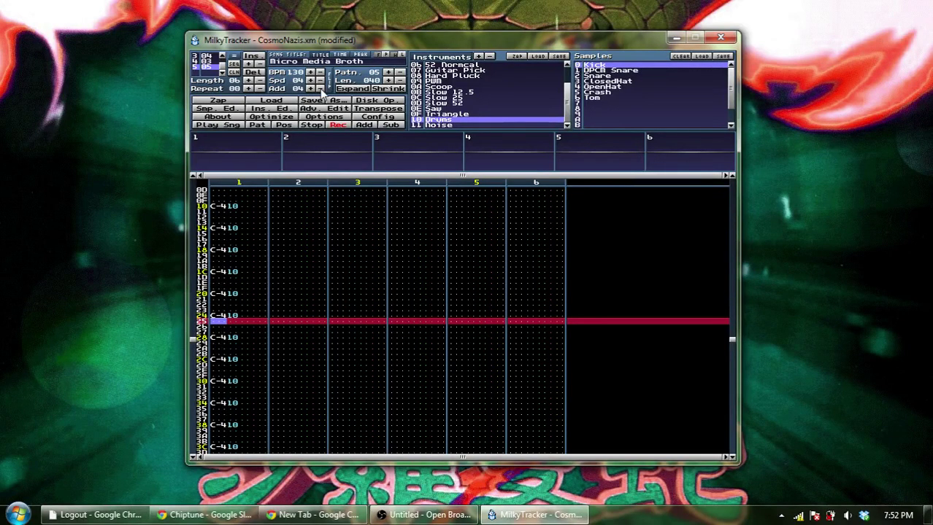
Set the Add step to 01 and enter a C-4 kick note on row 00 of channel 2
{"action": "key", "text": "Left"}
{"action": "key", "text": "Up"}
{"action": "key", "text": "Right"}
{"action": "key", "text": "Right"}
{"action": "key", "text": "Right"}
{"action": "key", "text": "Right"}
{"action": "key", "text": "Right"}
{"action": "key", "text": "Right"}
{"action": "key", "text": "Right"}
{"action": "key", "text": "Right"}
{"action": "key", "text": "Right"}
{"action": "key", "text": "Right"}
{"action": "key", "text": "Up"}
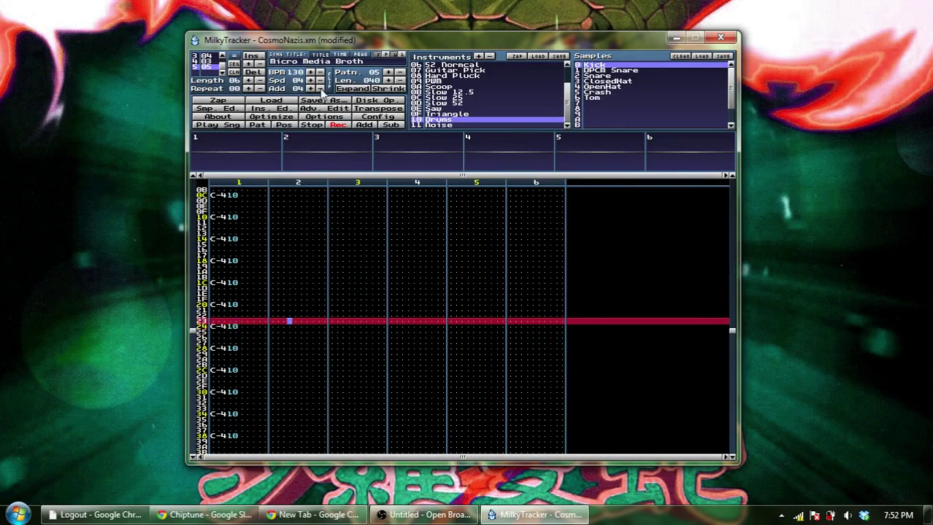
{"action": "key", "text": "Up"}
{"action": "key", "text": "Up"}
{"action": "key", "text": "Up"}
{"action": "key", "text": "Up"}
{"action": "key", "text": "Up"}
{"action": "key", "text": "Up"}
{"action": "key", "text": "Up"}
{"action": "key", "text": "Up"}
{"action": "key", "text": "Up"}
{"action": "key", "text": "Up"}
{"action": "key", "text": "Up"}
{"action": "key", "text": "Up"}
{"action": "key", "text": "Up"}
{"action": "key", "text": "Up"}
{"action": "key", "text": "Up"}
{"action": "key", "text": "Up"}
{"action": "key", "text": "Up"}
{"action": "key", "text": "Up"}
{"action": "key", "text": "Up"}
{"action": "key", "text": "Up"}
{"action": "key", "text": "Up"}
{"action": "key", "text": "Up"}
{"action": "key", "text": "Up"}
{"action": "key", "text": "Up"}
{"action": "key", "text": "Up"}
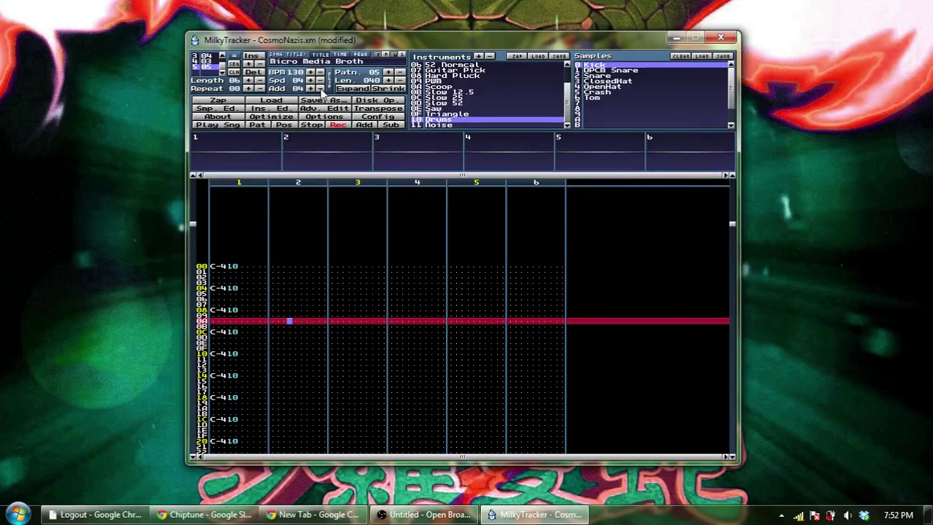
{"action": "key", "text": "Left"}
{"action": "key", "text": "Up"}
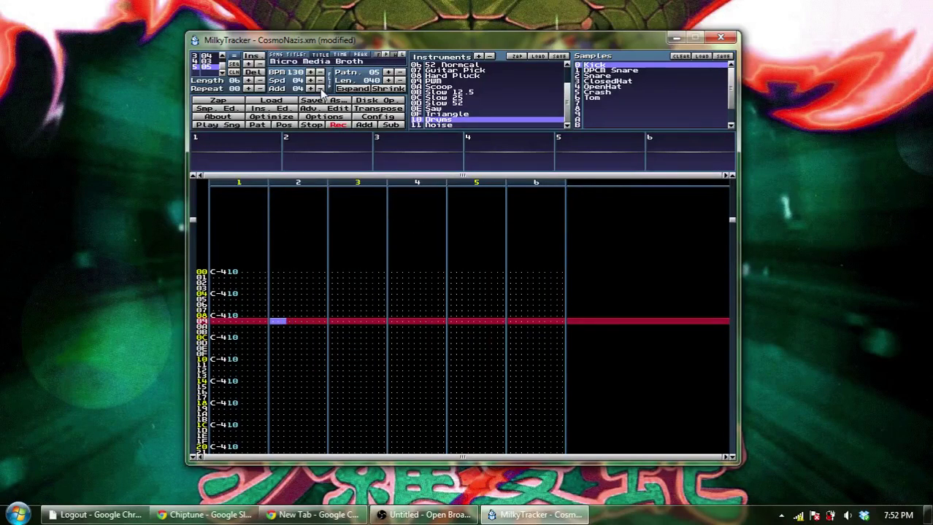
{"action": "key", "text": "Up"}
{"action": "key", "text": "Up"}
{"action": "key", "text": "Up"}
{"action": "key", "text": "Up"}
{"action": "key", "text": "Up"}
{"action": "key", "text": "Up"}
{"action": "key", "text": "Up"}
{"action": "key", "text": "Up"}
{"action": "key", "text": "Up"}
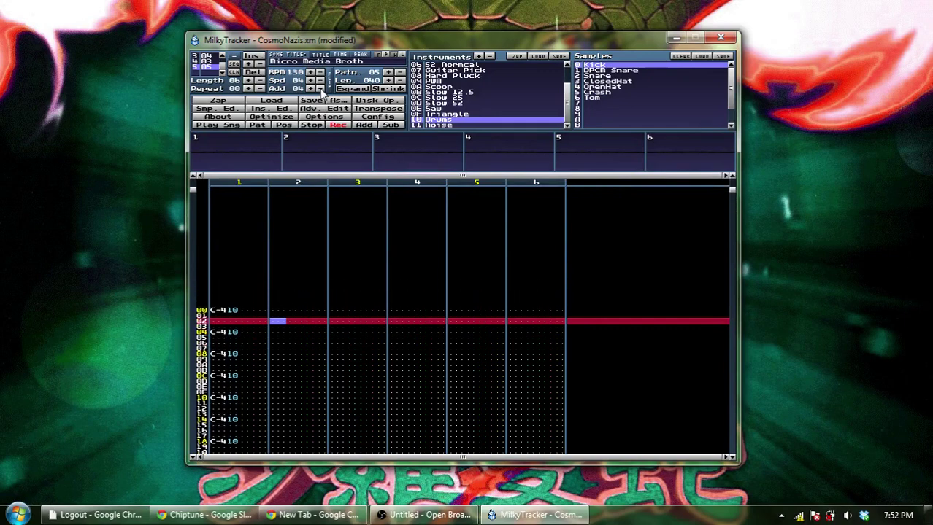
{"action": "left_click", "coordinate": [320, 89]}
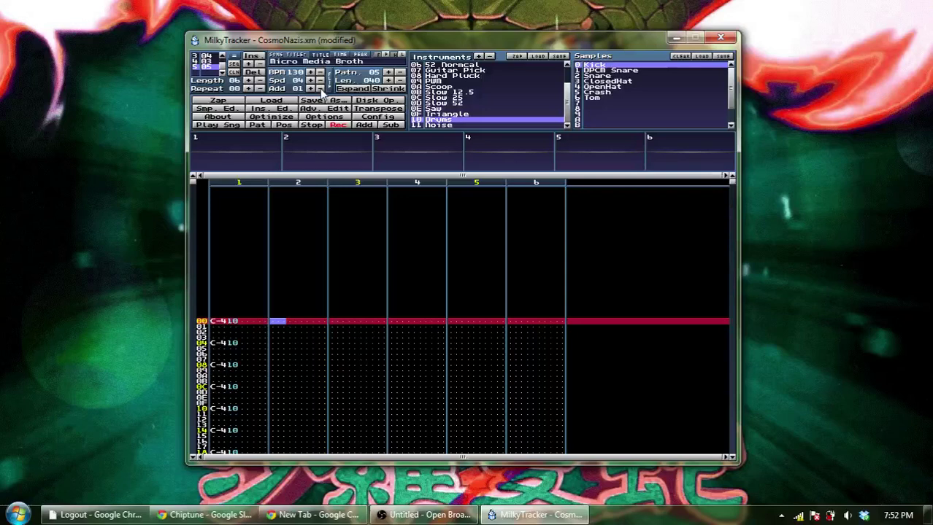
{"action": "key", "text": "z"}
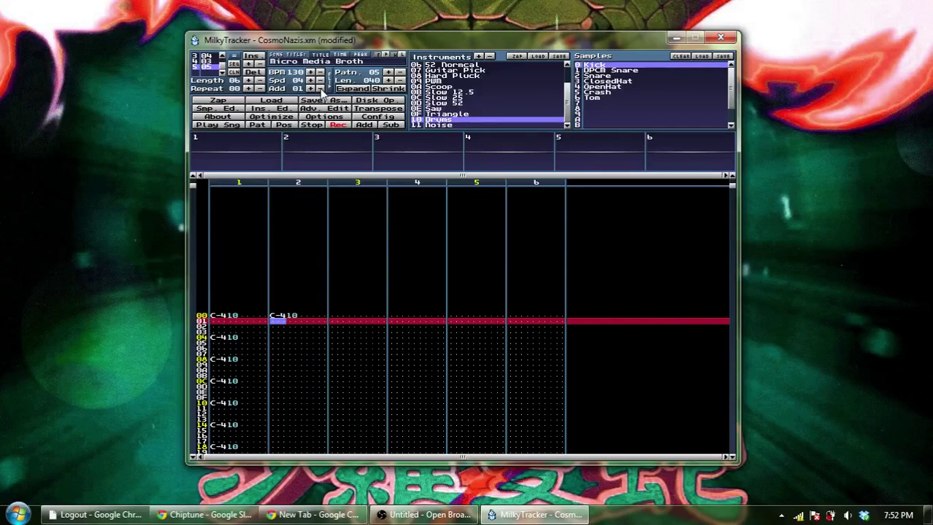
Enter C-4 kick notes on every third row of channel 2, from row 03 through row 18
{"action": "key", "text": "Down"}
{"action": "key", "text": "Down"}
{"action": "key", "text": "z"}
{"action": "key", "text": "Down"}
{"action": "key", "text": "Down"}
{"action": "key", "text": "z"}
{"action": "key", "text": "Down"}
{"action": "key", "text": "Down"}
{"action": "key", "text": "z"}
{"action": "key", "text": "Down"}
{"action": "key", "text": "Down"}
{"action": "key", "text": "z"}
{"action": "key", "text": "Down"}
{"action": "key", "text": "Down"}
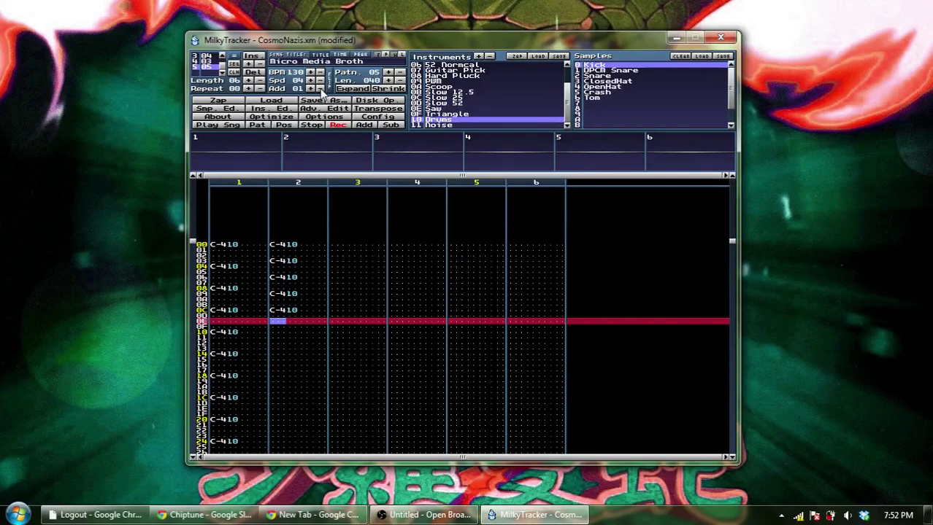
{"action": "key", "text": "z"}
{"action": "key", "text": "Down"}
{"action": "key", "text": "Down"}
{"action": "key", "text": "z"}
{"action": "key", "text": "Down"}
{"action": "key", "text": "Down"}
{"action": "key", "text": "z"}
Delete all the kick notes from channel 2 and return the edit cursor to row 00
{"action": "key", "text": "Up"}
{"action": "key", "text": "Up"}
{"action": "key", "text": "Up"}
{"action": "key", "text": "Up"}
{"action": "key", "text": "Up"}
{"action": "key", "text": "Up"}
{"action": "key", "text": "Up"}
{"action": "key", "text": "Up"}
{"action": "key", "text": "Up"}
{"action": "key", "text": "Up"}
{"action": "key", "text": "Up"}
{"action": "key", "text": "Up"}
{"action": "key", "text": "Up"}
{"action": "key", "text": "Up"}
{"action": "key", "text": "Up"}
{"action": "key", "text": "Up"}
{"action": "key", "text": "Up"}
{"action": "key", "text": "Up"}
{"action": "key", "text": "Up"}
{"action": "key", "text": "Up"}
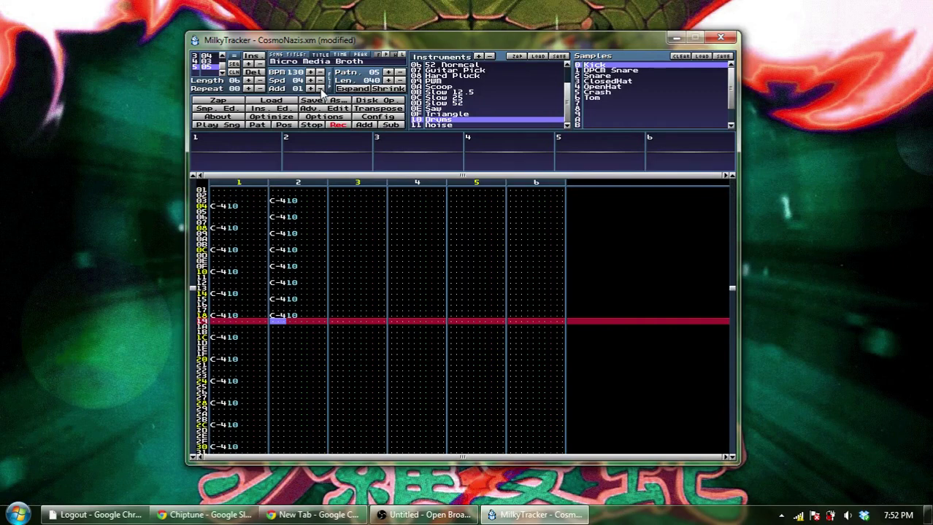
{"action": "key", "text": "Delete"}
{"action": "key", "text": "Delete"}
{"action": "key", "text": "Delete"}
{"action": "key", "text": "Delete"}
{"action": "key", "text": "Delete"}
{"action": "key", "text": "Delete"}
{"action": "key", "text": "Delete"}
{"action": "key", "text": "Delete"}
{"action": "key", "text": "Delete"}
{"action": "key", "text": "Delete"}
{"action": "key", "text": "Delete"}
{"action": "key", "text": "Delete"}
{"action": "key", "text": "Delete"}
{"action": "key", "text": "Delete"}
{"action": "key", "text": "Delete"}
{"action": "key", "text": "Delete"}
{"action": "key", "text": "Delete"}
{"action": "key", "text": "Delete"}
{"action": "key", "text": "Delete"}
{"action": "key", "text": "Delete"}
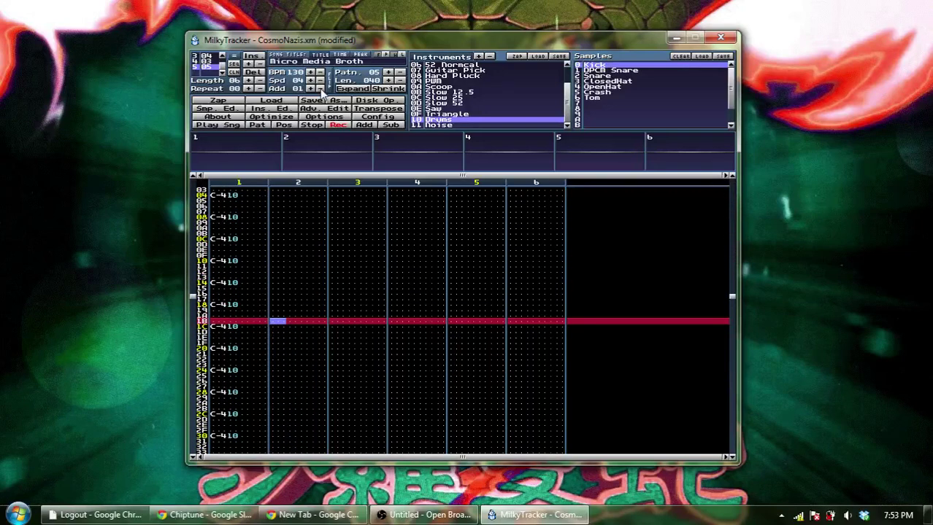
{"action": "key", "text": "Up"}
{"action": "key", "text": "Up"}
{"action": "key", "text": "Up"}
{"action": "key", "text": "Up"}
{"action": "key", "text": "Up"}
{"action": "key", "text": "Up"}
{"action": "key", "text": "Up"}
{"action": "key", "text": "Up"}
{"action": "key", "text": "Up"}
{"action": "key", "text": "Up"}
{"action": "key", "text": "Up"}
{"action": "key", "text": "Up"}
{"action": "key", "text": "Up"}
{"action": "key", "text": "Up"}
{"action": "key", "text": "Up"}
{"action": "key", "text": "Up"}
{"action": "key", "text": "Up"}
{"action": "key", "text": "Up"}
{"action": "key", "text": "Up"}
{"action": "key", "text": "Up"}
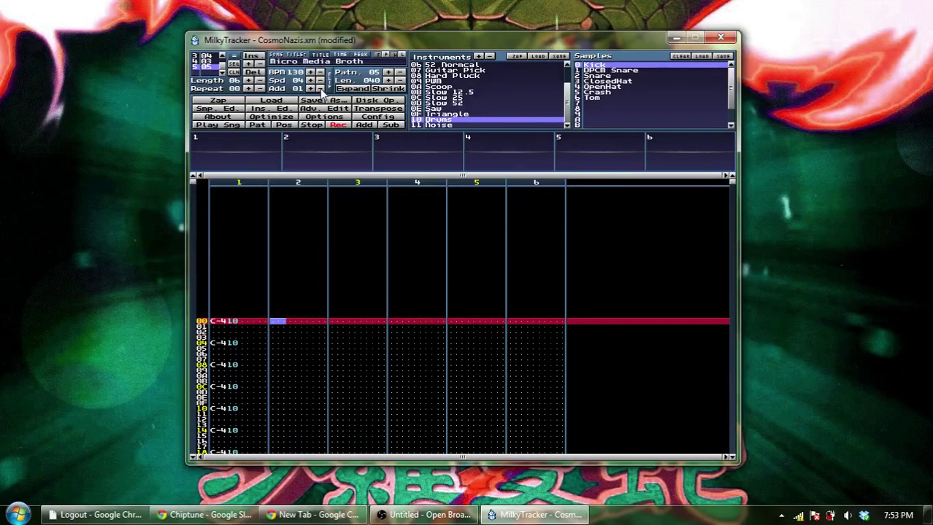
{"action": "key", "text": "Down"}
{"action": "key", "text": "Down"}
{"action": "key", "text": "Down"}
{"action": "key", "text": "Down"}
{"action": "key", "text": "Down"}
{"action": "key", "text": "Down"}
{"action": "key", "text": "Down"}
{"action": "key", "text": "Down"}
{"action": "key", "text": "Down"}
{"action": "key", "text": "Down"}
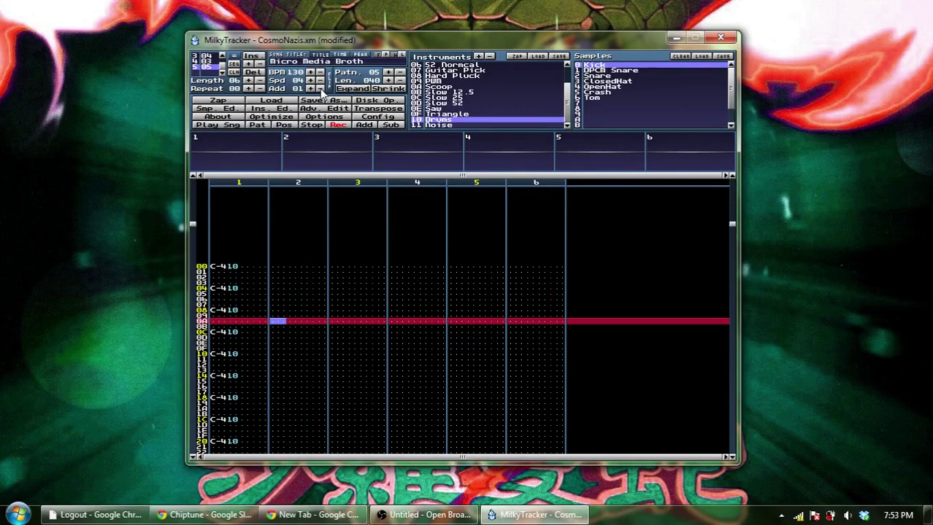
{"action": "key", "text": "Up"}
{"action": "key", "text": "Up"}
{"action": "key", "text": "Up"}
{"action": "key", "text": "Up"}
{"action": "key", "text": "Up"}
{"action": "key", "text": "Up"}
{"action": "key", "text": "Up"}
{"action": "key", "text": "Up"}
{"action": "key", "text": "Up"}
{"action": "key", "text": "Up"}
Set the Add step to 02 and record F#4 Drums notes on every second row of channel 2 throughout the pattern
{"action": "key", "text": "space"}
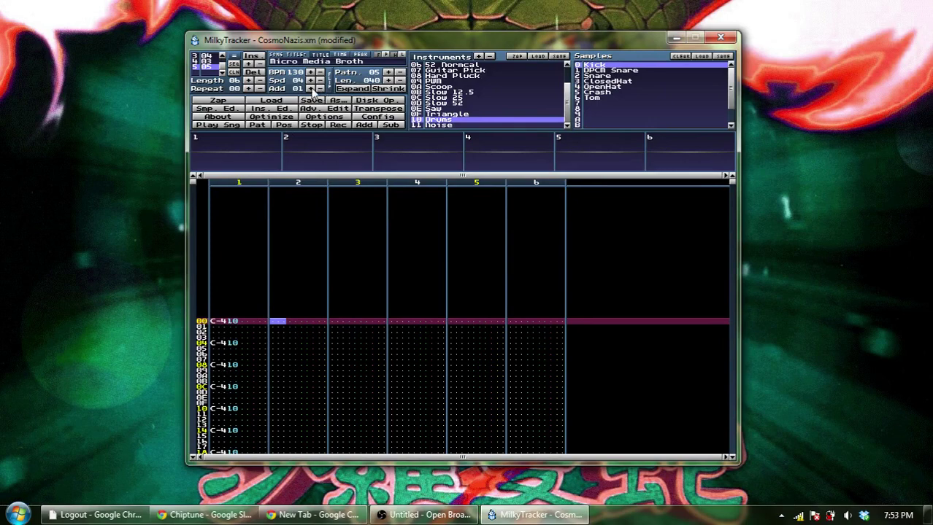
{"action": "left_click", "coordinate": [311, 88]}
{"action": "key", "text": "space"}
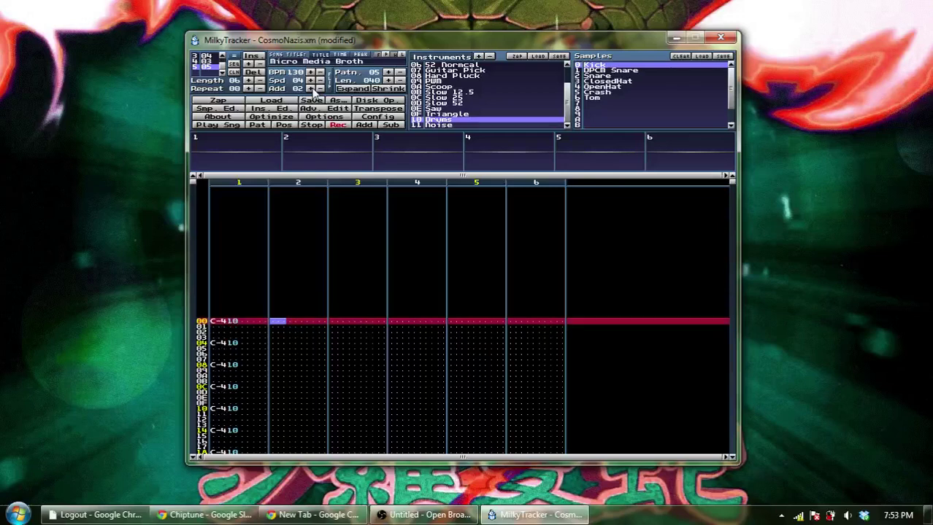
{"action": "key", "text": "g"}
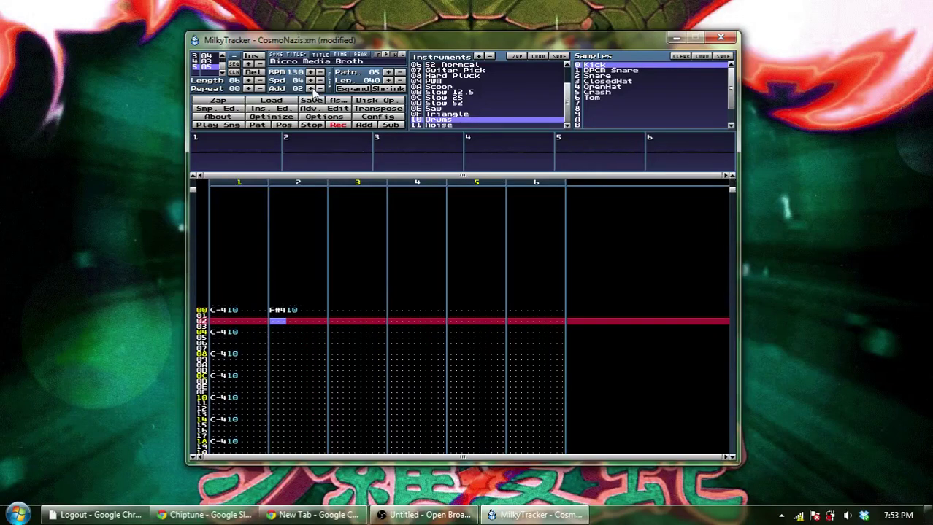
{"action": "key", "text": "g"}
{"action": "key", "text": "g"}
{"action": "key", "text": "g"}
{"action": "key", "text": "g"}
{"action": "key", "text": "g"}
{"action": "key", "text": "g"}
{"action": "key", "text": "g"}
{"action": "key", "text": "g"}
{"action": "key", "text": "g"}
{"action": "key", "text": "g"}
{"action": "key", "text": "g"}
{"action": "key", "text": "g"}
{"action": "key", "text": "g"}
{"action": "key", "text": "g"}
{"action": "key", "text": "g"}
{"action": "key", "text": "g"}
{"action": "key", "text": "g"}
{"action": "key", "text": "g"}
{"action": "key", "text": "g"}
{"action": "key", "text": "g"}
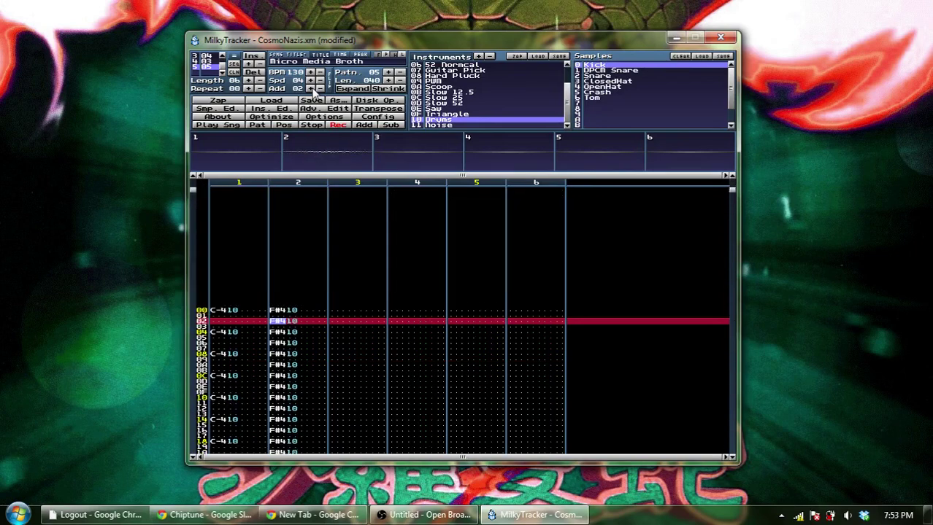
{"action": "key", "text": "g"}
{"action": "key", "text": "g"}
{"action": "key", "text": "g"}
{"action": "key", "text": "g"}
{"action": "key", "text": "g"}
{"action": "key", "text": "g"}
{"action": "key", "text": "g"}
{"action": "key", "text": "g"}
{"action": "key", "text": "g"}
{"action": "key", "text": "g"}
{"action": "key", "text": "g"}
{"action": "key", "text": "g"}
{"action": "key", "text": "g"}
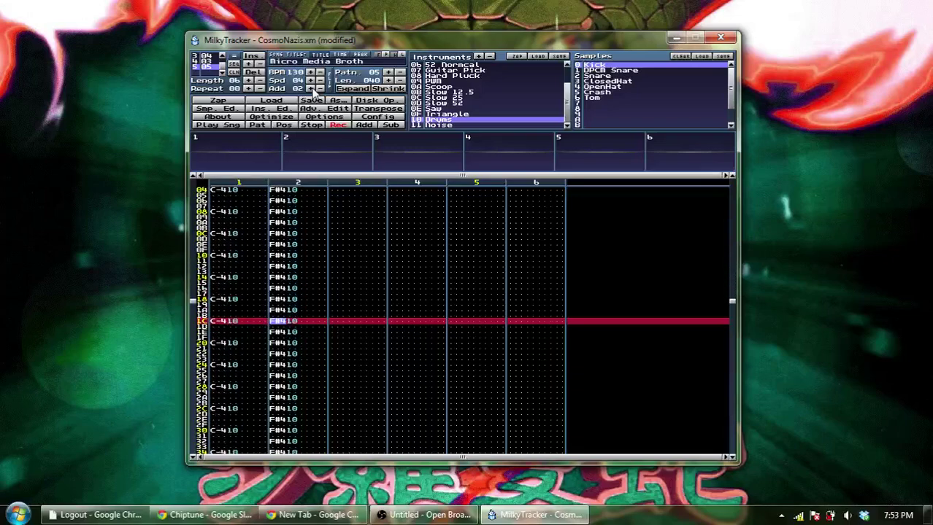
Return the edit cursor to row 00 of channel 2 and set the Add step to 01
{"action": "key", "text": "Up"}
{"action": "key", "text": "Up"}
{"action": "key", "text": "Up"}
{"action": "key", "text": "Up"}
{"action": "key", "text": "Up"}
{"action": "key", "text": "Up"}
{"action": "key", "text": "Up"}
{"action": "key", "text": "Up"}
{"action": "key", "text": "Up"}
{"action": "key", "text": "Up"}
{"action": "key", "text": "Up"}
{"action": "key", "text": "Up"}
{"action": "key", "text": "Up"}
{"action": "key", "text": "Up"}
{"action": "key", "text": "Up"}
{"action": "key", "text": "Up"}
{"action": "key", "text": "Up"}
{"action": "key", "text": "Up"}
{"action": "key", "text": "Up"}
{"action": "key", "text": "Up"}
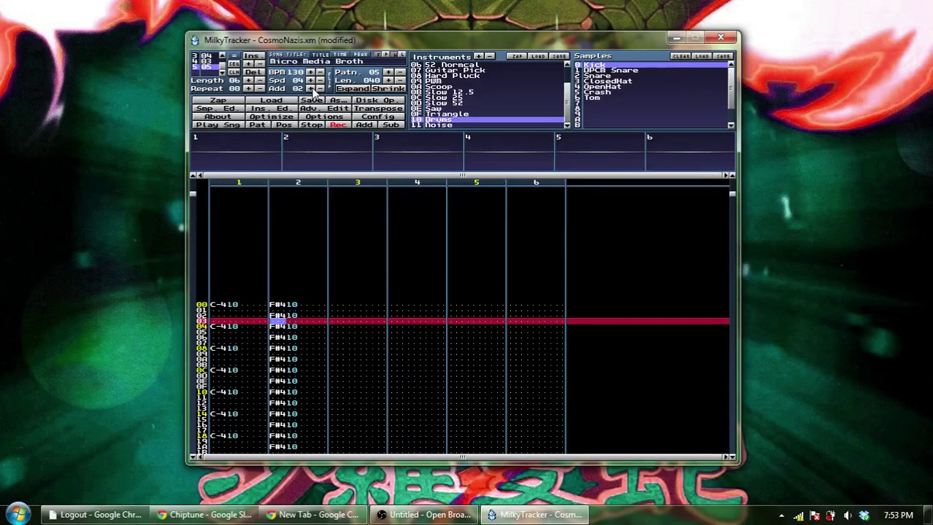
{"action": "left_click", "coordinate": [319, 88]}
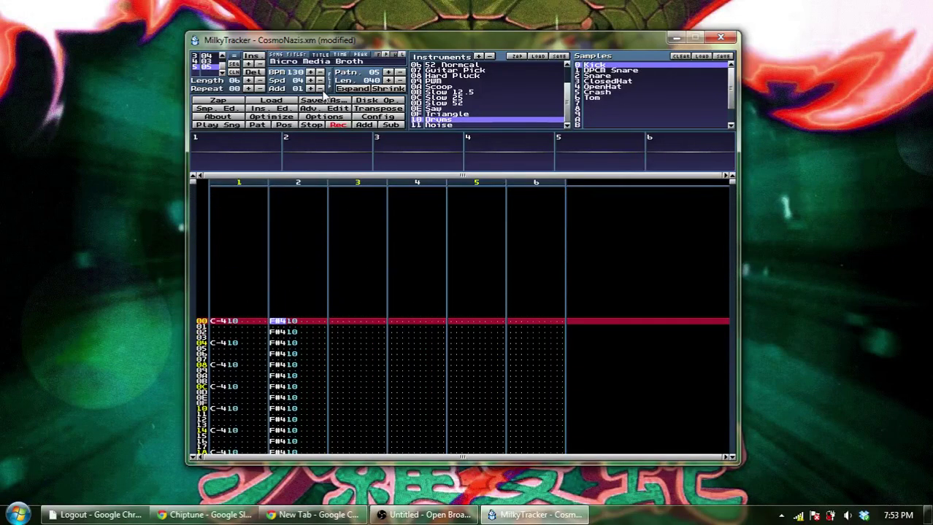
Delete all the F#4 notes from channel 2, including the one on row 00
{"action": "key", "text": "Delete"}
{"action": "key", "text": "Delete"}
{"action": "key", "text": "Delete"}
{"action": "key", "text": "Delete"}
{"action": "key", "text": "Delete"}
{"action": "key", "text": "Delete"}
{"action": "key", "text": "Delete"}
{"action": "key", "text": "Delete"}
{"action": "key", "text": "Delete"}
{"action": "key", "text": "Delete"}
{"action": "key", "text": "Delete"}
{"action": "key", "text": "Delete"}
{"action": "key", "text": "Delete"}
{"action": "key", "text": "Delete"}
{"action": "key", "text": "Delete"}
{"action": "key", "text": "Delete"}
{"action": "key", "text": "Delete"}
{"action": "key", "text": "Delete"}
{"action": "key", "text": "Delete"}
{"action": "key", "text": "Delete"}
{"action": "key", "text": "Delete"}
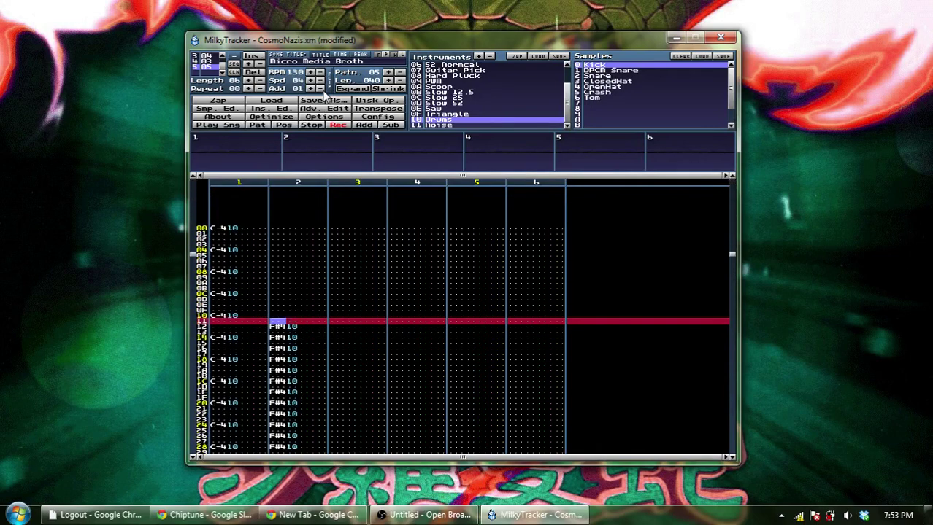
{"action": "key", "text": "Delete"}
{"action": "key", "text": "Delete"}
{"action": "key", "text": "Delete"}
{"action": "key", "text": "Delete"}
{"action": "key", "text": "Delete"}
{"action": "key", "text": "Delete"}
{"action": "key", "text": "Delete"}
{"action": "key", "text": "Delete"}
{"action": "key", "text": "Delete"}
{"action": "key", "text": "Delete"}
{"action": "key", "text": "Delete"}
{"action": "key", "text": "Delete"}
{"action": "key", "text": "Delete"}
{"action": "key", "text": "Delete"}
{"action": "key", "text": "Delete"}
{"action": "key", "text": "Delete"}
{"action": "key", "text": "Delete"}
{"action": "key", "text": "Delete"}
{"action": "key", "text": "Delete"}
{"action": "key", "text": "Delete"}
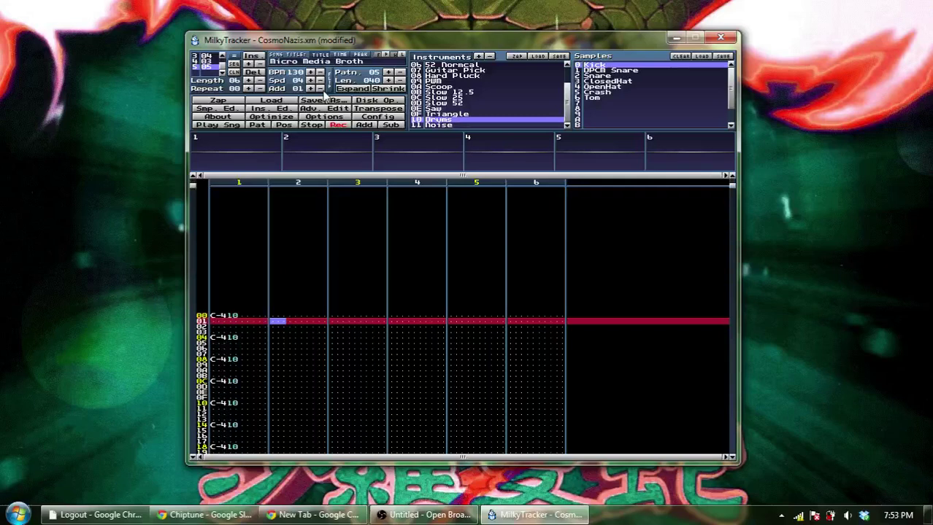
{"action": "key", "text": "Left"}
{"action": "key", "text": "Left"}
{"action": "key", "text": "Left"}
{"action": "key", "text": "Left"}
{"action": "key", "text": "Left"}
{"action": "key", "text": "Up"}
{"action": "key", "text": "Delete"}
Delete all the C-4 kick notes from channel 1, leaving the edit cursor on row 00
{"action": "key", "text": "Left"}
{"action": "key", "text": "Left"}
{"action": "key", "text": "Left"}
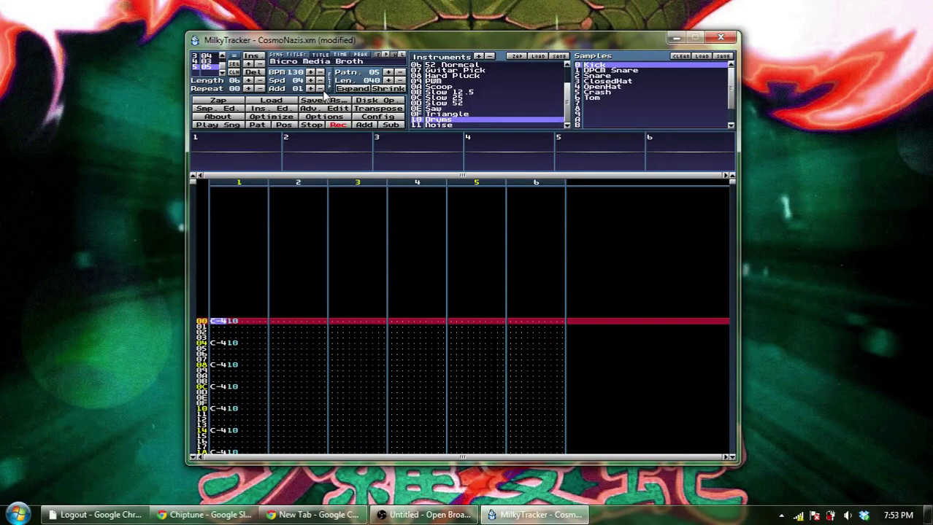
{"action": "key", "text": "Delete"}
{"action": "key", "text": "Delete"}
{"action": "key", "text": "Delete"}
{"action": "key", "text": "Delete"}
{"action": "key", "text": "Delete"}
{"action": "key", "text": "Delete"}
{"action": "key", "text": "Delete"}
{"action": "key", "text": "Delete"}
{"action": "key", "text": "Delete"}
{"action": "key", "text": "Delete"}
{"action": "key", "text": "Delete"}
{"action": "key", "text": "Delete"}
{"action": "key", "text": "Delete"}
{"action": "key", "text": "Delete"}
{"action": "key", "text": "Delete"}
{"action": "key", "text": "Delete"}
{"action": "key", "text": "Delete"}
{"action": "key", "text": "Delete"}
{"action": "key", "text": "Delete"}
{"action": "key", "text": "Delete"}
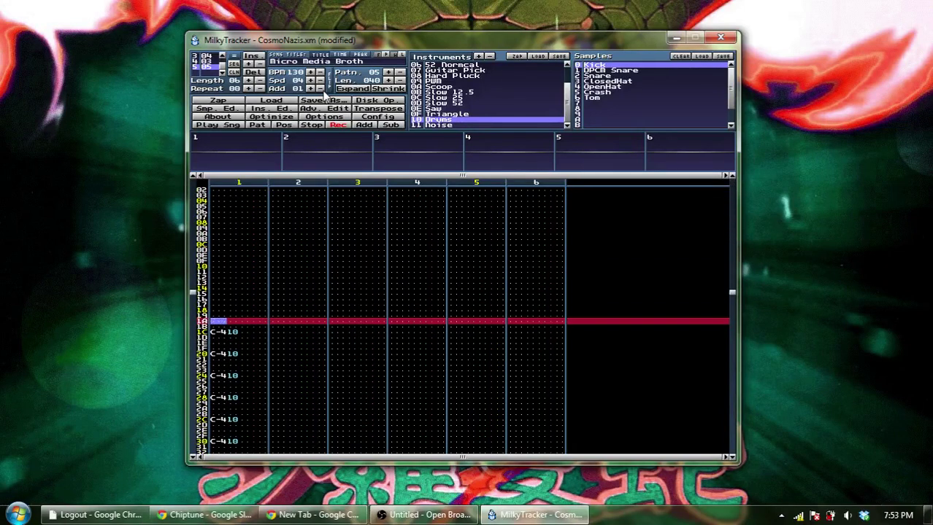
{"action": "key", "text": "Delete"}
{"action": "key", "text": "Delete"}
{"action": "key", "text": "Delete"}
{"action": "key", "text": "Delete"}
{"action": "key", "text": "Delete"}
{"action": "key", "text": "Delete"}
{"action": "key", "text": "Delete"}
{"action": "key", "text": "Delete"}
{"action": "key", "text": "Delete"}
{"action": "key", "text": "Delete"}
{"action": "key", "text": "Delete"}
{"action": "key", "text": "Delete"}
{"action": "key", "text": "Delete"}
{"action": "key", "text": "Delete"}
{"action": "key", "text": "Delete"}
{"action": "key", "text": "Delete"}
{"action": "key", "text": "Delete"}
{"action": "key", "text": "Delete"}
{"action": "key", "text": "Delete"}
{"action": "key", "text": "Delete"}
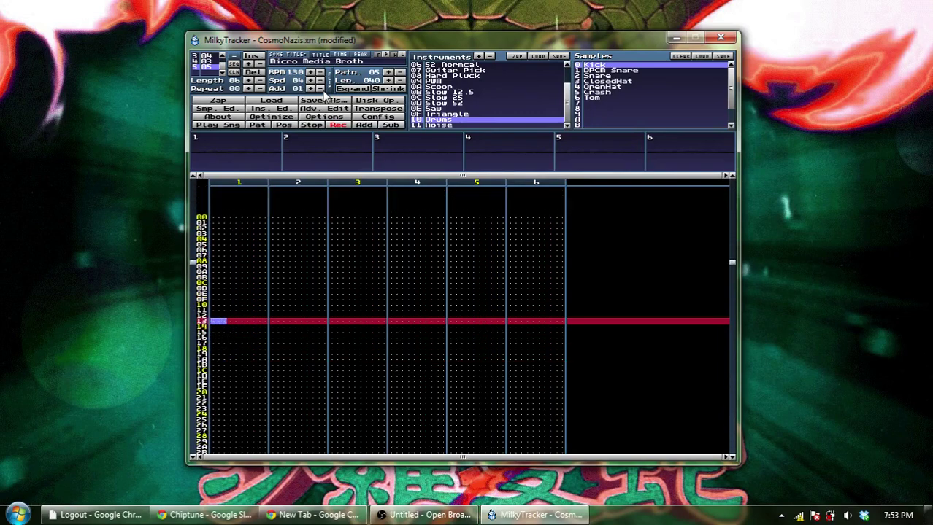
{"action": "key", "text": "Delete"}
{"action": "key", "text": "Delete"}
{"action": "key", "text": "Delete"}
{"action": "key", "text": "Delete"}
{"action": "key", "text": "Delete"}
{"action": "key", "text": "Delete"}
{"action": "key", "text": "Delete"}
{"action": "key", "text": "Delete"}
{"action": "key", "text": "Delete"}
{"action": "key", "text": "Delete"}
{"action": "key", "text": "Delete"}
{"action": "key", "text": "Delete"}
{"action": "key", "text": "Delete"}
{"action": "key", "text": "Delete"}
{"action": "key", "text": "Delete"}
{"action": "key", "text": "Delete"}
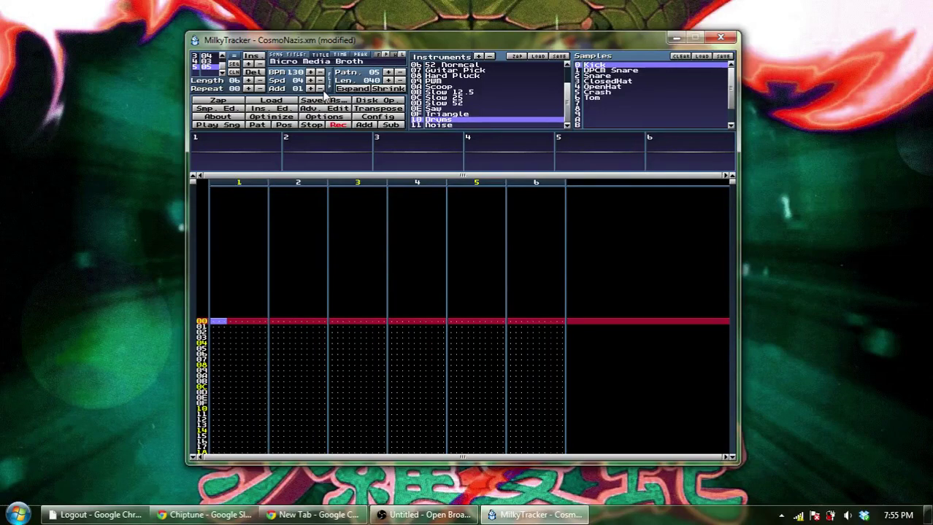
Set the Add step to 04 and record C-4 Drums notes on every fourth row of channel 1 throughout the pattern
{"action": "key", "text": "z"}
{"action": "key", "text": "Up"}
{"action": "left_click", "coordinate": [310, 88]}
{"action": "left_click", "coordinate": [310, 88]}
{"action": "left_click", "coordinate": [311, 89]}
{"action": "key", "text": "z"}
{"action": "key", "text": "z"}
{"action": "key", "text": "z"}
{"action": "key", "text": "z"}
{"action": "key", "text": "z"}
{"action": "key", "text": "z"}
{"action": "key", "text": "z"}
{"action": "key", "text": "z"}
{"action": "key", "text": "z"}
{"action": "key", "text": "z"}
{"action": "key", "text": "z"}
{"action": "key", "text": "z"}
{"action": "key", "text": "z"}
{"action": "key", "text": "z"}
{"action": "key", "text": "z"}
{"action": "key", "text": "z"}
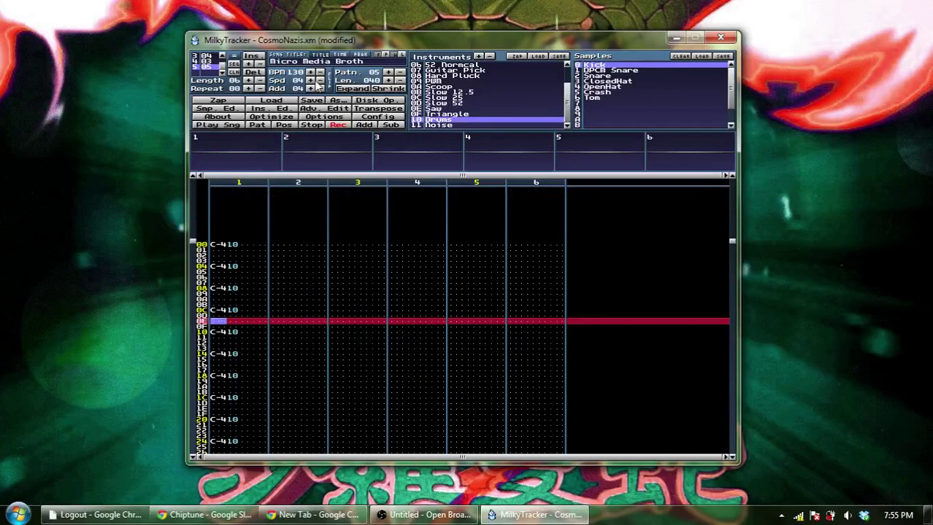
Lower the BPM to 103 and return to song position 5 with pattern 05
{"action": "left_click", "coordinate": [319, 72]}
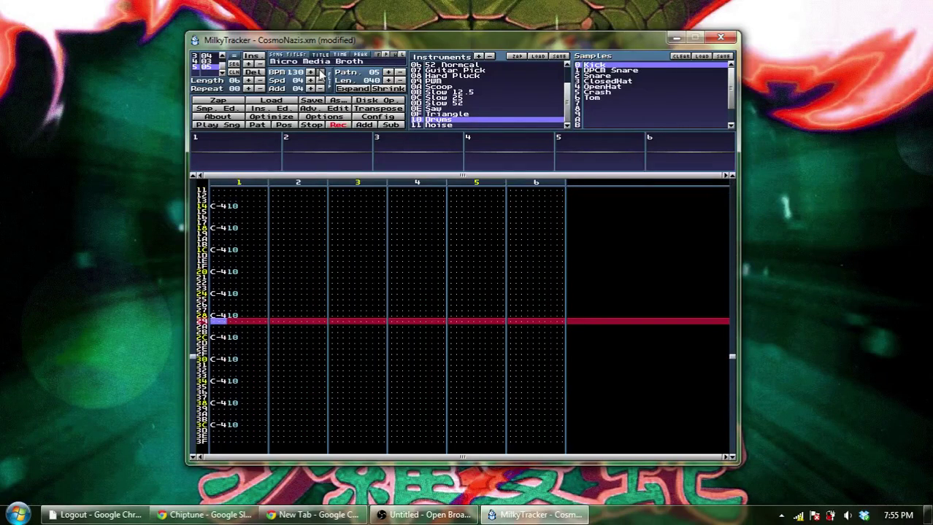
{"action": "left_click", "coordinate": [319, 73]}
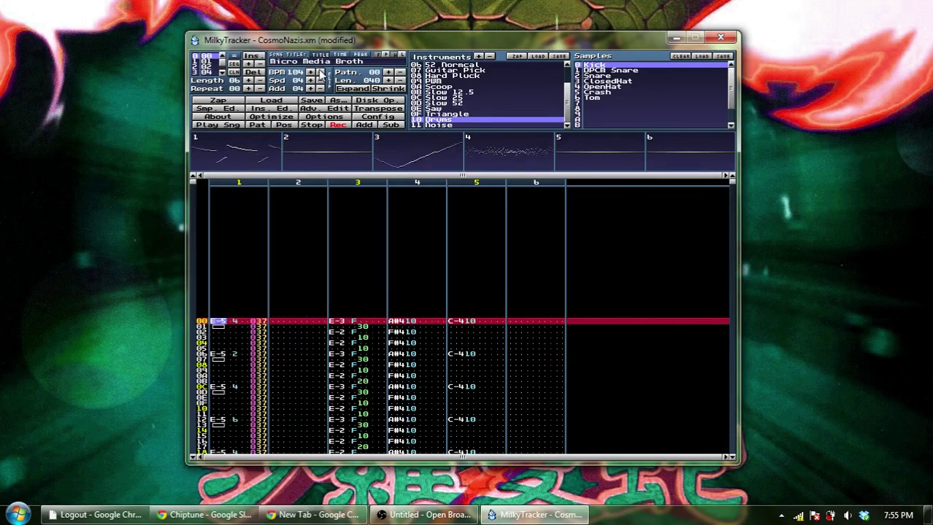
{"action": "left_click", "coordinate": [211, 68]}
{"action": "left_click", "coordinate": [210, 72]}
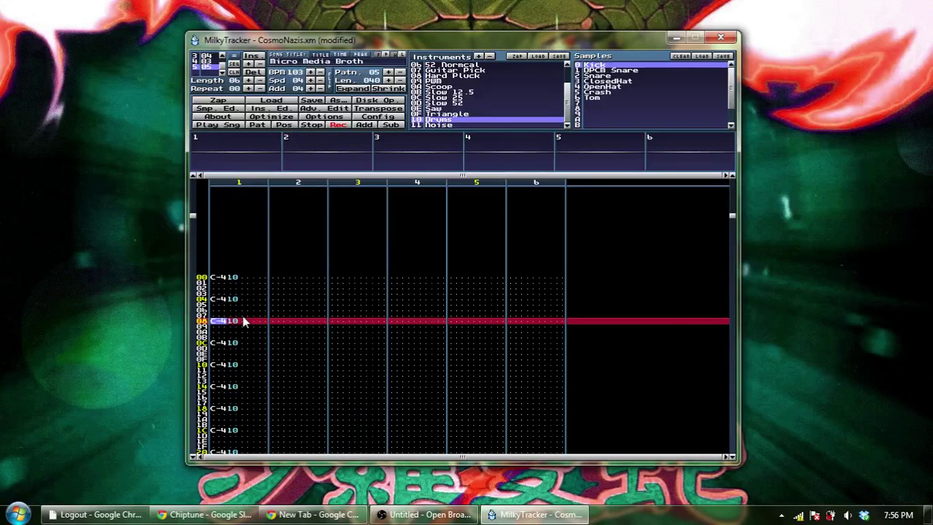
Enter F in channel 1's instrument column on row 0A and move the edit cursor up to row 09
{"action": "key", "text": "Down"}
{"action": "key", "text": "Right"}
{"action": "key", "text": "Down"}
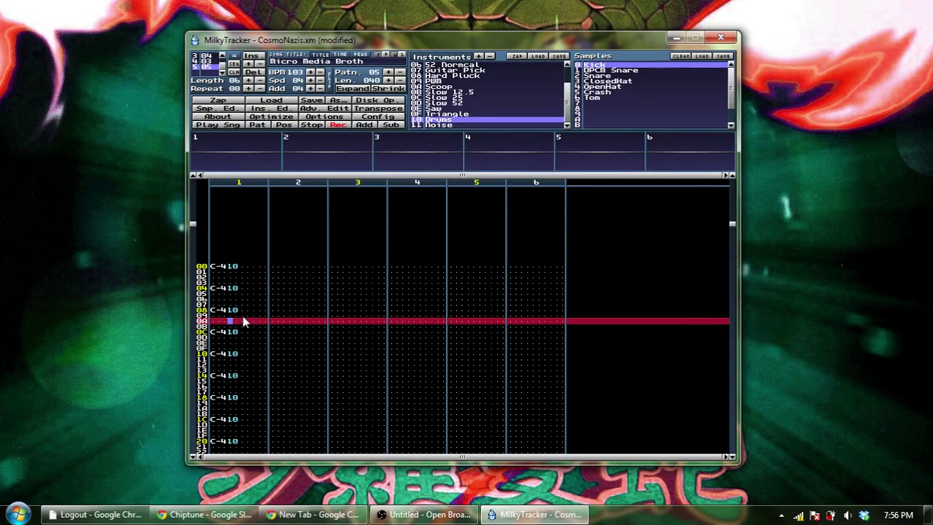
{"action": "key", "text": "Right"}
{"action": "key", "text": "Up"}
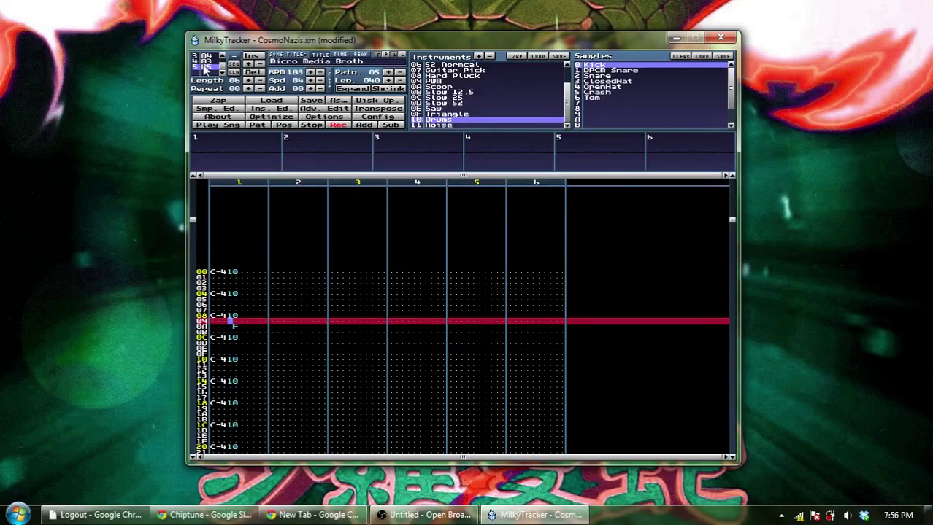
Set the song length to FF and the length of pattern 03 to 100
{"action": "left_click", "coordinate": [248, 81]}
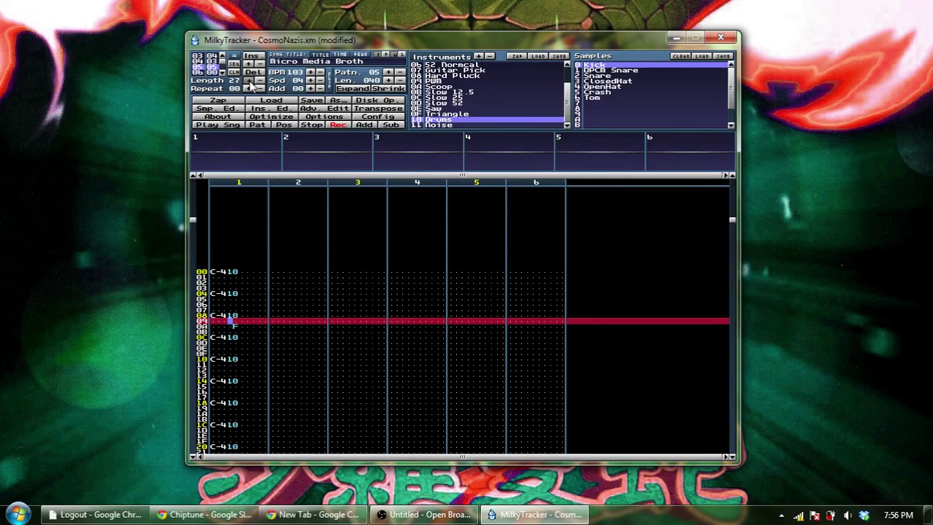
{"action": "left_click", "coordinate": [249, 81]}
{"action": "left_click", "coordinate": [249, 81]}
{"action": "left_click", "coordinate": [249, 81]}
{"action": "left_click", "coordinate": [249, 81]}
{"action": "left_click", "coordinate": [222, 71]}
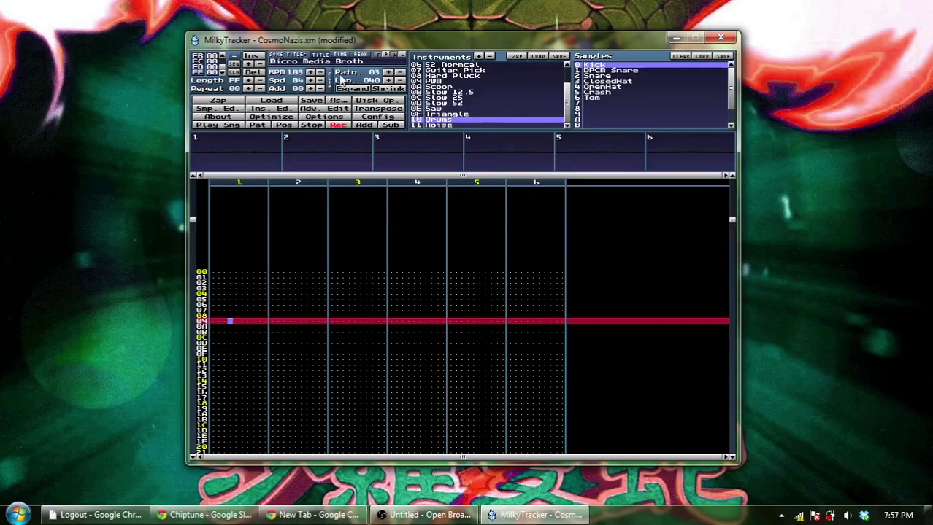
{"action": "left_click", "coordinate": [387, 80]}
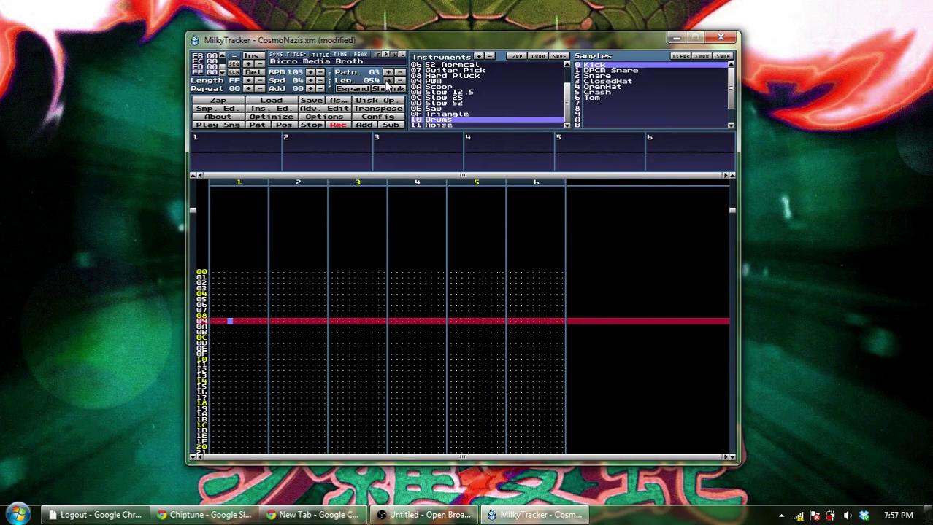
{"action": "left_click_drag", "start_coordinate": [387, 80], "coordinate": [387, 82]}
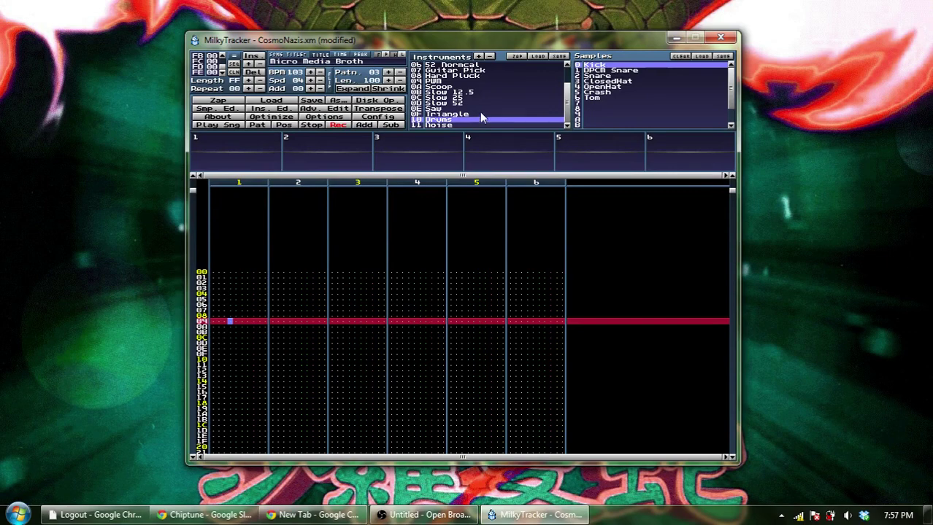
Select the Slow 25 instrument and bring the beginning of the instrument list into view
{"action": "left_click", "coordinate": [564, 98]}
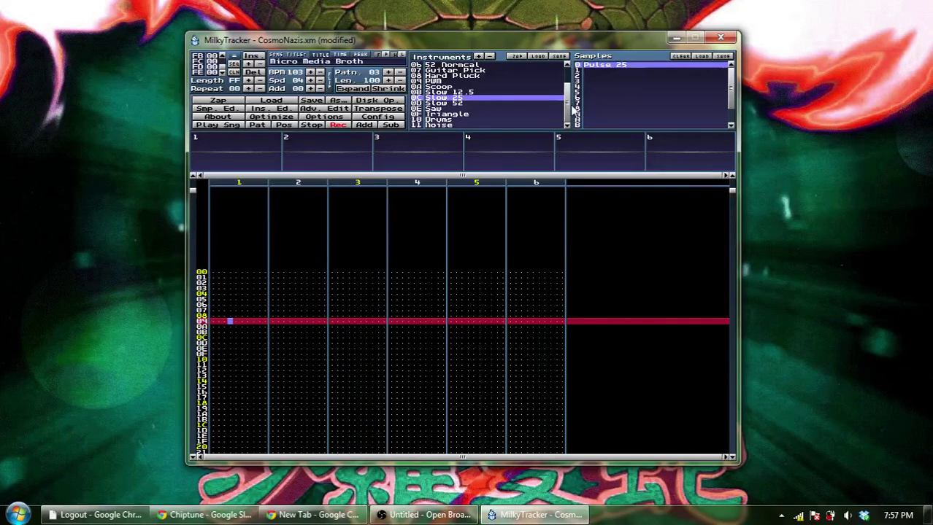
{"action": "left_click_drag", "start_coordinate": [567, 106], "coordinate": [568, 90]}
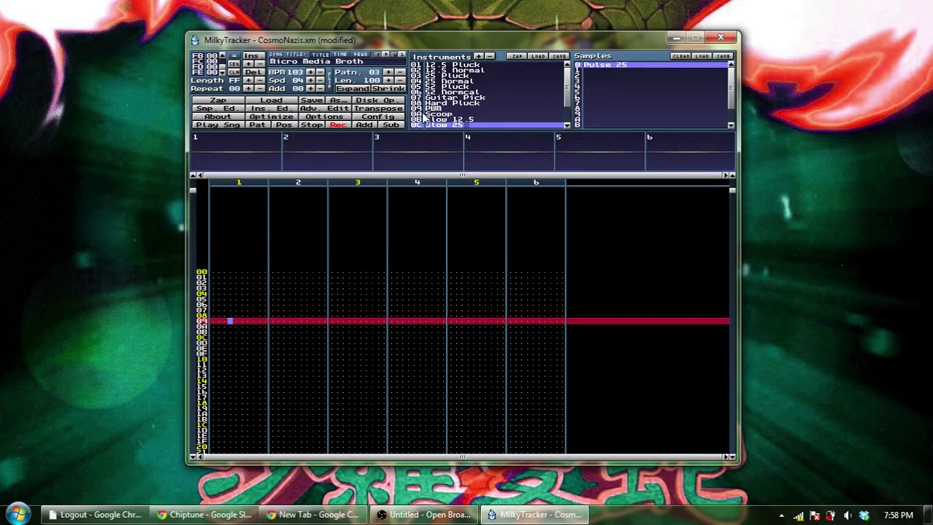
Raise the channel count to 32 and reduce it to four channels
{"action": "left_click", "coordinate": [370, 125]}
{"action": "left_click", "coordinate": [370, 124]}
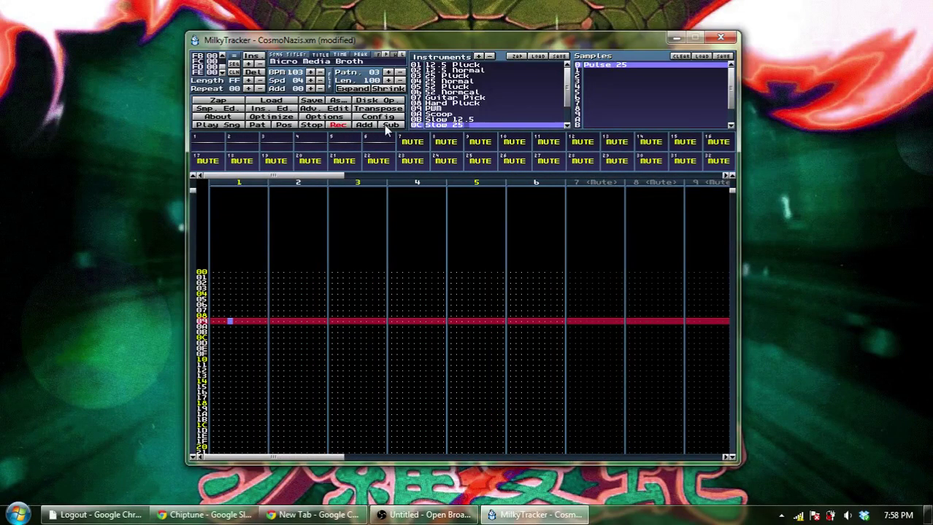
{"action": "left_click", "coordinate": [384, 125]}
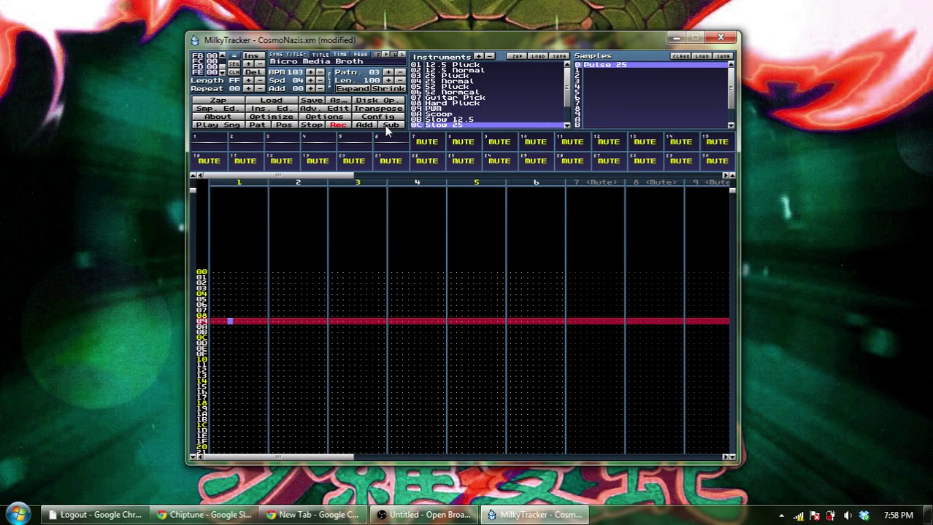
{"action": "left_click", "coordinate": [385, 126]}
{"action": "left_click", "coordinate": [384, 126]}
{"action": "left_click", "coordinate": [385, 126]}
{"action": "left_click", "coordinate": [384, 126]}
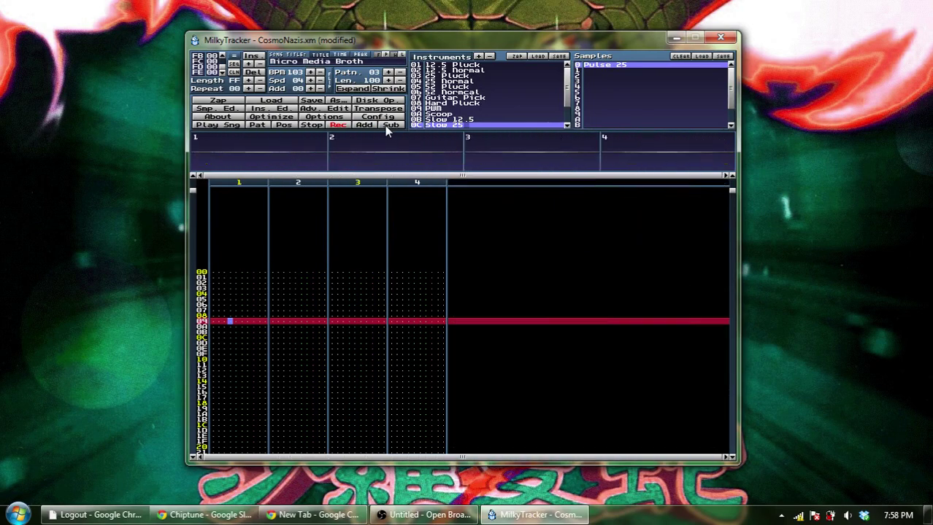
Vary the channel count between two and six, finishing with four channels
{"action": "left_click", "coordinate": [384, 125]}
{"action": "left_click", "coordinate": [369, 125]}
{"action": "left_click", "coordinate": [391, 127]}
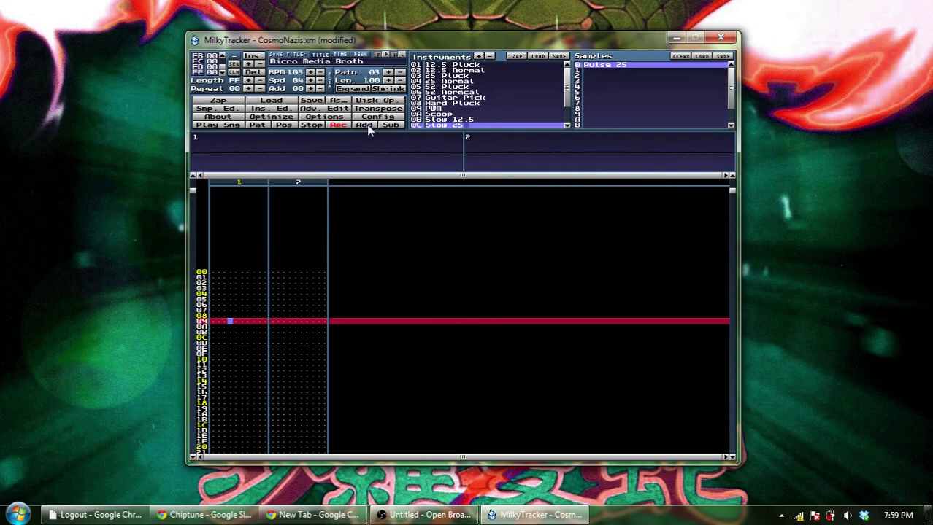
{"action": "left_click", "coordinate": [366, 125]}
{"action": "left_click", "coordinate": [366, 125]}
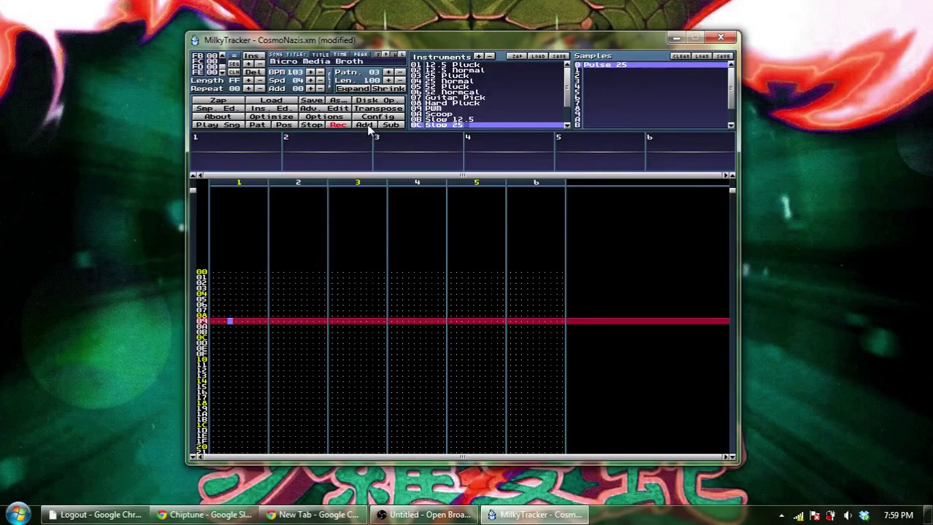
{"action": "left_click", "coordinate": [392, 126]}
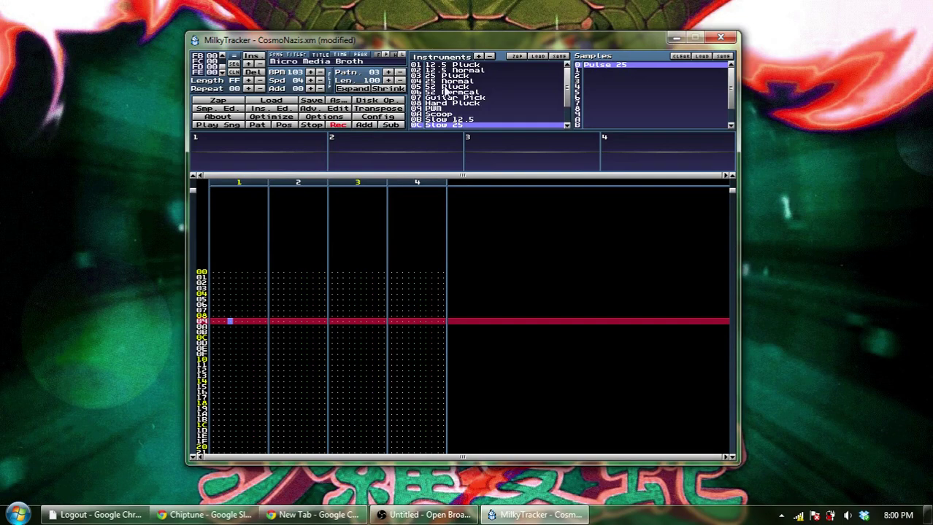
Turn off recording and audition the 52 Pluck and Triangle instruments
{"action": "left_click", "coordinate": [443, 87]}
{"action": "key", "text": "space"}
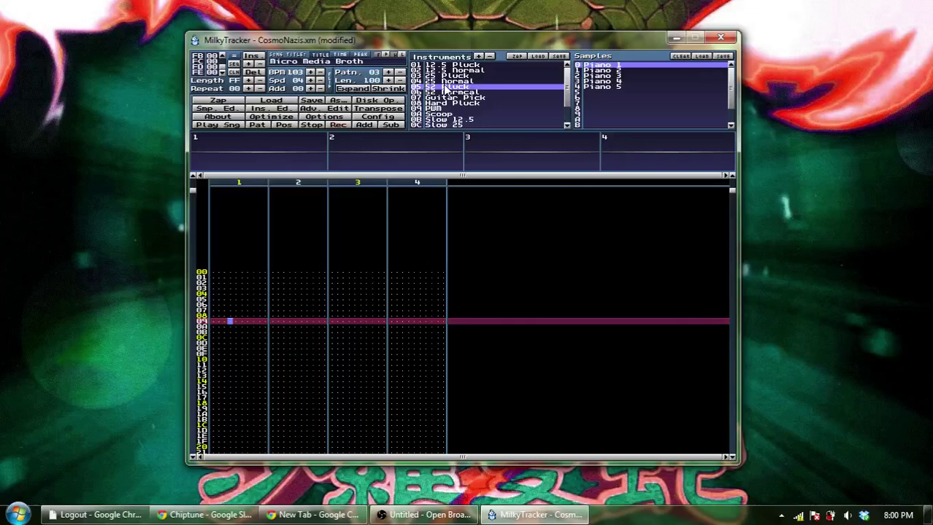
{"action": "key", "text": "z"}
{"action": "left_click_drag", "start_coordinate": [572, 94], "coordinate": [569, 111]}
{"action": "left_click", "coordinate": [472, 119]}
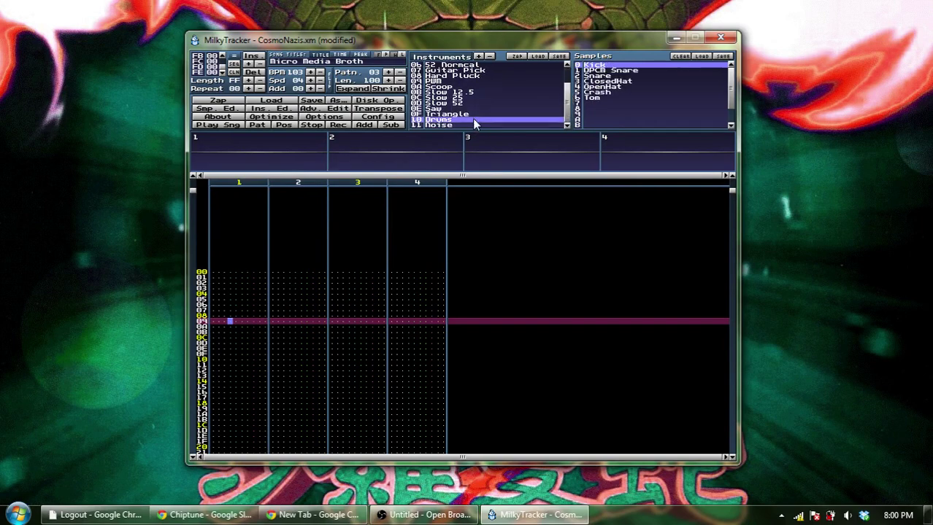
{"action": "left_click", "coordinate": [471, 114]}
{"action": "key", "text": "z"}
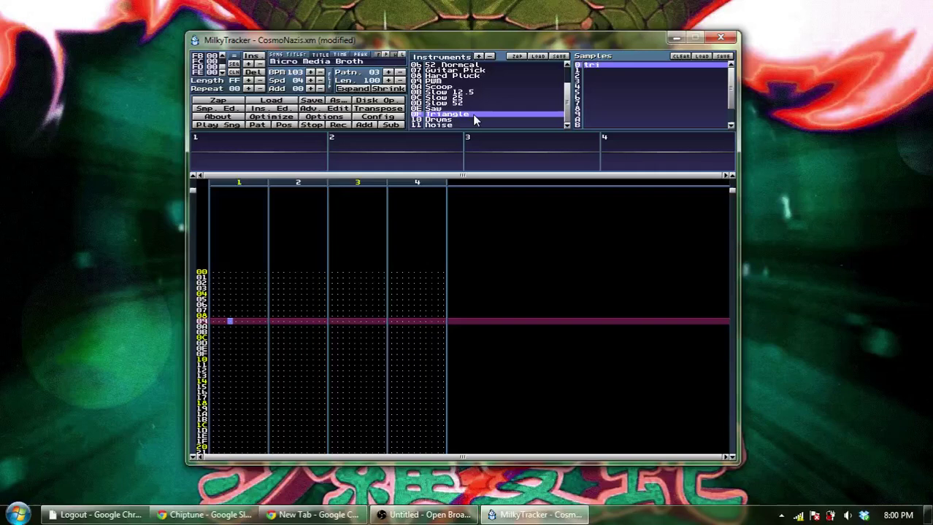
{"action": "key", "text": "z"}
{"action": "key", "text": "z"}
Audition the Guitar Pick, Noise and Drums instruments, leaving Drums selected
{"action": "left_click", "coordinate": [459, 71]}
{"action": "key", "text": "z"}
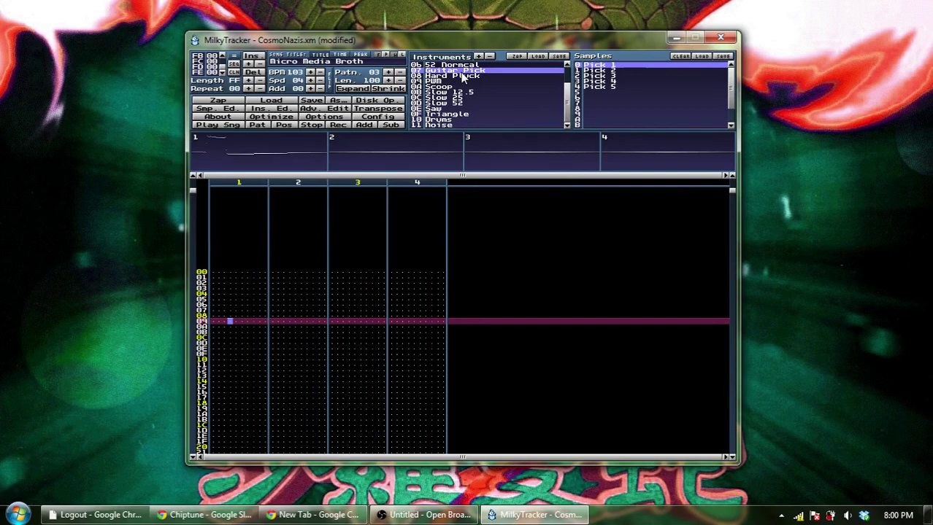
{"action": "left_click", "coordinate": [457, 114]}
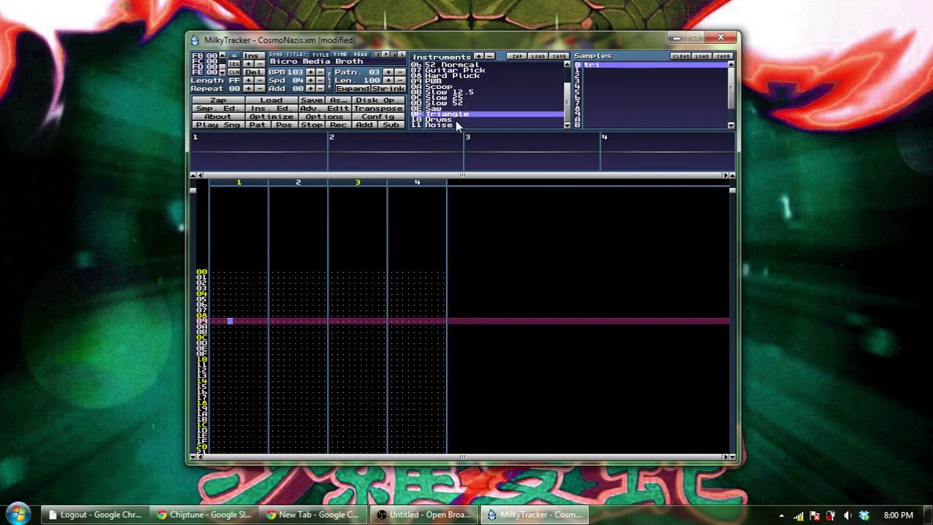
{"action": "left_click", "coordinate": [455, 120]}
{"action": "left_click", "coordinate": [455, 124]}
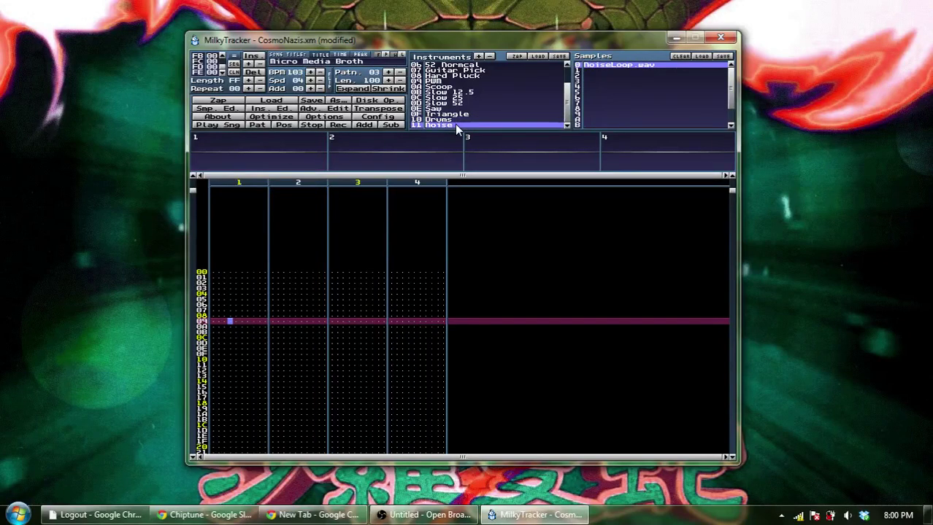
{"action": "key", "text": "z"}
{"action": "left_click", "coordinate": [453, 119]}
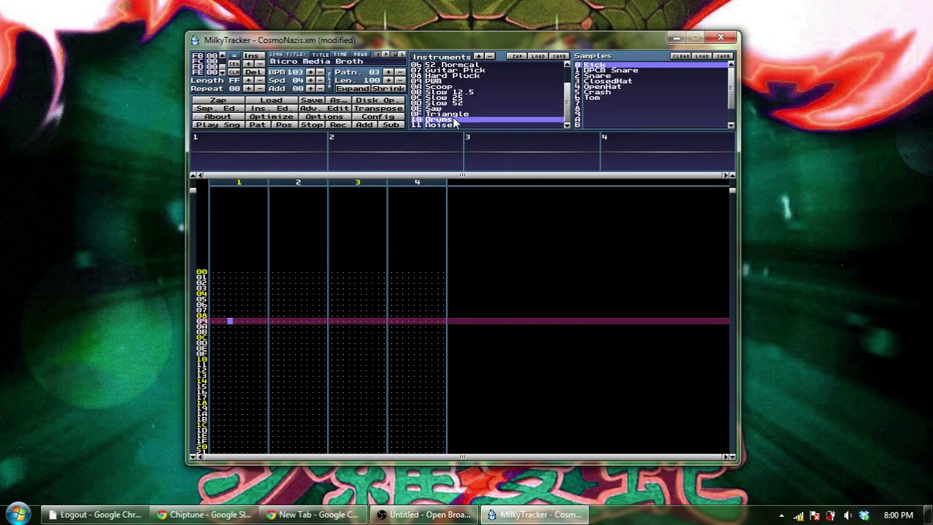
{"action": "key", "text": "z"}
Go back to the beginning of the order list and play the song from there
{"action": "left_click", "coordinate": [208, 66]}
{"action": "scroll", "coordinate": [200, 64], "scroll_direction": "up", "scroll_amount": 10}
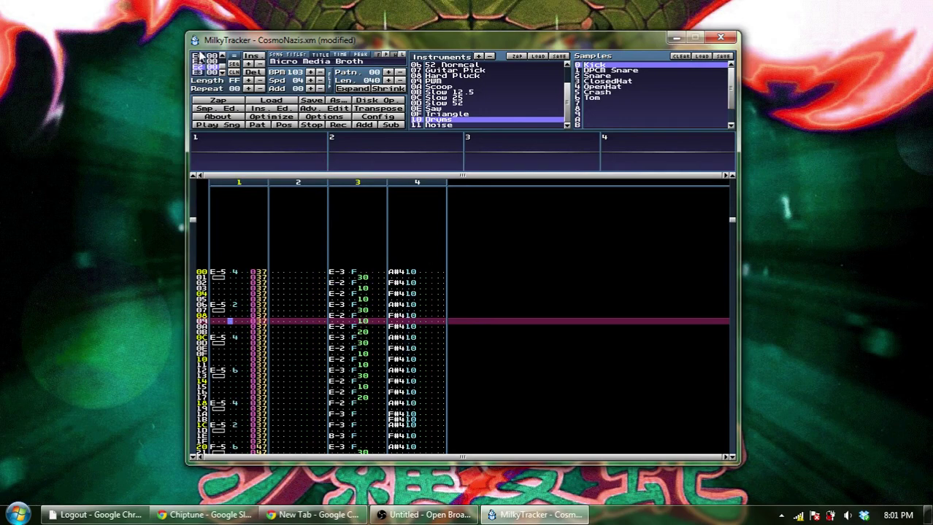
{"action": "scroll", "coordinate": [201, 62], "scroll_direction": "up", "scroll_amount": 20}
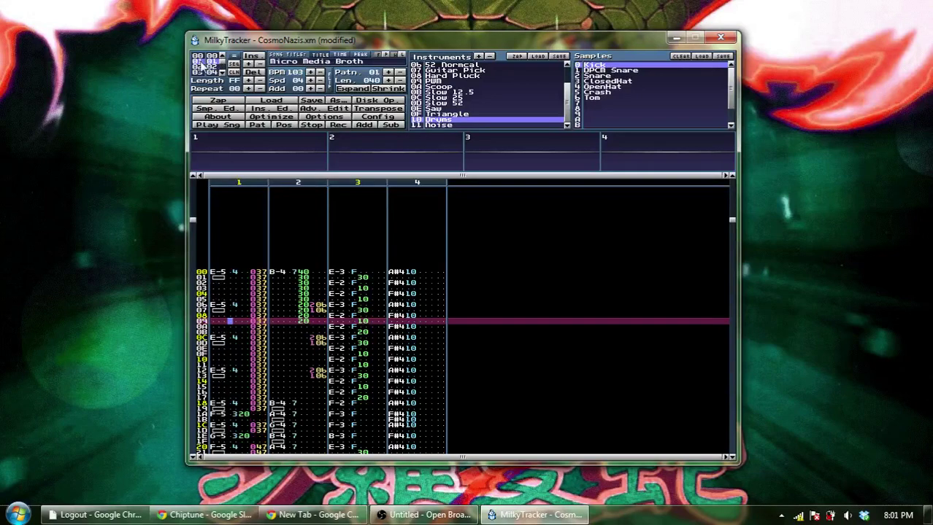
{"action": "key", "text": "Return"}
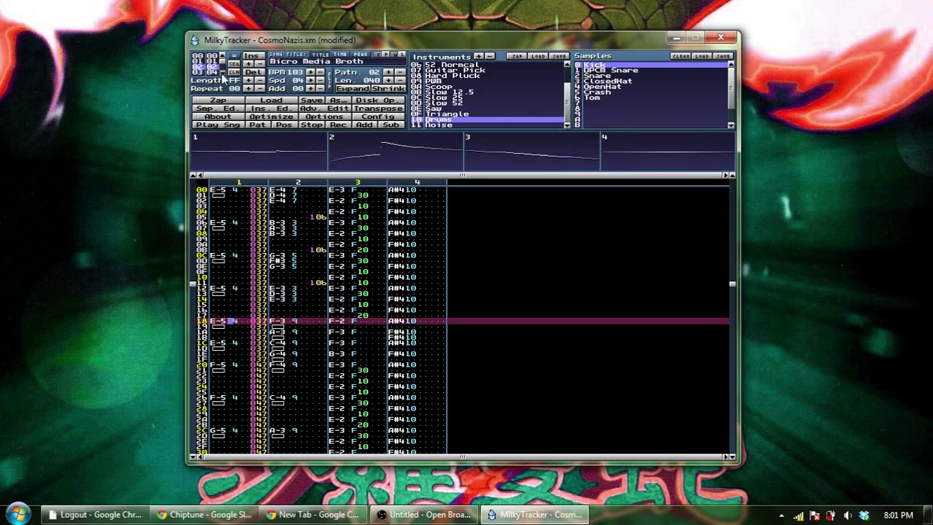
Browse the order list and return to position 03, which holds pattern 04
{"action": "scroll", "coordinate": [223, 69], "scroll_direction": "down", "scroll_amount": 3}
{"action": "scroll", "coordinate": [222, 66], "scroll_direction": "up", "scroll_amount": 3}
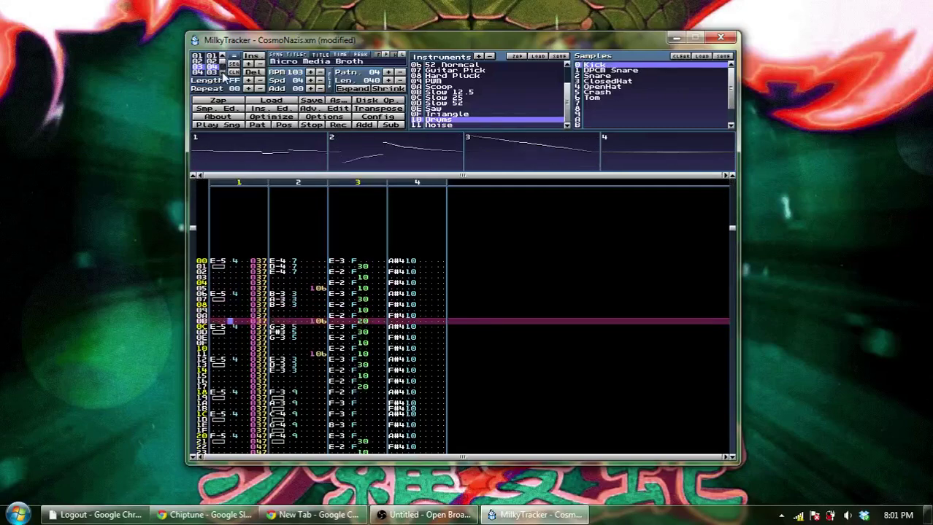
{"action": "scroll", "coordinate": [223, 62], "scroll_direction": "down", "scroll_amount": 1}
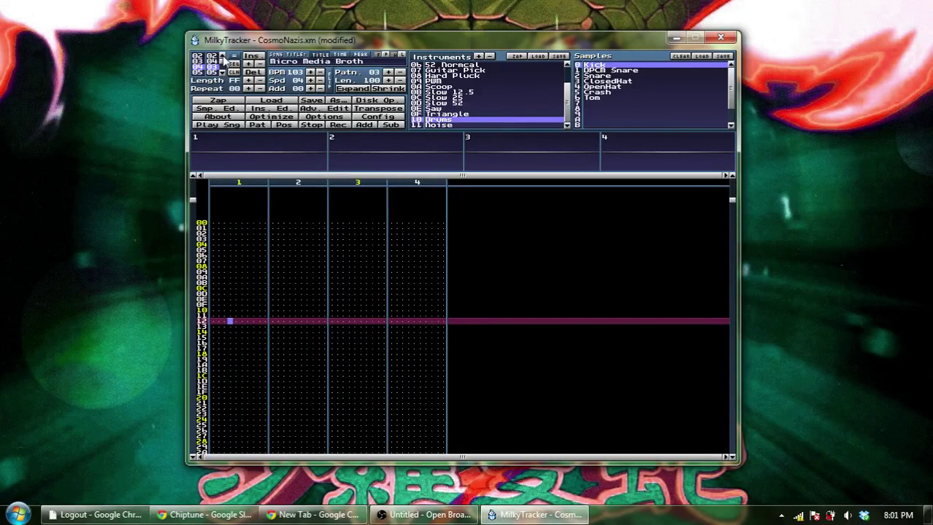
{"action": "scroll", "coordinate": [225, 62], "scroll_direction": "up", "scroll_amount": 1}
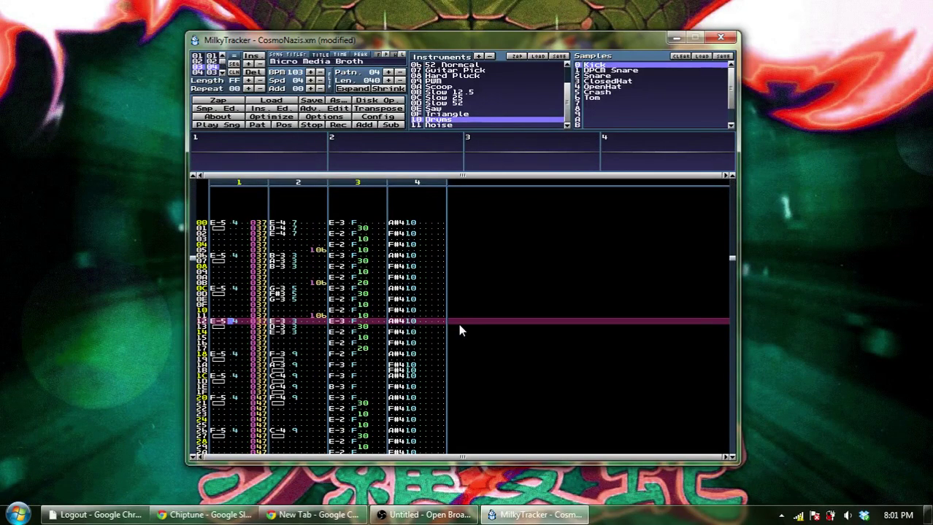
{"action": "scroll", "coordinate": [733, 281], "scroll_direction": "up", "scroll_amount": 1}
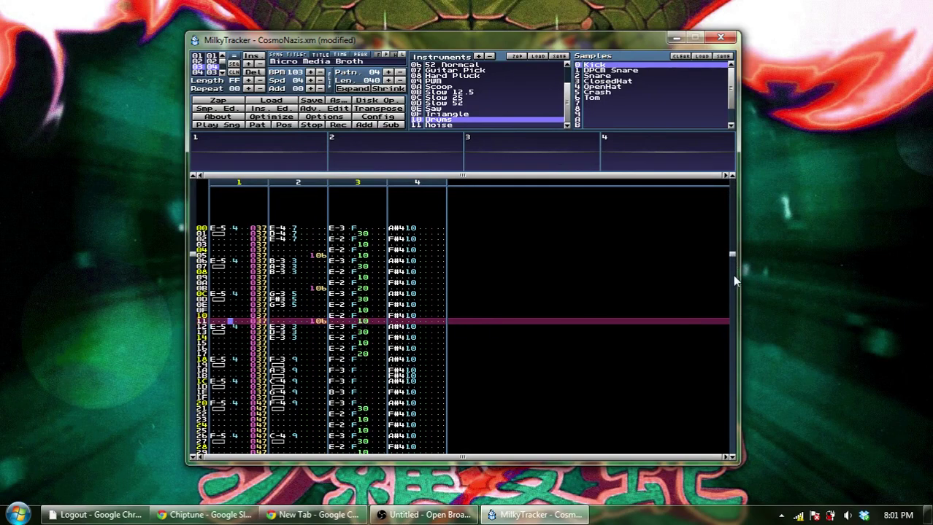
With recording on, enter a B position-jump effect to order 0 in channel 2 on row 3F of pattern 04, and play the song
{"action": "left_click_drag", "start_coordinate": [732, 263], "coordinate": [734, 466]}
{"action": "left_click", "coordinate": [312, 322]}
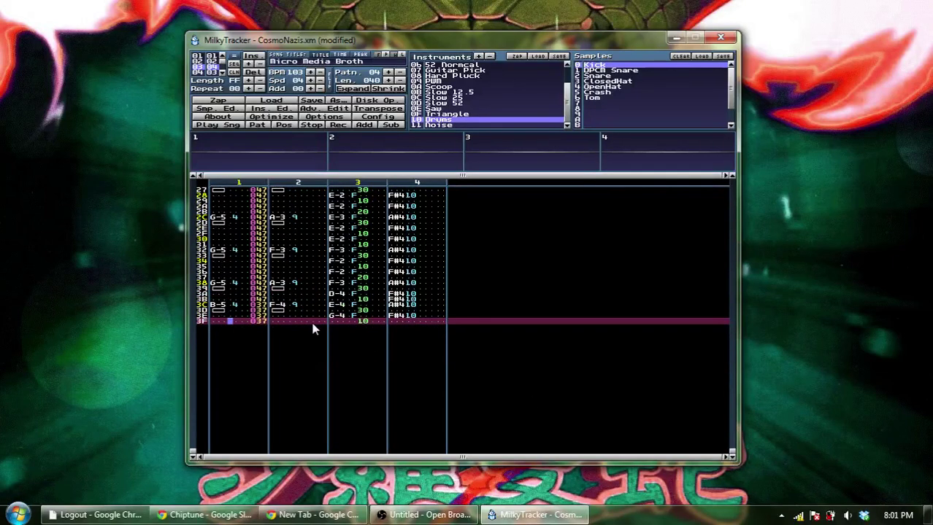
{"action": "key", "text": "space"}
{"action": "type", "text": "0"}
{"action": "type", "text": "B"}
{"action": "type", "text": "0"}
{"action": "key", "text": "Return"}
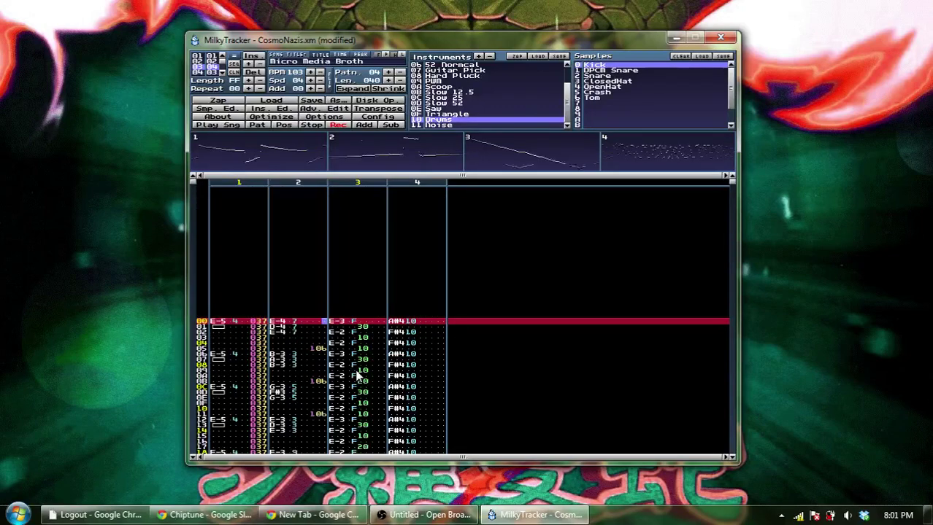
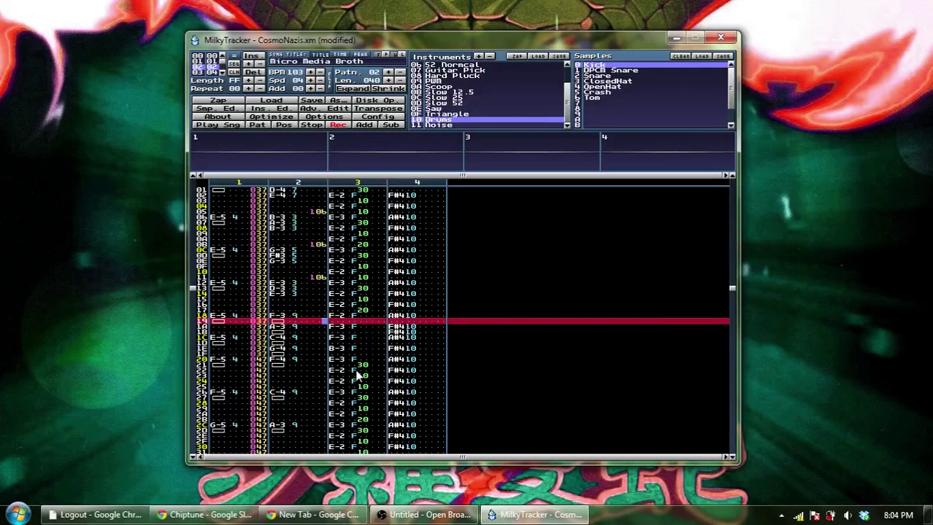
Open the instrument editor for Drums, try two keys on its keyboard, and select the OpenHat sample
{"action": "left_click", "coordinate": [274, 110]}
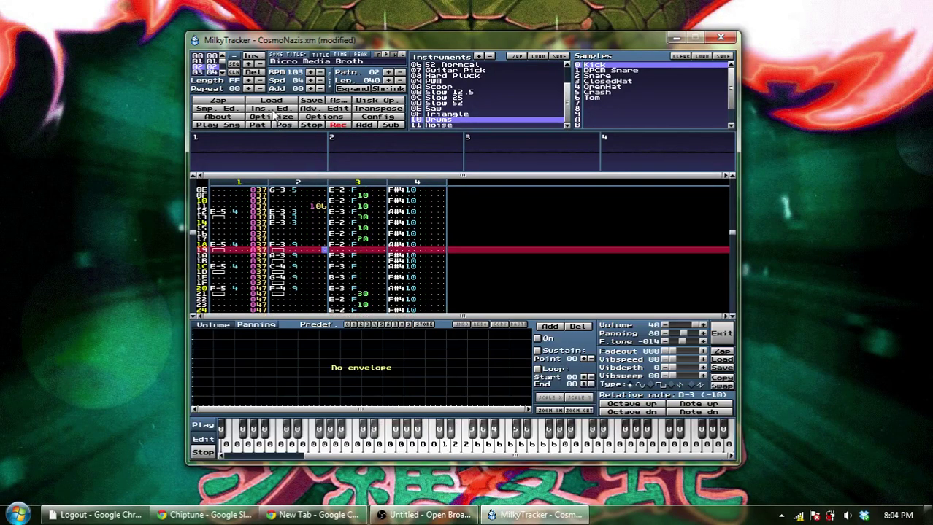
{"action": "left_click", "coordinate": [444, 430]}
{"action": "left_click", "coordinate": [470, 431]}
{"action": "left_click", "coordinate": [597, 87]}
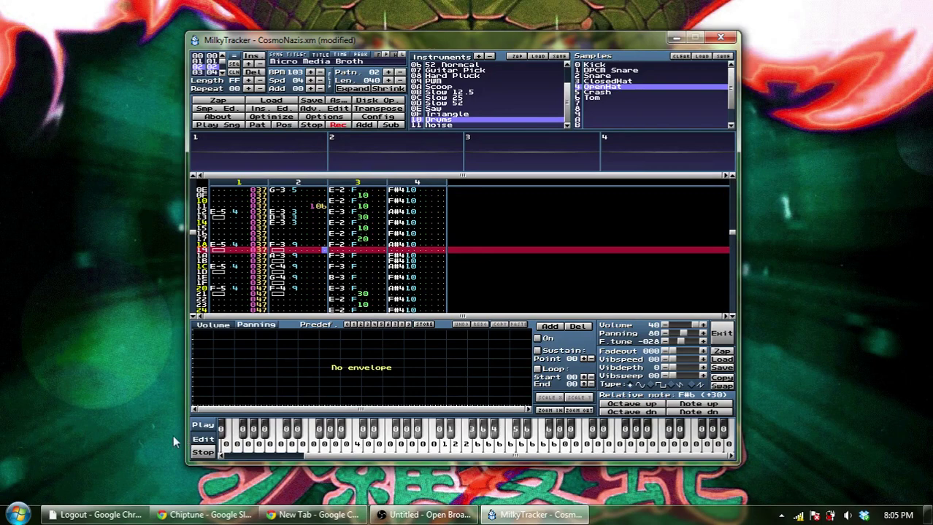
Mark the channel 4 notes down to the last row of pattern 02 and bring up the channel's editing commands
{"action": "right_click", "coordinate": [407, 189]}
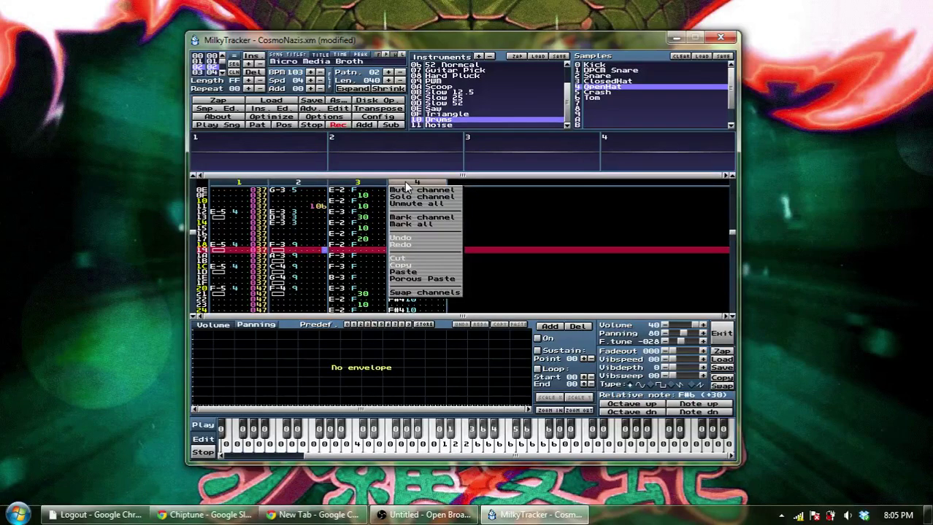
{"action": "left_click", "coordinate": [487, 216]}
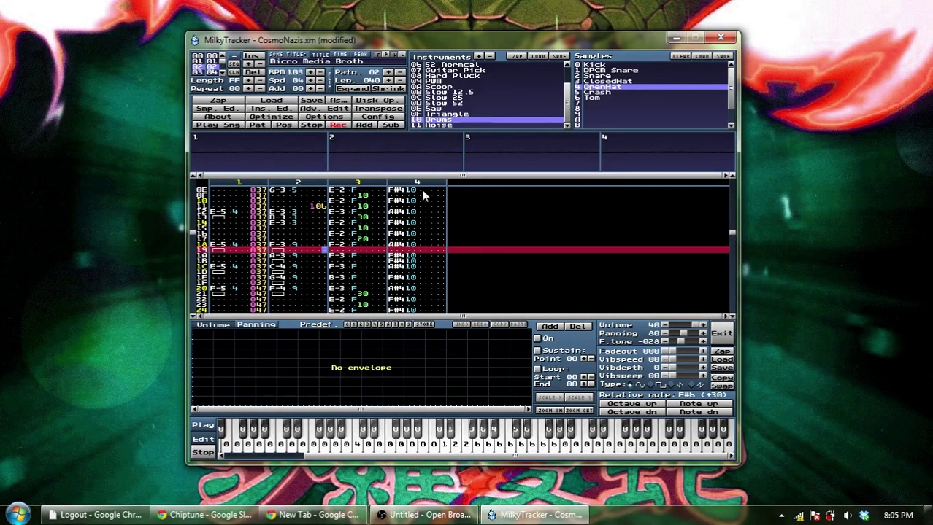
{"action": "scroll", "coordinate": [395, 219], "scroll_direction": "up", "scroll_amount": 4}
{"action": "scroll", "coordinate": [398, 203], "scroll_direction": "up", "scroll_amount": 4}
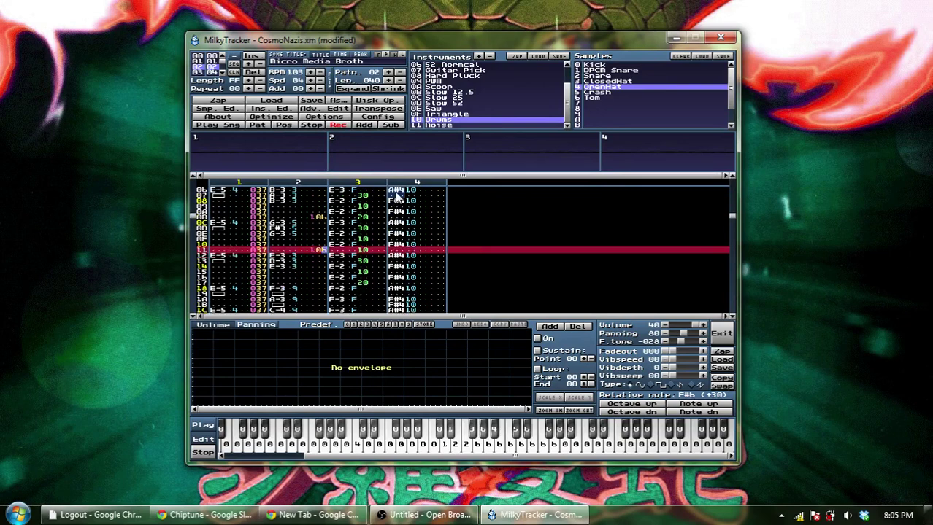
{"action": "scroll", "coordinate": [407, 248], "scroll_direction": "down", "scroll_amount": 4}
{"action": "left_click_drag", "start_coordinate": [410, 248], "coordinate": [443, 354]}
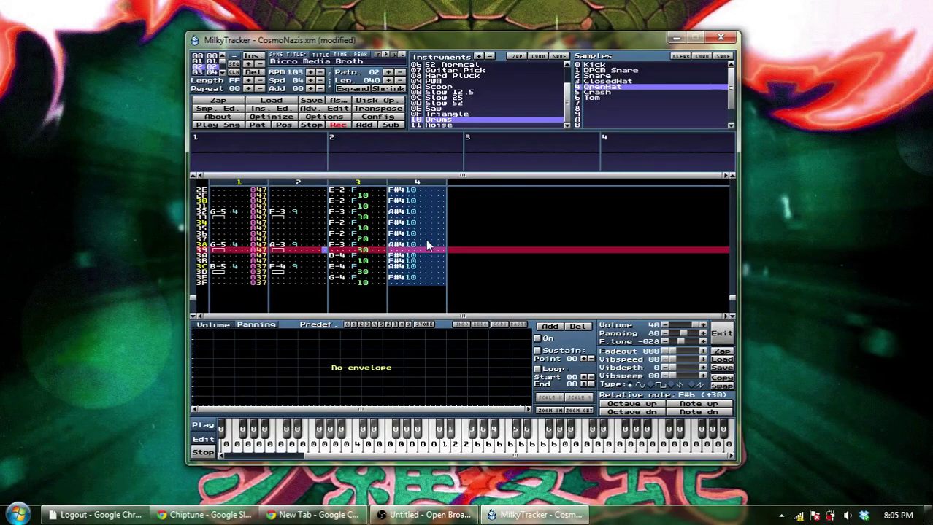
{"action": "right_click", "coordinate": [428, 245]}
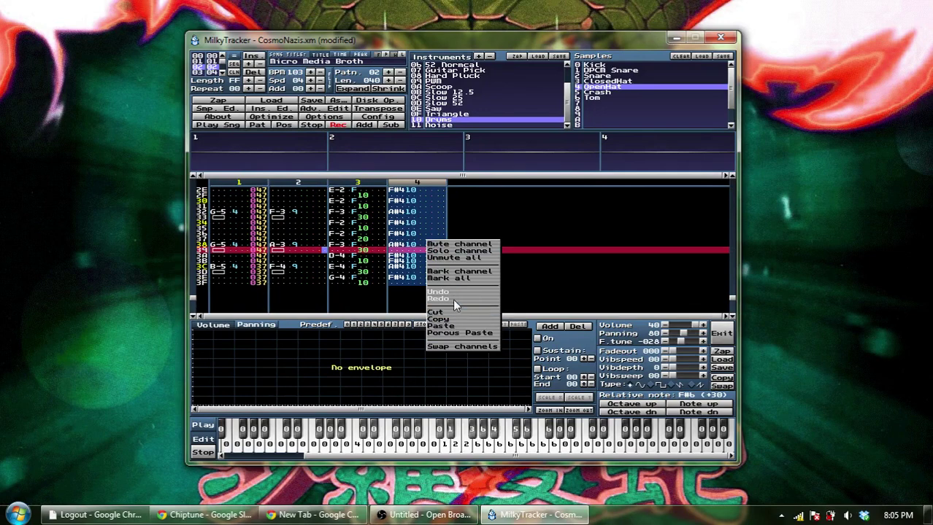
Show the Zap options for clearing all, song, pattern or instruments, and cancel the request
{"action": "left_click", "coordinate": [233, 102]}
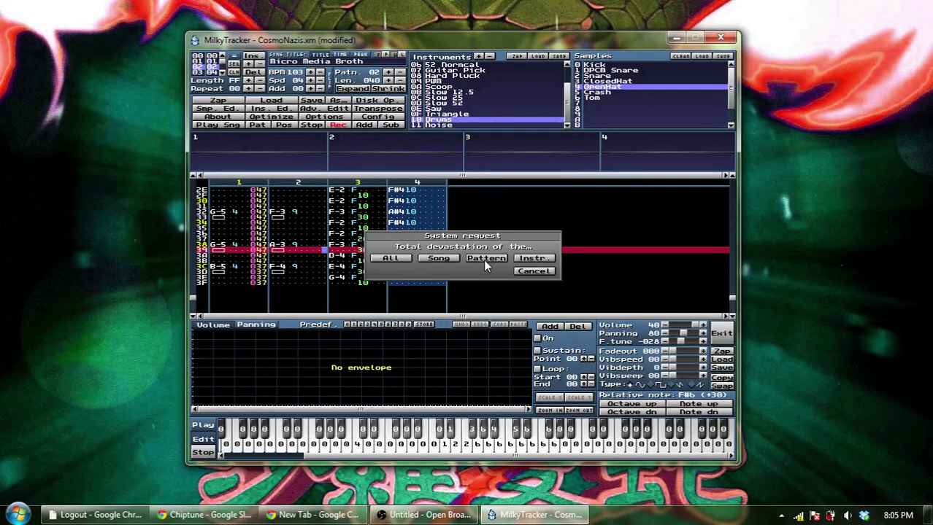
{"action": "left_click", "coordinate": [540, 271]}
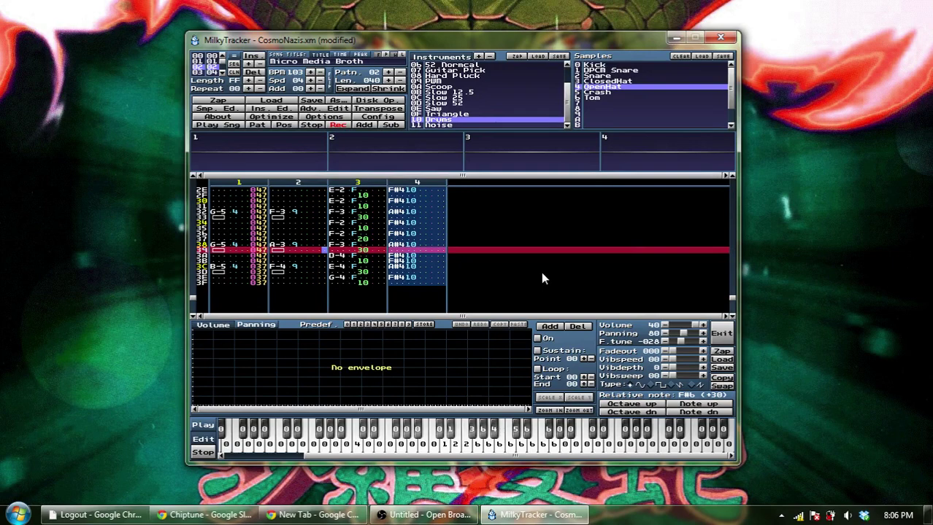
Turn off recording, select the 12.5 Normal instrument and audition it with test notes
{"action": "left_click", "coordinate": [560, 98]}
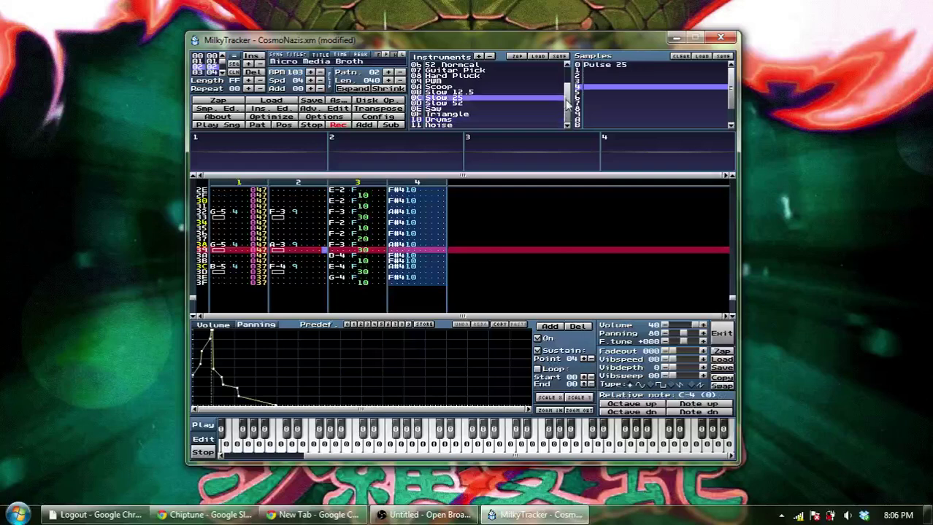
{"action": "scroll", "coordinate": [566, 103], "scroll_direction": "up", "scroll_amount": 3}
{"action": "left_click", "coordinate": [531, 72]}
{"action": "key", "text": "space"}
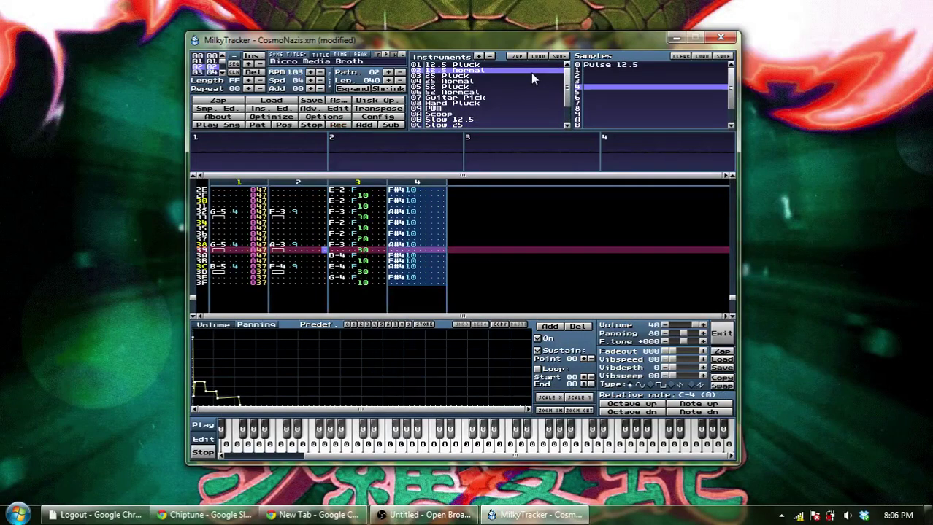
{"action": "key", "text": "q"}
{"action": "left_click", "coordinate": [474, 75]}
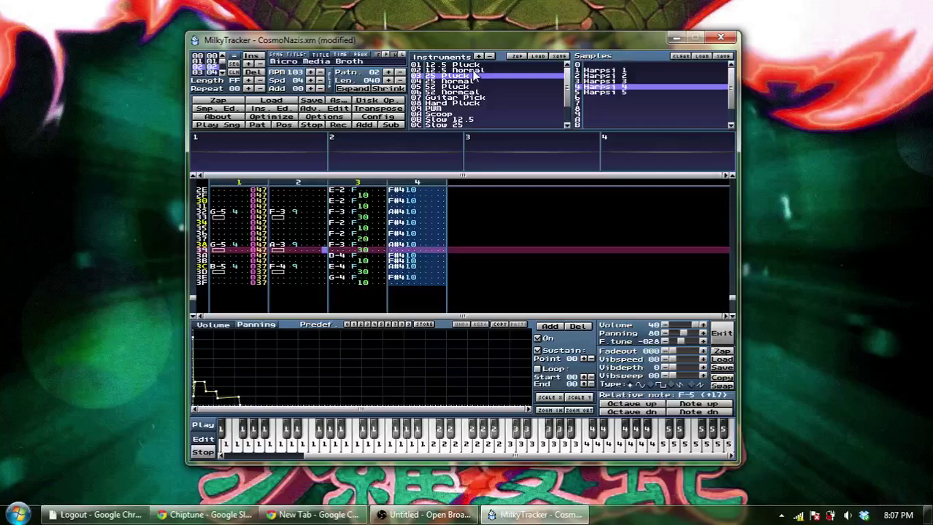
{"action": "left_click", "coordinate": [474, 70]}
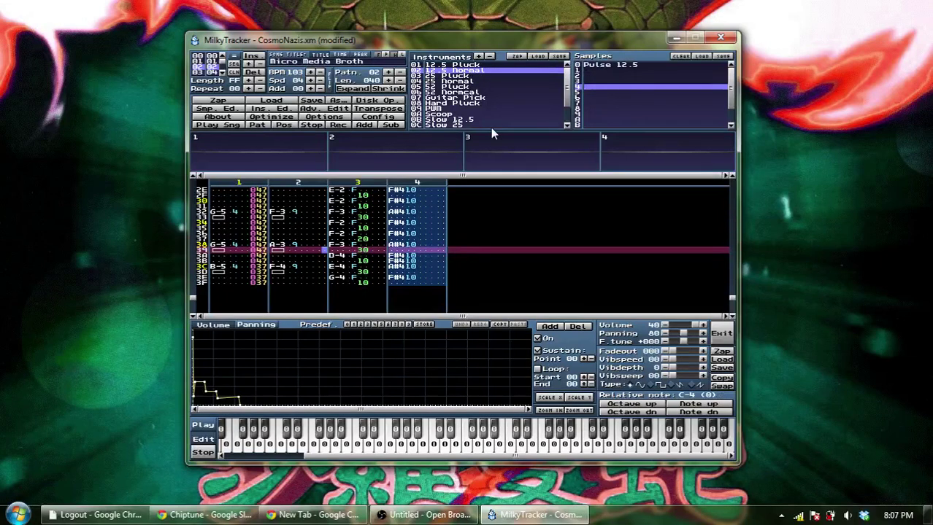
{"action": "key", "text": "t"}
Go to position FC near the end of the order list and assign the empty pattern 07 to it
{"action": "left_click", "coordinate": [223, 73]}
{"action": "left_click", "coordinate": [222, 73]}
{"action": "left_click_drag", "start_coordinate": [222, 64], "coordinate": [225, 157]}
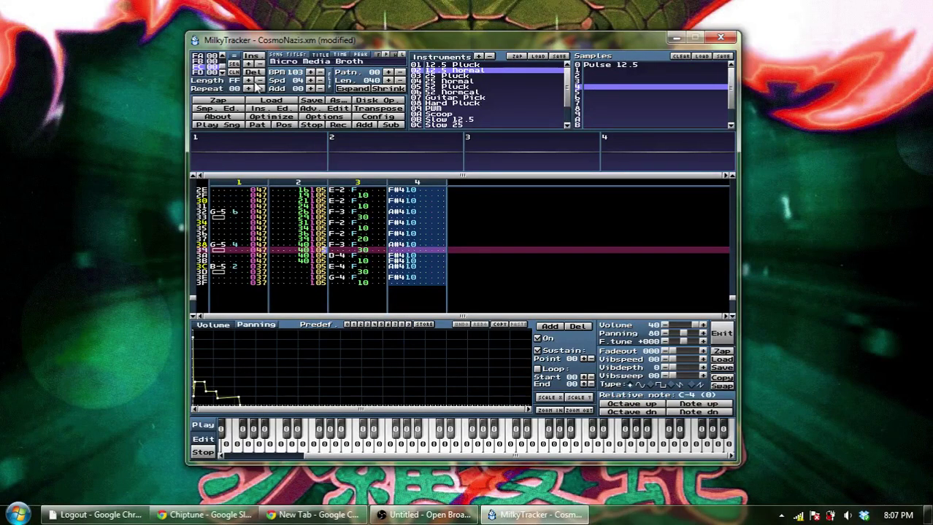
{"action": "left_click", "coordinate": [250, 64]}
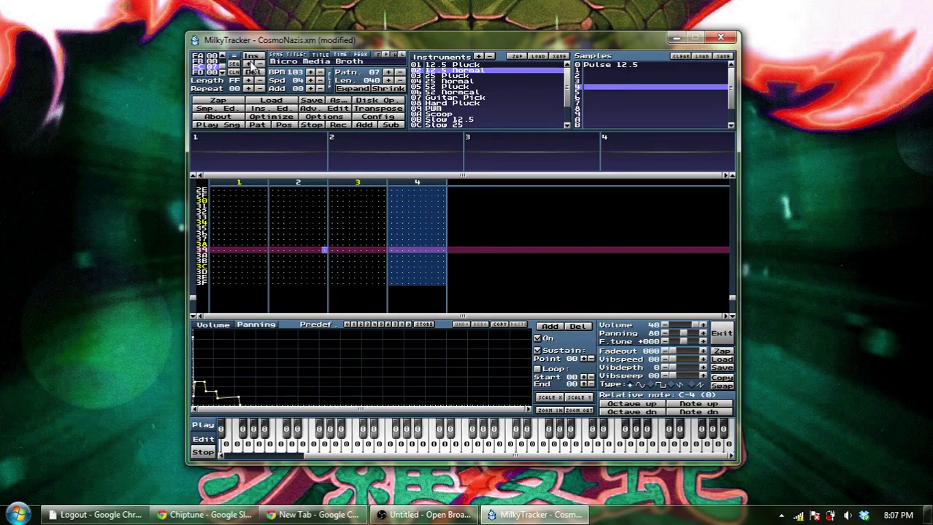
Turn recording on and place the cursor in the note column of channel 1 at row 00
{"action": "left_click", "coordinate": [230, 250]}
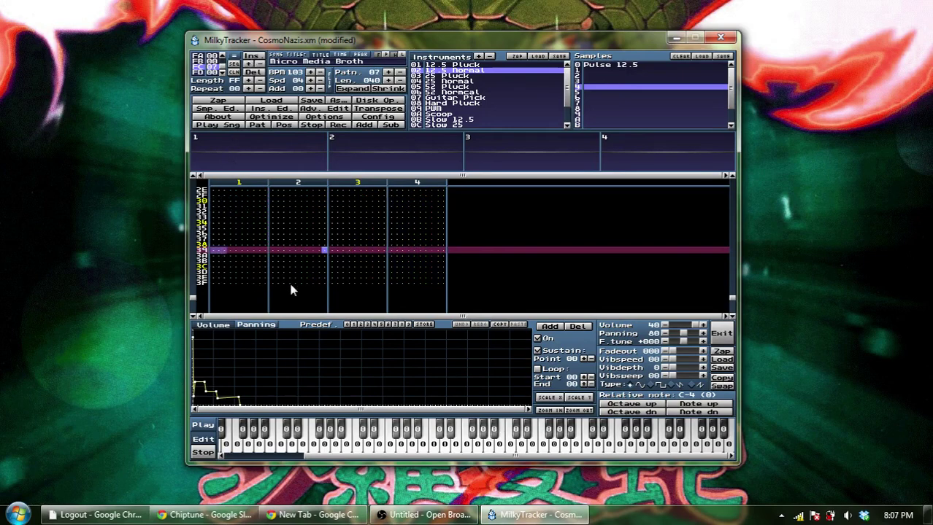
{"action": "key", "text": "shift"}
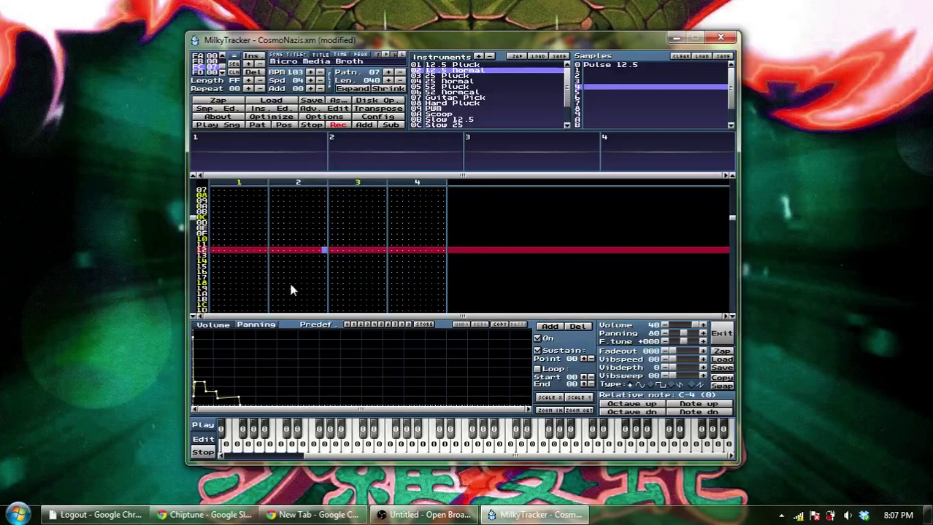
{"action": "key", "text": "Left"}
{"action": "key", "text": "Left"}
{"action": "key", "text": "Left"}
{"action": "key", "text": "Left"}
{"action": "key", "text": "Left"}
{"action": "key", "text": "Left"}
{"action": "key", "text": "Left"}
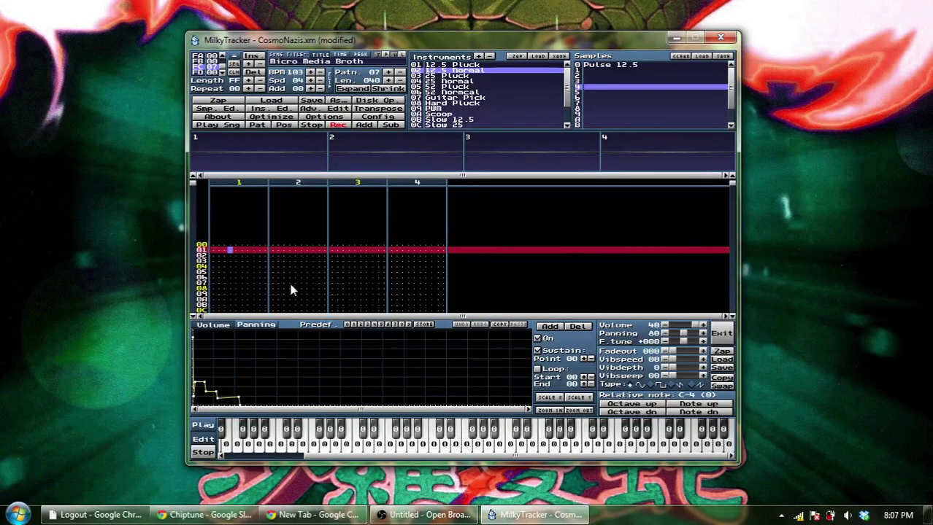
{"action": "key", "text": "Left"}
{"action": "key", "text": "Up"}
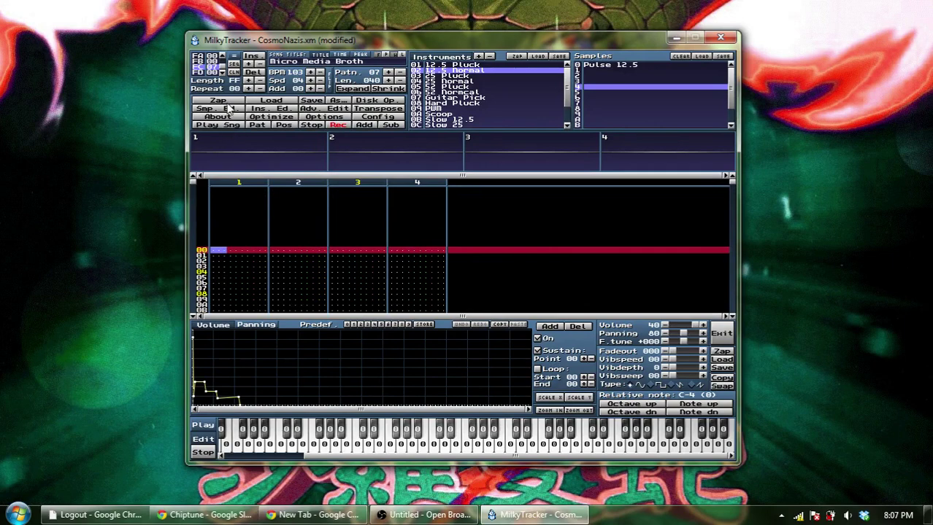
Close the instrument editor and enter an E-5 note with the 12.5 Normal instrument in channel 1, row 00
{"action": "left_click", "coordinate": [281, 109]}
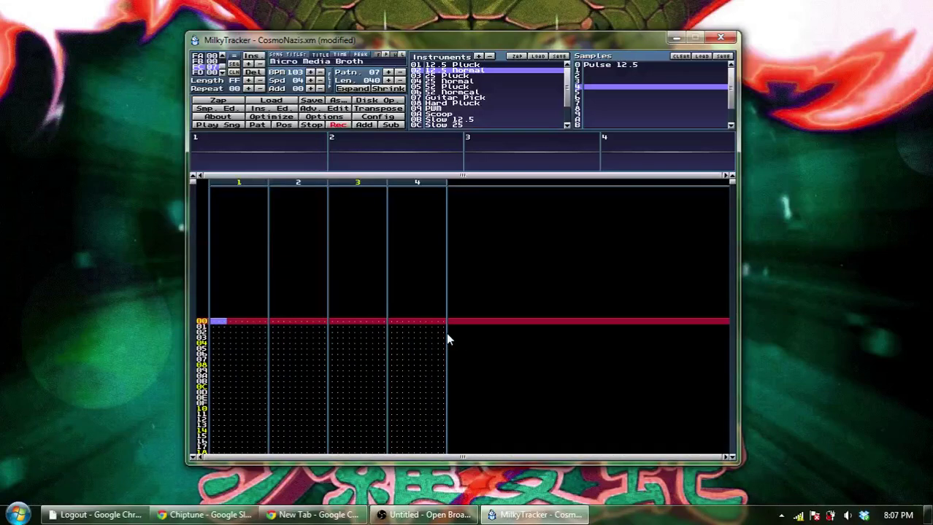
{"action": "key", "text": "e"}
{"action": "key", "text": "Return"}
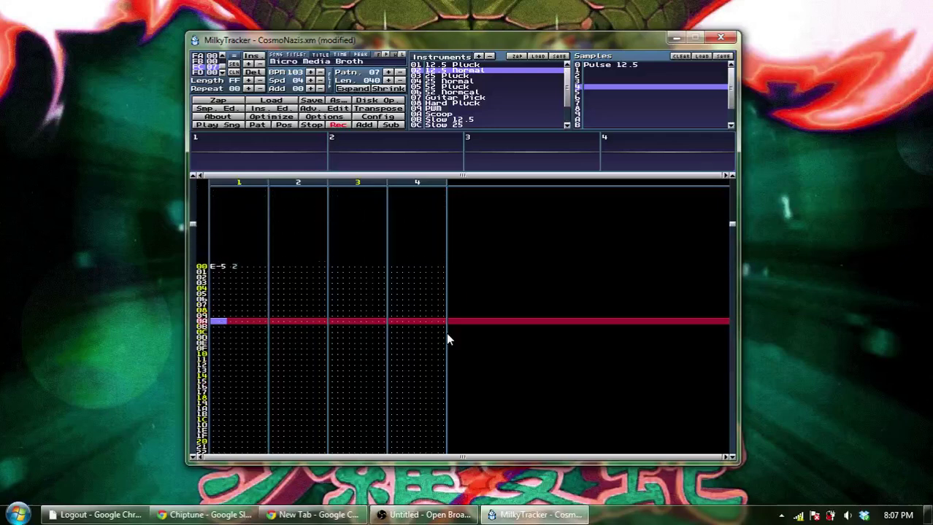
{"action": "key", "text": "space"}
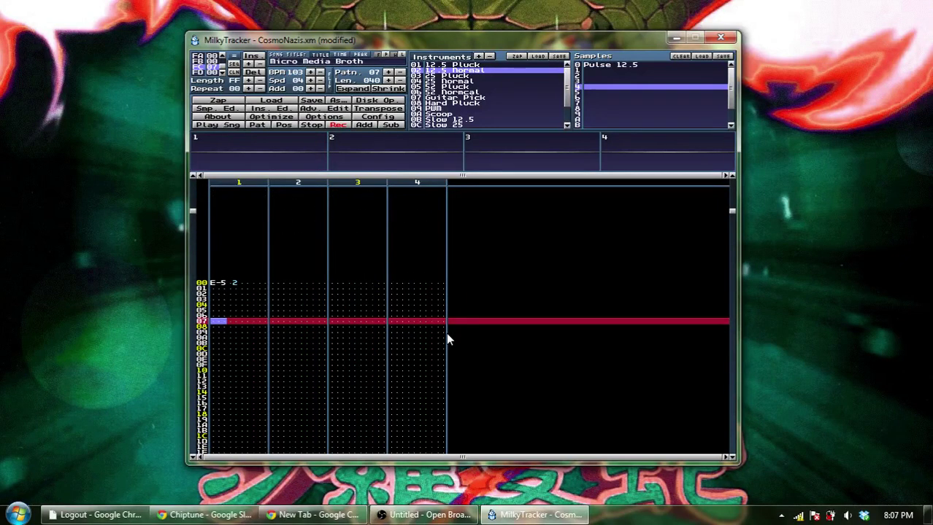
Choose the 25 Normal instrument and enter an A-5 note in channel 1, row 07
{"action": "left_click", "coordinate": [493, 81]}
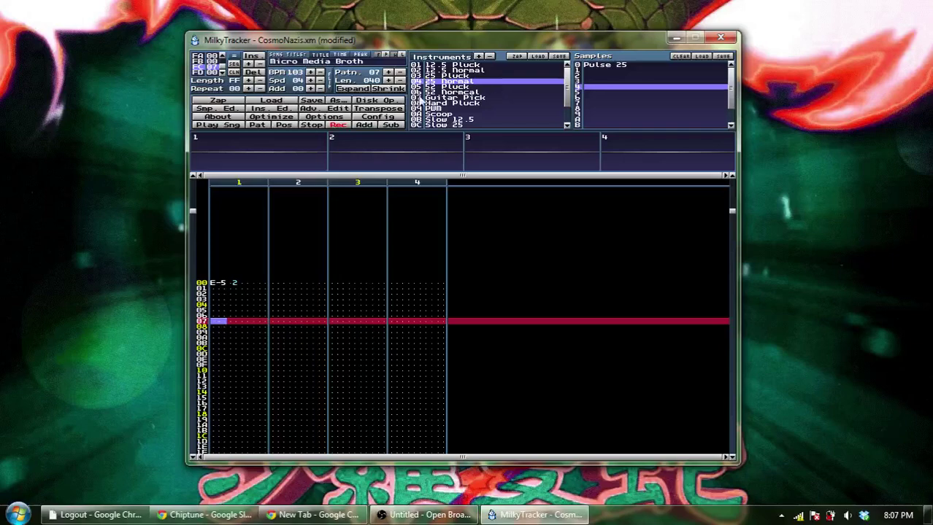
{"action": "left_click", "coordinate": [272, 108]}
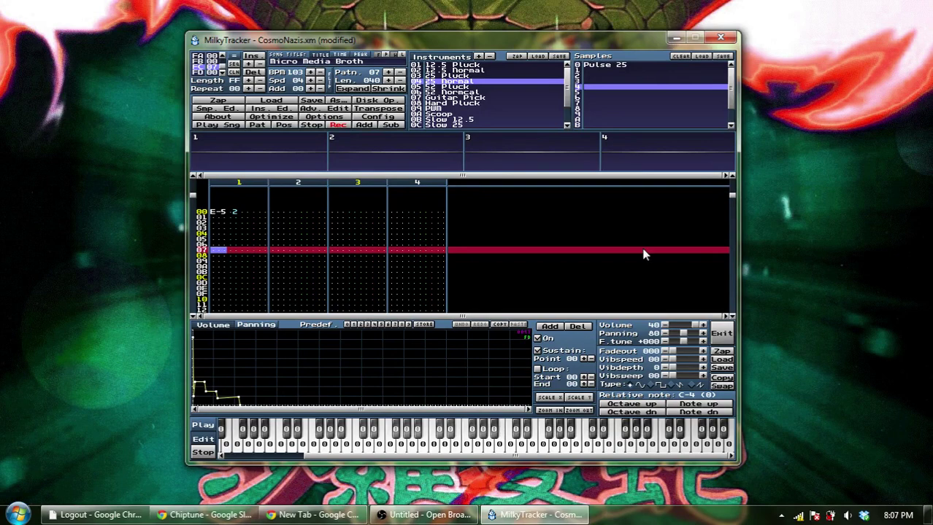
{"action": "left_click", "coordinate": [288, 109]}
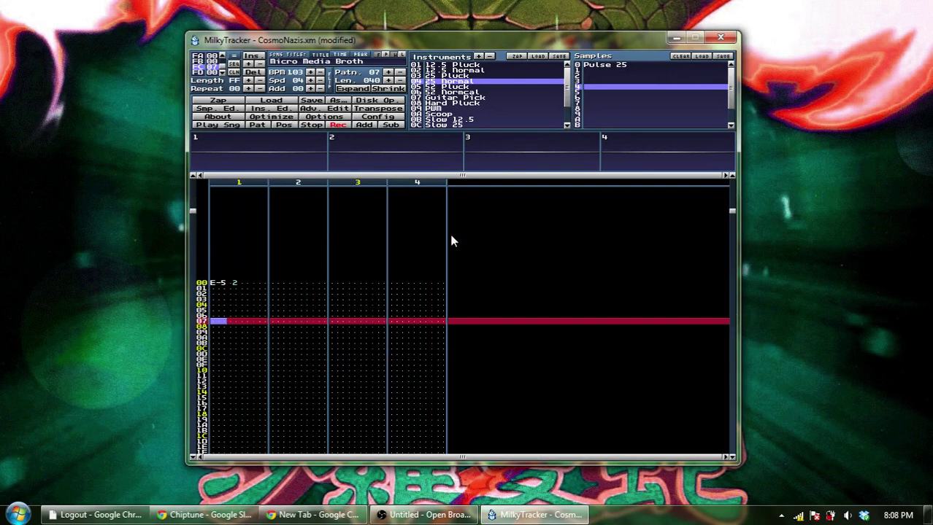
{"action": "key", "text": "y"}
{"action": "key", "text": "Alt_R"}
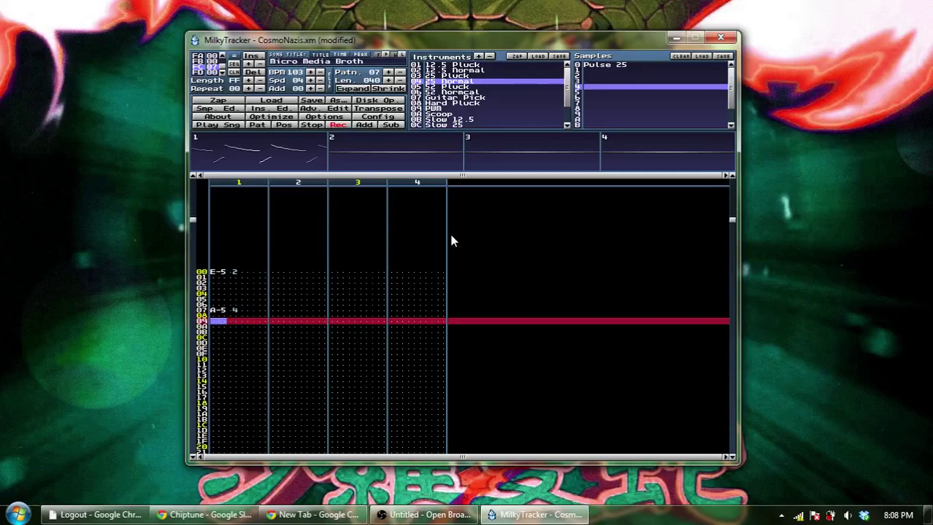
Add effect 301 to the A-5 note in channel 1, row 07, and play the pattern
{"action": "key", "text": "space"}
{"action": "key", "text": "Up"}
{"action": "key", "text": "Right"}
{"action": "key", "text": "Right"}
{"action": "key", "text": "Right"}
{"action": "key", "text": "Up"}
{"action": "key", "text": "Up"}
{"action": "key", "text": "Up"}
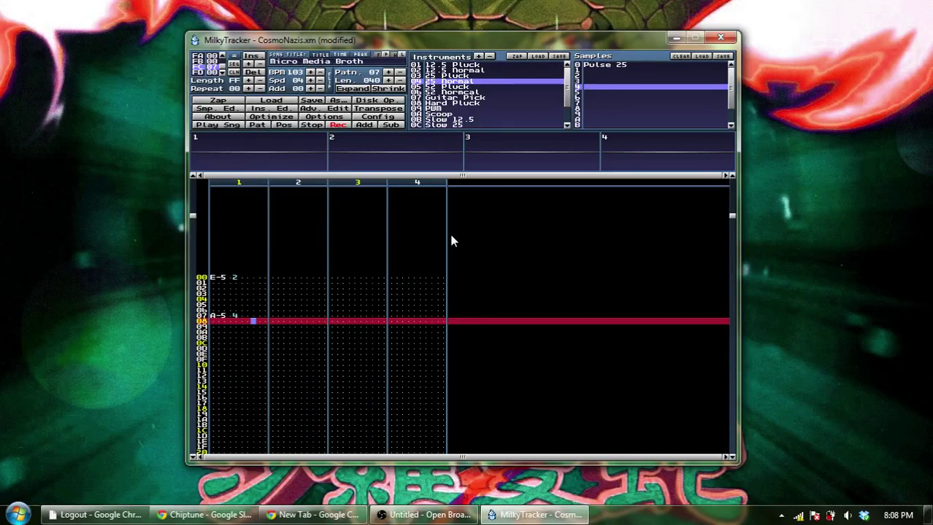
{"action": "type", "text": "300"}
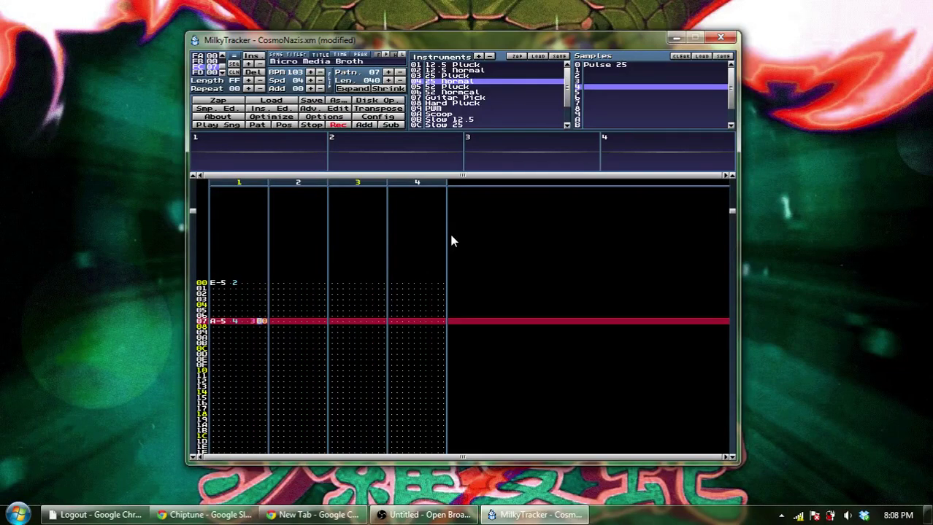
{"action": "key", "text": "Right"}
{"action": "key", "text": "Return"}
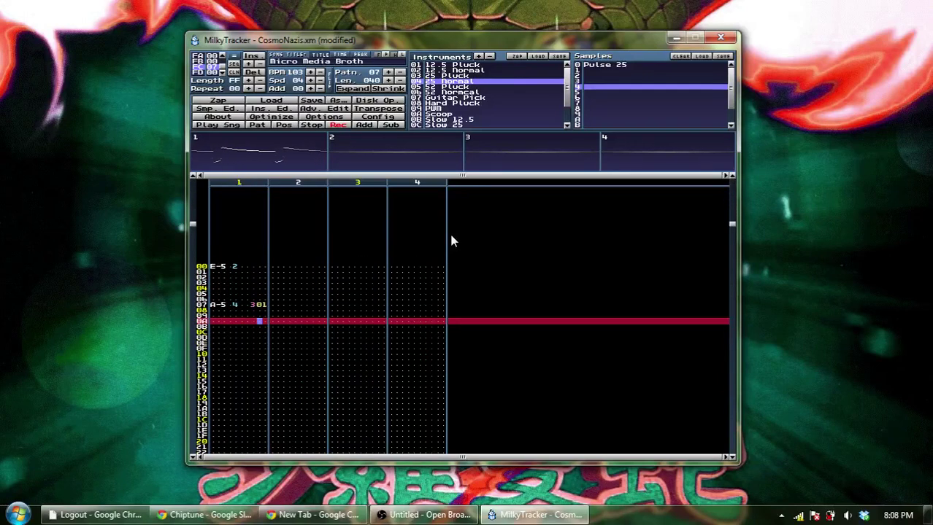
Enter effect 3 in rows 08 to 0B of channel 1, below the A-5 note
{"action": "key", "text": "Up"}
{"action": "key", "text": "Up"}
{"action": "key", "text": "Up"}
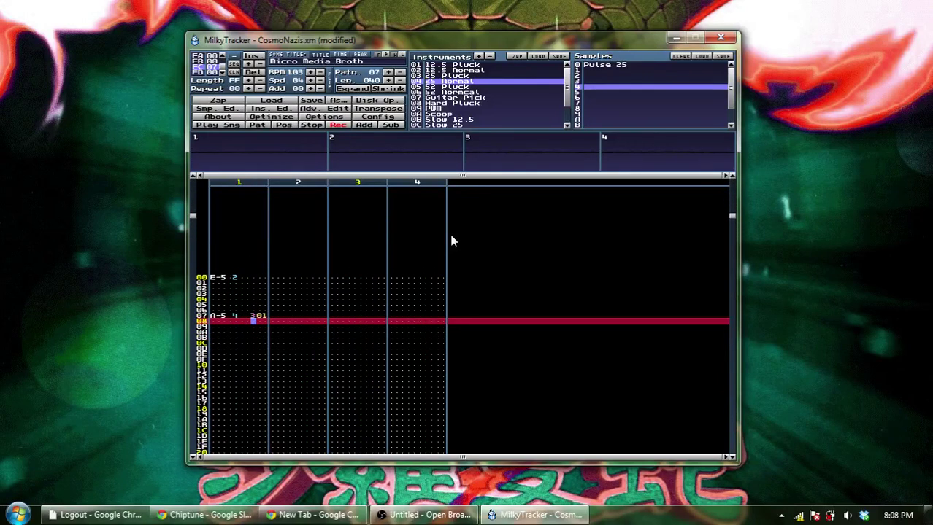
{"action": "type", "text": "3"}
{"action": "key", "text": "Down"}
{"action": "type", "text": "3"}
{"action": "key", "text": "Down"}
{"action": "type", "text": "3"}
{"action": "key", "text": "Down"}
{"action": "type", "text": "3"}
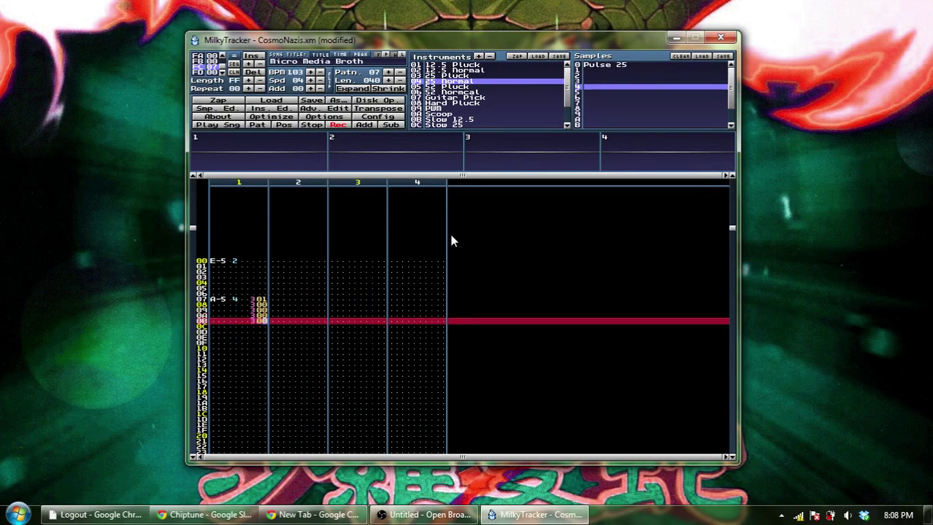
Set the parameter of the effect 3 entries in rows 08 to 0B of channel 1 to 01
{"action": "key", "text": "Up"}
{"action": "key", "text": "Up"}
{"action": "key", "text": "Up"}
{"action": "key", "text": "Down"}
{"action": "type", "text": "1"}
{"action": "key", "text": "Down"}
{"action": "type", "text": "1"}
{"action": "key", "text": "Down"}
{"action": "type", "text": "1"}
{"action": "key", "text": "ctrl+Return"}
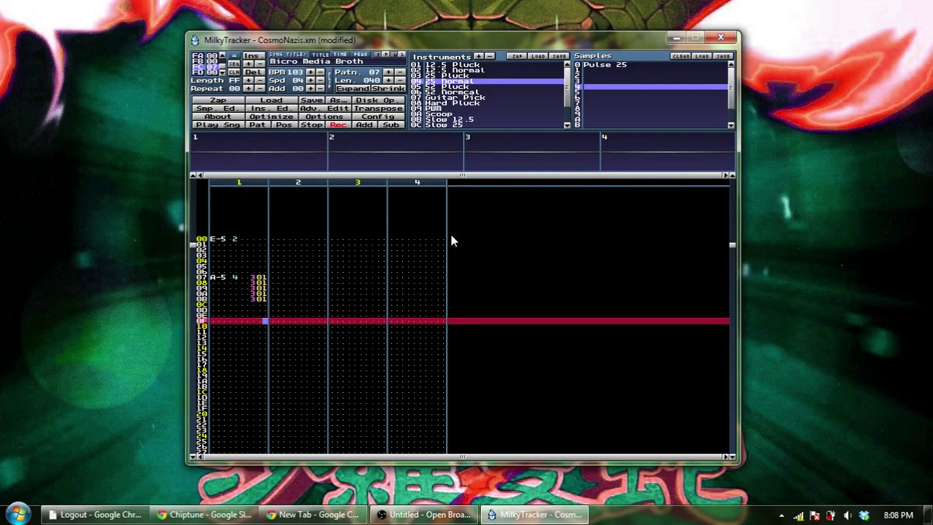
Change the effect parameter on the A-5 note in channel 1, row 07, to 08
{"action": "key", "text": "Up"}
{"action": "key", "text": "Up"}
{"action": "key", "text": "Up"}
{"action": "key", "text": "Up"}
{"action": "key", "text": "Up"}
{"action": "key", "text": "Up"}
{"action": "key", "text": "Up"}
{"action": "key", "text": "Up"}
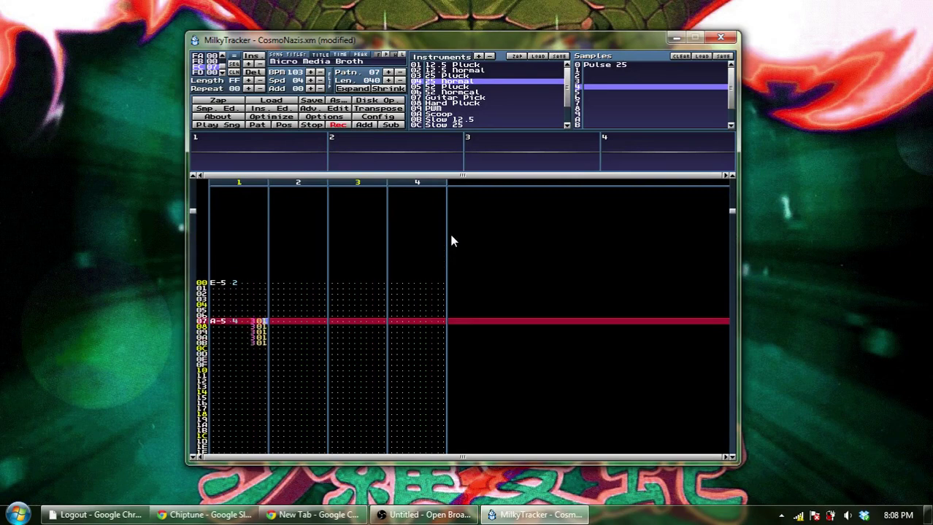
{"action": "key", "text": "Up"}
{"action": "key", "text": "Up"}
{"action": "key", "text": "Up"}
{"action": "key", "text": "Up"}
{"action": "key", "text": "Up"}
{"action": "key", "text": "Down"}
{"action": "key", "text": "Down"}
{"action": "key", "text": "Down"}
{"action": "key", "text": "Down"}
{"action": "key", "text": "Down"}
{"action": "key", "text": "Down"}
{"action": "key", "text": "Down"}
{"action": "key", "text": "Down"}
{"action": "key", "text": "Down"}
{"action": "key", "text": "Down"}
{"action": "key", "text": "Down"}
{"action": "key", "text": "Down"}
{"action": "key", "text": "Down"}
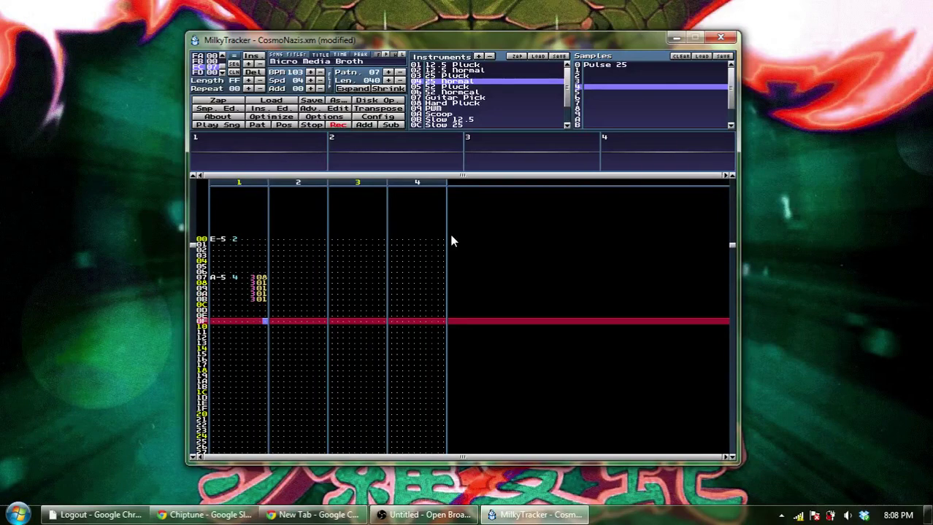
Enter effect 2 in rows 0C to 0E of channel 1
{"action": "key", "text": "Left"}
{"action": "key", "text": "Up"}
{"action": "key", "text": "Up"}
{"action": "key", "text": "Up"}
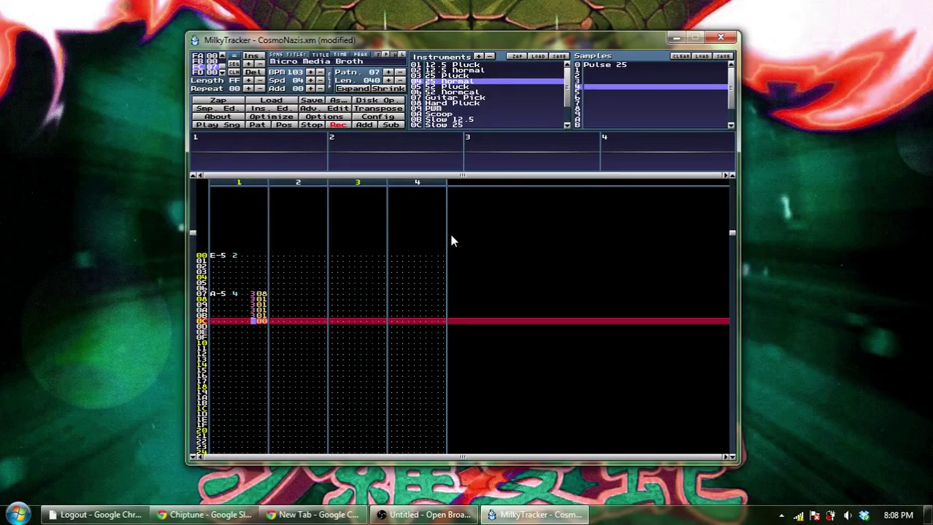
{"action": "type", "text": "2"}
{"action": "type", "text": "2"}
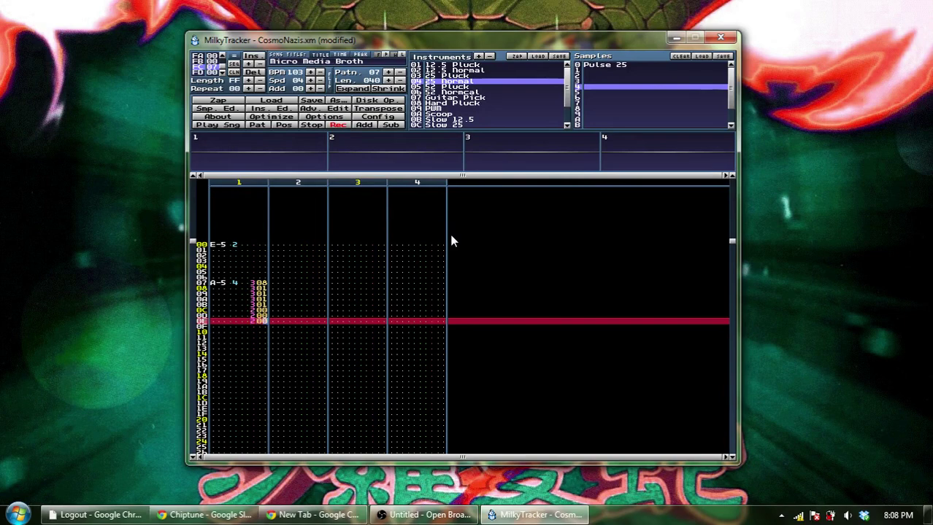
{"action": "type", "text": "2"}
Set the effect 2 parameters in channel 1 to 01 on rows 0C and 0D and 06 on row 0E
{"action": "key", "text": "Up"}
{"action": "key", "text": "Up"}
{"action": "key", "text": "Up"}
{"action": "key", "text": "Down"}
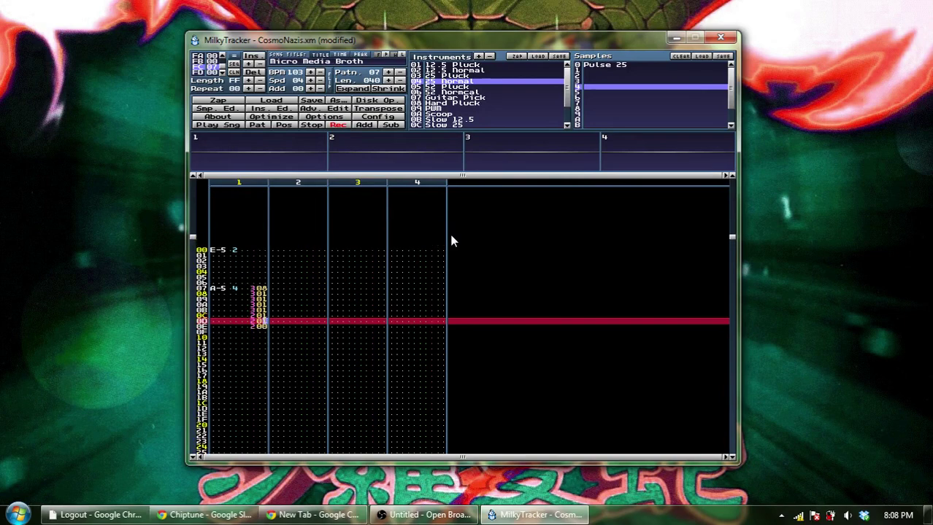
{"action": "key", "text": "Down"}
{"action": "type", "text": "6"}
Enter effect 1 in rows 0F to 13 of channel 1
{"action": "key", "text": "Left"}
{"action": "key", "text": "Left"}
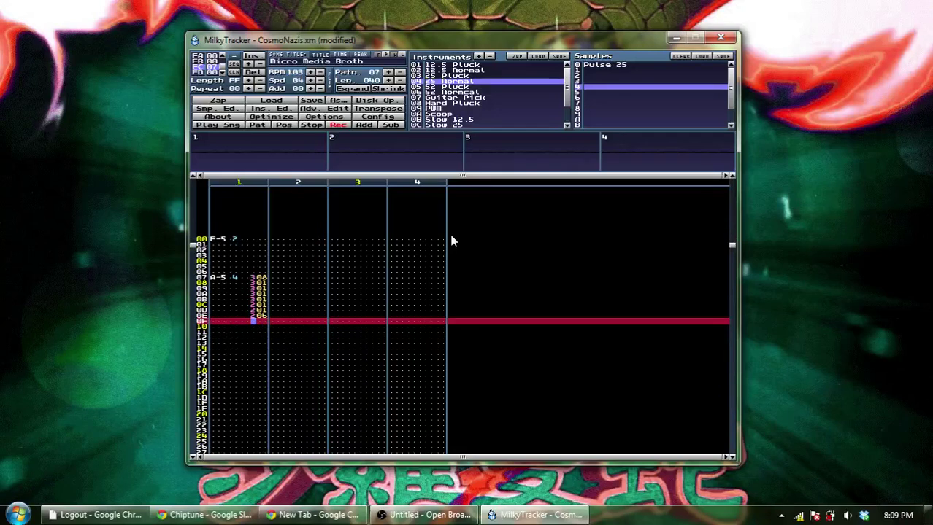
{"action": "type", "text": "1111"}
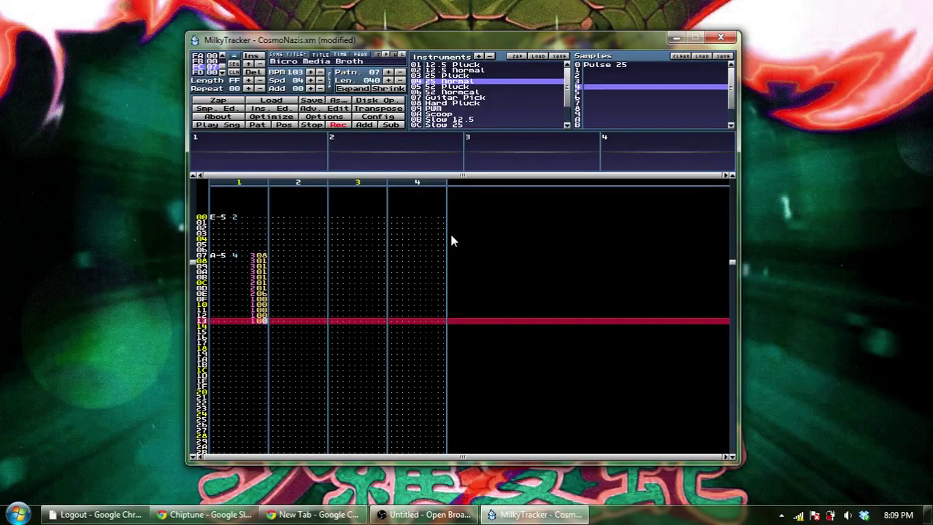
Set the effect 1 parameters in rows 0F to 13 of channel 1 to 01 and play the pattern
{"action": "key", "text": "Up"}
{"action": "key", "text": "Up"}
{"action": "key", "text": "Up"}
{"action": "key", "text": "Up"}
{"action": "key", "text": "Right"}
{"action": "key", "text": "Right"}
{"action": "type", "text": "111"}
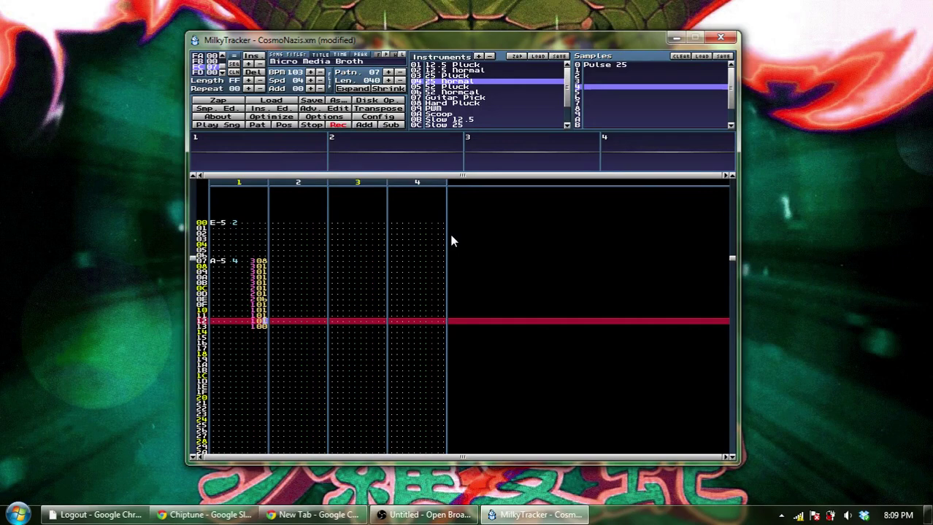
{"action": "type", "text": "1"}
{"action": "key", "text": "Return"}
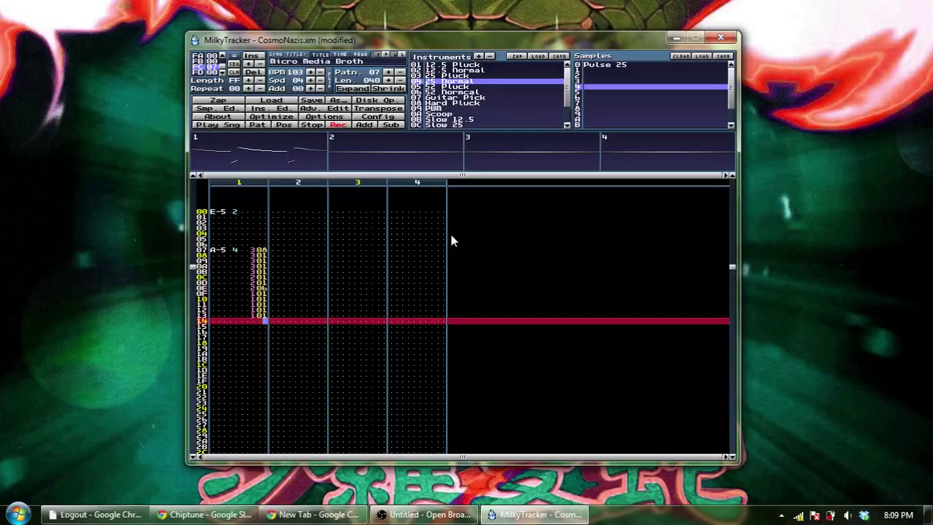
{"action": "key", "text": "space"}
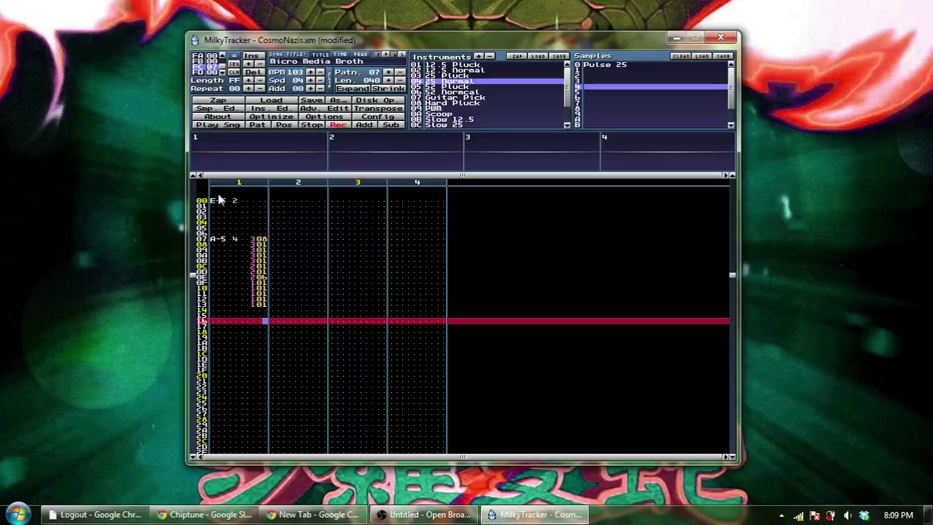
Copy the channel 1 block from row 00 to row 14 and paste it into channel 2 at row 00
{"action": "left_click_drag", "start_coordinate": [215, 202], "coordinate": [264, 320]}
{"action": "right_click", "coordinate": [264, 321]}
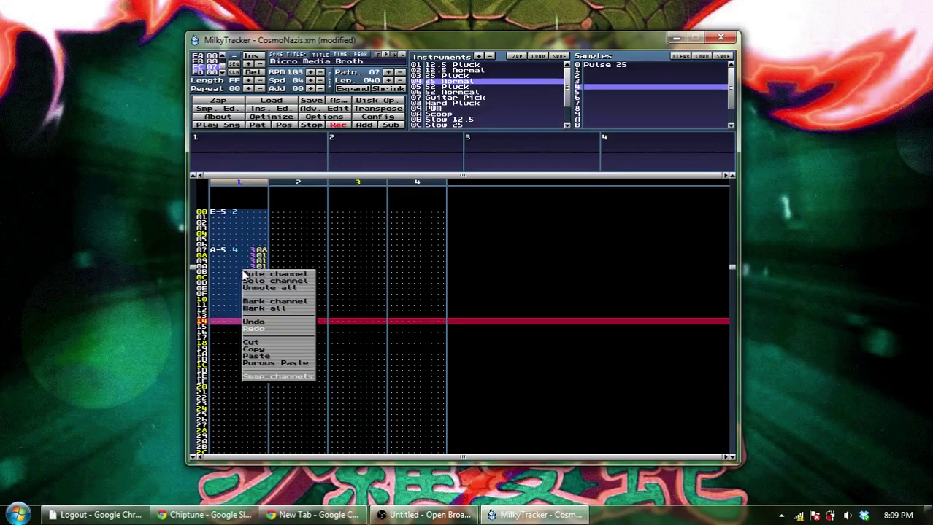
{"action": "left_click", "coordinate": [267, 351]}
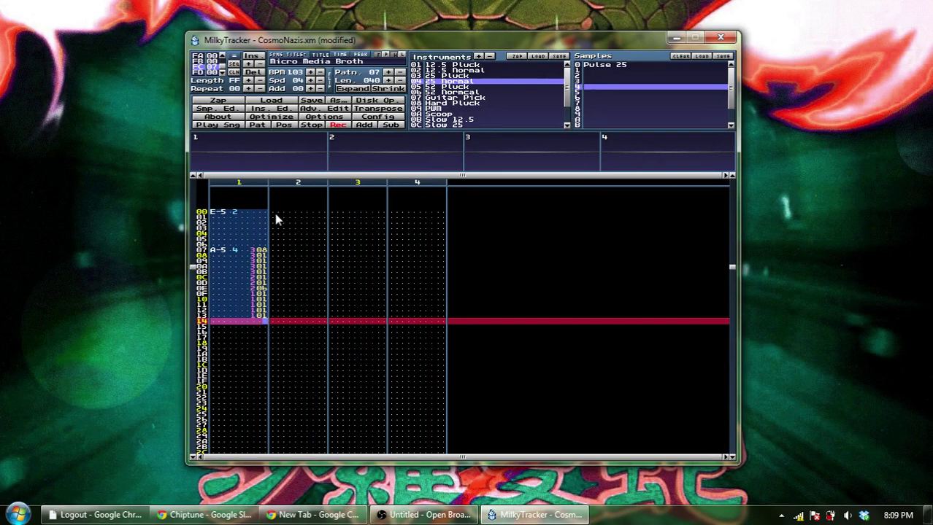
{"action": "left_click", "coordinate": [273, 210]}
{"action": "right_click", "coordinate": [276, 324]}
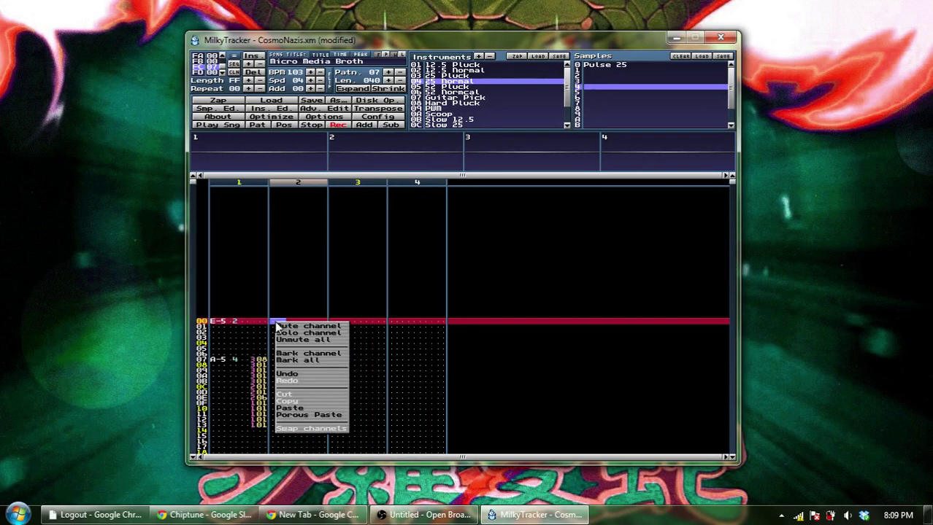
{"action": "left_click", "coordinate": [310, 407]}
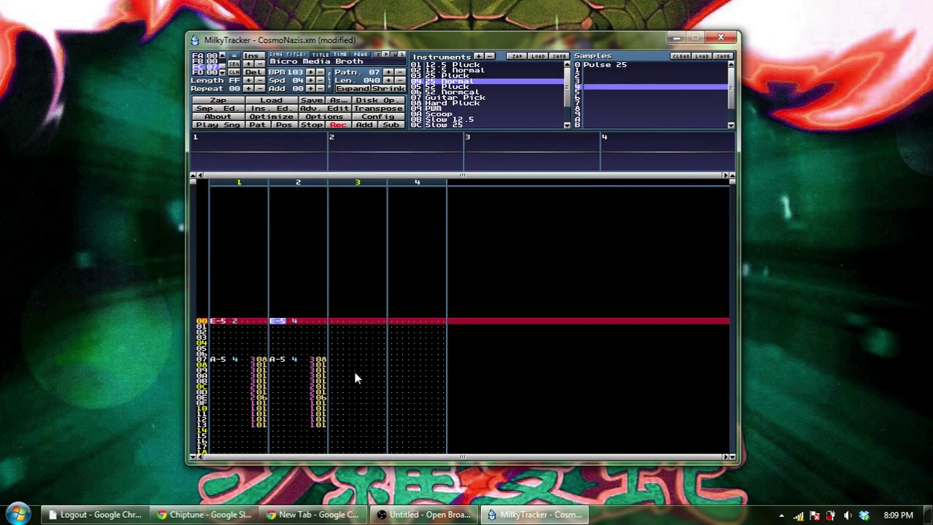
Try G-5 for the channel 2 note in row 00 and replace it with A-5
{"action": "key", "text": "b"}
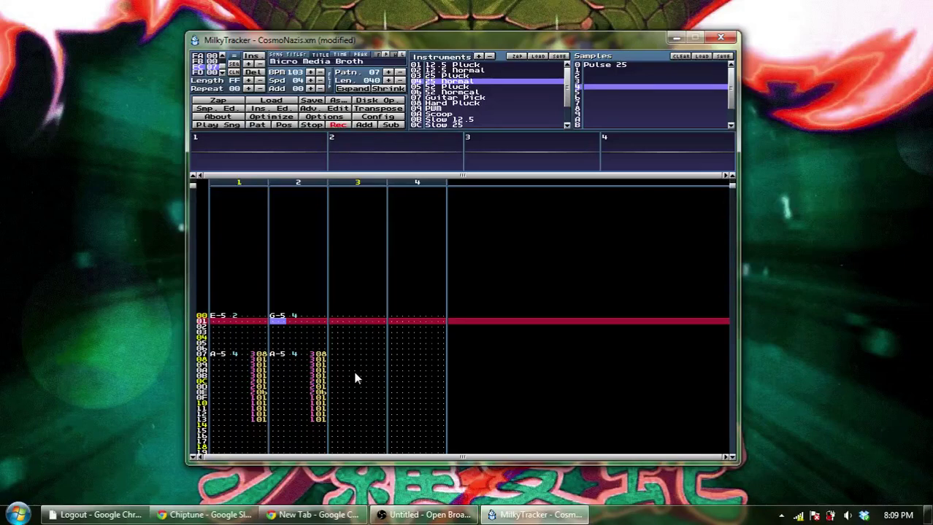
{"action": "key", "text": "Down"}
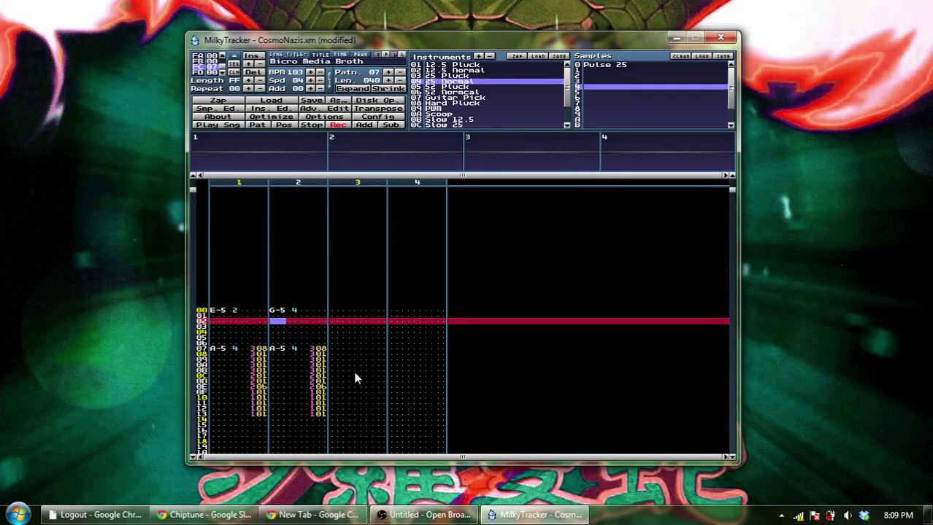
{"action": "key", "text": "Up"}
{"action": "key", "text": "Up"}
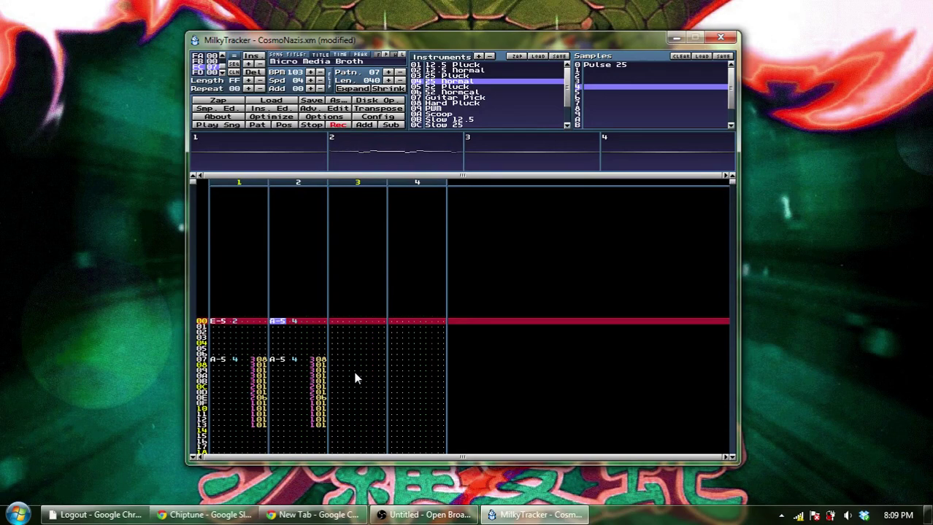
{"action": "key", "text": "n"}
Change the channel 2 note in row 07 to C-6
{"action": "key", "text": "Down"}
{"action": "key", "text": "Down"}
{"action": "key", "text": "Down"}
{"action": "key", "text": "Down"}
{"action": "key", "text": "Down"}
{"action": "key", "text": "Down"}
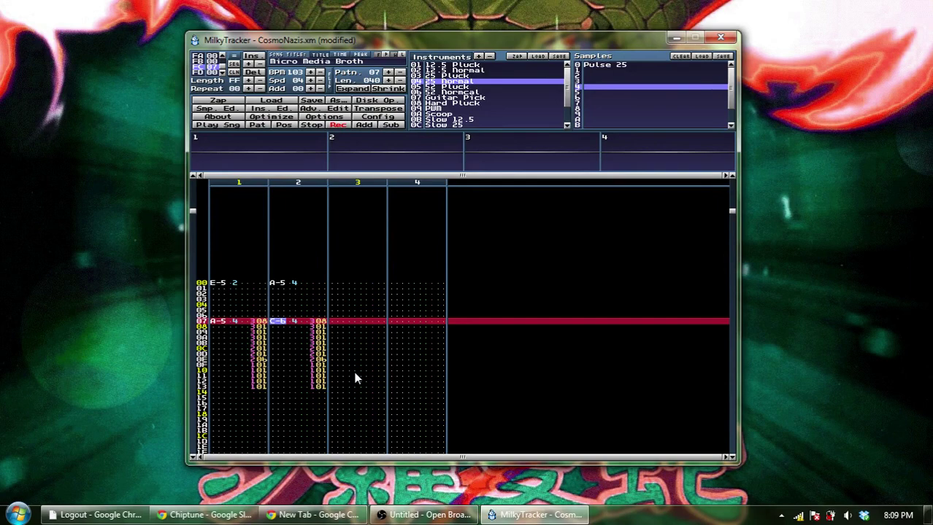
Play the pattern through row 17 to hear channels 1 and 2 together, and return to row 07
{"action": "key", "text": "Return"}
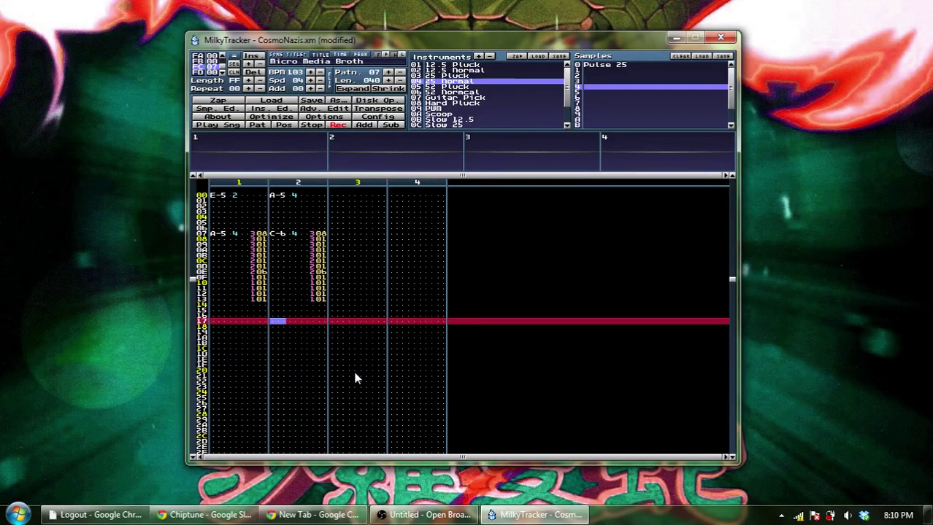
{"action": "key", "text": "Up"}
{"action": "key", "text": "Up"}
{"action": "key", "text": "Up"}
{"action": "key", "text": "Up"}
{"action": "key", "text": "Up"}
{"action": "key", "text": "Up"}
{"action": "key", "text": "Up"}
{"action": "key", "text": "Up"}
{"action": "key", "text": "Up"}
{"action": "key", "text": "Up"}
{"action": "key", "text": "Up"}
{"action": "key", "text": "Up"}
{"action": "key", "text": "Up"}
{"action": "key", "text": "Up"}
{"action": "key", "text": "Up"}
{"action": "key", "text": "Up"}
{"action": "key", "text": "Up"}
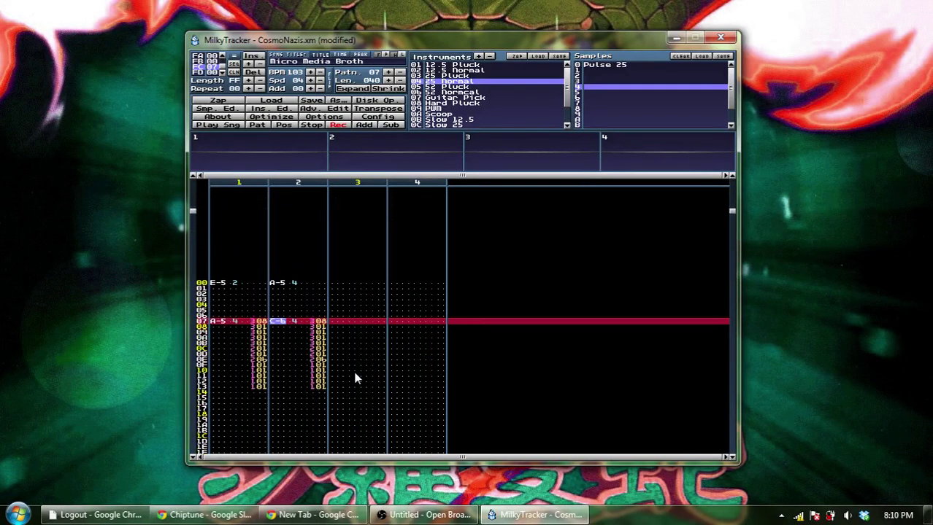
Delete the effect in row 07 of channel 1
{"action": "key", "text": "Right"}
{"action": "key", "text": "Right"}
{"action": "key", "text": "Right"}
{"action": "key", "text": "Right"}
{"action": "key", "text": "Right"}
{"action": "key", "text": "Left"}
{"action": "key", "text": "Left"}
{"action": "key", "text": "Left"}
{"action": "key", "text": "Left"}
{"action": "key", "text": "Left"}
{"action": "key", "text": "Left"}
{"action": "key", "text": "Left"}
{"action": "key", "text": "Left"}
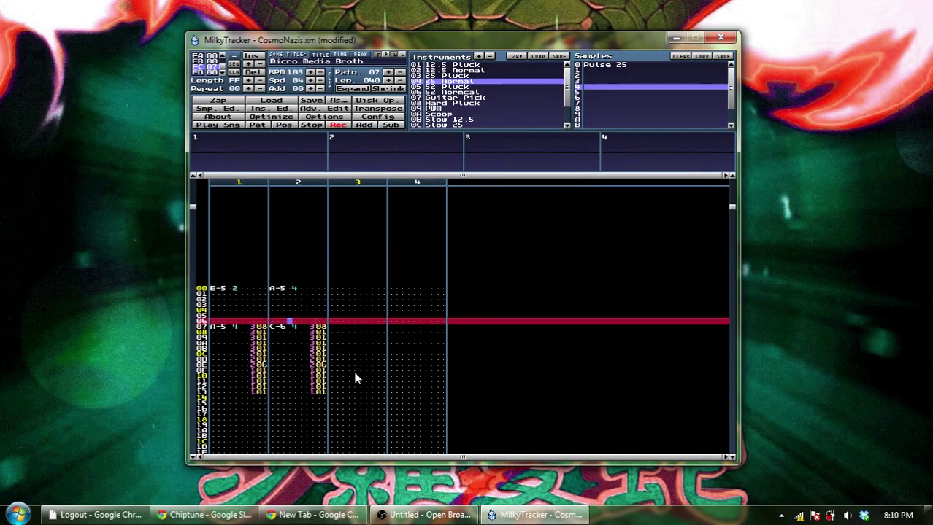
{"action": "key", "text": "Down"}
{"action": "key", "text": "Delete"}
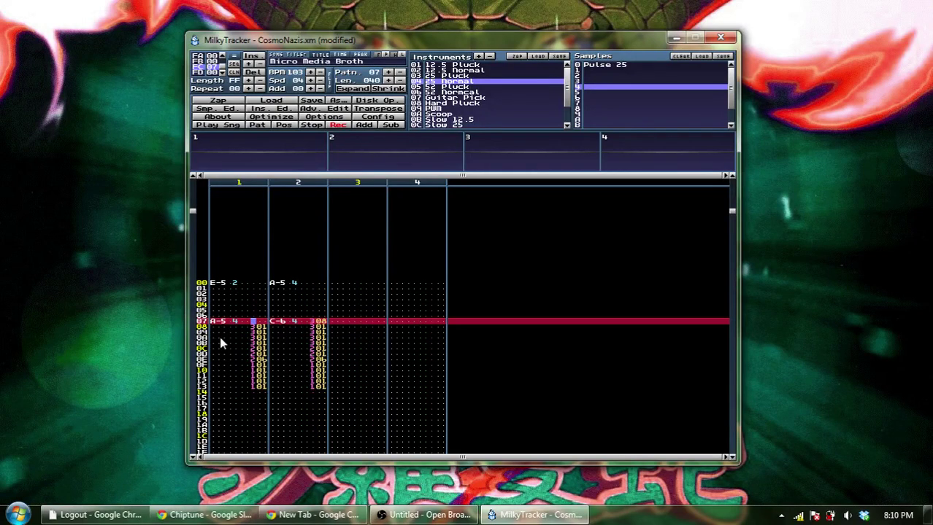
Cut the block from row 07 to row 15 in channels 1 and 2, and delete the channel 2 note in row 00
{"action": "left_click_drag", "start_coordinate": [221, 323], "coordinate": [326, 407]}
{"action": "right_click", "coordinate": [317, 394]}
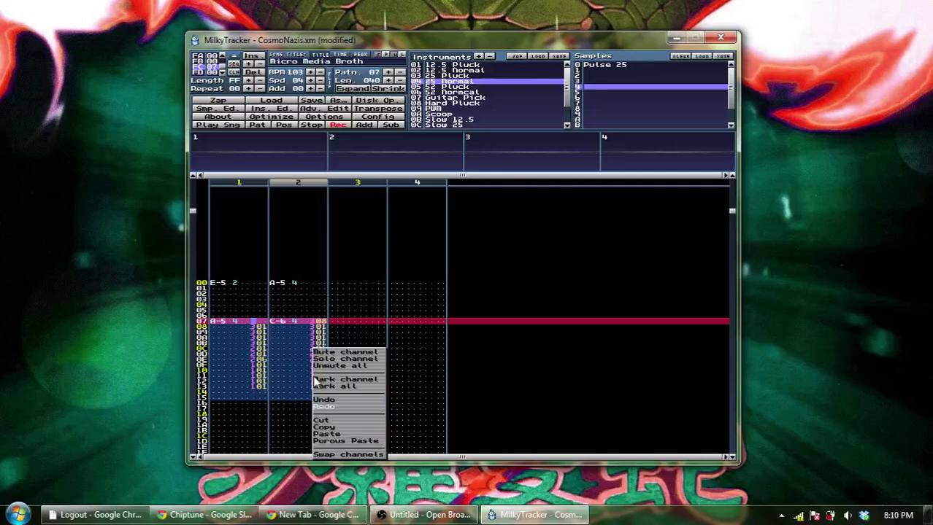
{"action": "left_click", "coordinate": [326, 427]}
{"action": "key", "text": "Up"}
{"action": "key", "text": "Up"}
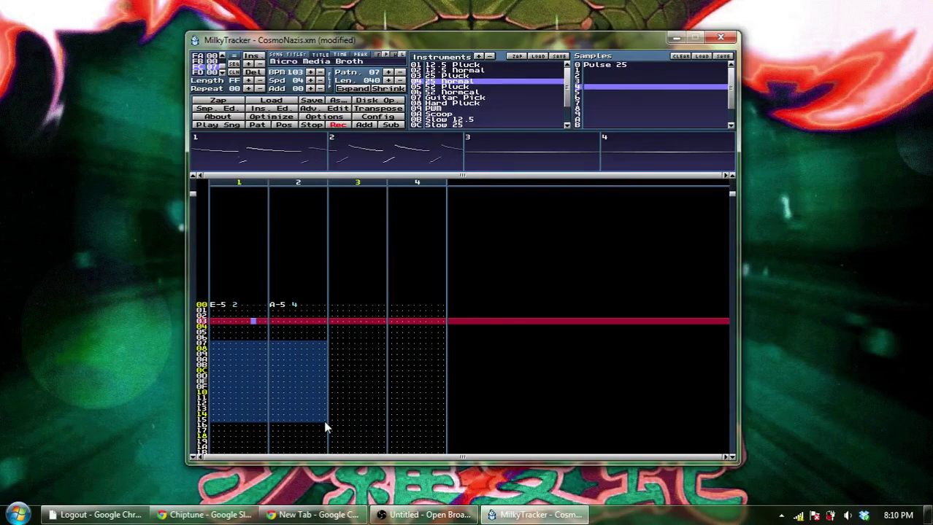
{"action": "left_click", "coordinate": [274, 294]}
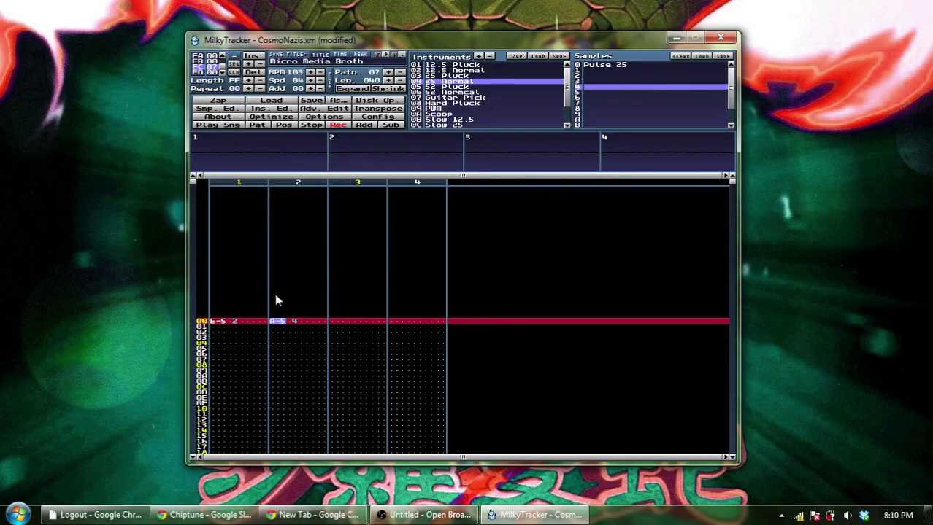
{"action": "key", "text": "Delete"}
Enter the arpeggio effect 050 in rows 00 to 09 of channel 1
{"action": "key", "text": "Left"}
{"action": "type", "text": "505050505050505050"}
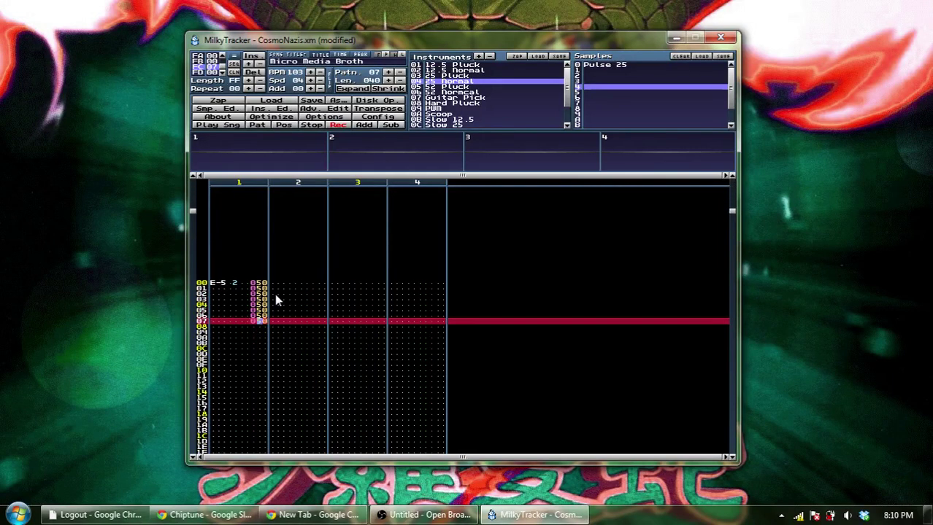
{"action": "key", "text": "Up"}
{"action": "key", "text": "Up"}
{"action": "key", "text": "Up"}
{"action": "key", "text": "Up"}
{"action": "key", "text": "Up"}
{"action": "key", "text": "Up"}
{"action": "key", "text": "Up"}
{"action": "key", "text": "Up"}
{"action": "key", "text": "Up"}
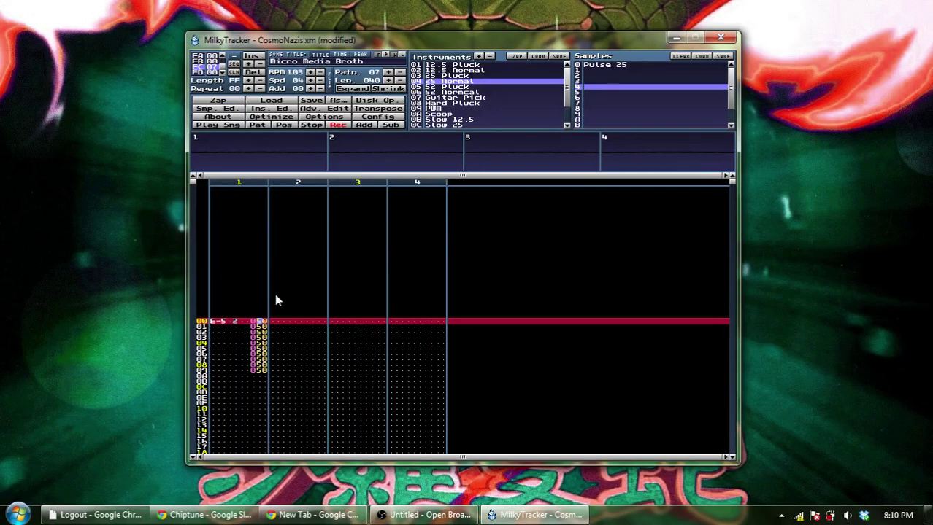
Play channel 1 from row 00 through row 08 to hear the arpeggio, and return to row 00
{"action": "key", "text": "Down"}
{"action": "key", "text": "Down"}
{"action": "key", "text": "Down"}
{"action": "key", "text": "Down"}
{"action": "key", "text": "Down"}
{"action": "key", "text": "Down"}
{"action": "key", "text": "Down"}
{"action": "key", "text": "Down"}
{"action": "key", "text": "Down"}
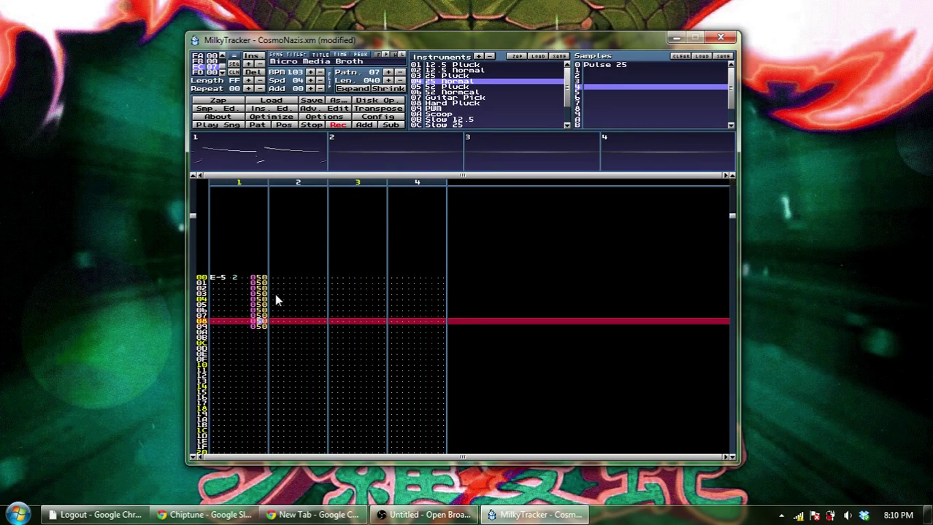
{"action": "key", "text": "Up"}
{"action": "key", "text": "Up"}
{"action": "key", "text": "Up"}
{"action": "key", "text": "Up"}
{"action": "key", "text": "Up"}
{"action": "key", "text": "Up"}
{"action": "key", "text": "Up"}
{"action": "key", "text": "Up"}
{"action": "key", "text": "Up"}
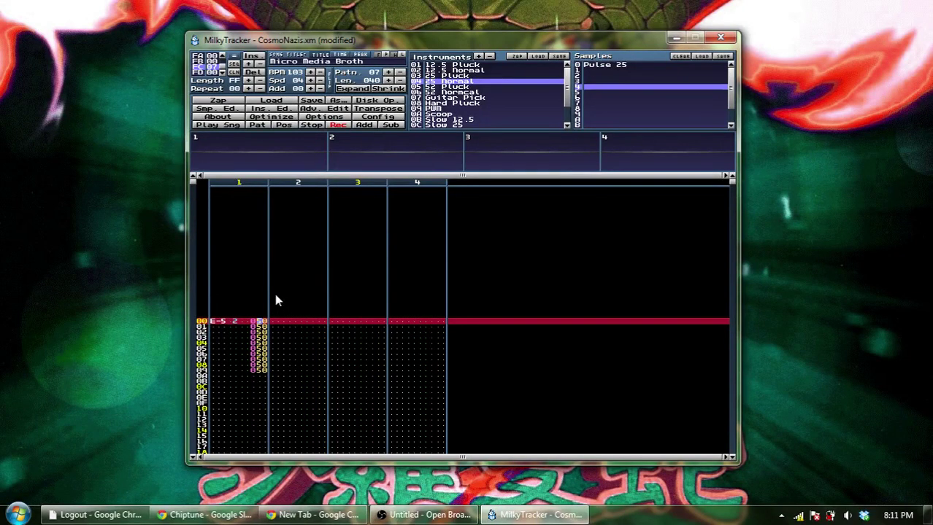
Go through the PWM, 25 Pluck and Hard Pluck instruments, ending on Hard Pluck
{"action": "key", "text": "Left"}
{"action": "left_click", "coordinate": [460, 108]}
{"action": "left_click", "coordinate": [453, 76]}
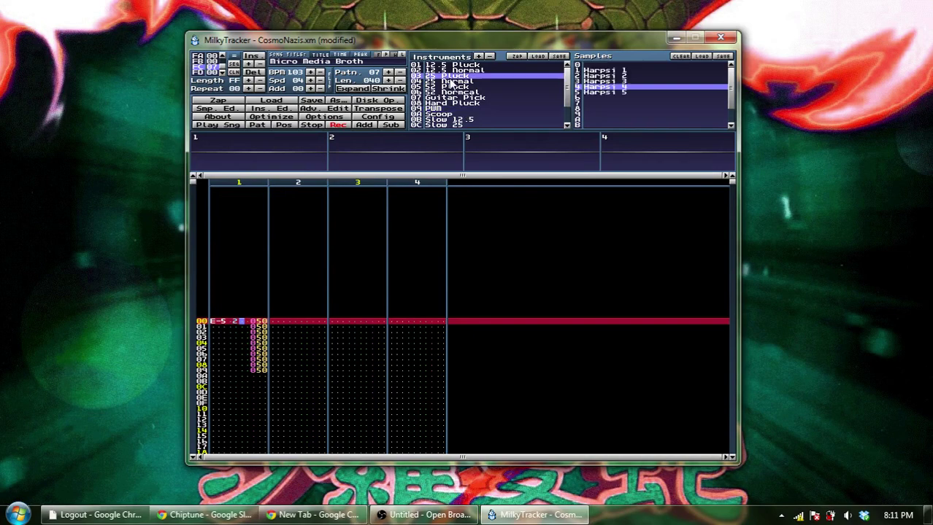
{"action": "left_click", "coordinate": [451, 103]}
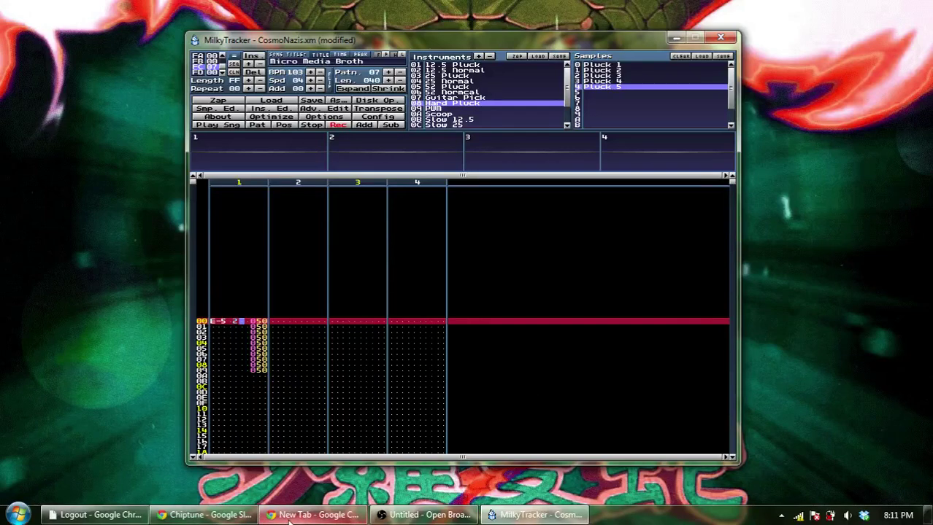
Switch to Chrome, load google.com to reach the JamBox site, and download Tracker Pack.zip from its Apps section
{"action": "left_click", "coordinate": [314, 515]}
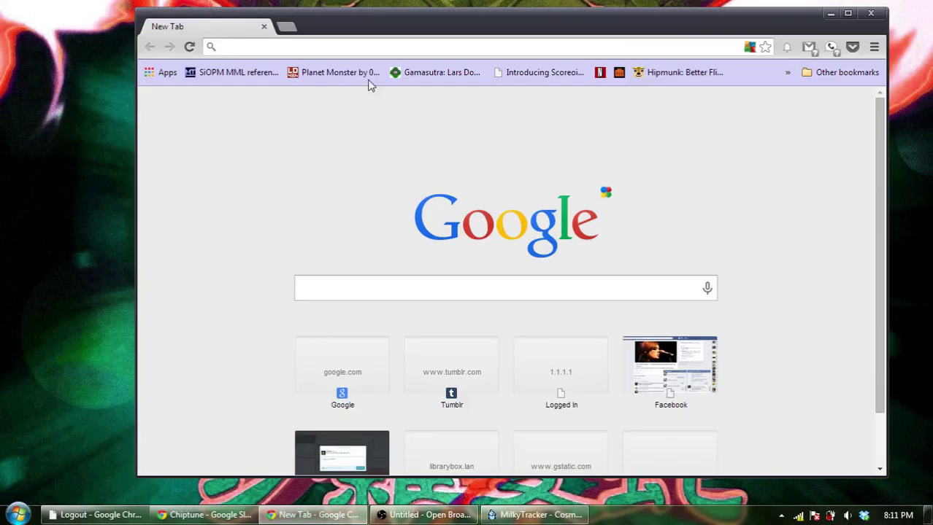
{"action": "left_click", "coordinate": [310, 46]}
{"action": "type", "text": "google.com"}
{"action": "key", "text": "Return"}
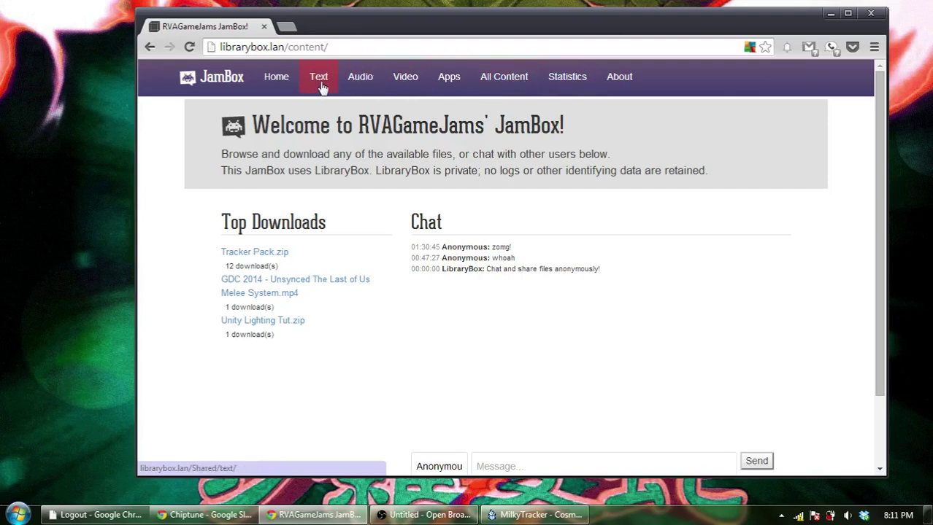
{"action": "left_click", "coordinate": [443, 83]}
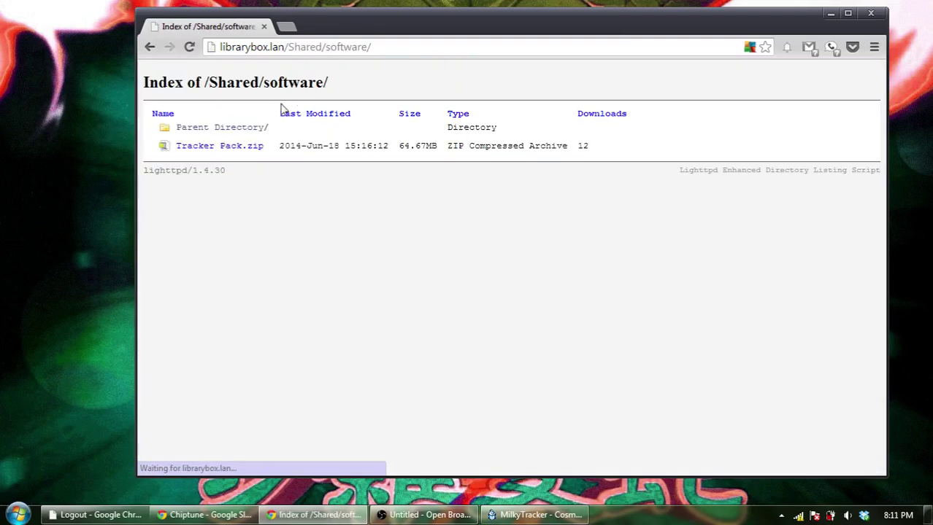
{"action": "left_click", "coordinate": [223, 149]}
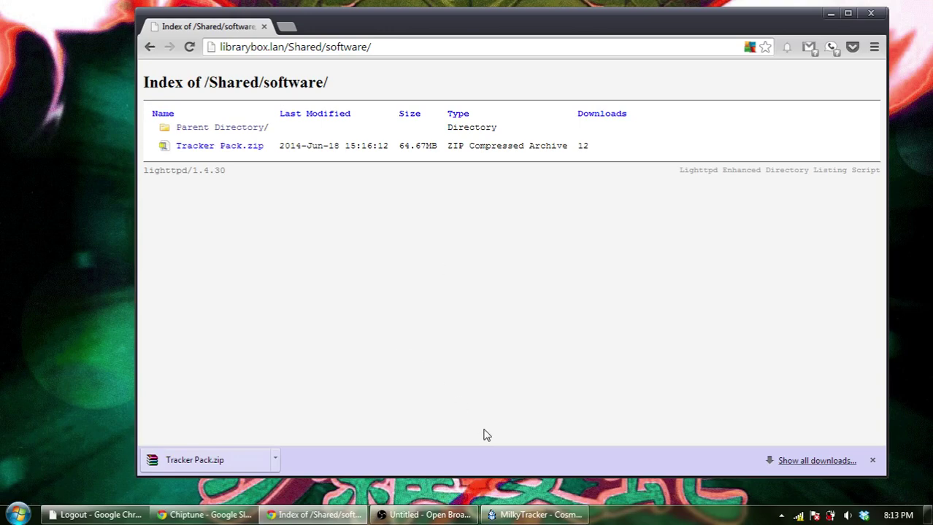
Switch to MilkyTracker and examine the waveforms of instruments 02, 05, 06 and 04 in the sample editor
{"action": "left_click", "coordinate": [536, 514]}
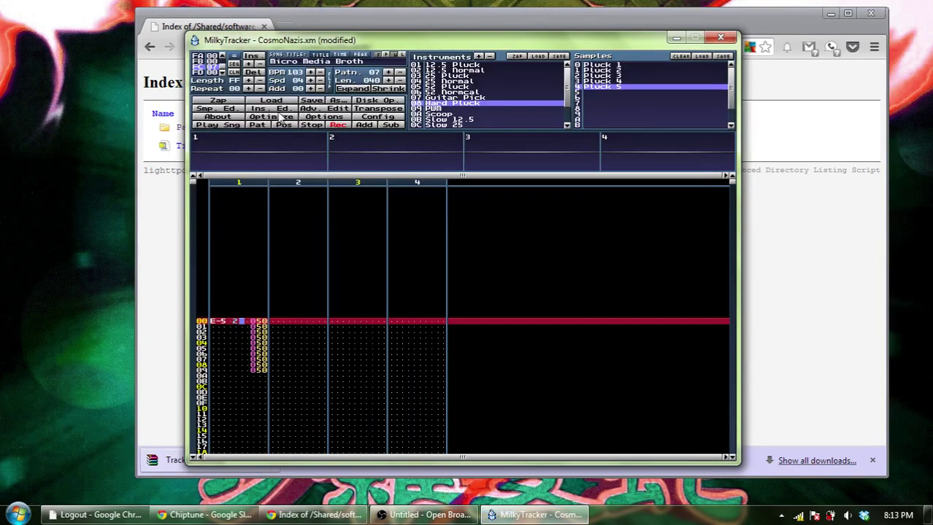
{"action": "left_click", "coordinate": [228, 109]}
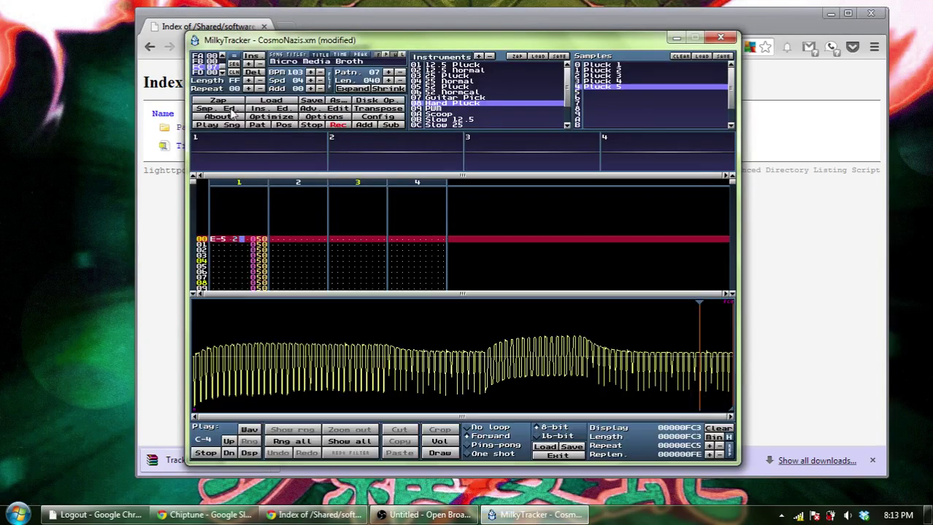
{"action": "left_click", "coordinate": [495, 71]}
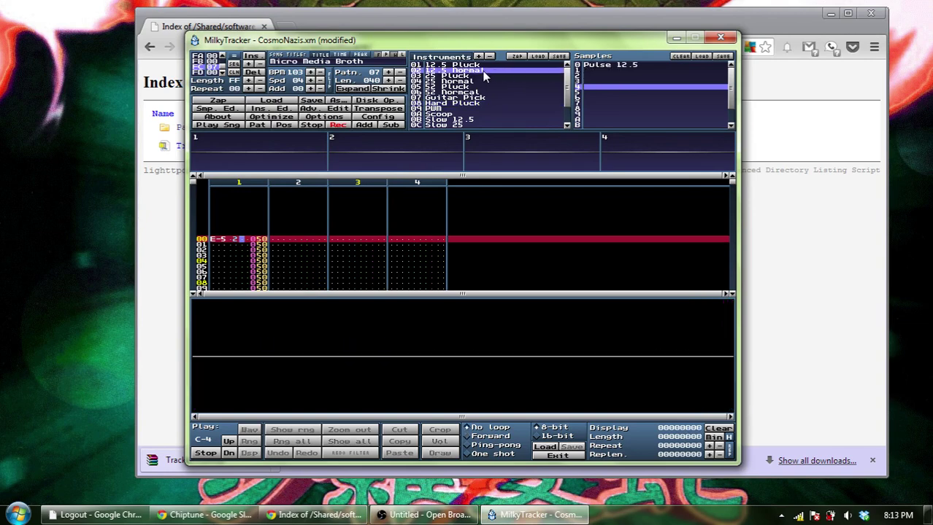
{"action": "left_click", "coordinate": [606, 65]}
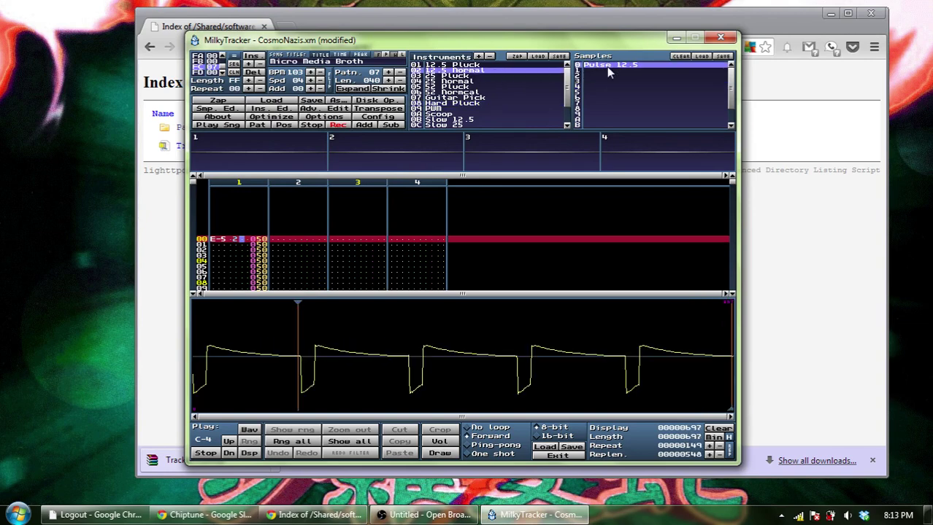
{"action": "left_click", "coordinate": [466, 87]}
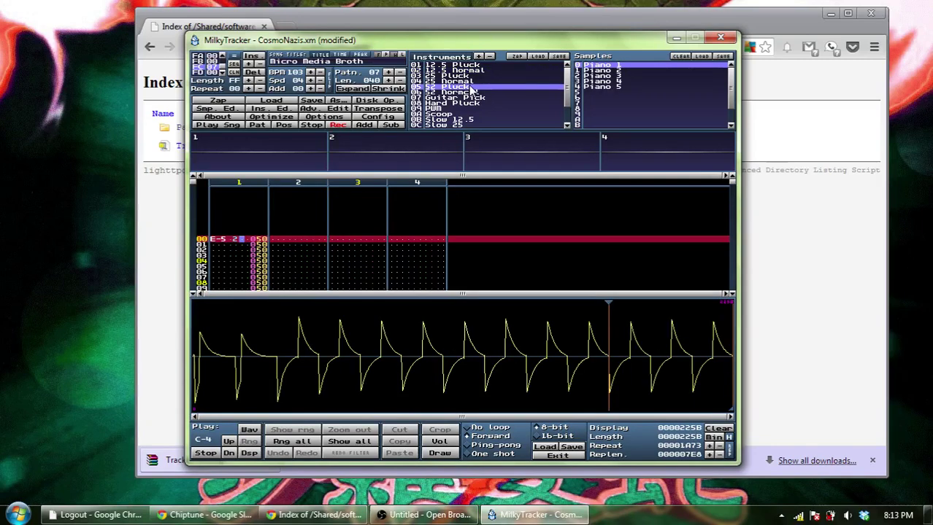
{"action": "left_click", "coordinate": [468, 92]}
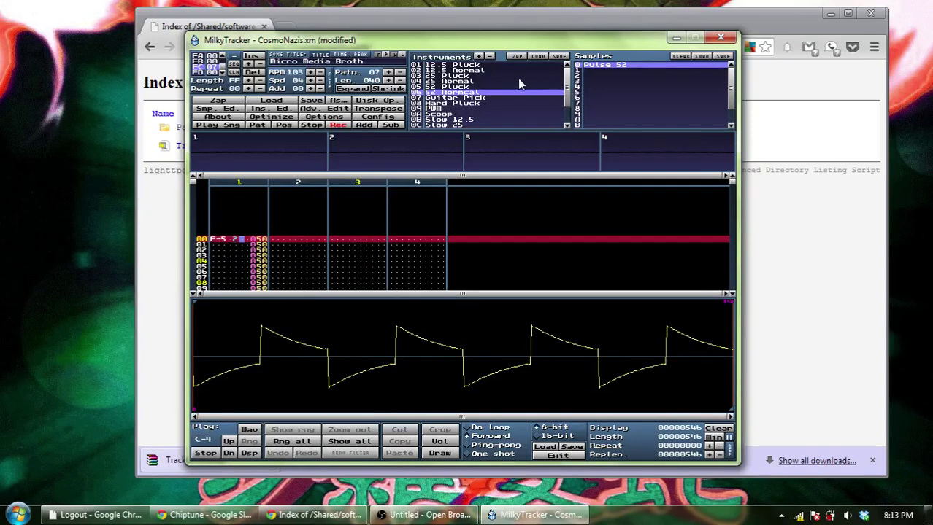
{"action": "left_click", "coordinate": [458, 82]}
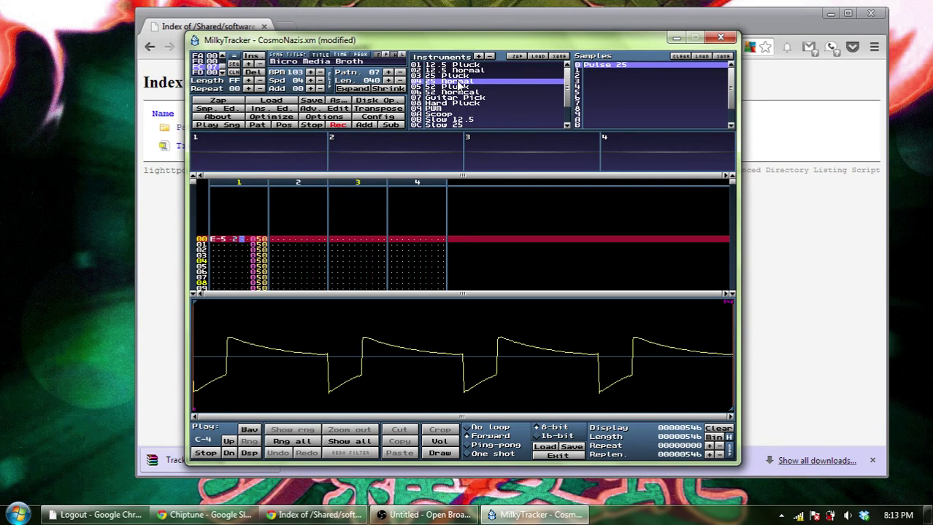
{"action": "left_click", "coordinate": [456, 93]}
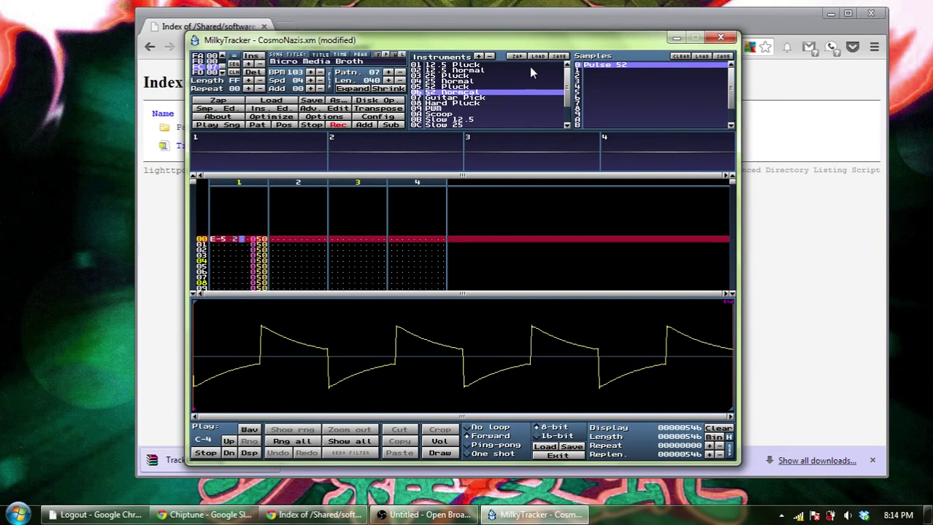
Turn off record mode at channel 2 row 00 and compare the 25 Normal, 12.5 Normal and PWM instruments
{"action": "left_click", "coordinate": [275, 241]}
{"action": "key", "text": "space"}
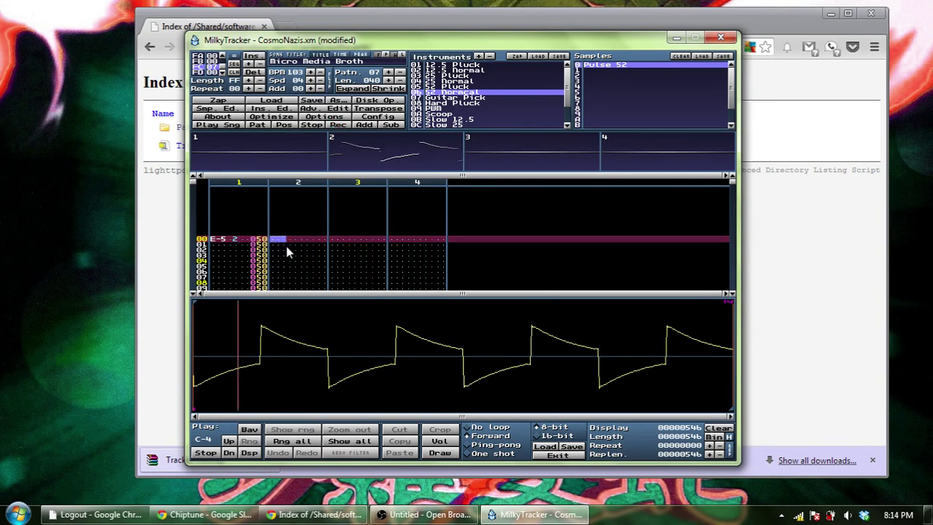
{"action": "left_click", "coordinate": [472, 82]}
{"action": "key", "text": "q"}
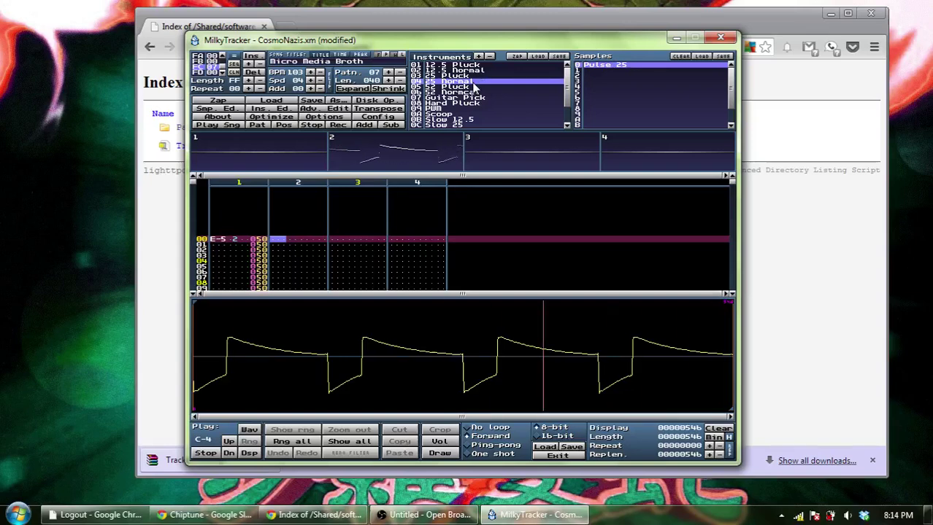
{"action": "left_click", "coordinate": [467, 71]}
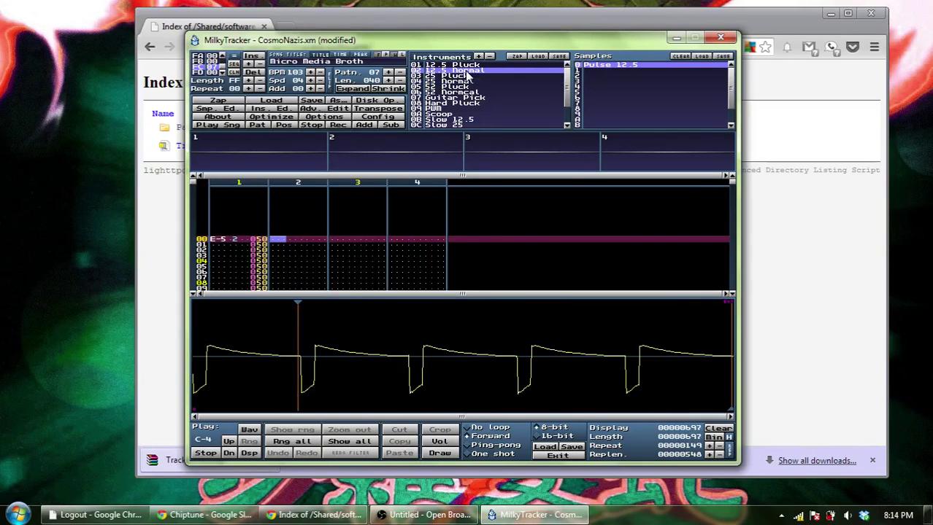
{"action": "left_click", "coordinate": [447, 109]}
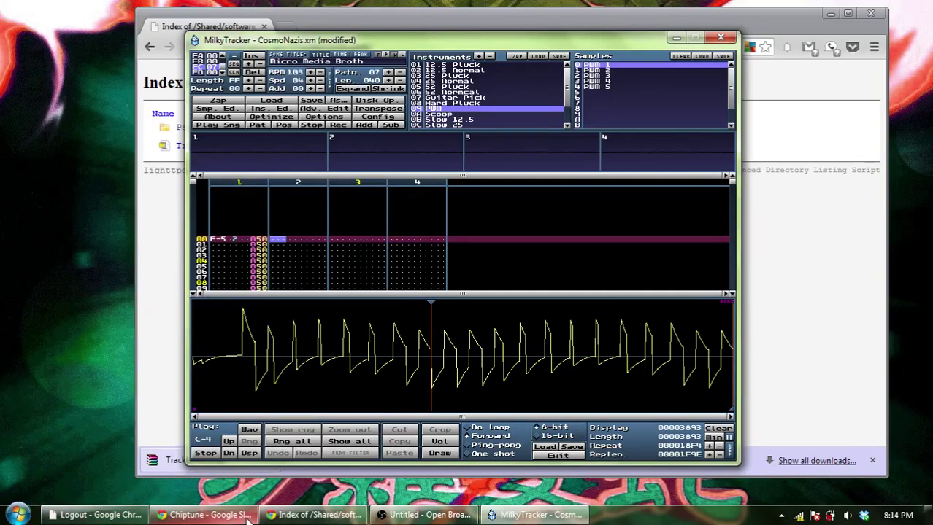
Open the downloaded Tracker Pack.zip from Chrome and go to its Windows folder in WinRAR
{"action": "key", "text": "super+e"}
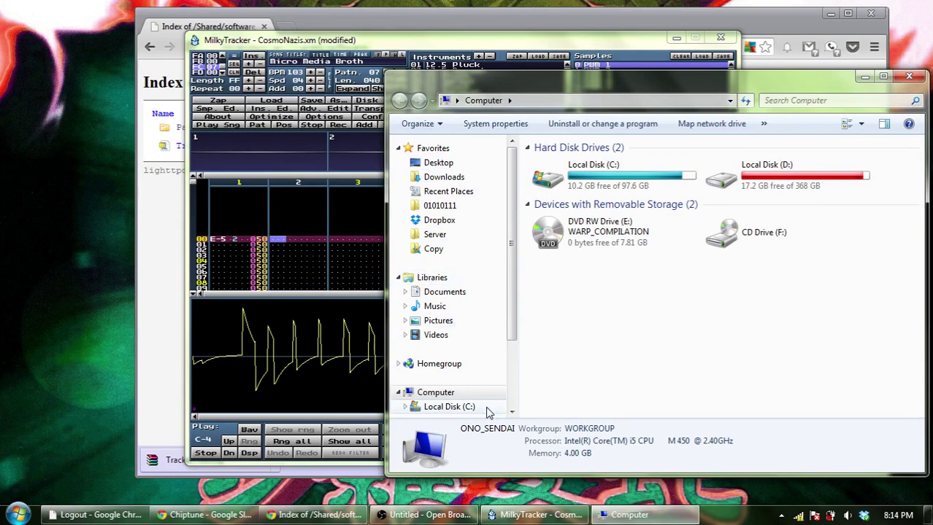
{"action": "left_click", "coordinate": [170, 468]}
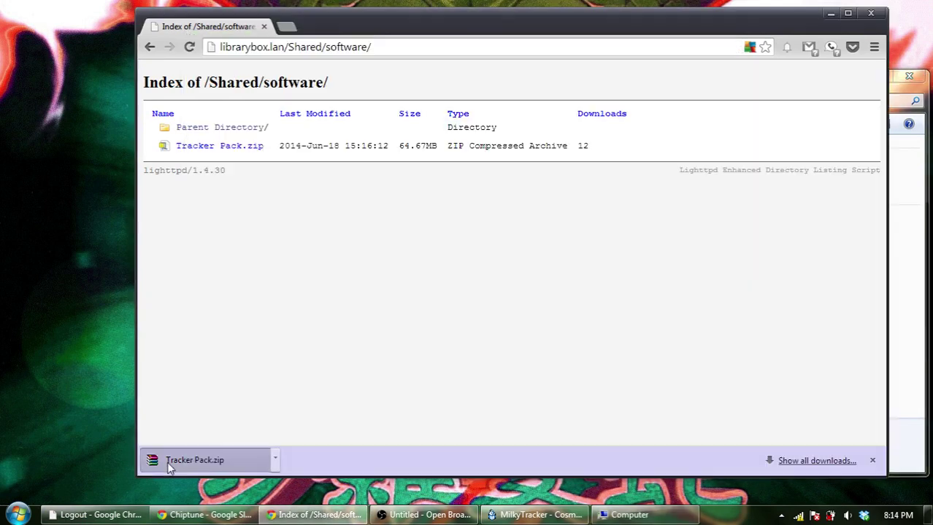
{"action": "left_click", "coordinate": [169, 468]}
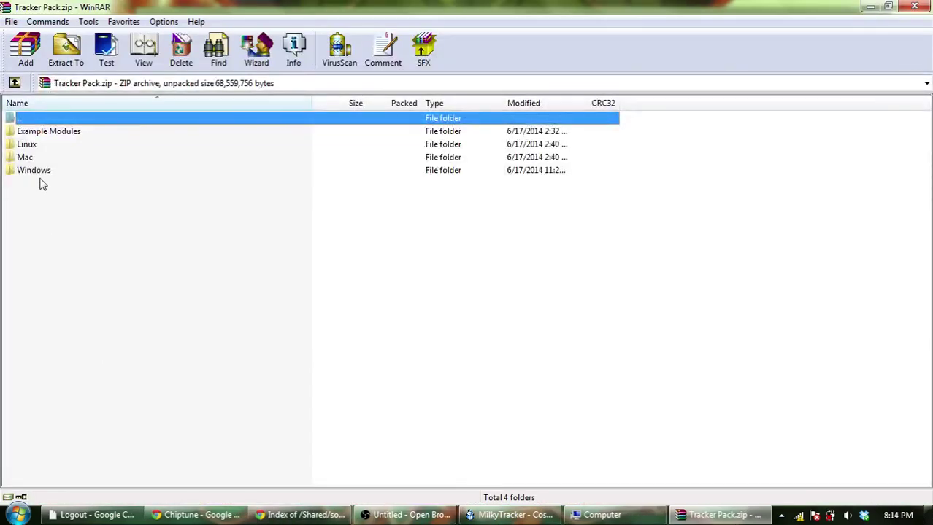
{"action": "double_click", "coordinate": [38, 172]}
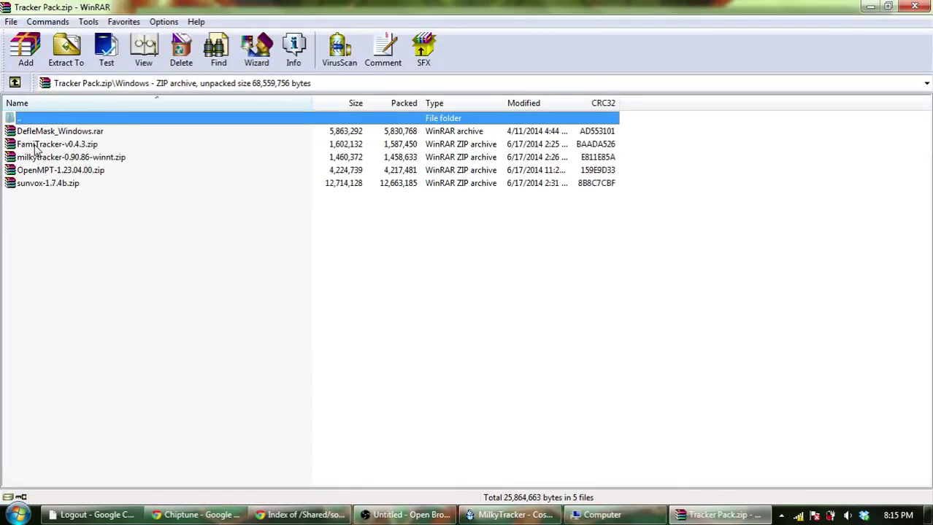
Open FamiTracker-v0.4.3.zip inside the archive and launch FamiTracker.exe
{"action": "double_click", "coordinate": [35, 146]}
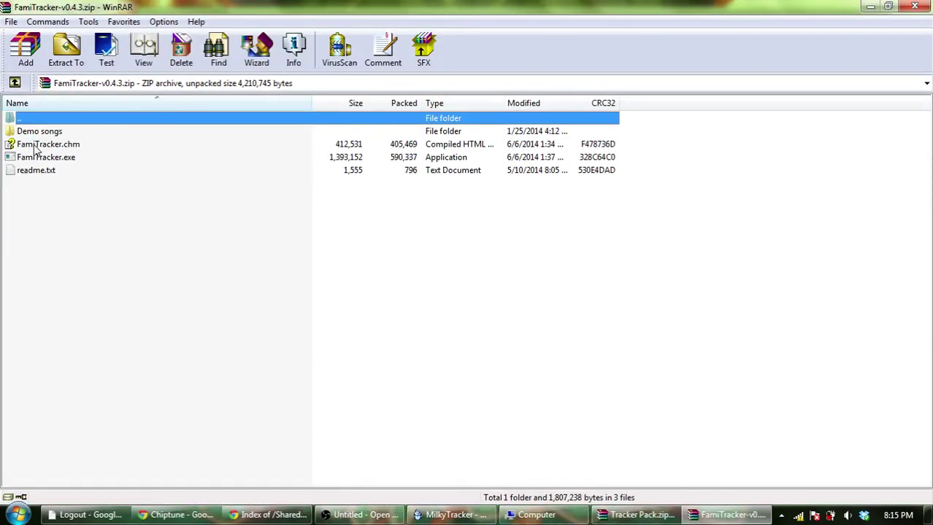
{"action": "left_click", "coordinate": [37, 159]}
{"action": "double_click", "coordinate": [35, 158]}
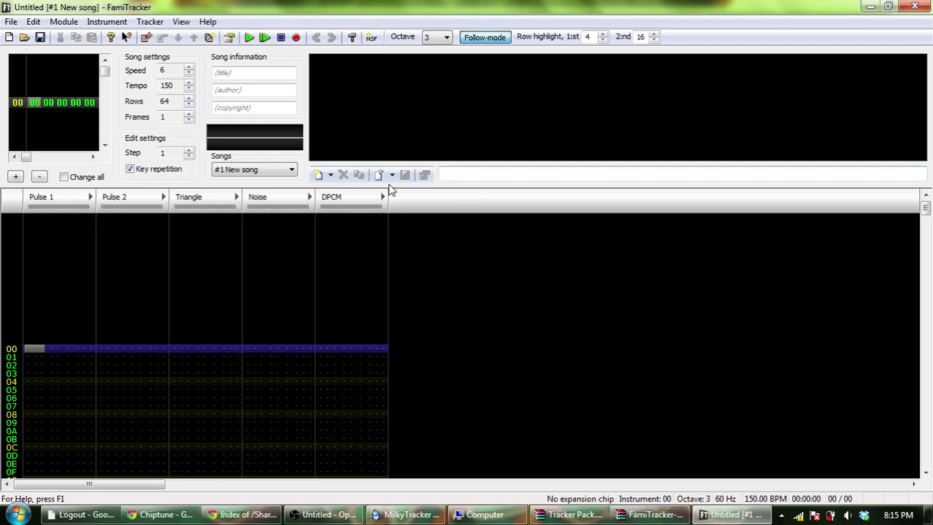
Create a new instrument, open its instrument editor and enable the Duty / Noise sequence
{"action": "left_click", "coordinate": [319, 176]}
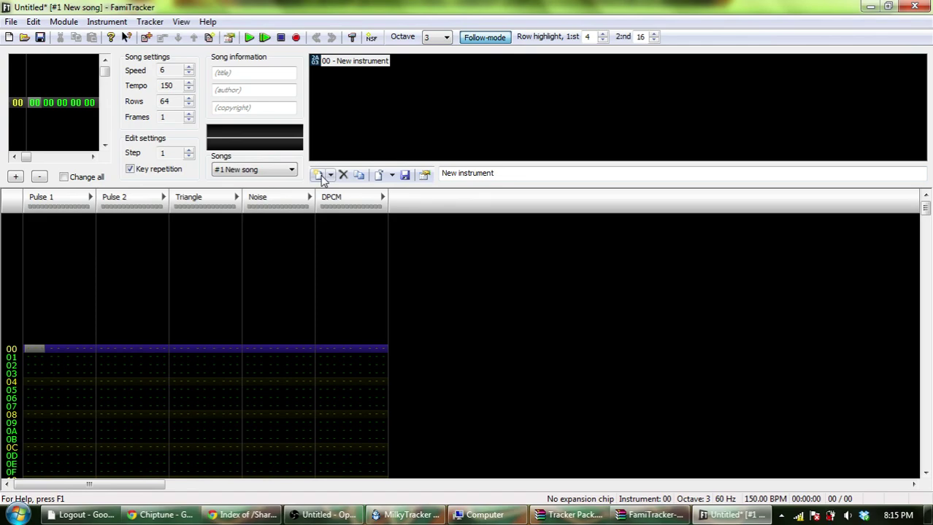
{"action": "double_click", "coordinate": [356, 64]}
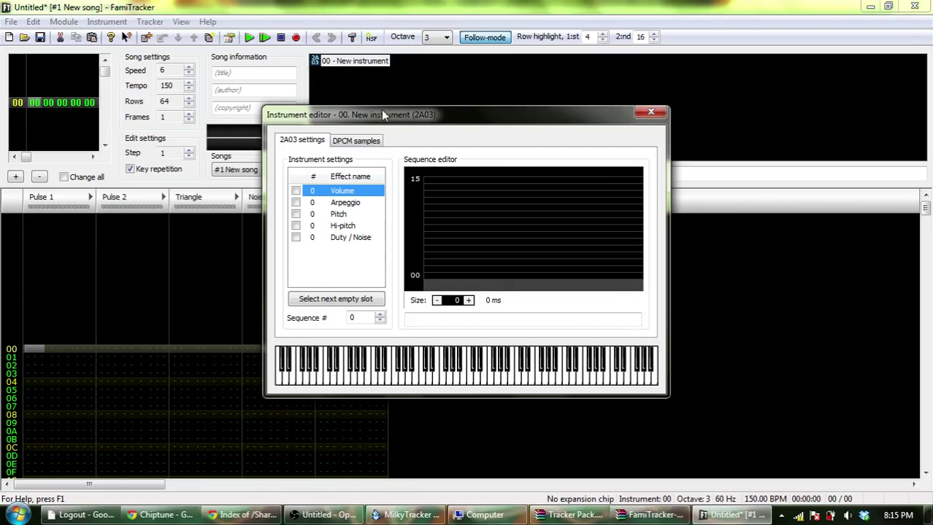
{"action": "left_click_drag", "start_coordinate": [381, 114], "coordinate": [529, 138]}
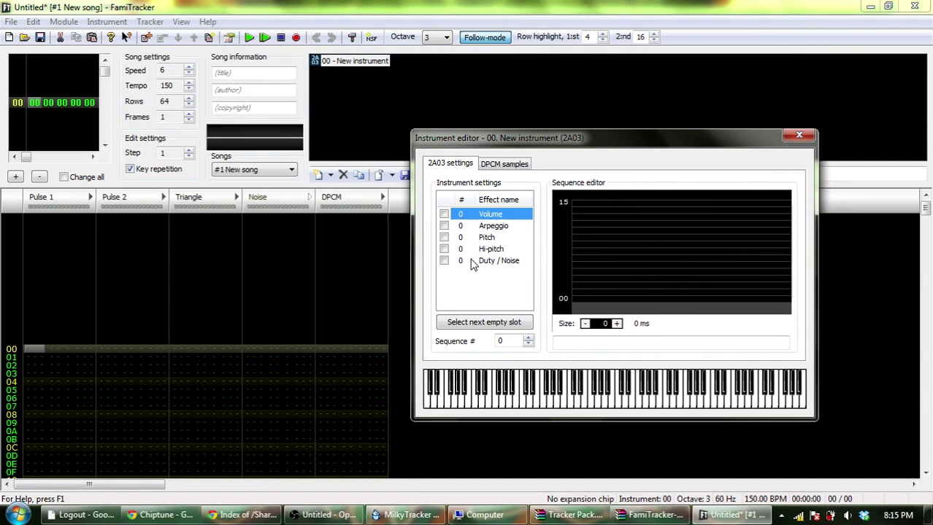
{"action": "left_click", "coordinate": [444, 261]}
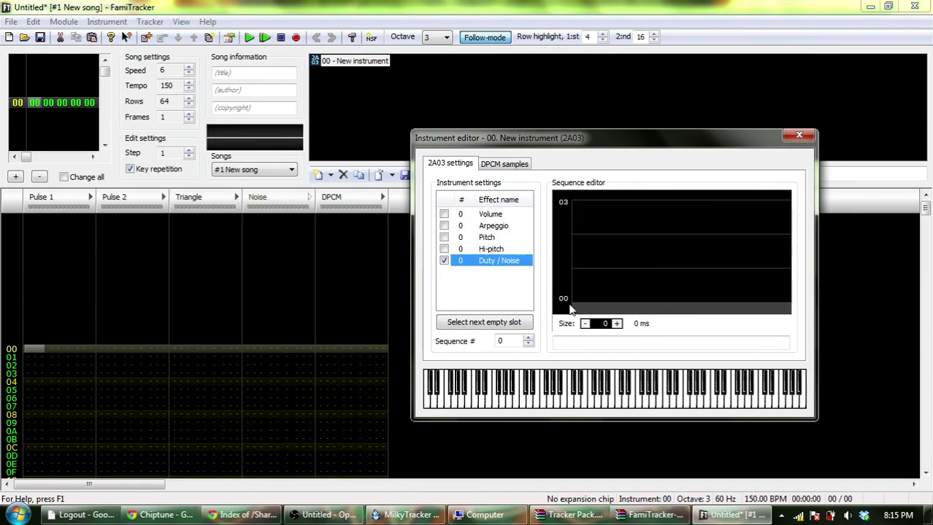
Give the Duty / Noise sequence three steps with the values 2 1 0
{"action": "left_click", "coordinate": [616, 324]}
{"action": "left_click", "coordinate": [617, 324]}
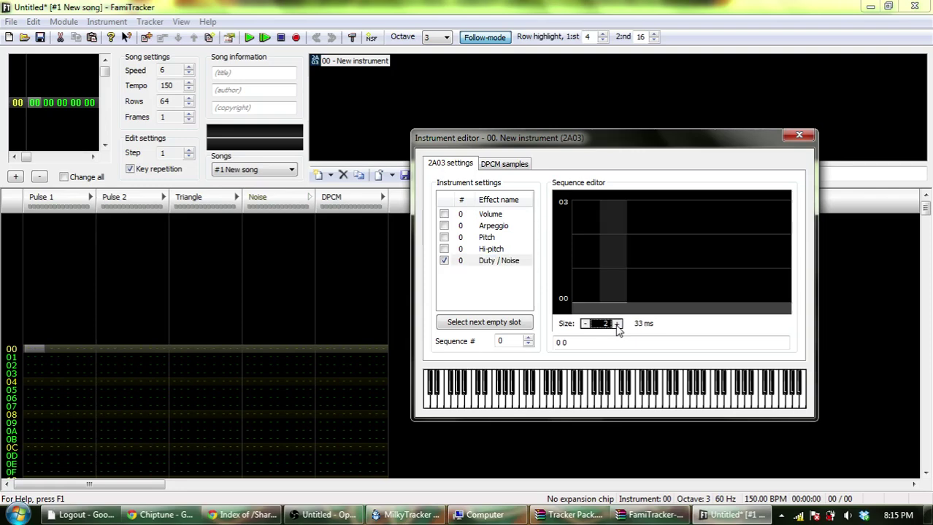
{"action": "left_click", "coordinate": [617, 324]}
{"action": "left_click", "coordinate": [592, 249]}
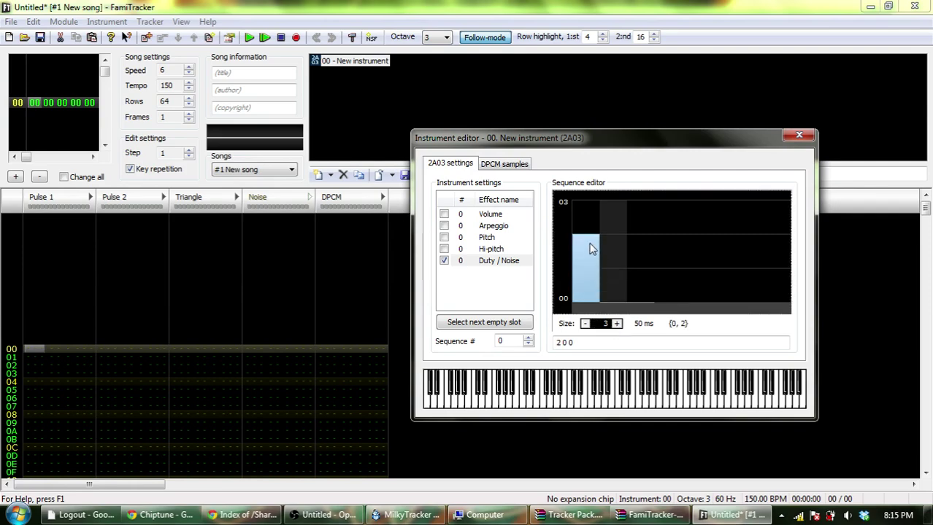
{"action": "left_click", "coordinate": [612, 281]}
Try to add a loop marker to the duty sequence as "2 1 0 |0" and audition several notes on the piano keyboard
{"action": "left_click", "coordinate": [607, 343]}
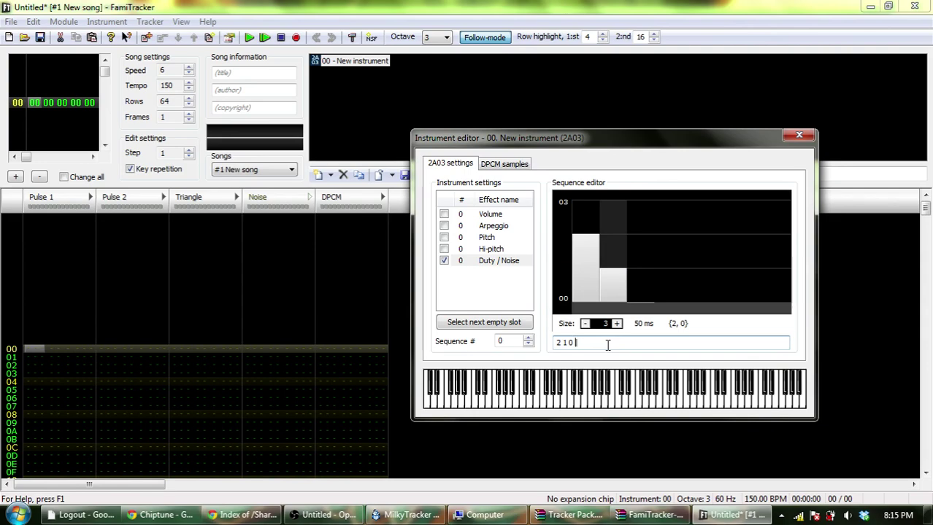
{"action": "type", "text": "|"}
{"action": "left_click", "coordinate": [584, 390]}
{"action": "left_click", "coordinate": [532, 394]}
{"action": "left_click", "coordinate": [608, 407]}
{"action": "left_click", "coordinate": [567, 400]}
{"action": "left_click", "coordinate": [662, 244]}
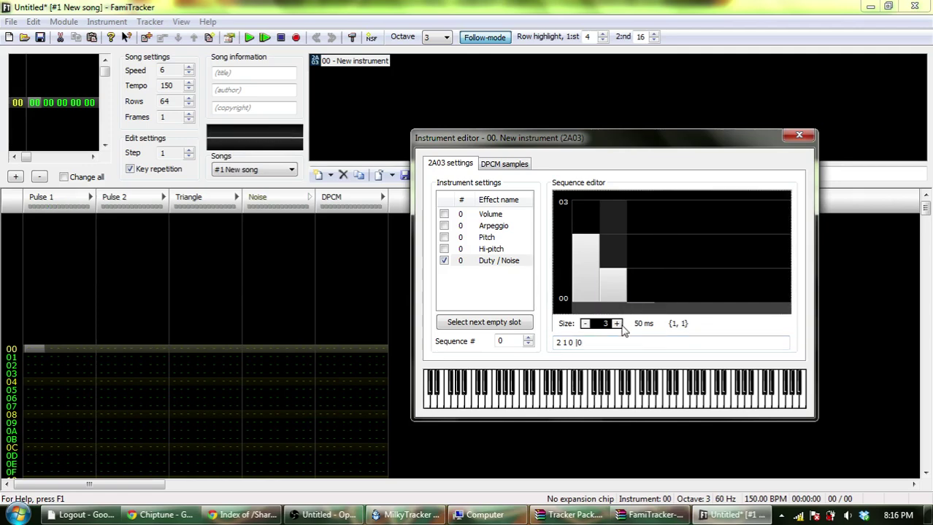
Lengthen the Duty / Noise sequence to 11 steps
{"action": "left_click", "coordinate": [616, 323]}
{"action": "left_click", "coordinate": [617, 323]}
{"action": "left_click", "coordinate": [617, 323]}
{"action": "left_click", "coordinate": [617, 323]}
{"action": "left_click", "coordinate": [616, 323]}
{"action": "left_click", "coordinate": [617, 323]}
{"action": "left_click", "coordinate": [616, 323]}
{"action": "left_click", "coordinate": [616, 324]}
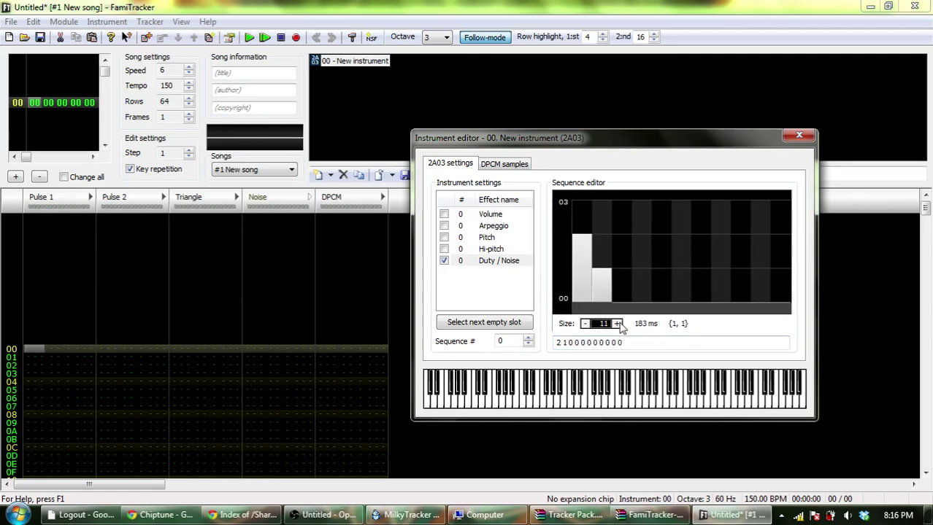
{"action": "left_click", "coordinate": [637, 239]}
{"action": "left_click", "coordinate": [659, 281]}
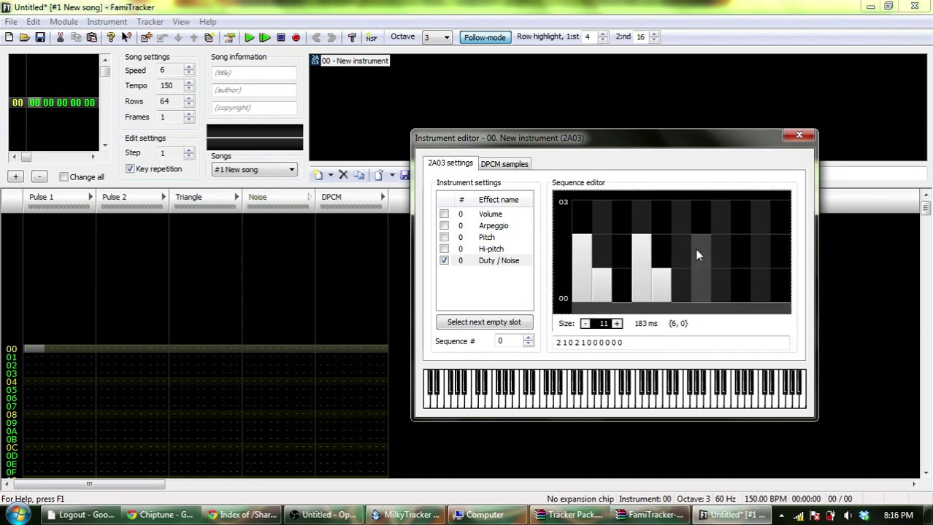
{"action": "left_click", "coordinate": [697, 252]}
{"action": "left_click", "coordinate": [719, 281]}
{"action": "left_click", "coordinate": [761, 240]}
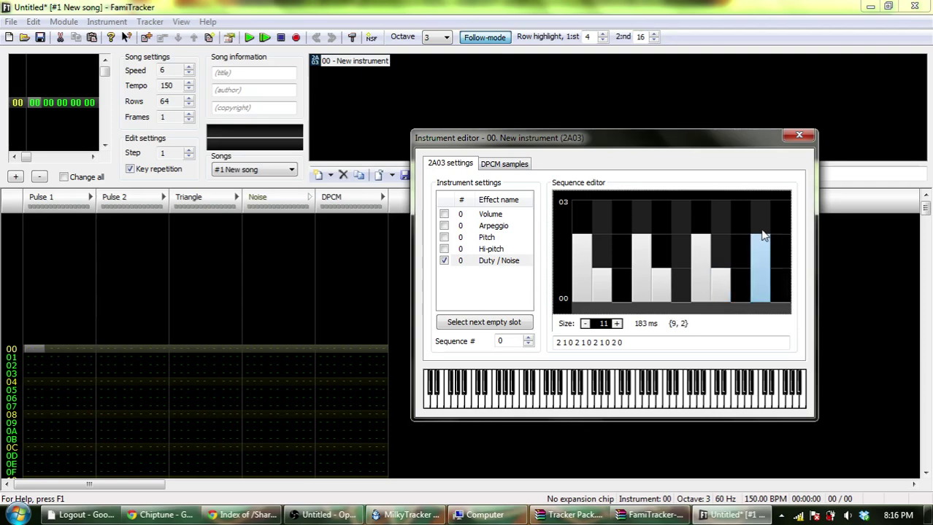
{"action": "left_click", "coordinate": [775, 285]}
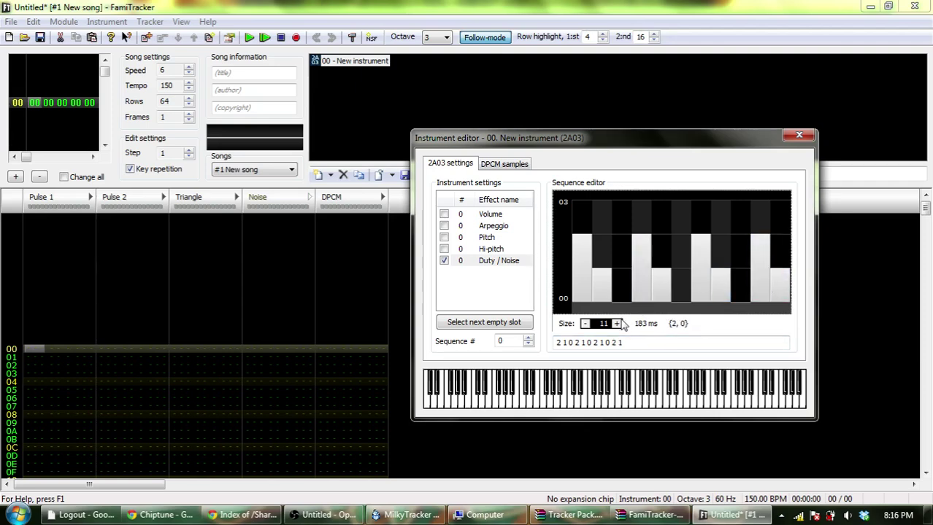
{"action": "key", "text": "r"}
{"action": "key", "text": "c"}
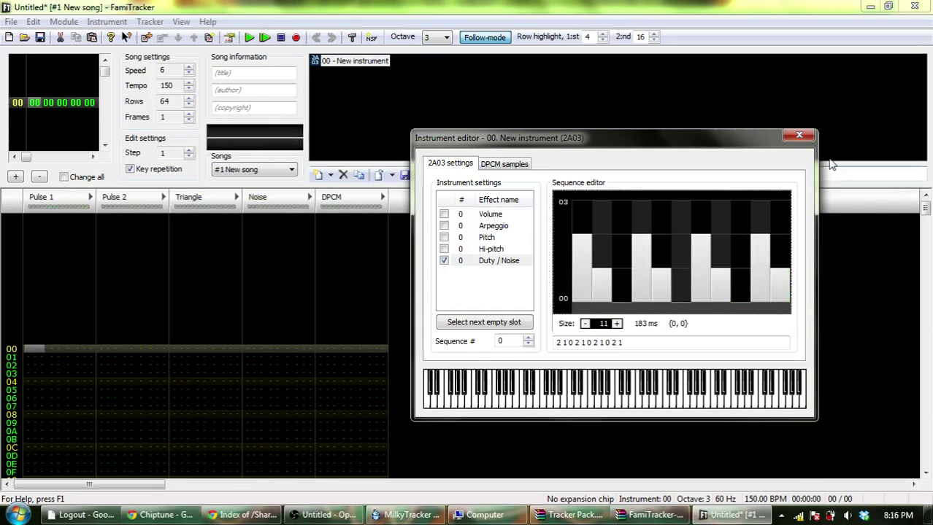
{"action": "left_click", "coordinate": [802, 136]}
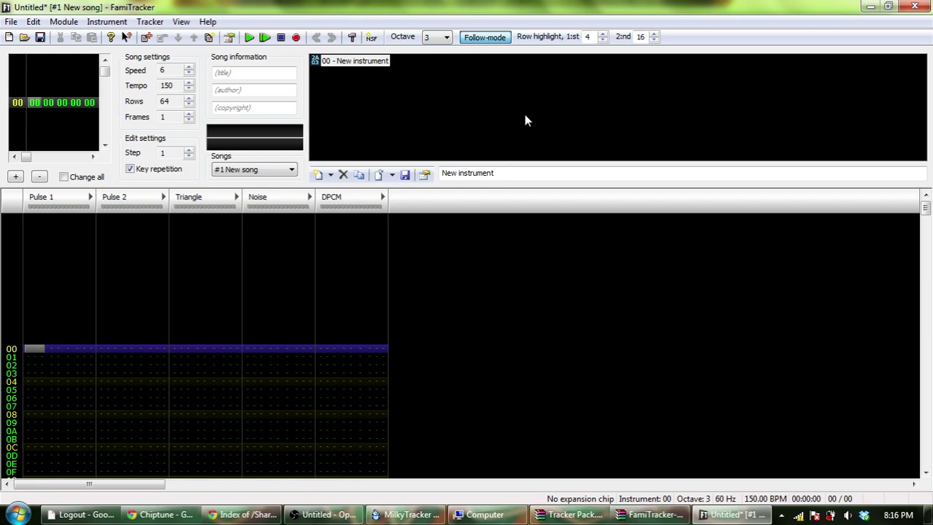
Close FamiTracker without saving the untitled song and close the FamiTracker archive window
{"action": "left_click", "coordinate": [914, 6]}
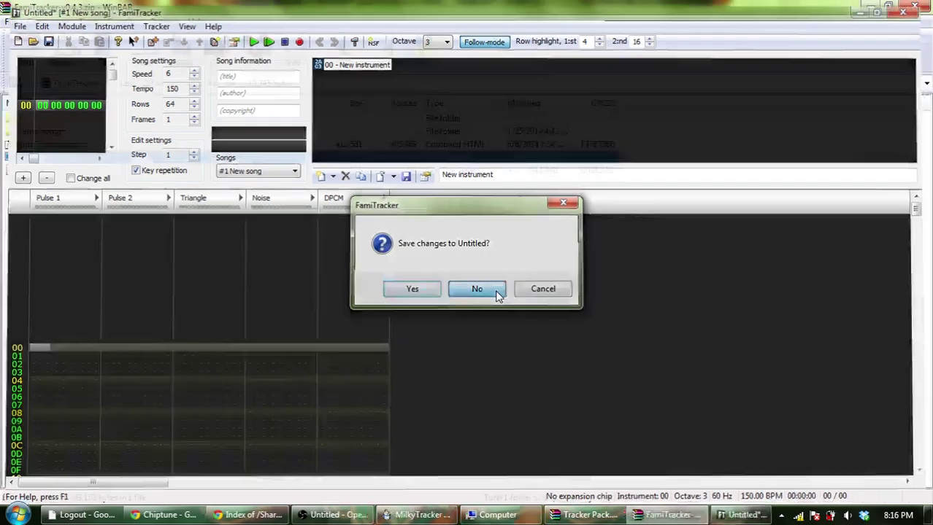
{"action": "left_click", "coordinate": [496, 290]}
{"action": "left_click", "coordinate": [915, 6]}
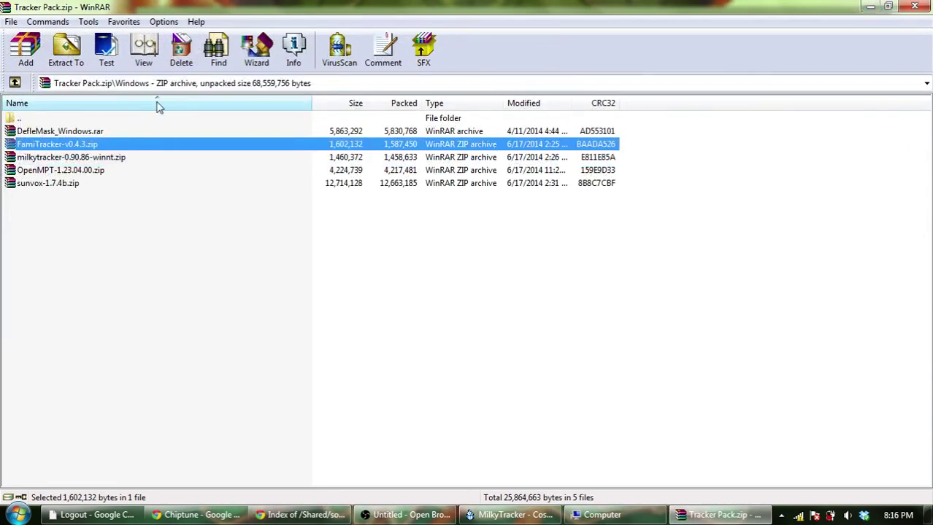
Go up from the Windows folder in Tracker Pack.zip and open the Example Modules folder
{"action": "double_click", "coordinate": [111, 119]}
{"action": "left_click", "coordinate": [61, 136]}
{"action": "double_click", "coordinate": [61, 136]}
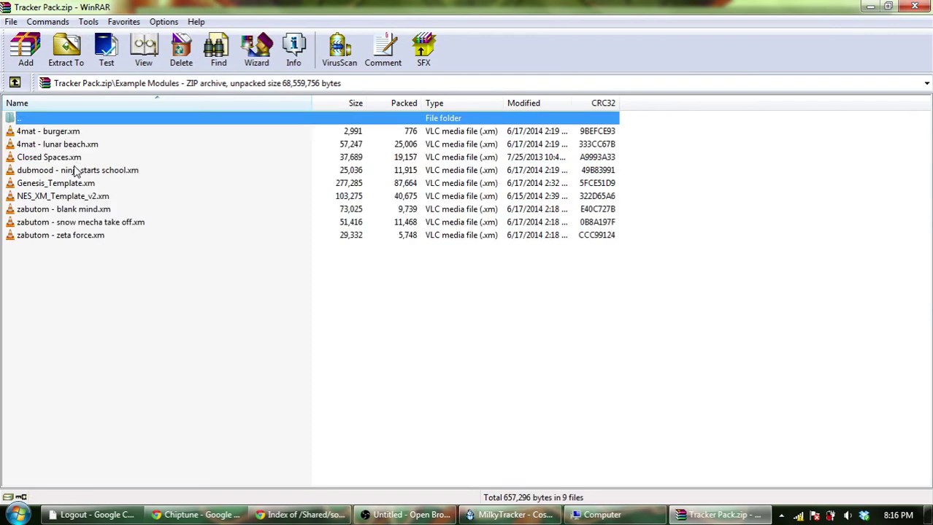
Shrink the WinRAR window, minimize the browser behind it and move WinRAR aside to uncover MilkyTracker
{"action": "double_click", "coordinate": [317, 11]}
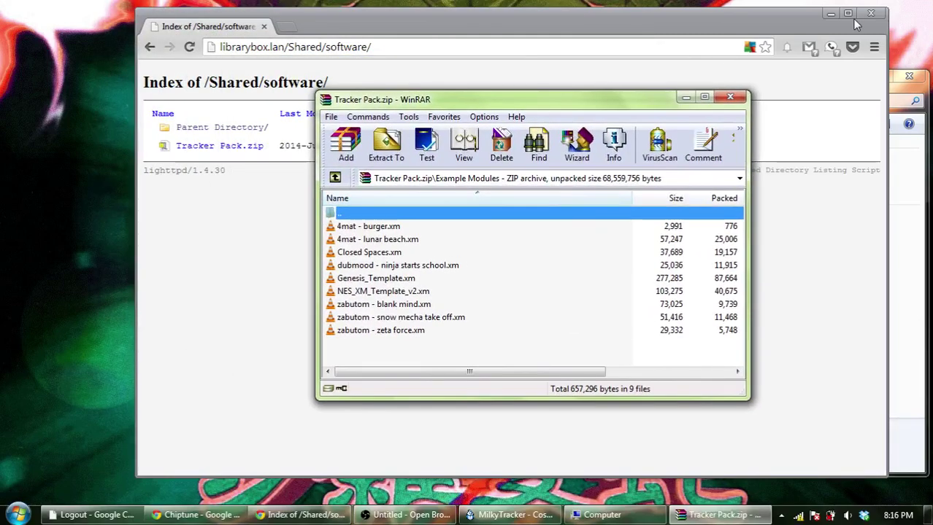
{"action": "left_click", "coordinate": [830, 18]}
{"action": "left_click", "coordinate": [829, 18]}
{"action": "left_click_drag", "start_coordinate": [629, 92], "coordinate": [739, 110]}
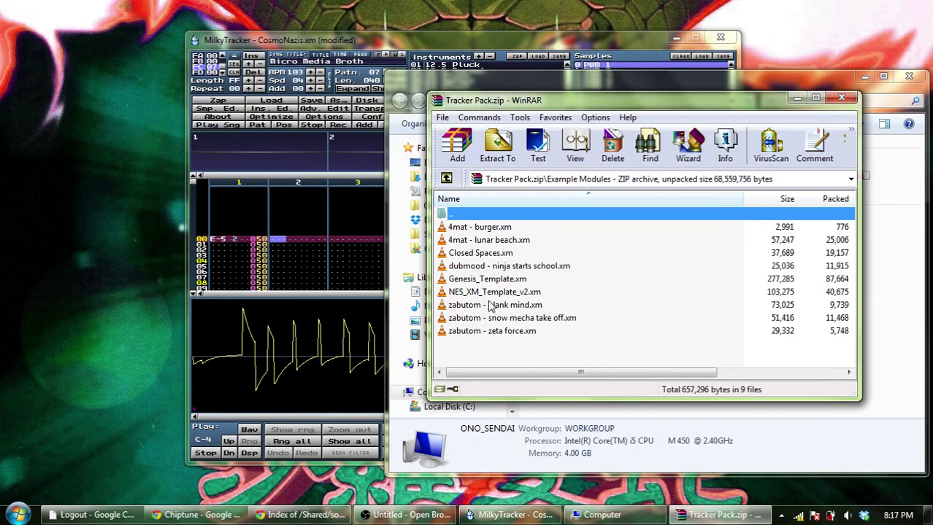
Load zabutom - snow mecha take off.xm from the archive into MilkyTracker, discarding the open song's changes and minimizing the covering windows
{"action": "left_click_drag", "start_coordinate": [490, 325], "coordinate": [250, 276]}
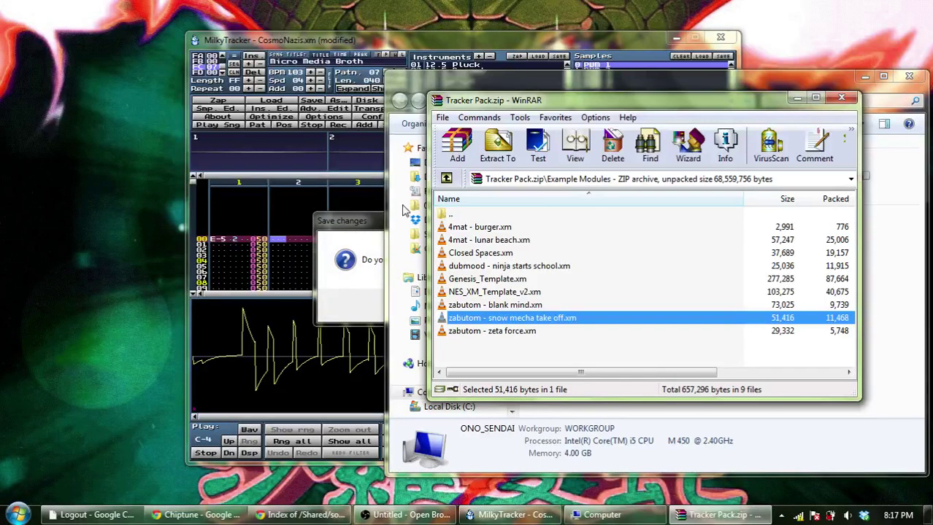
{"action": "left_click", "coordinate": [797, 97]}
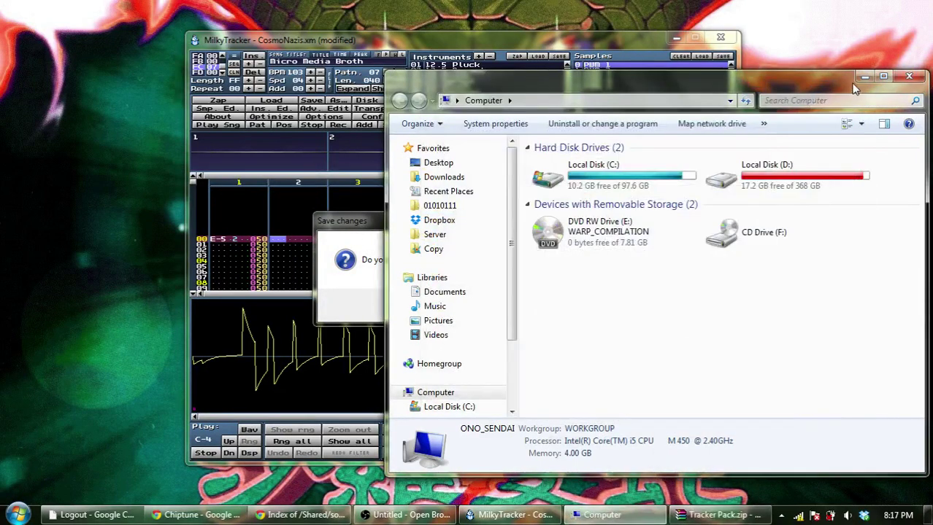
{"action": "left_click", "coordinate": [863, 76]}
{"action": "left_click", "coordinate": [515, 305]}
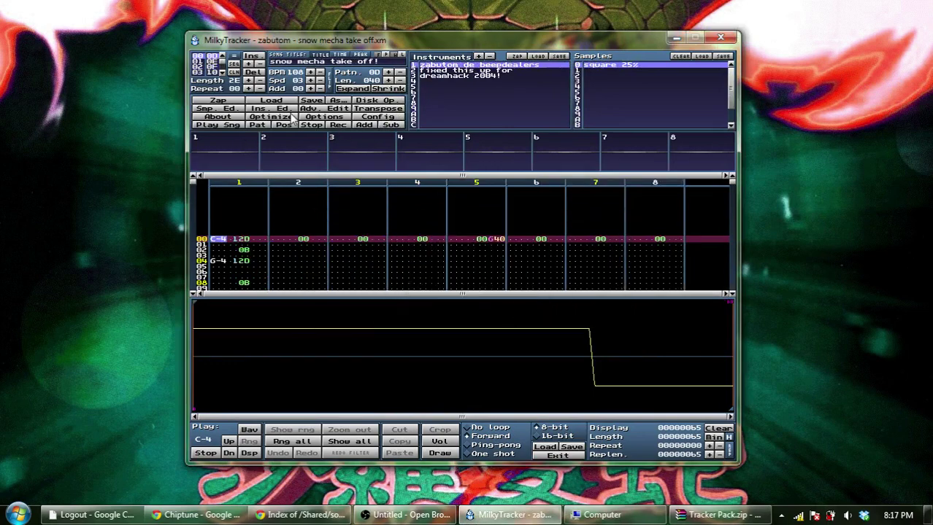
Hide the sample editor and play the snow mecha take off song
{"action": "left_click", "coordinate": [227, 110]}
{"action": "key", "text": "Return"}
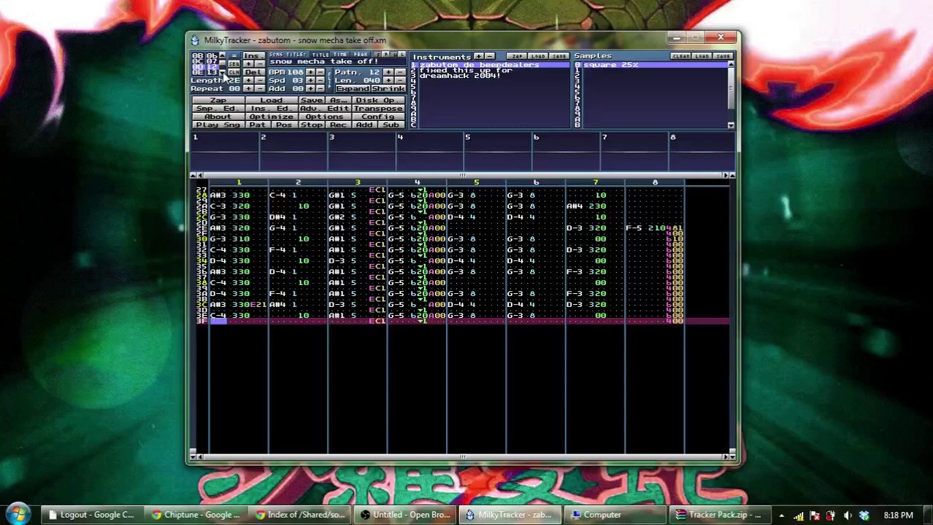
Mute channels 2 to 8 and play the pattern to hear channel 1 alone
{"action": "left_click", "coordinate": [299, 150]}
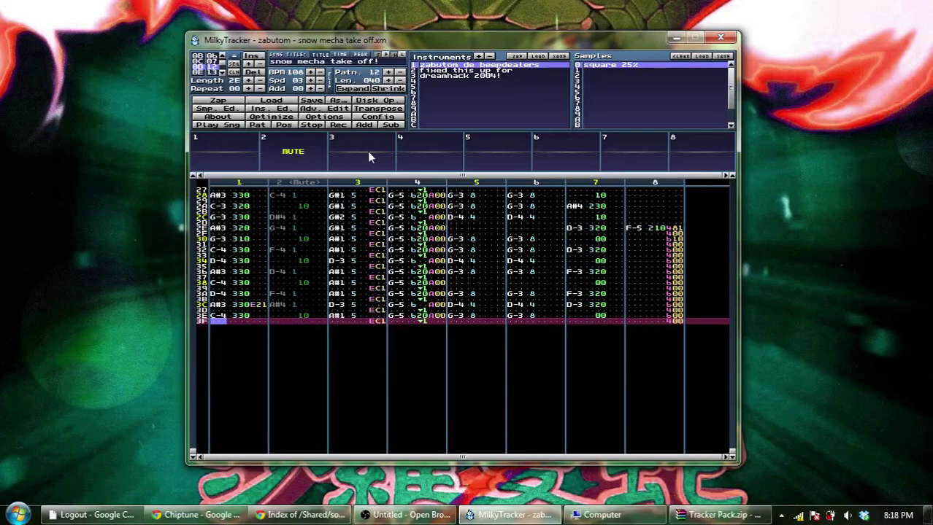
{"action": "left_click", "coordinate": [369, 151]}
{"action": "left_click", "coordinate": [437, 157]}
{"action": "left_click", "coordinate": [504, 152]}
{"action": "left_click", "coordinate": [562, 151]}
{"action": "left_click", "coordinate": [632, 151]}
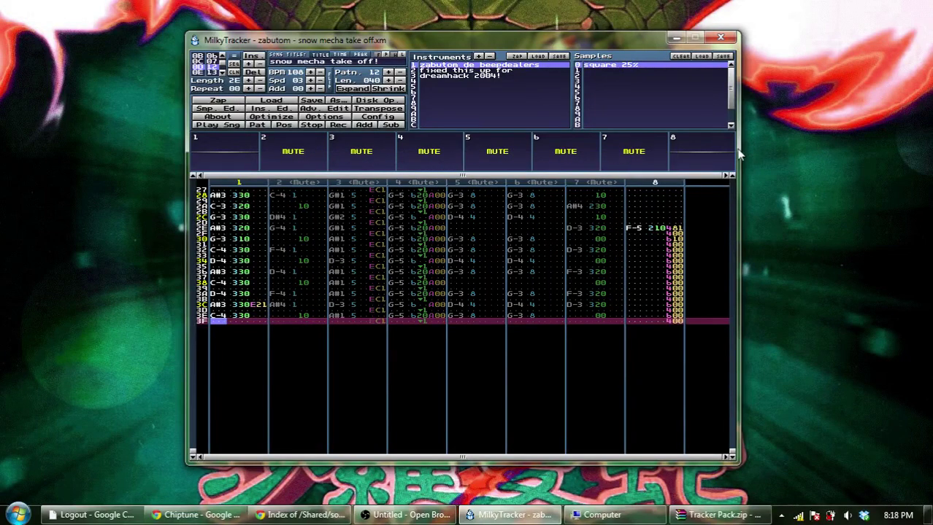
{"action": "left_click", "coordinate": [702, 151]}
{"action": "key", "text": "Return"}
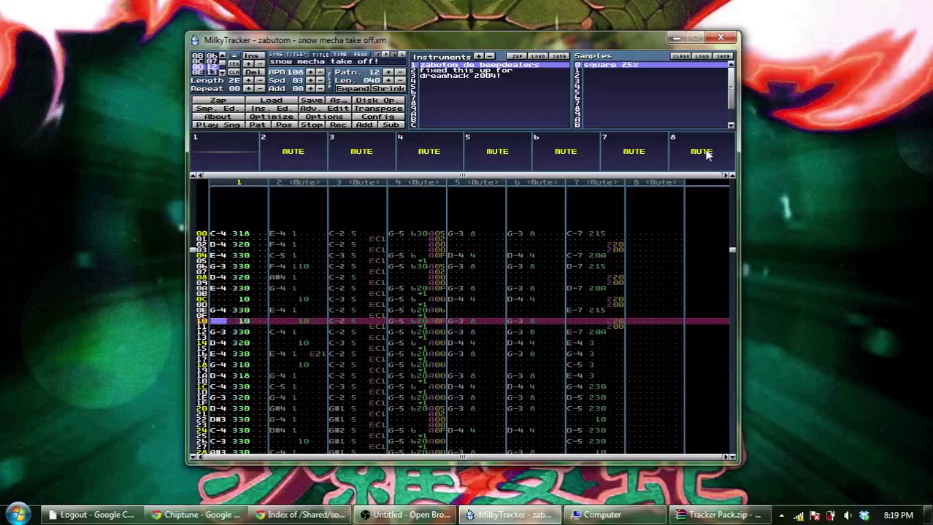
{"action": "key", "text": "Up"}
{"action": "key", "text": "Up"}
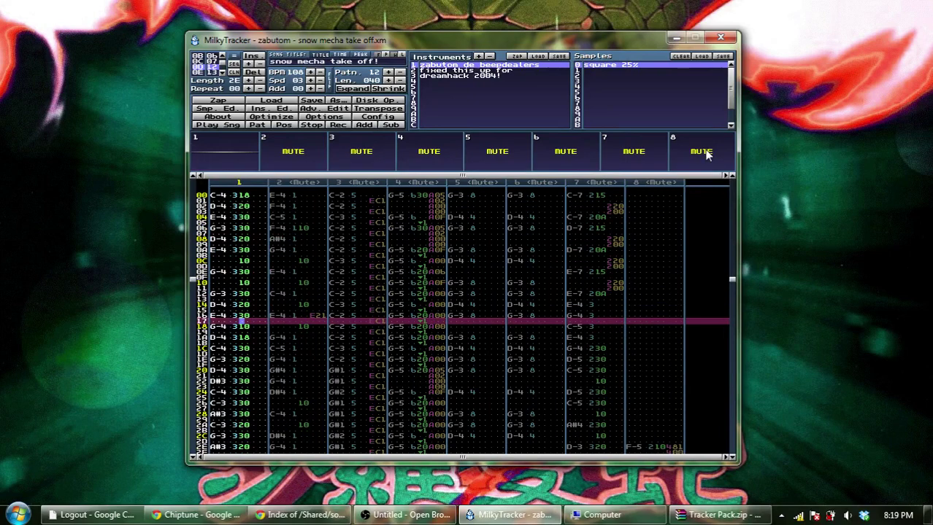
Listen to channel 2 alone and to channel 3 alone, muting the other channels
{"action": "left_click", "coordinate": [234, 149]}
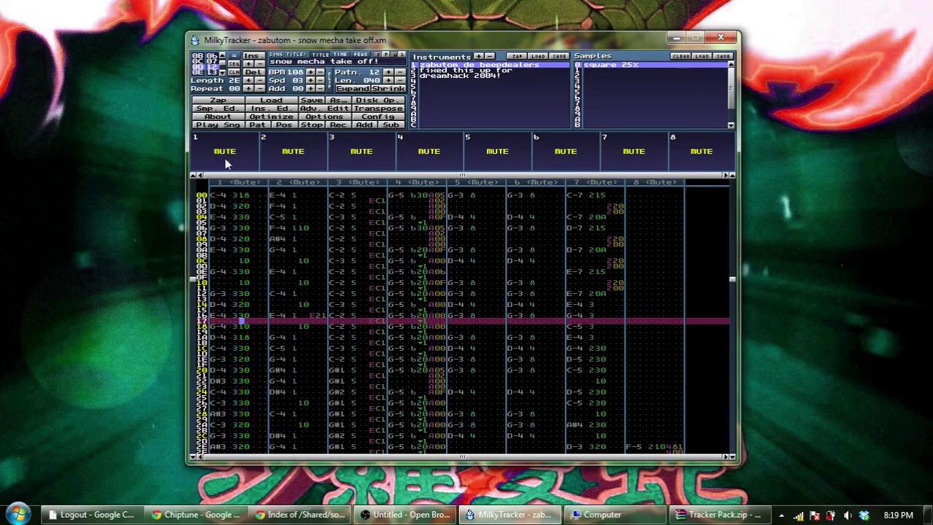
{"action": "left_click", "coordinate": [301, 146]}
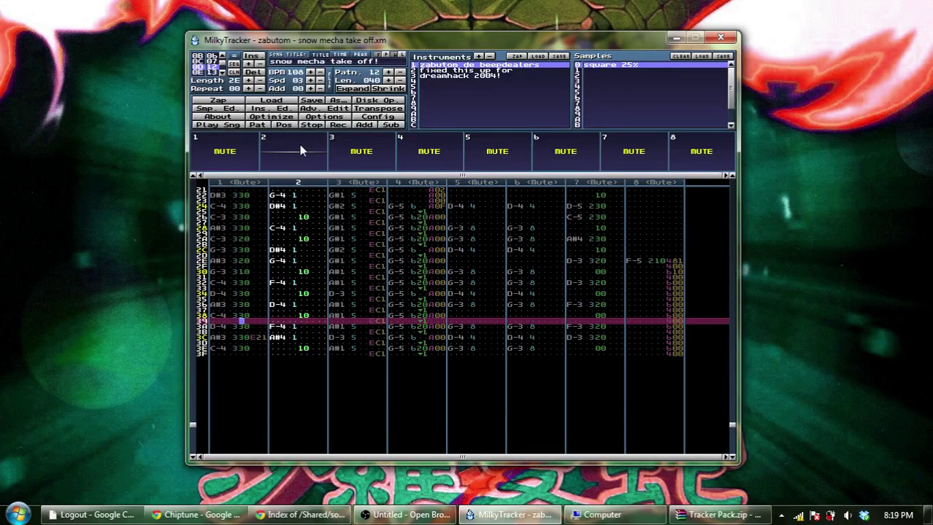
{"action": "left_click", "coordinate": [300, 149]}
{"action": "left_click", "coordinate": [369, 151]}
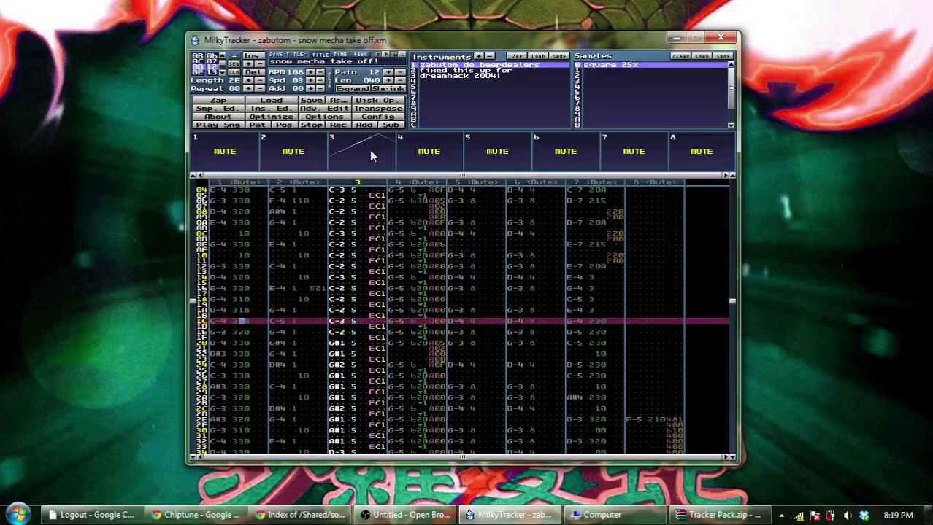
Turn on record mode in channel 3, remove the EC1 effect at row 01 and set the Add step to 01
{"action": "key", "text": "Tab"}
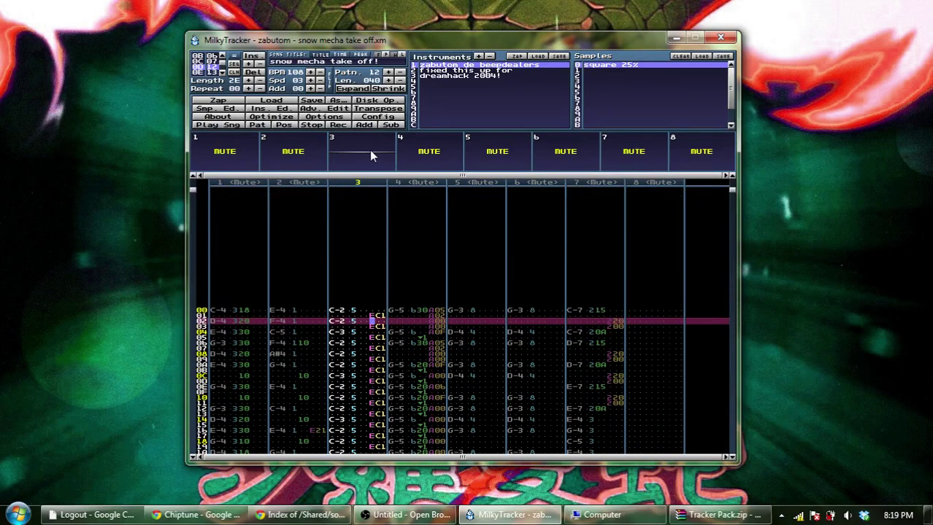
{"action": "key", "text": "space"}
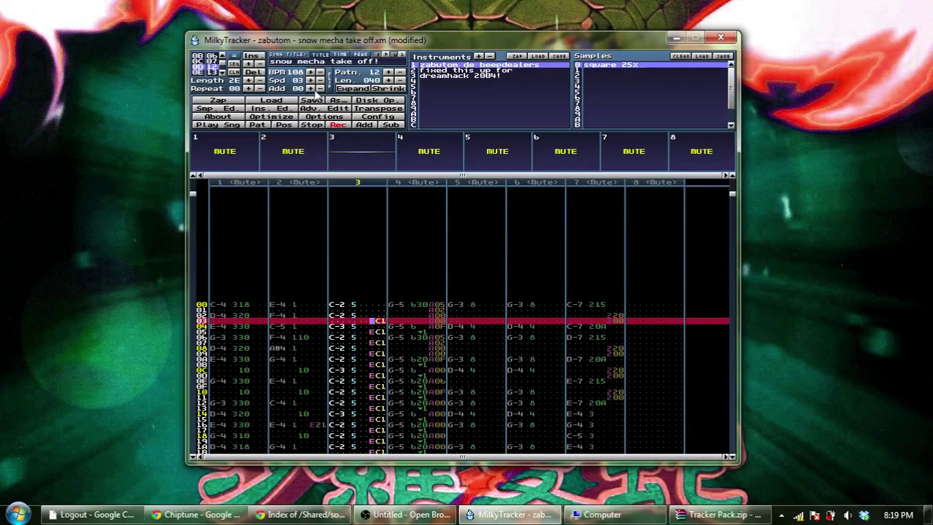
{"action": "left_click", "coordinate": [310, 88]}
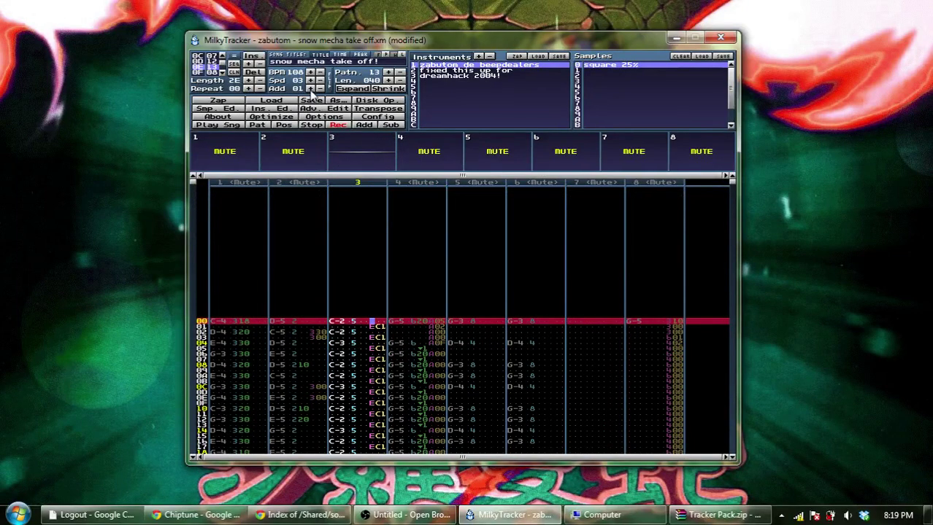
Mute channel 3 and unmute channel 4 to hear it alone
{"action": "left_click", "coordinate": [354, 155]}
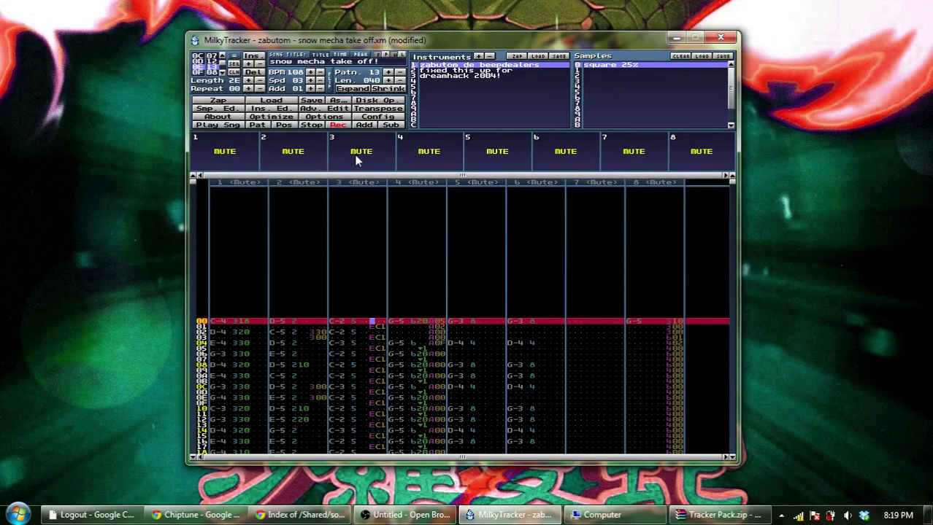
{"action": "left_click", "coordinate": [430, 154]}
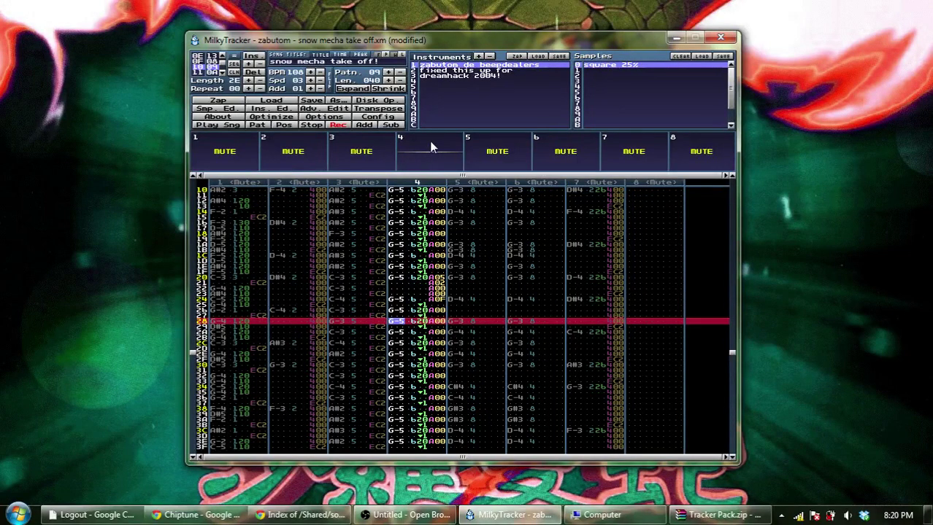
Select the noise instrument used in channel 4, view its waveform in the sample editor and audition it with record mode off
{"action": "left_click", "coordinate": [411, 324]}
{"action": "left_click", "coordinate": [418, 94]}
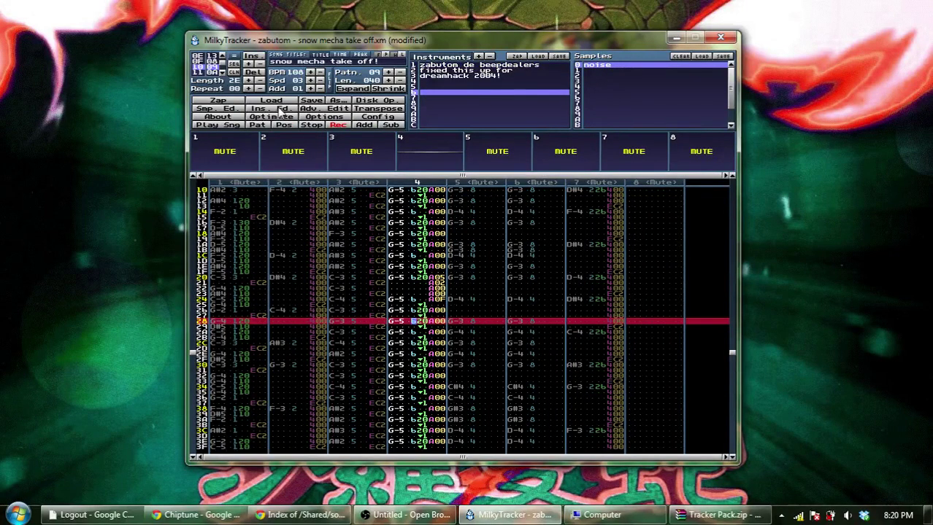
{"action": "left_click", "coordinate": [237, 109]}
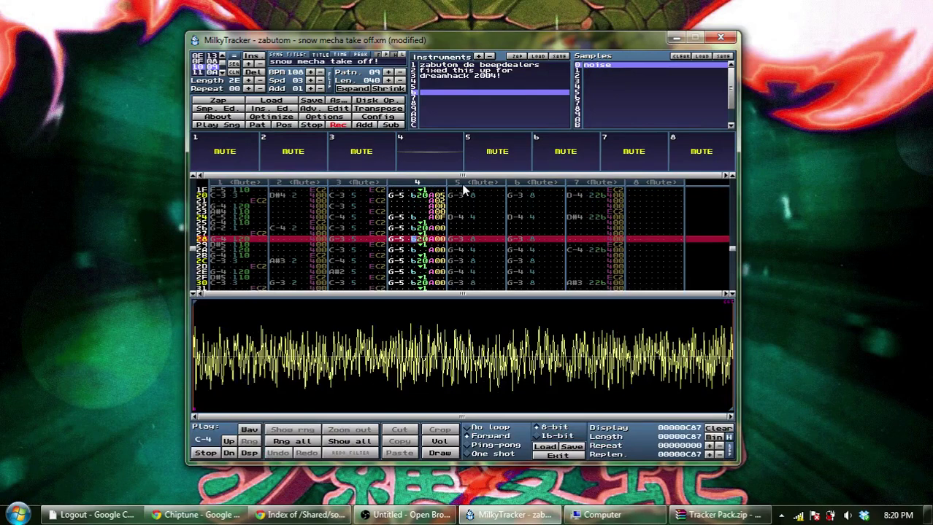
{"action": "key", "text": "space"}
{"action": "key", "text": "z"}
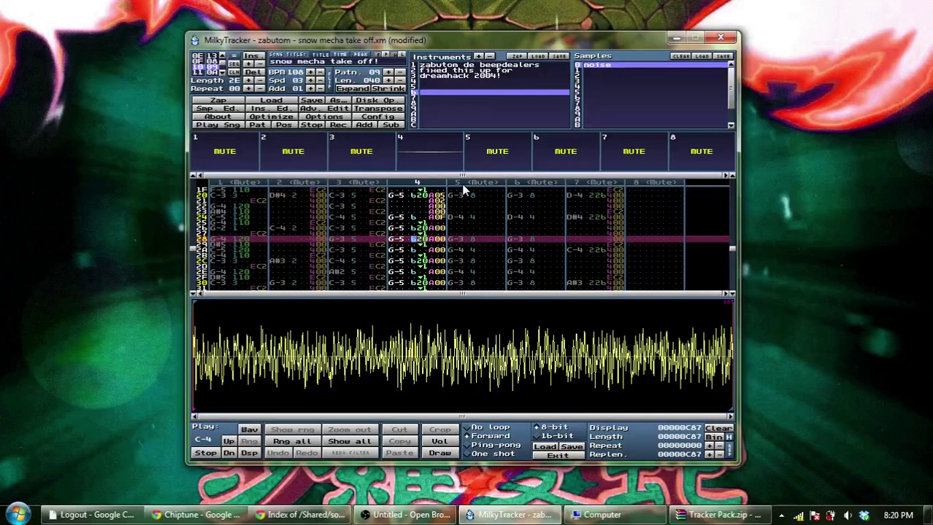
Review channel 4's notes and volume commands from row 28 back up to row 03, closing the sample editor
{"action": "key", "text": "Up"}
{"action": "key", "text": "Up"}
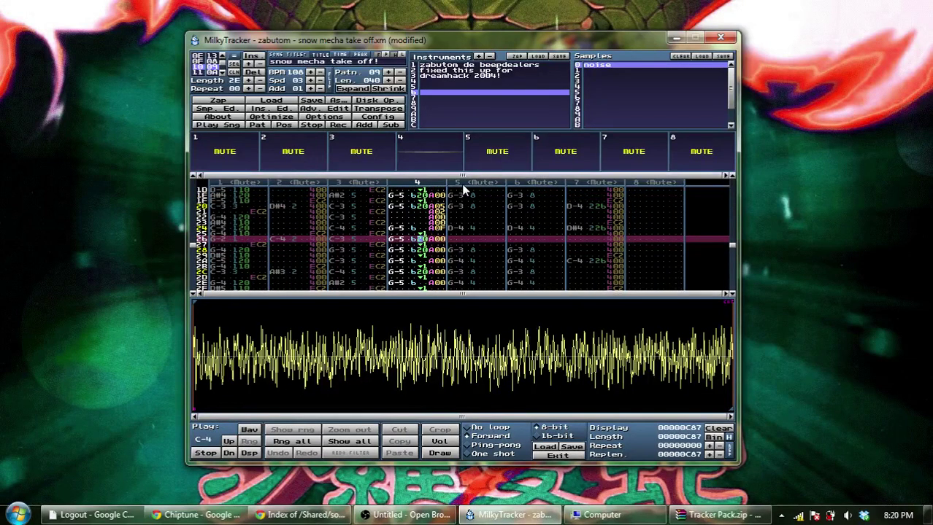
{"action": "key", "text": "Up"}
{"action": "key", "text": "Up"}
{"action": "key", "text": "Up"}
{"action": "key", "text": "Up"}
{"action": "key", "text": "Up"}
{"action": "key", "text": "Up"}
{"action": "key", "text": "Up"}
{"action": "key", "text": "Up"}
{"action": "key", "text": "Up"}
{"action": "key", "text": "Up"}
{"action": "key", "text": "Up"}
{"action": "key", "text": "Up"}
{"action": "key", "text": "Up"}
{"action": "key", "text": "Up"}
{"action": "key", "text": "Up"}
{"action": "key", "text": "Up"}
{"action": "key", "text": "Up"}
{"action": "key", "text": "Up"}
{"action": "key", "text": "Up"}
{"action": "key", "text": "Up"}
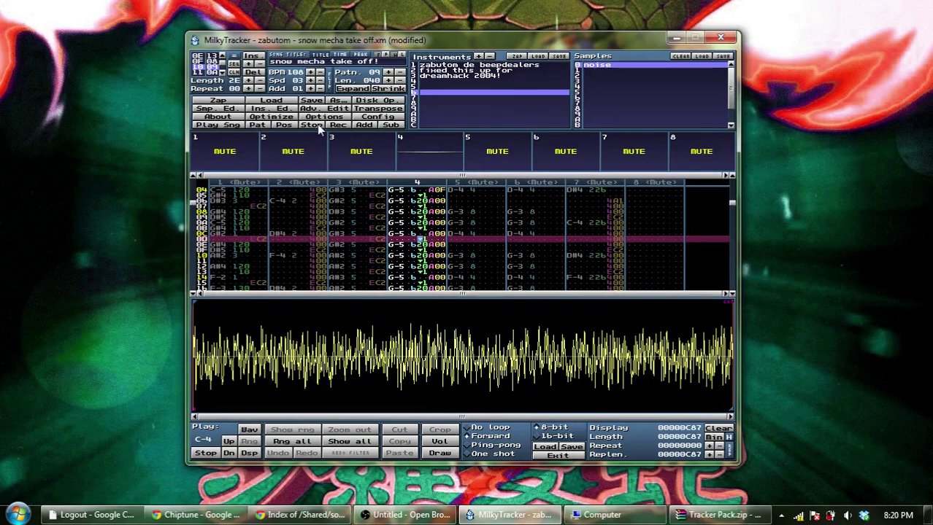
{"action": "left_click", "coordinate": [219, 110]}
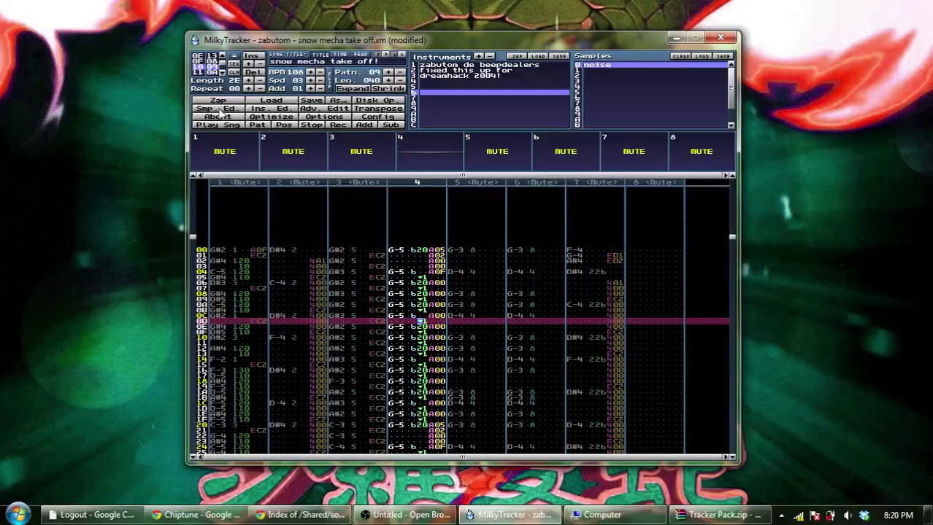
{"action": "key", "text": "Up"}
{"action": "key", "text": "Up"}
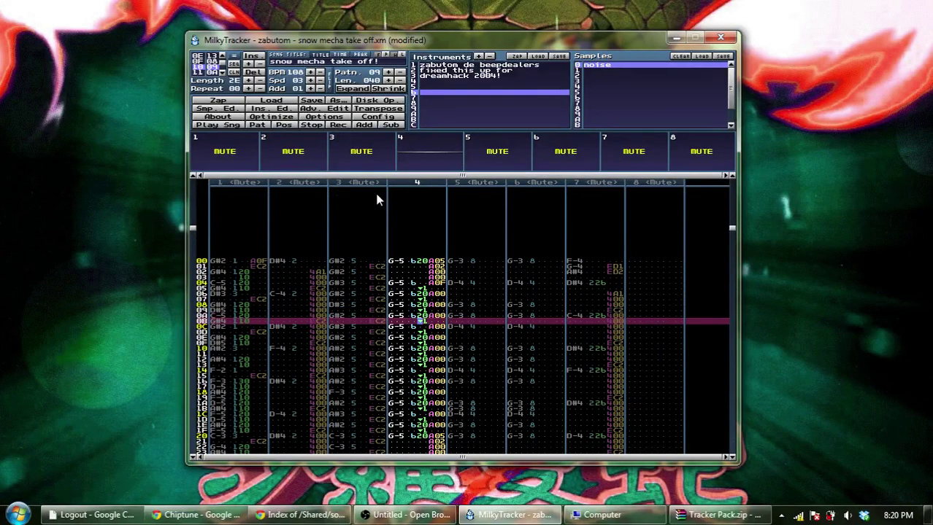
{"action": "key", "text": "Up"}
{"action": "key", "text": "Up"}
{"action": "key", "text": "Up"}
{"action": "key", "text": "Up"}
{"action": "key", "text": "Up"}
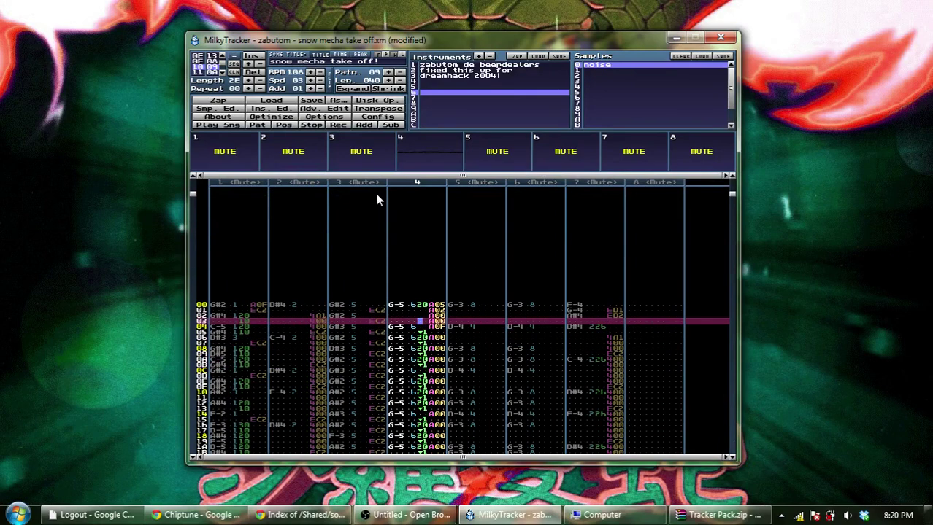
Turn on record mode and clear the volume slide-down commands in channel 4 from row 05 to row 0F
{"action": "key", "text": "space"}
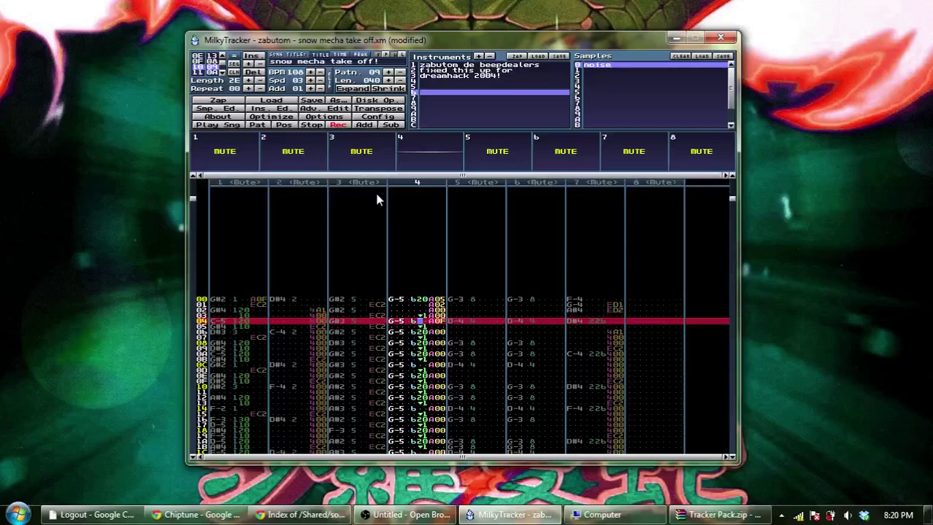
{"action": "key", "text": "Down"}
{"action": "key", "text": "Down"}
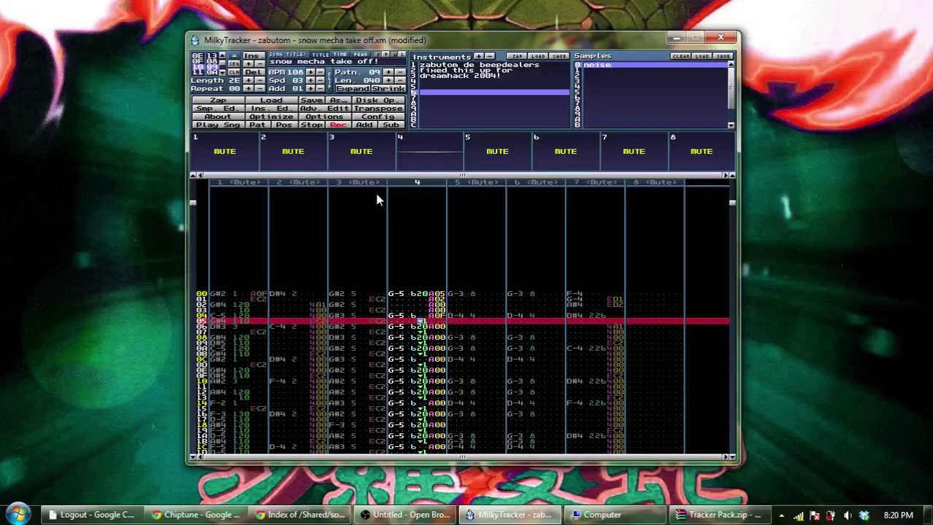
{"action": "key", "text": "Down"}
{"action": "key", "text": "Down"}
{"action": "key", "text": "Down"}
{"action": "key", "text": "Down"}
{"action": "key", "text": "Down"}
{"action": "key", "text": "Down"}
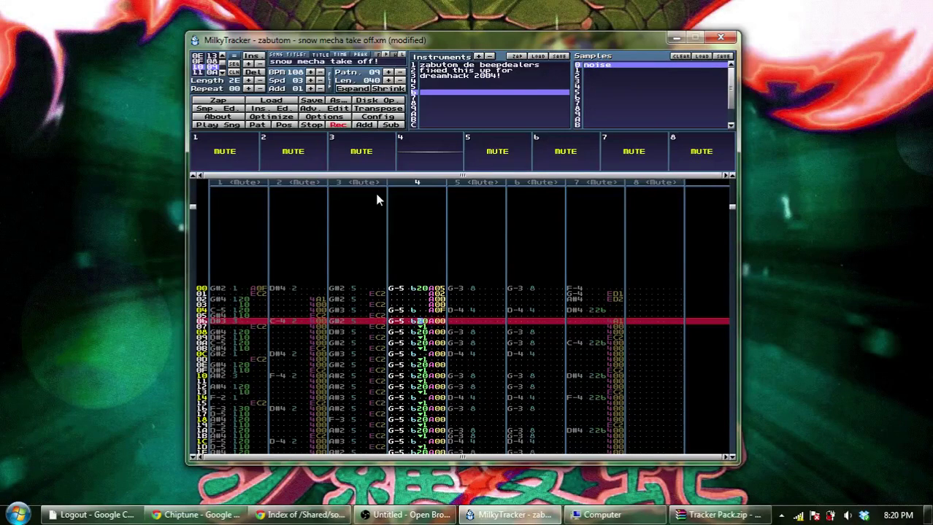
{"action": "key", "text": "Down"}
{"action": "key", "text": "Down"}
{"action": "key", "text": "Down"}
{"action": "key", "text": "Down"}
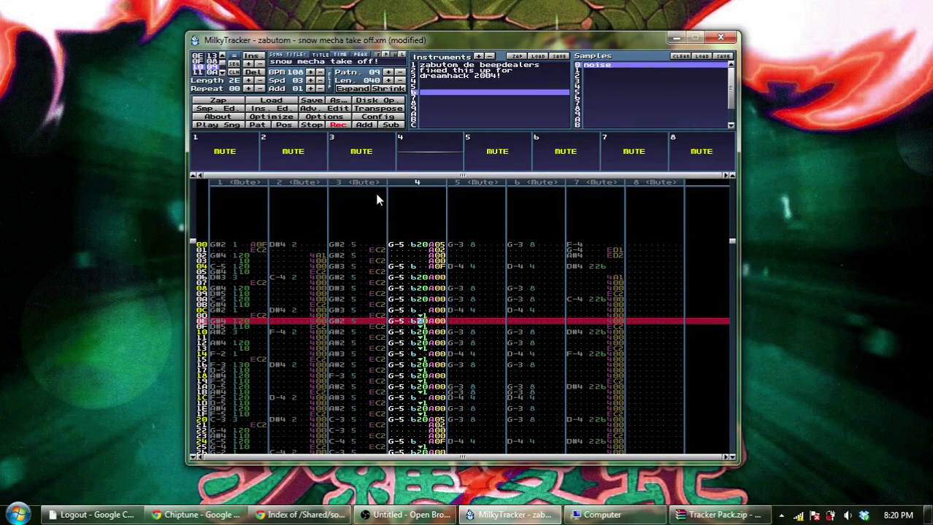
{"action": "key", "text": "Down"}
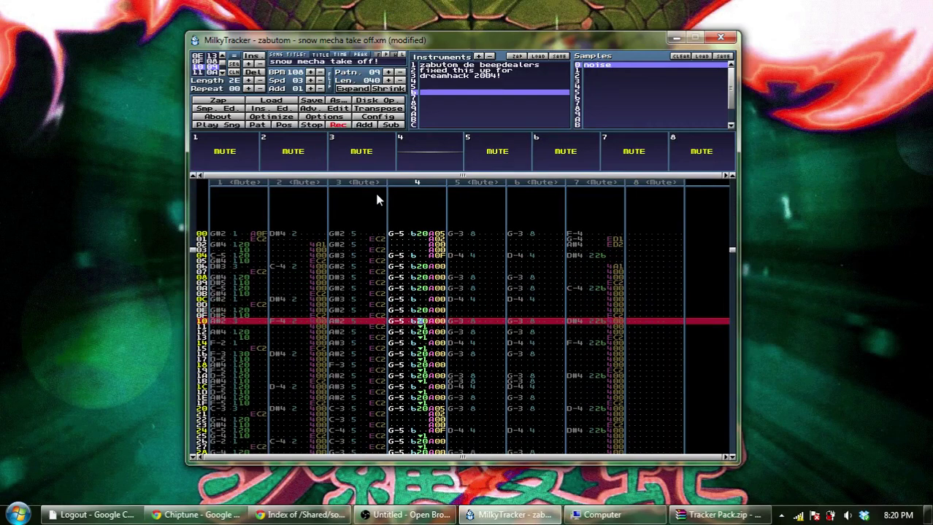
Examine the effect column of channel 4 up to row 11, focusing on the A05, A02, A00 and A0F effects in the first rows
{"action": "key", "text": "Up"}
{"action": "key", "text": "Up"}
{"action": "key", "text": "Up"}
{"action": "key", "text": "Up"}
{"action": "key", "text": "Up"}
{"action": "key", "text": "Up"}
{"action": "key", "text": "Up"}
{"action": "key", "text": "Up"}
{"action": "key", "text": "Up"}
{"action": "key", "text": "Up"}
{"action": "key", "text": "Up"}
{"action": "key", "text": "Down"}
{"action": "key", "text": "Down"}
{"action": "key", "text": "Down"}
{"action": "key", "text": "Down"}
{"action": "key", "text": "Down"}
{"action": "key", "text": "Down"}
{"action": "key", "text": "Down"}
{"action": "key", "text": "Down"}
{"action": "key", "text": "Down"}
{"action": "key", "text": "Down"}
{"action": "key", "text": "Down"}
{"action": "key", "text": "Down"}
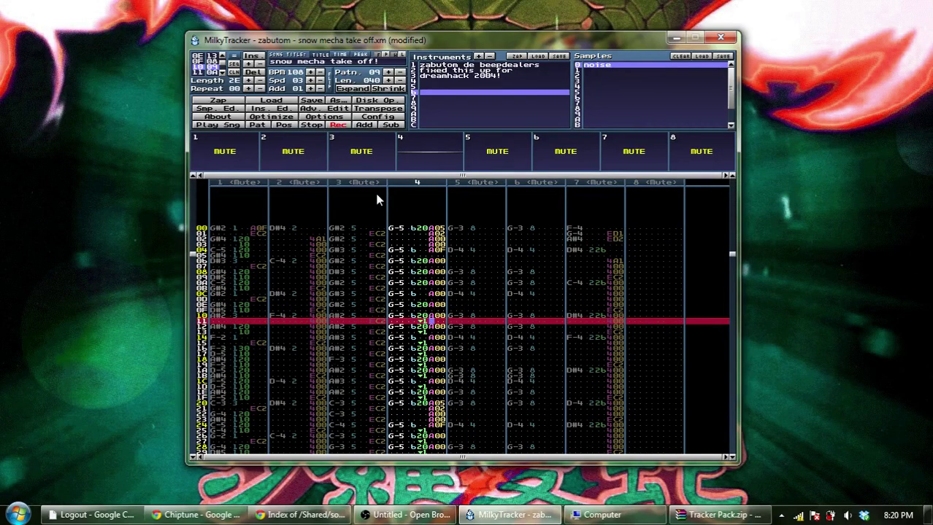
{"action": "key", "text": "Up"}
{"action": "key", "text": "Up"}
{"action": "key", "text": "Up"}
{"action": "key", "text": "Up"}
{"action": "key", "text": "Up"}
{"action": "key", "text": "Up"}
{"action": "key", "text": "Up"}
{"action": "key", "text": "Up"}
{"action": "key", "text": "Up"}
{"action": "key", "text": "Up"}
{"action": "key", "text": "Up"}
{"action": "key", "text": "Up"}
{"action": "key", "text": "Up"}
{"action": "key", "text": "Up"}
{"action": "key", "text": "Up"}
{"action": "key", "text": "Up"}
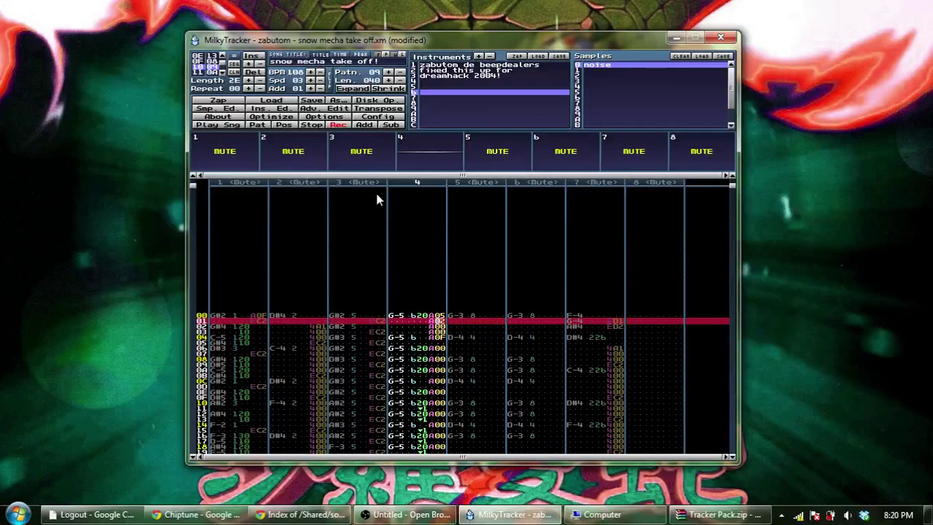
{"action": "key", "text": "Down"}
{"action": "key", "text": "Up"}
{"action": "key", "text": "Down"}
{"action": "key", "text": "Down"}
{"action": "key", "text": "Down"}
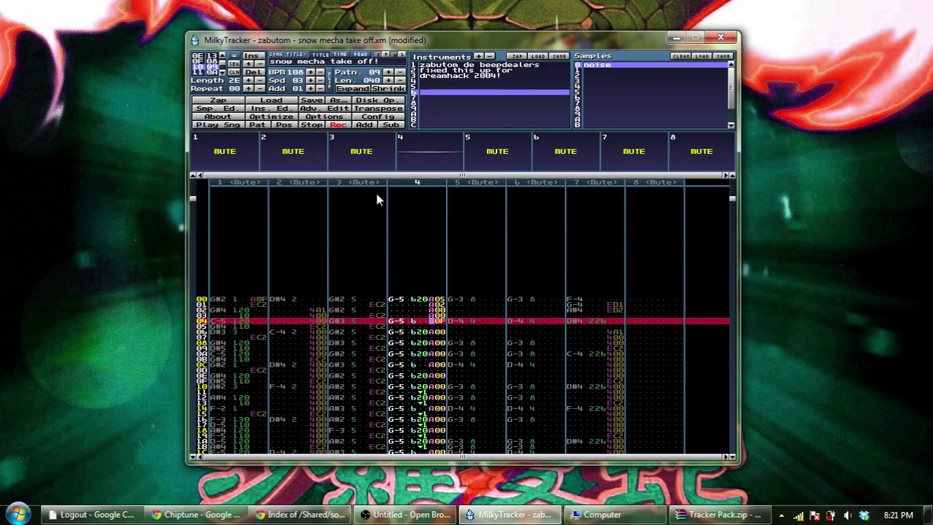
Mute channel 4 and unmute channels 5 and 6 to hear them together
{"action": "left_click", "coordinate": [446, 156]}
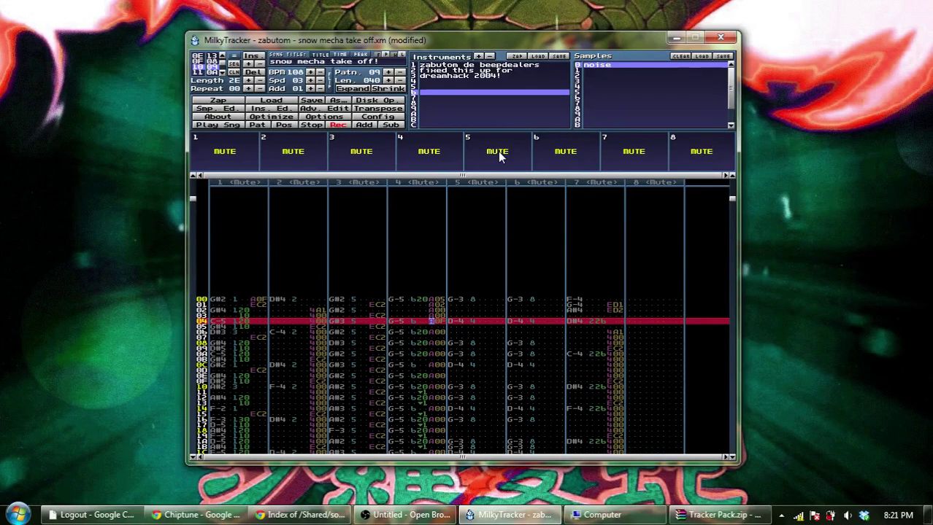
{"action": "left_click", "coordinate": [499, 156]}
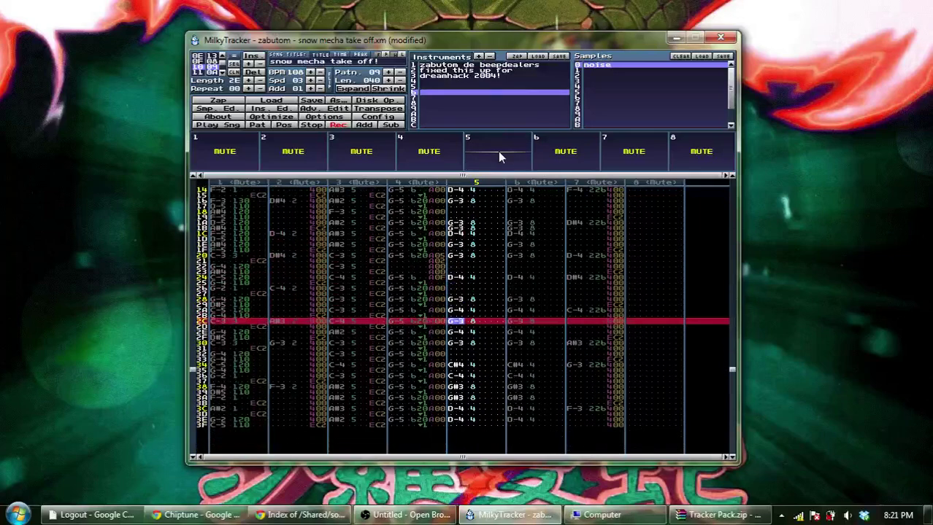
{"action": "left_click", "coordinate": [556, 153]}
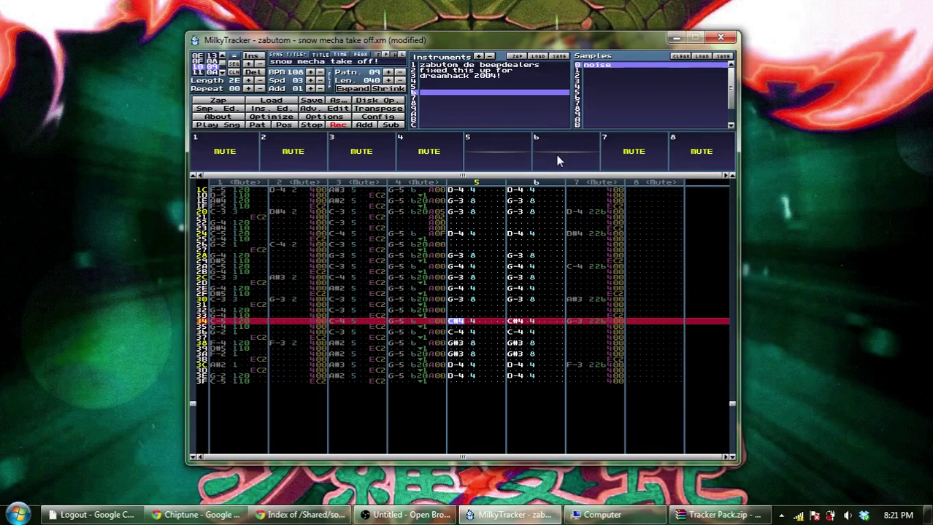
Unmute channel 7 and mute channels 5 and 6 to hear channel 7 alone
{"action": "left_click", "coordinate": [647, 162]}
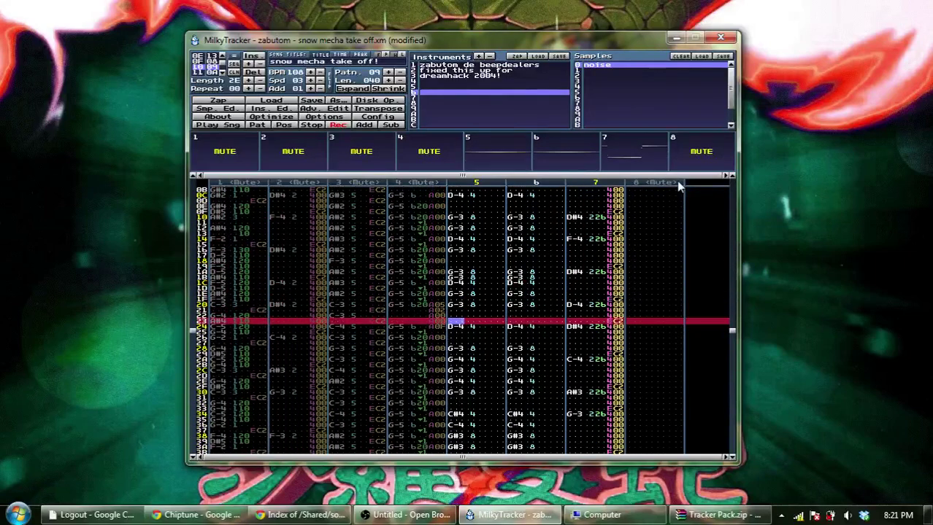
{"action": "left_click", "coordinate": [558, 153]}
{"action": "left_click", "coordinate": [487, 161]}
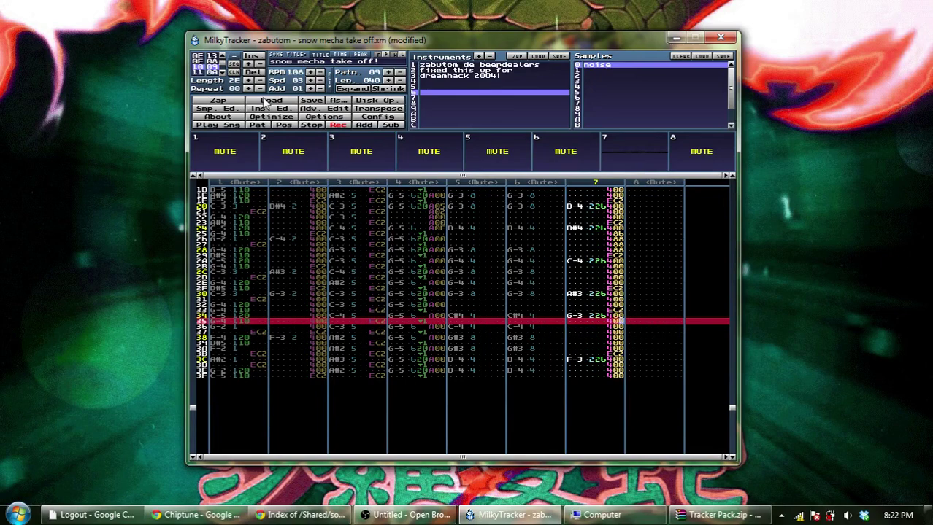
Browse the module's instrument list from instrument 2 to B and return to the noise instrument
{"action": "left_click", "coordinate": [441, 72]}
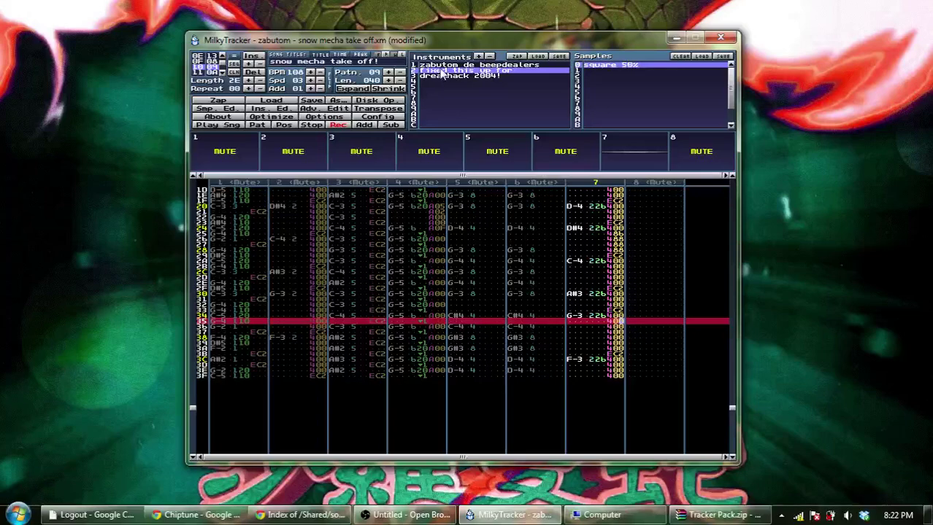
{"action": "left_click_drag", "start_coordinate": [439, 71], "coordinate": [435, 114]}
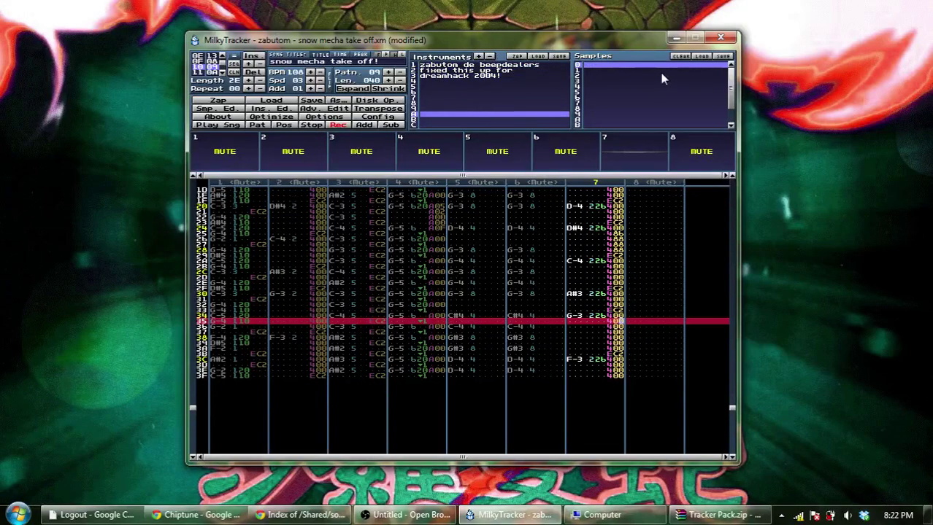
{"action": "left_click_drag", "start_coordinate": [505, 115], "coordinate": [506, 102]}
{"action": "mouse_move", "coordinate": [506, 96]}
{"action": "left_mouse_down"}
{"action": "mouse_move", "coordinate": [508, 65]}
{"action": "mouse_move", "coordinate": [502, 91]}
{"action": "left_mouse_up"}
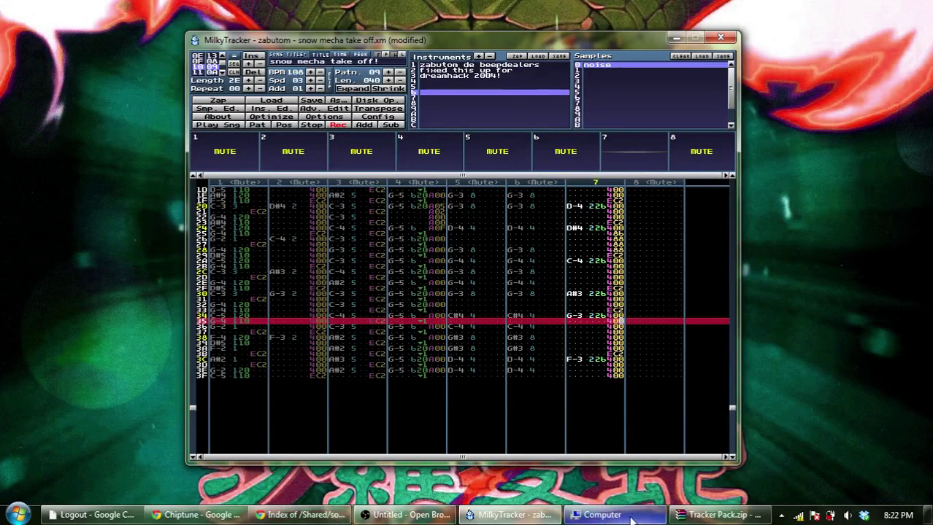
From Tracker Pack.zip in WinRAR, open 4mat - lunar beach.xm in MilkyTracker without saving the current module, play the song and stop it
{"action": "left_click", "coordinate": [719, 516]}
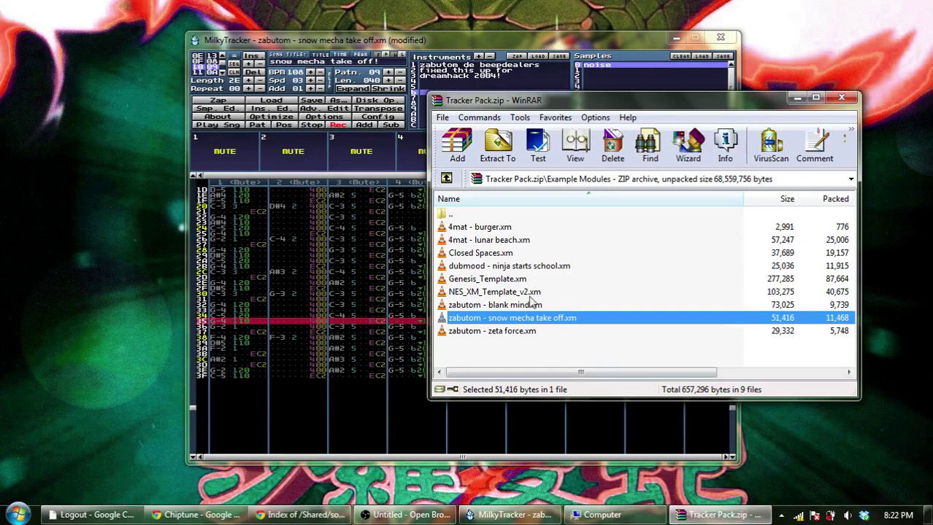
{"action": "left_click", "coordinate": [509, 244]}
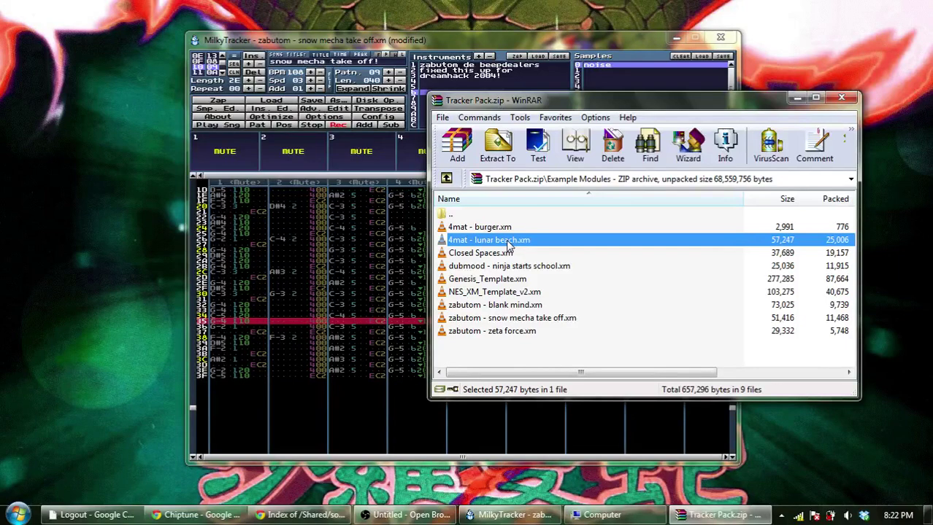
{"action": "double_click", "coordinate": [508, 243]}
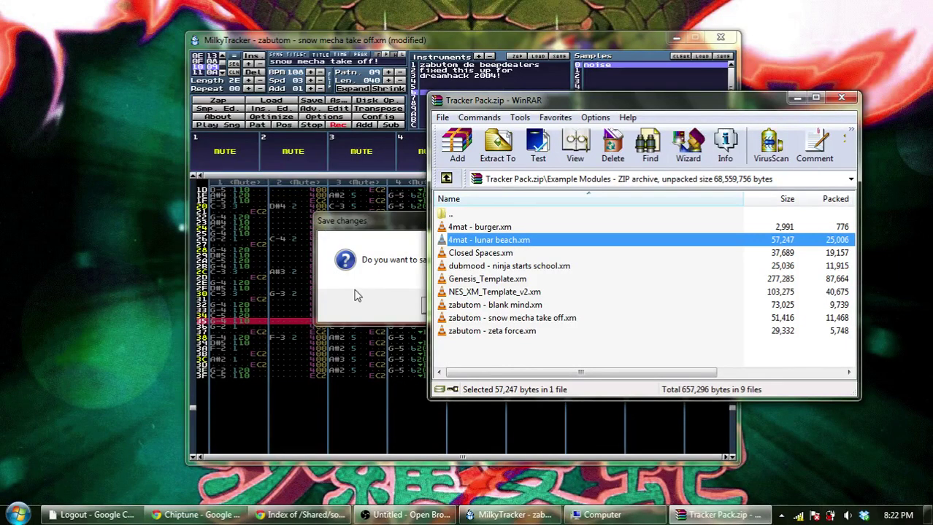
{"action": "left_click", "coordinate": [797, 97]}
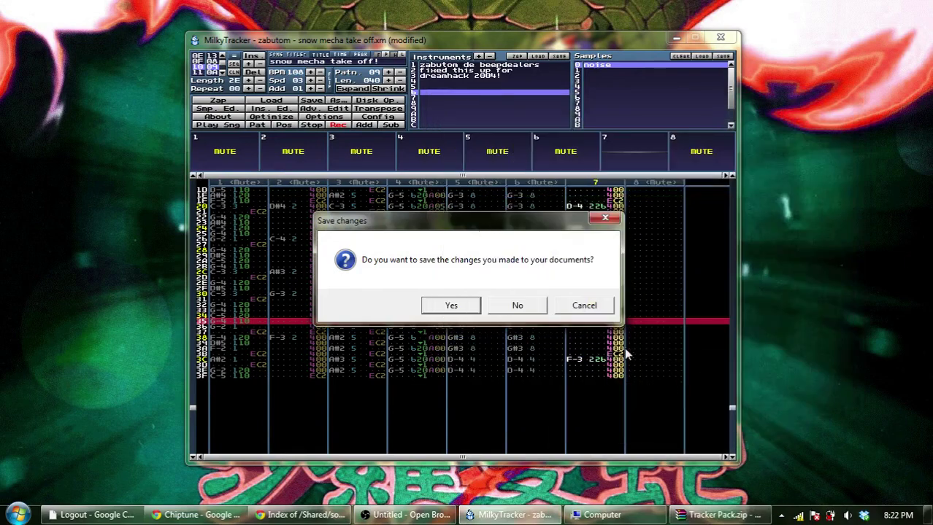
{"action": "left_click", "coordinate": [518, 306]}
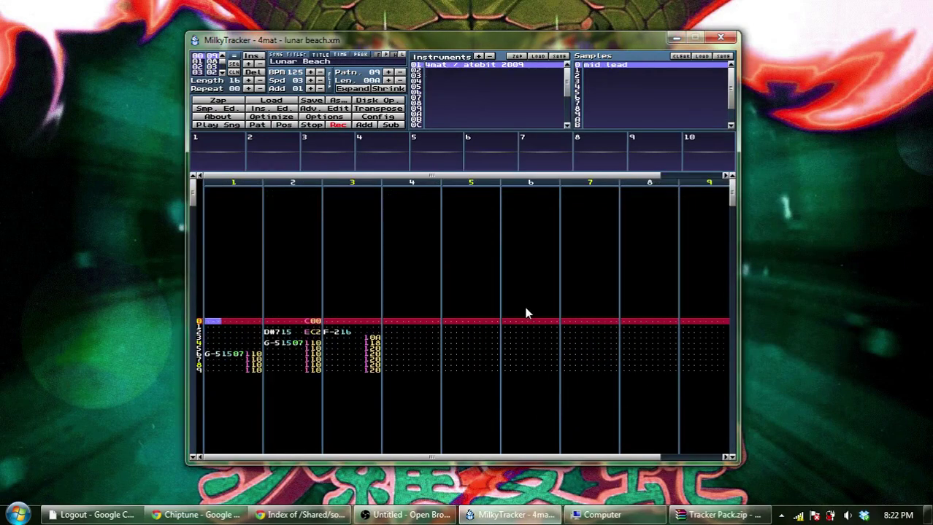
{"action": "key", "text": "Return"}
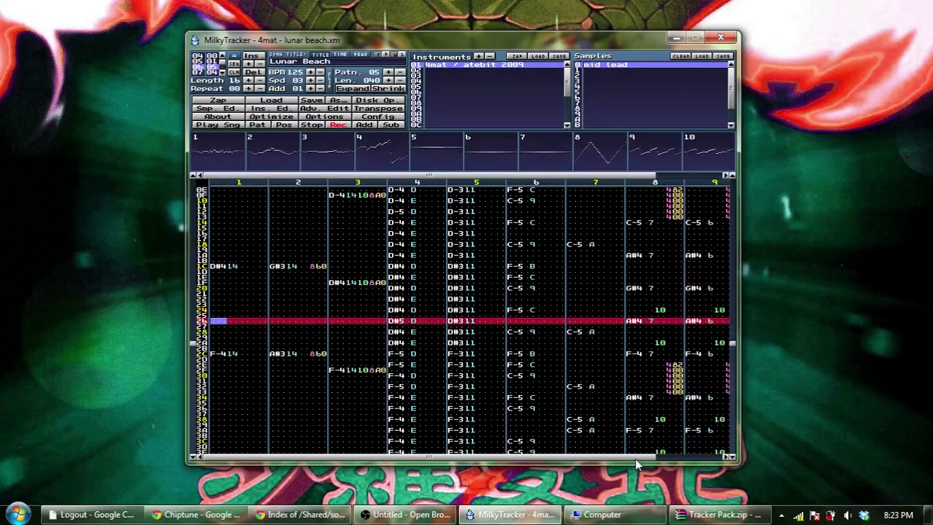
{"action": "key", "text": "space"}
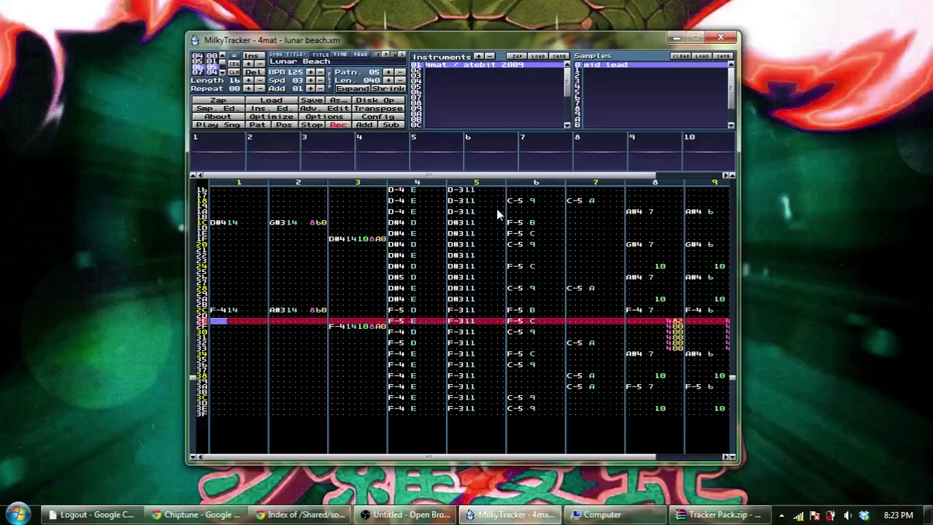
Solo channel 2 to hear it alone, and unmute channels 1 and 3 to hear all three together
{"action": "right_click", "coordinate": [283, 184]}
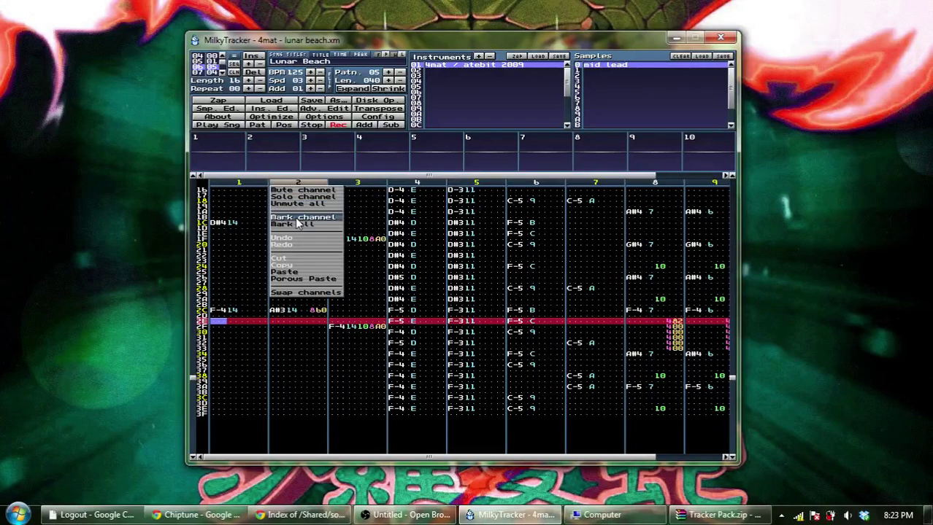
{"action": "left_click", "coordinate": [299, 196]}
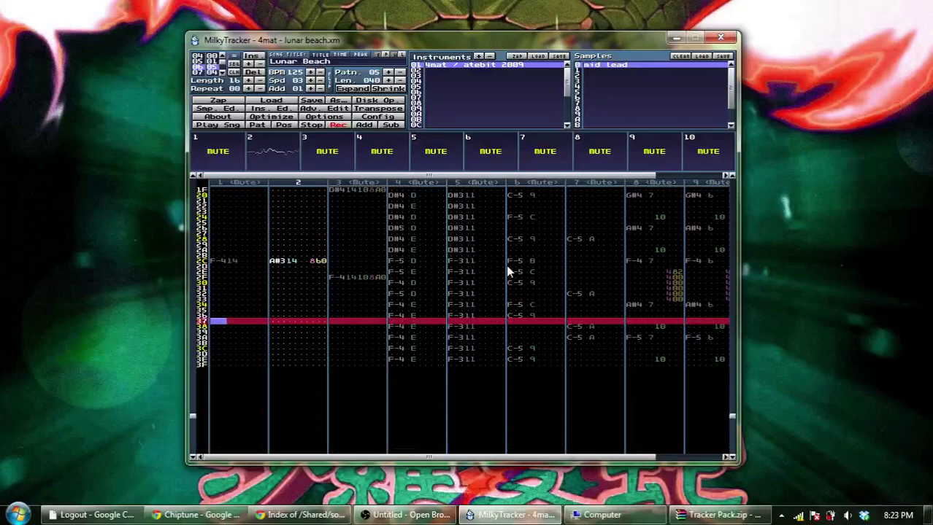
{"action": "left_click", "coordinate": [217, 155]}
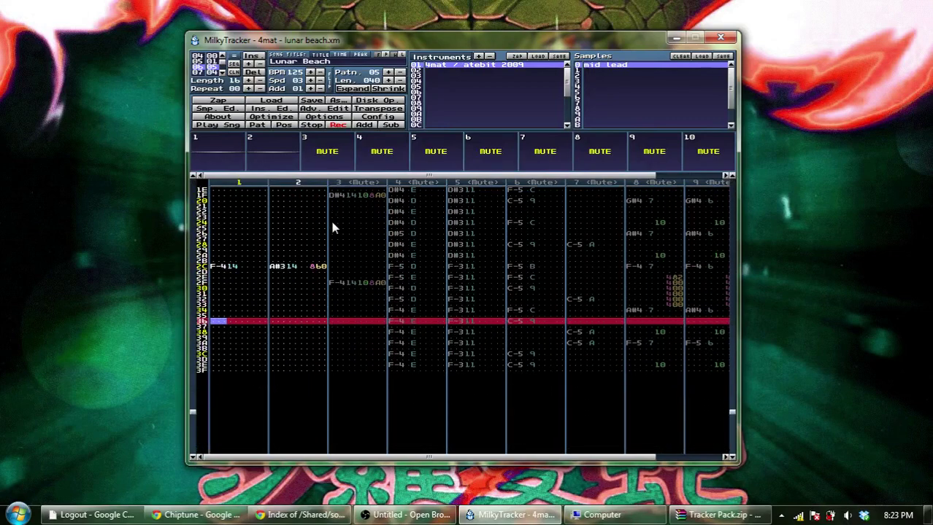
{"action": "left_click", "coordinate": [334, 167]}
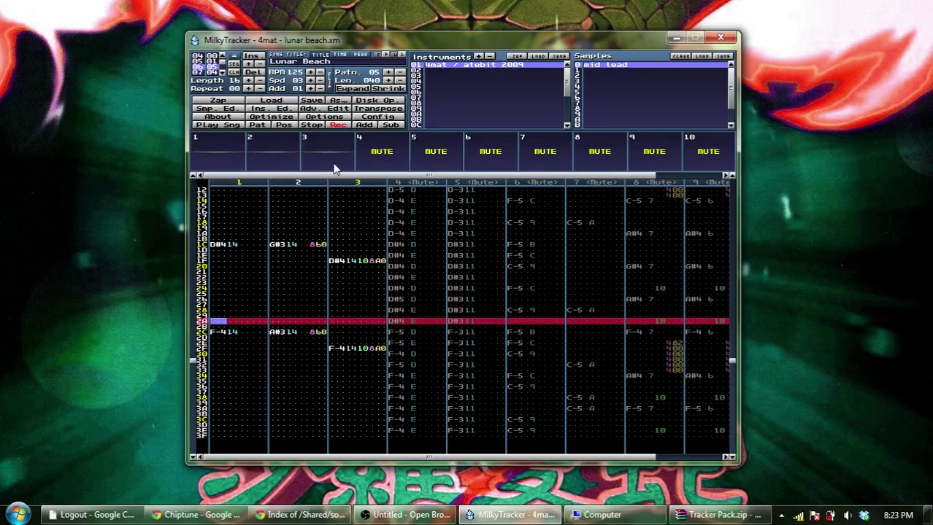
Unmute channel 4 to hear it with channels 1 to 3, stop playback and place the cursor in channel 4's instrument column
{"action": "left_click", "coordinate": [377, 156]}
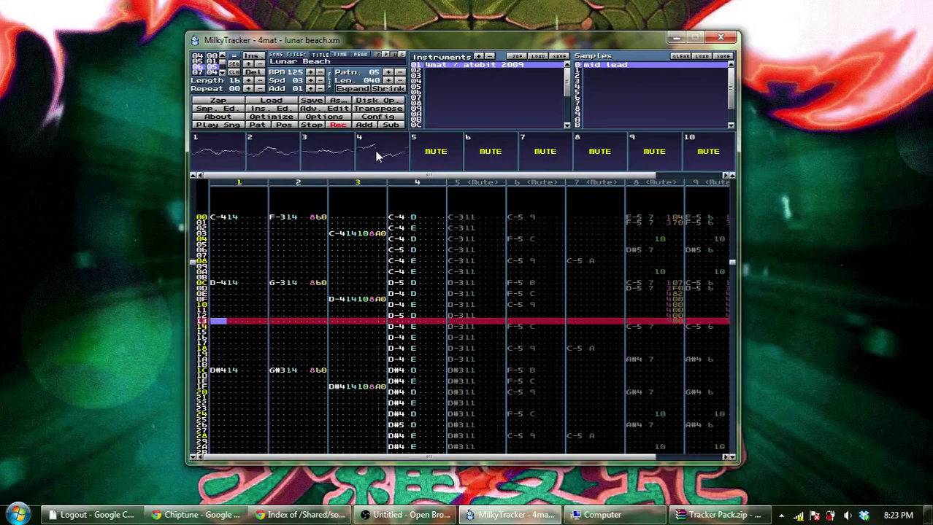
{"action": "key", "text": "space"}
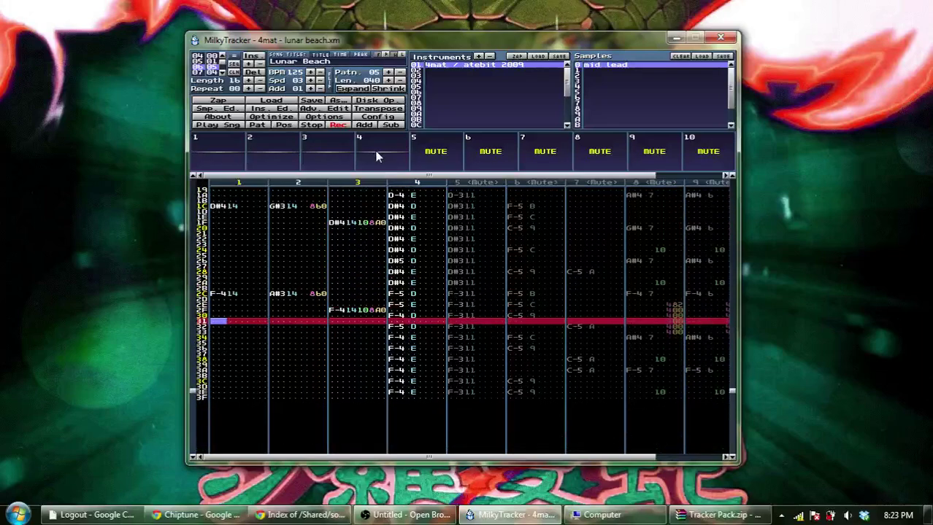
{"action": "key", "text": "Right"}
{"action": "key", "text": "Right"}
{"action": "key", "text": "Right"}
{"action": "key", "text": "Right"}
{"action": "key", "text": "Right"}
{"action": "key", "text": "Right"}
{"action": "key", "text": "Right"}
{"action": "key", "text": "Right"}
{"action": "key", "text": "Right"}
{"action": "key", "text": "Right"}
{"action": "key", "text": "Right"}
{"action": "key", "text": "Right"}
{"action": "key", "text": "Right"}
{"action": "key", "text": "Right"}
{"action": "key", "text": "Right"}
{"action": "key", "text": "Right"}
{"action": "key", "text": "Right"}
{"action": "key", "text": "Right"}
{"action": "key", "text": "Right"}
{"action": "key", "text": "Right"}
{"action": "key", "text": "Right"}
{"action": "key", "text": "Right"}
{"action": "key", "text": "Right"}
{"action": "key", "text": "Up"}
Mute channels 3, 2 and 1 to hear channel 4 alone
{"action": "left_click", "coordinate": [350, 149]}
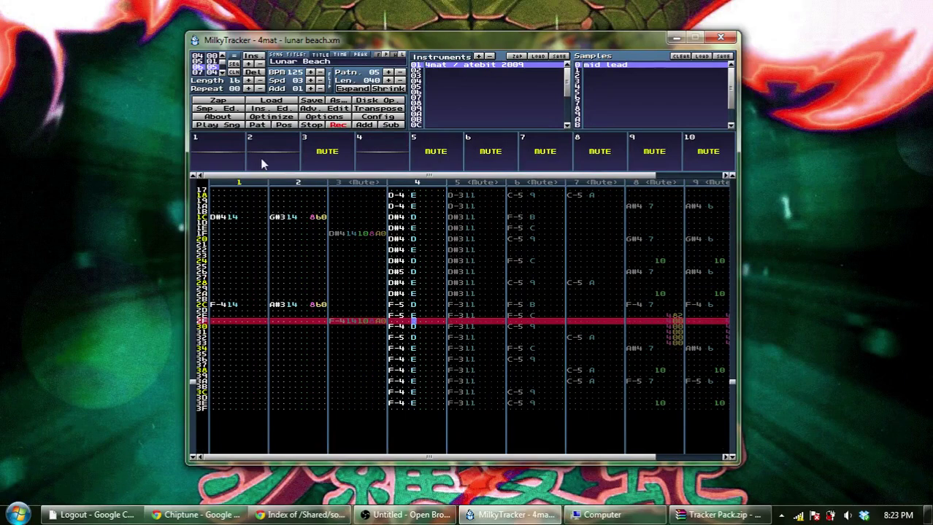
{"action": "left_click", "coordinate": [263, 158]}
{"action": "left_click", "coordinate": [219, 155]}
{"action": "key", "text": "Up"}
{"action": "key", "text": "Up"}
{"action": "key", "text": "Up"}
{"action": "key", "text": "Up"}
{"action": "key", "text": "Up"}
{"action": "key", "text": "Up"}
{"action": "key", "text": "Up"}
{"action": "key", "text": "Up"}
{"action": "key", "text": "Up"}
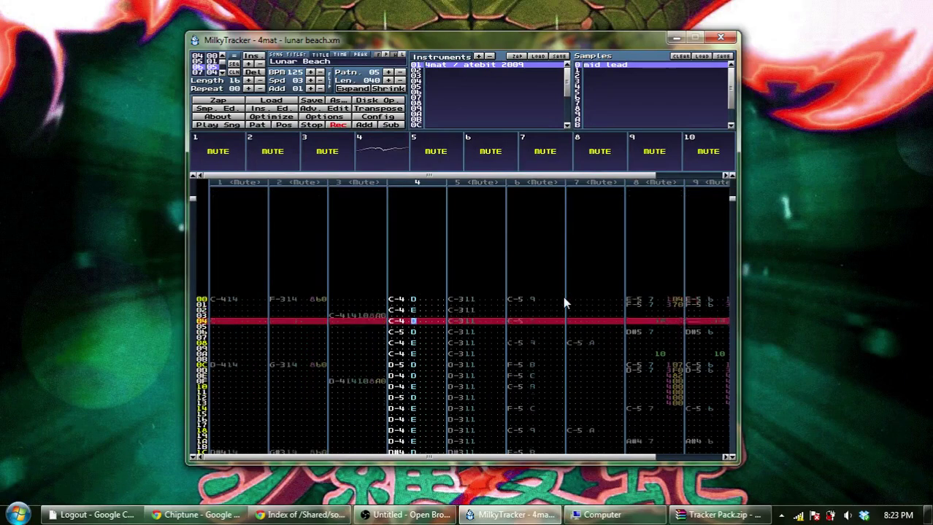
Examine the alternating instrument numbers down channel 4, ending on the instrument entry at row 34
{"action": "key", "text": "Down"}
{"action": "key", "text": "Down"}
{"action": "key", "text": "Down"}
{"action": "key", "text": "Down"}
{"action": "key", "text": "Down"}
{"action": "key", "text": "Down"}
{"action": "key", "text": "Down"}
{"action": "key", "text": "Down"}
{"action": "key", "text": "Down"}
{"action": "key", "text": "Down"}
{"action": "key", "text": "Down"}
{"action": "key", "text": "Down"}
{"action": "key", "text": "Down"}
{"action": "key", "text": "Down"}
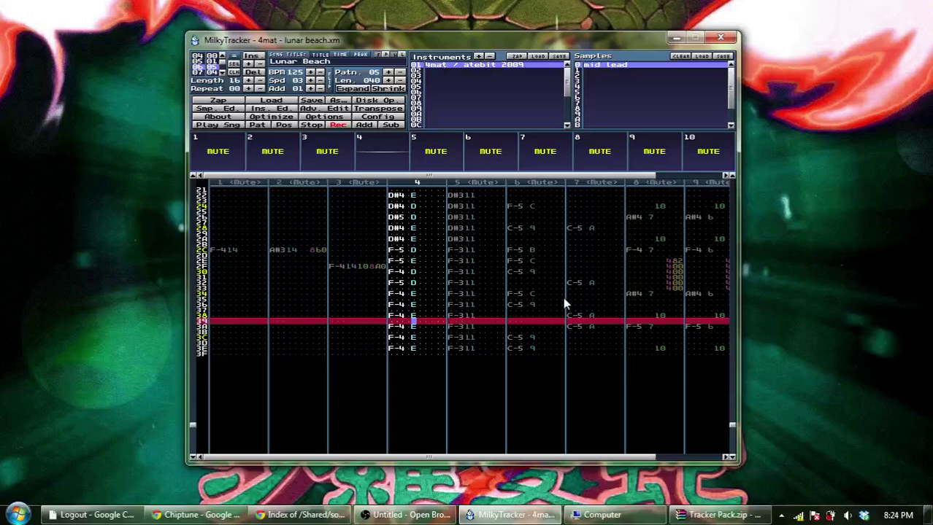
{"action": "left_click", "coordinate": [421, 295]}
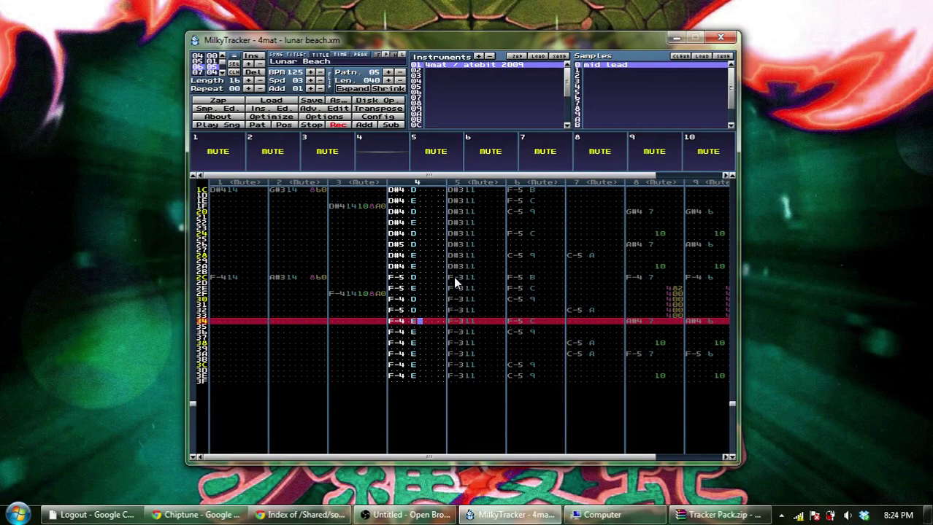
{"action": "key", "text": "Left"}
Select instrument 0E with the sample Bass2.wav and examine its volume envelope and its waveform in the sample editor
{"action": "left_click_drag", "start_coordinate": [450, 81], "coordinate": [447, 103]}
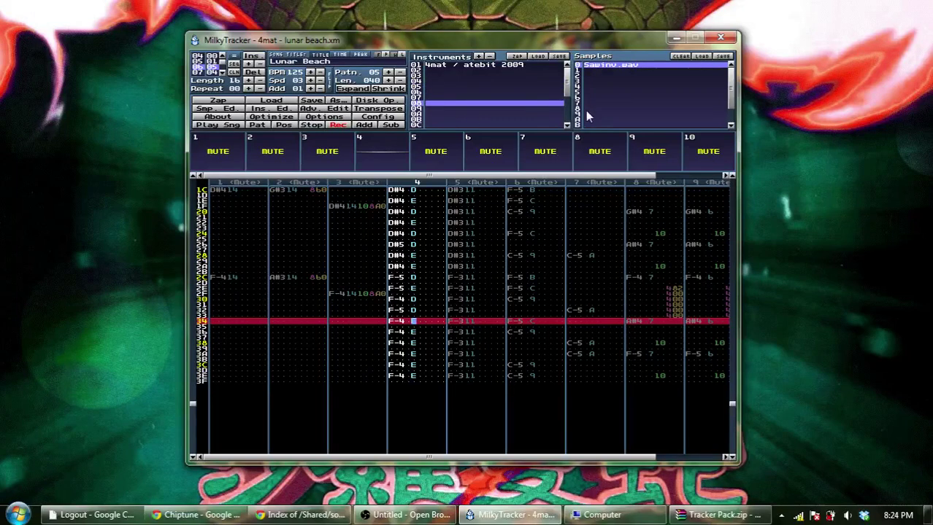
{"action": "scroll", "coordinate": [563, 98], "scroll_direction": "down", "scroll_amount": 3}
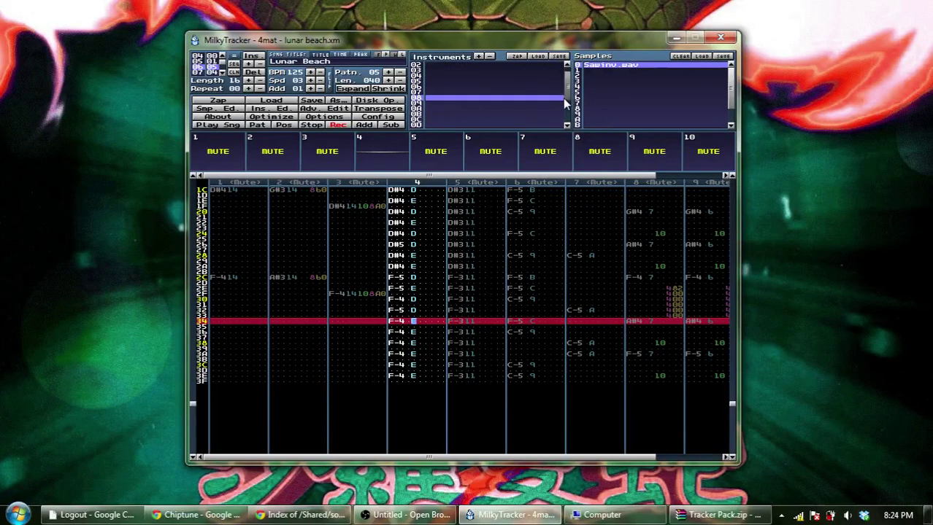
{"action": "left_click", "coordinate": [502, 123]}
{"action": "left_click", "coordinate": [502, 120]}
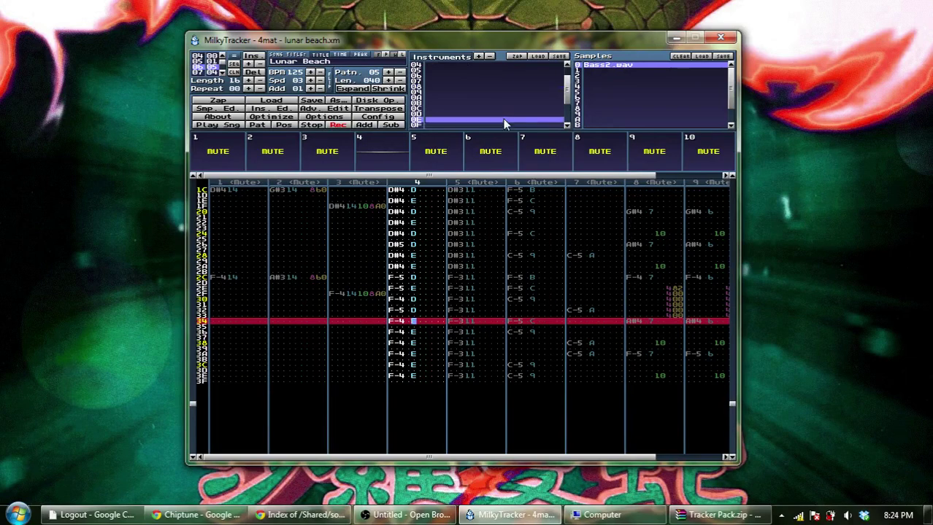
{"action": "left_click", "coordinate": [237, 111]}
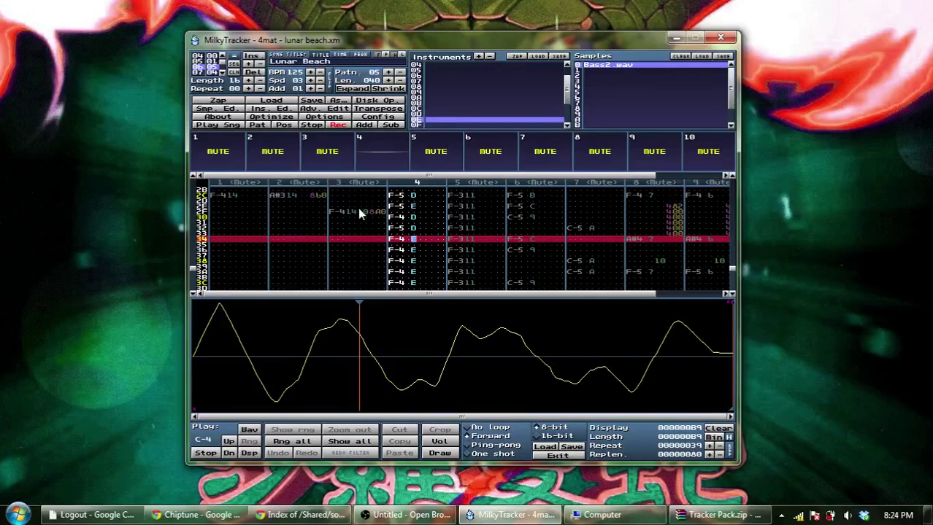
{"action": "left_click", "coordinate": [266, 109]}
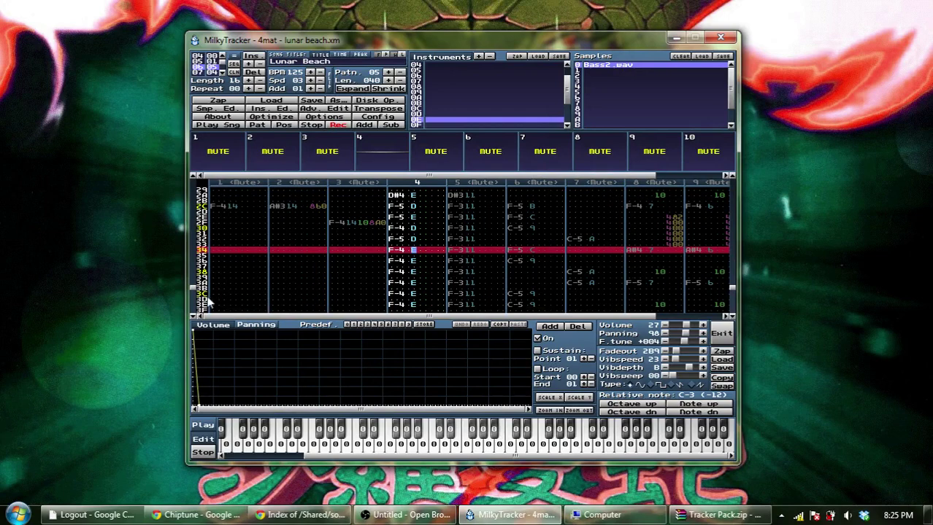
{"action": "left_click", "coordinate": [217, 108]}
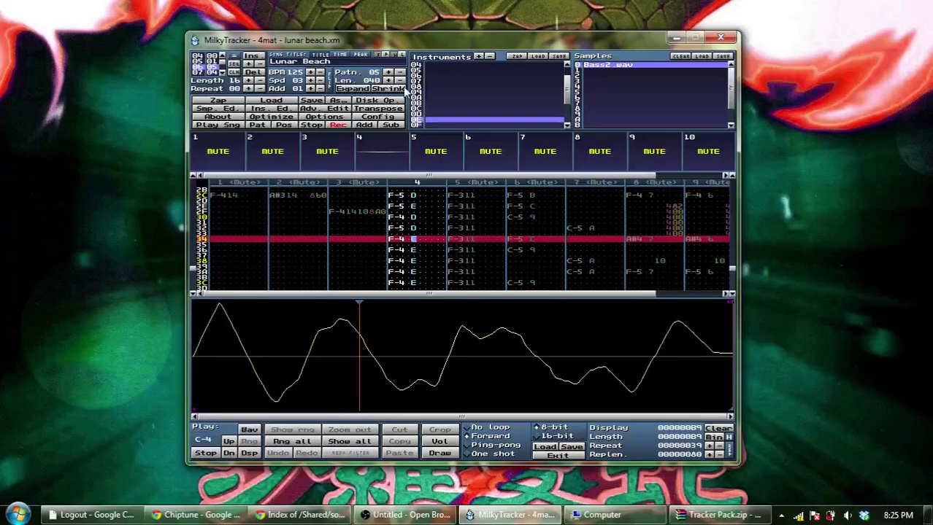
Select instrument 07 with the sample Tri.wav, examine its waveform, and turn off record mode to audition a note
{"action": "left_click", "coordinate": [433, 82]}
{"action": "left_click", "coordinate": [431, 97]}
{"action": "left_click", "coordinate": [431, 87]}
{"action": "left_click", "coordinate": [432, 83]}
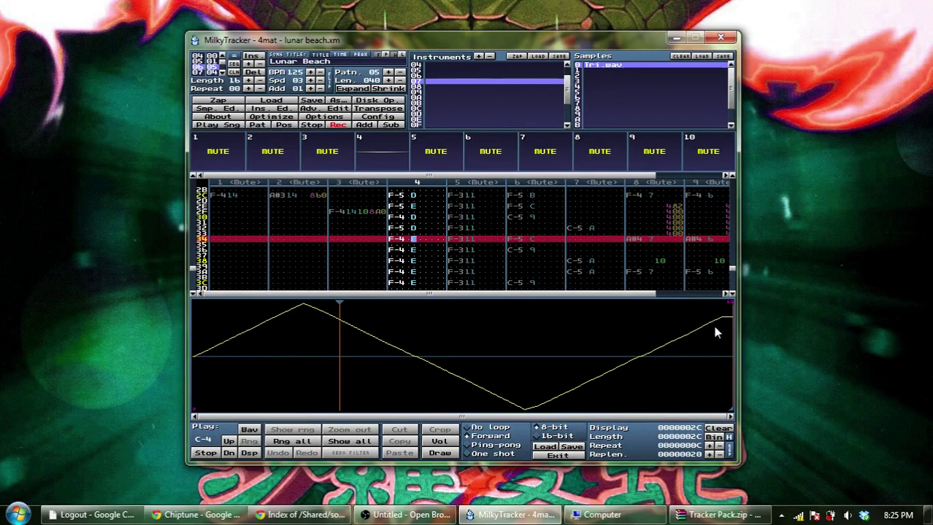
{"action": "key", "text": "space"}
{"action": "key", "text": "z"}
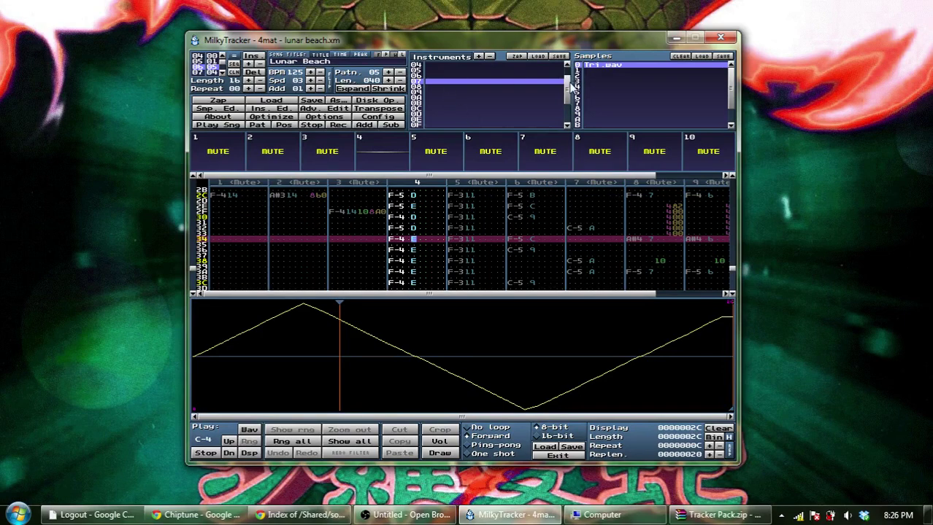
{"action": "left_click_drag", "start_coordinate": [571, 92], "coordinate": [570, 71]}
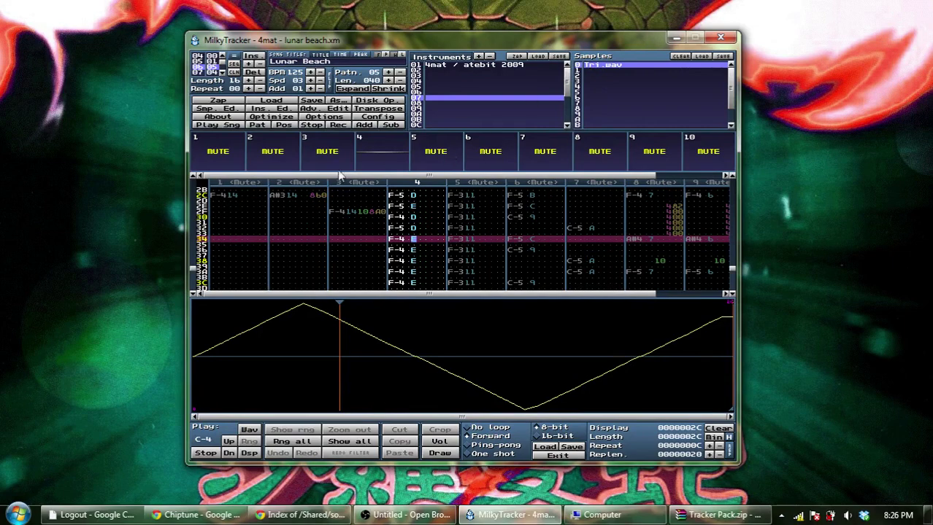
Unmute all channels and play the module with every part audible
{"action": "right_click", "coordinate": [409, 183]}
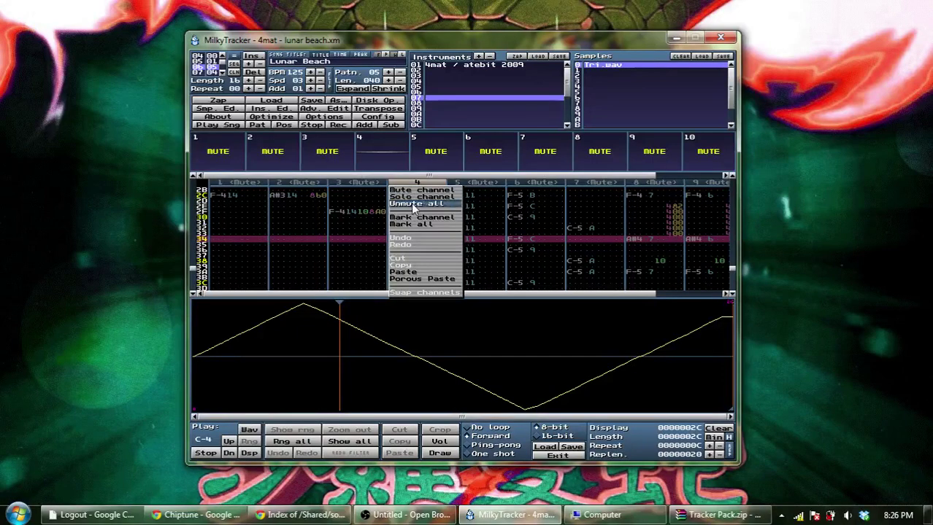
{"action": "left_click", "coordinate": [412, 203]}
{"action": "key", "text": "Return"}
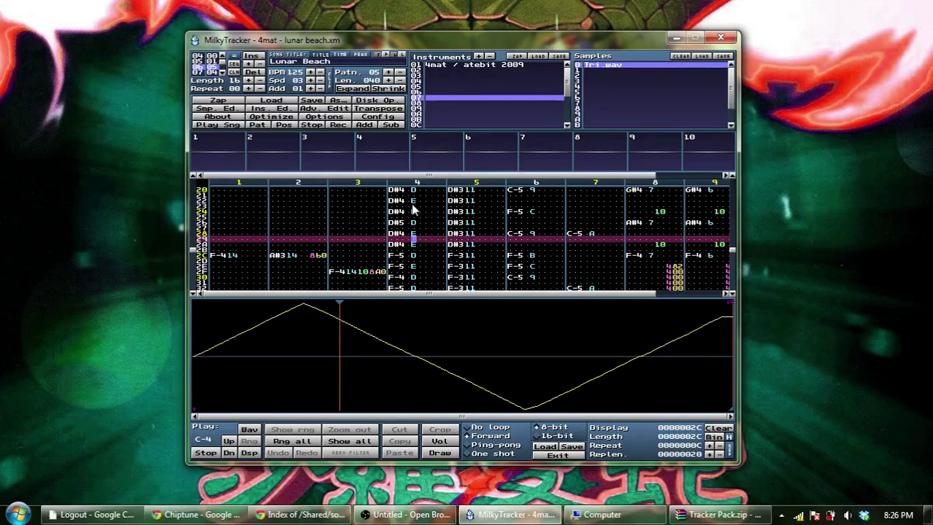
Switch to the Open Broadcaster Software window
{"action": "left_click", "coordinate": [394, 515]}
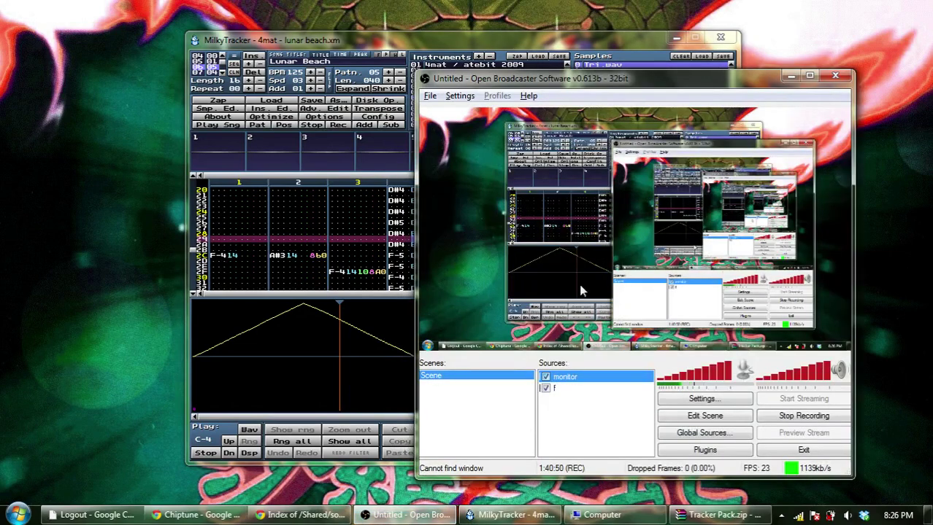